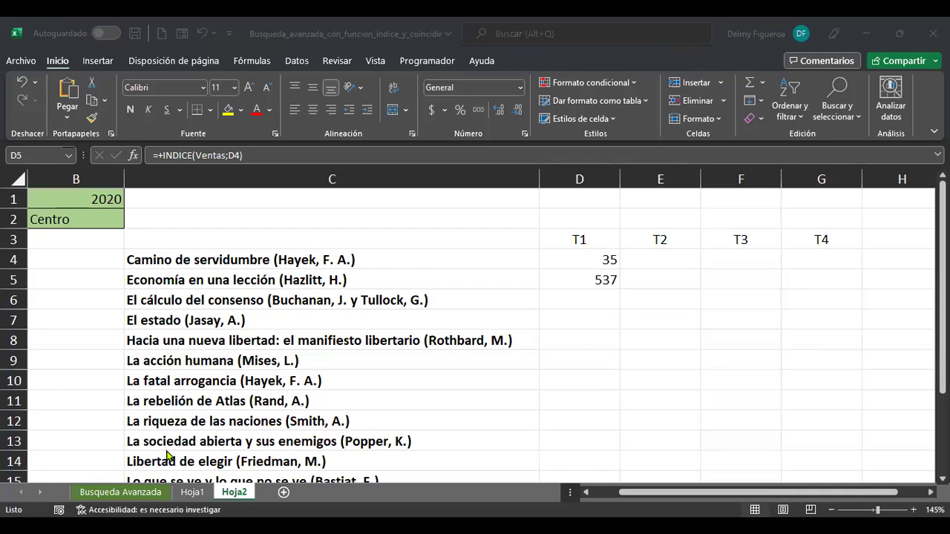
Look over the Busqueda Avanzada and Hoja1 sheets and return to cell A1 of Hoja2.
{"action": "left_click", "coordinate": [148, 494]}
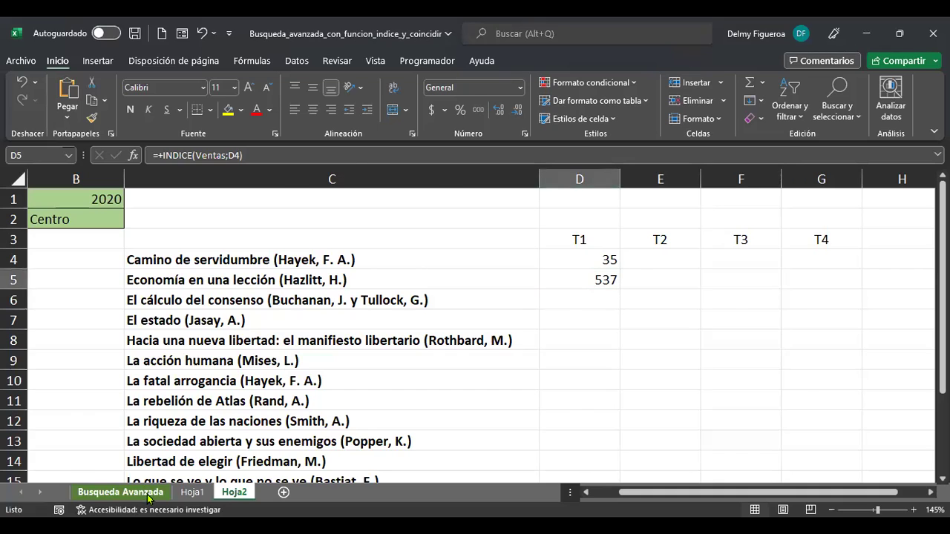
{"action": "left_click", "coordinate": [148, 495]}
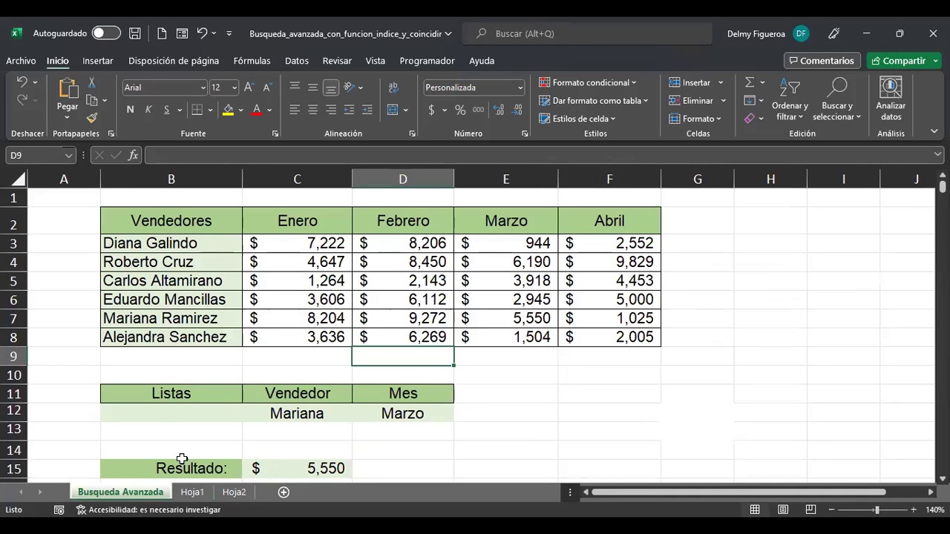
{"action": "left_click", "coordinate": [193, 493]}
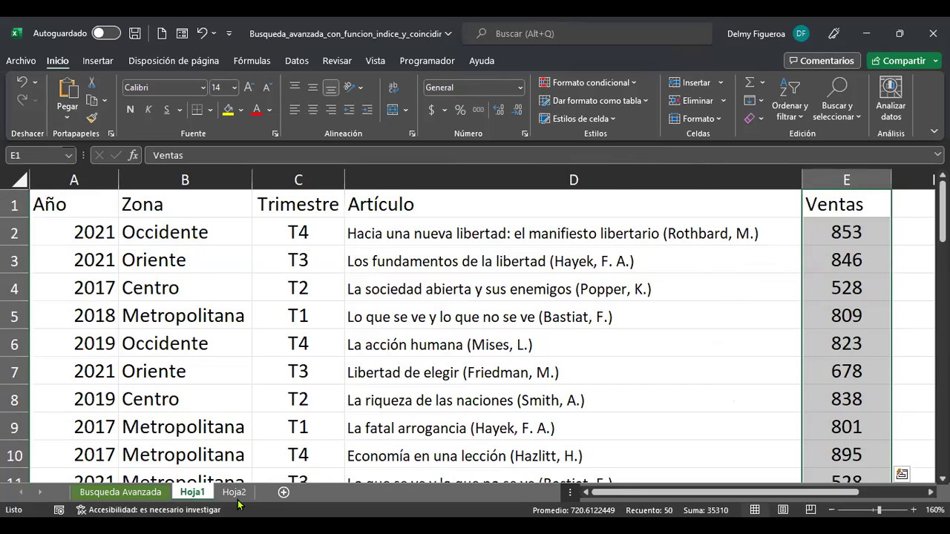
{"action": "left_click", "coordinate": [234, 491]}
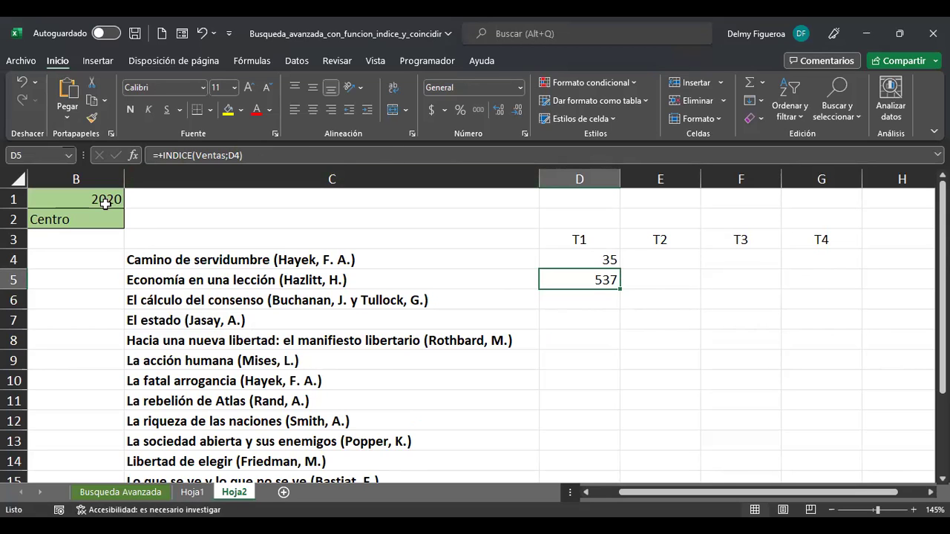
{"action": "key", "text": "ctrl+Home"}
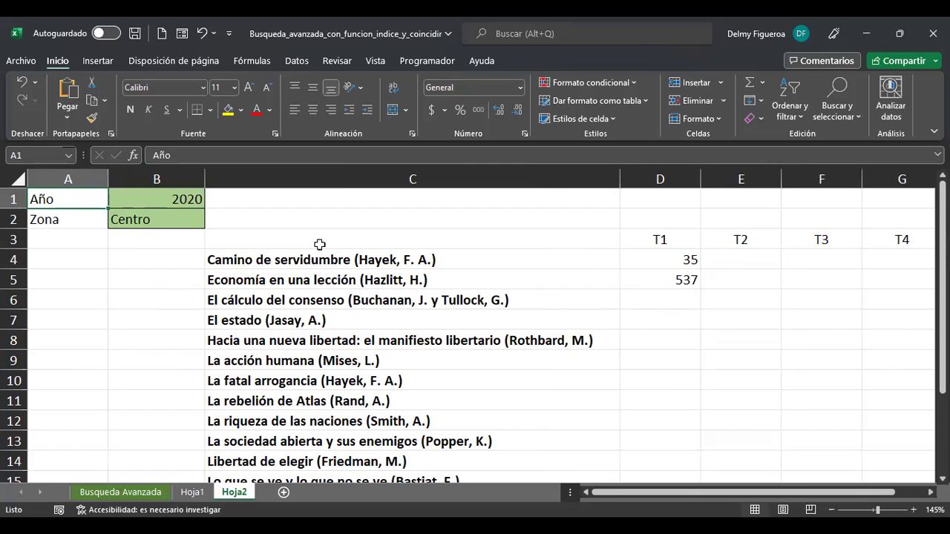
Examine the INDICE formula in D5 of Hoja2, highlighting its Ventas array argument.
{"action": "left_click", "coordinate": [740, 279]}
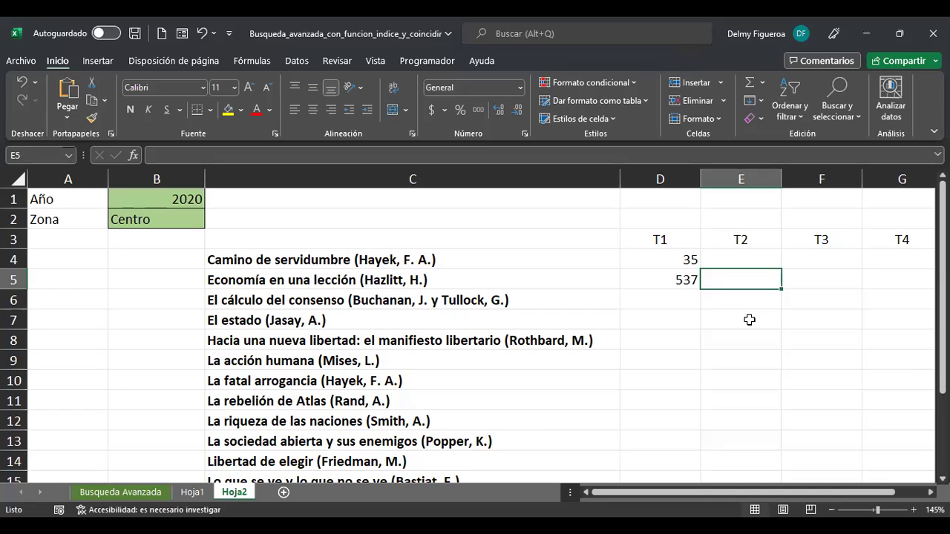
{"action": "left_click", "coordinate": [672, 276]}
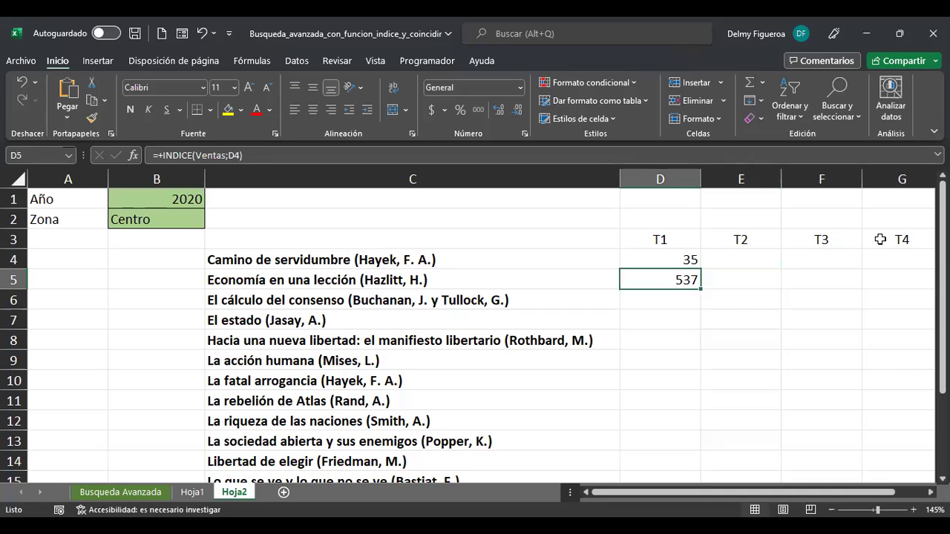
{"action": "key", "text": "F2"}
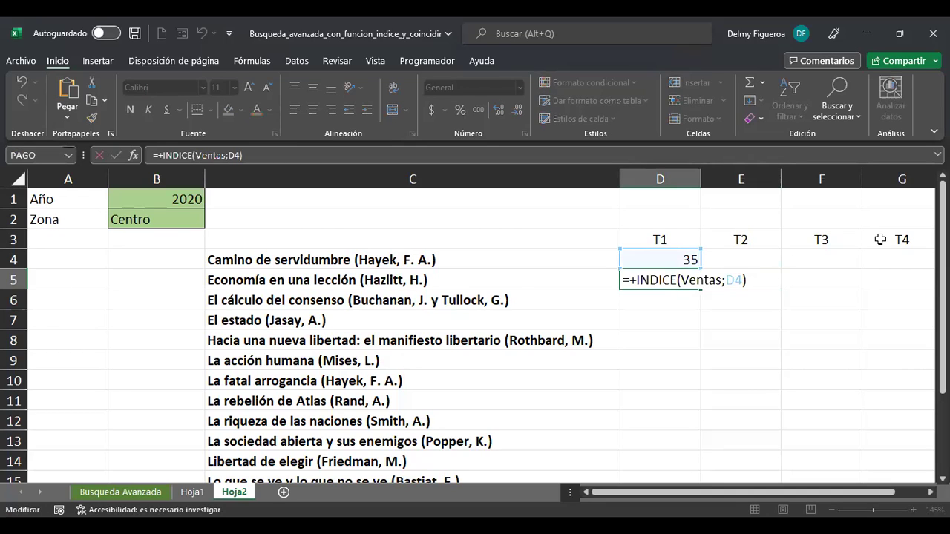
{"action": "key", "text": "Left"}
{"action": "key", "text": "Left"}
{"action": "key", "text": "Left"}
{"action": "key", "text": "Left"}
{"action": "key", "text": "shift+Left"}
{"action": "key", "text": "shift+Left"}
{"action": "key", "text": "shift+Left"}
{"action": "key", "text": "shift+Left"}
{"action": "key", "text": "shift+Left"}
{"action": "key", "text": "shift+Left"}
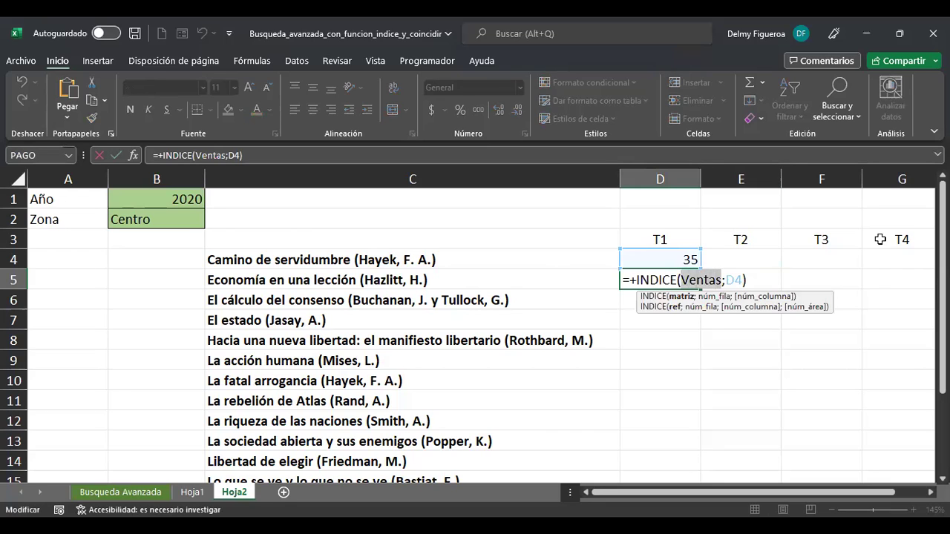
{"action": "key", "text": "Return"}
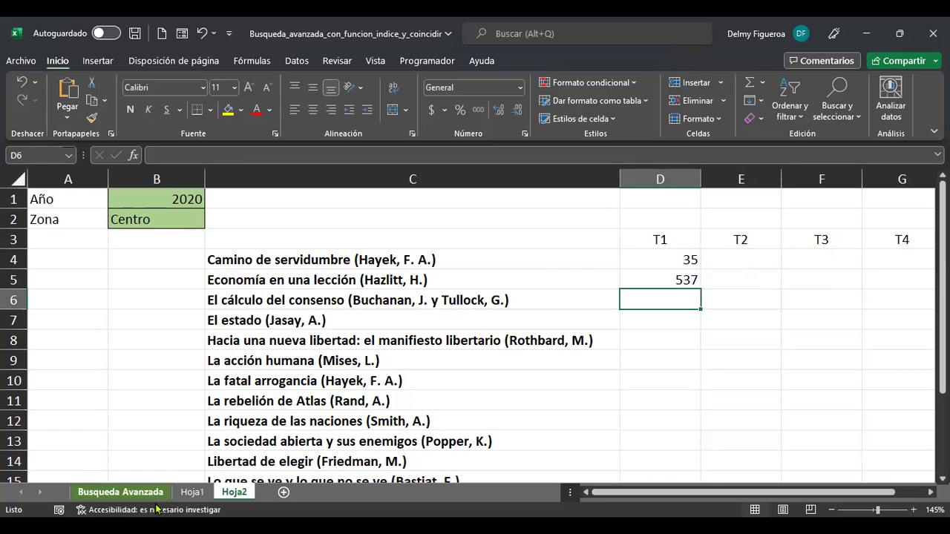
On Hoja1, select the named range Ventas to review the cells it covers.
{"action": "left_click", "coordinate": [192, 492]}
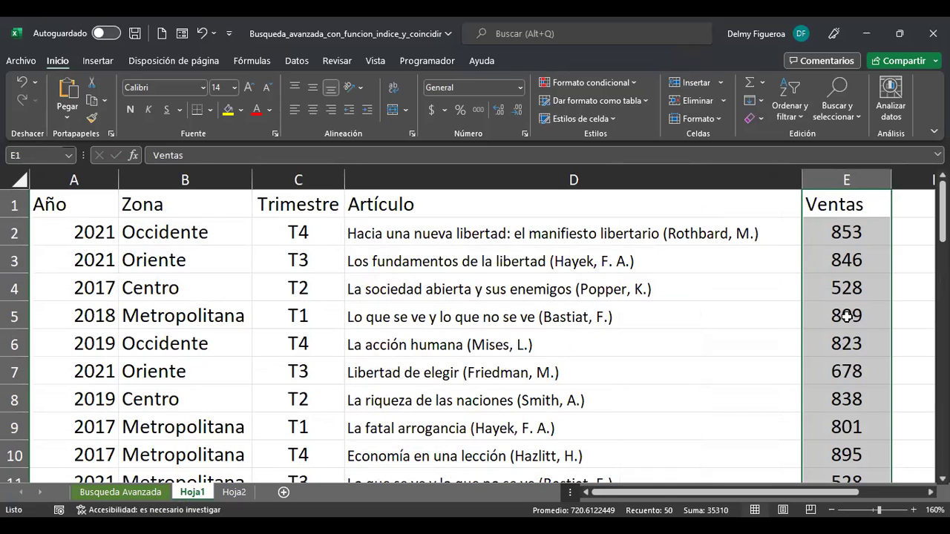
{"action": "left_click", "coordinate": [858, 208]}
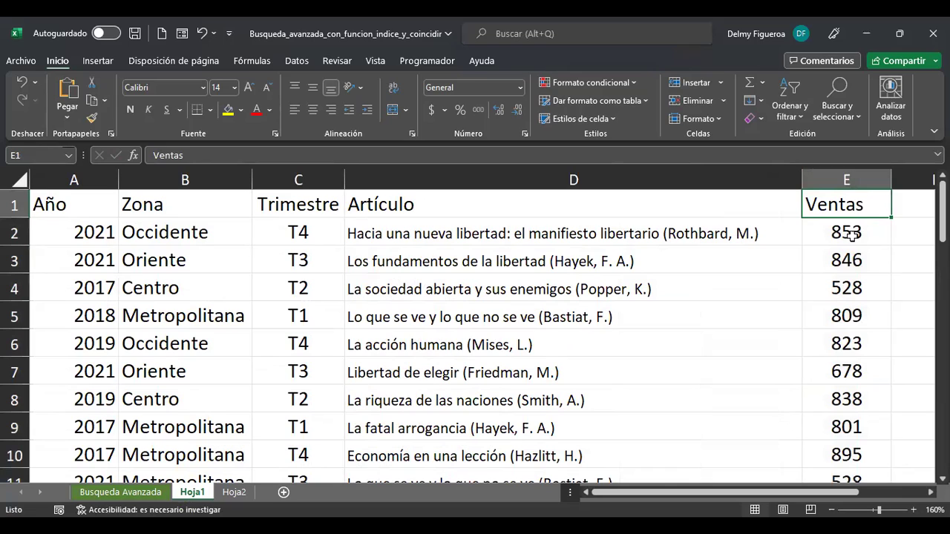
{"action": "left_click", "coordinate": [850, 232]}
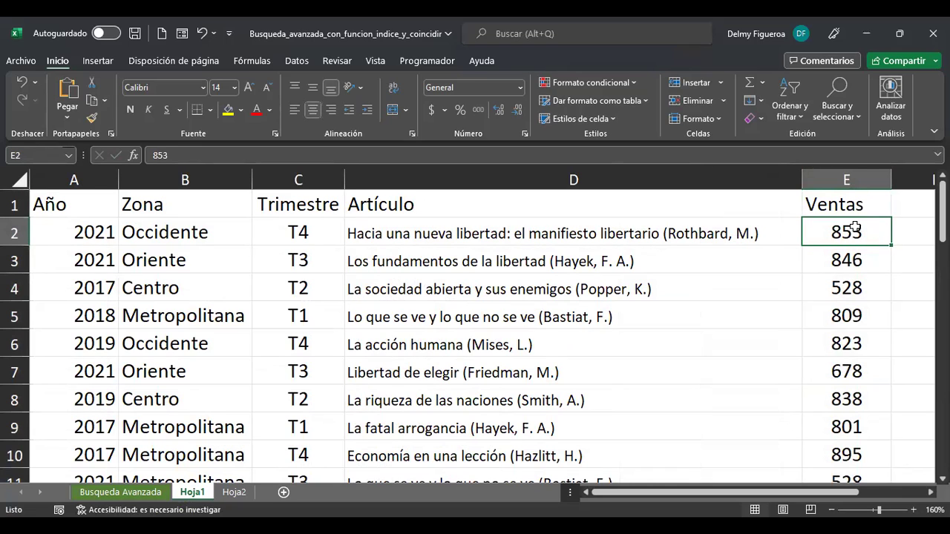
{"action": "left_click", "coordinate": [69, 156]}
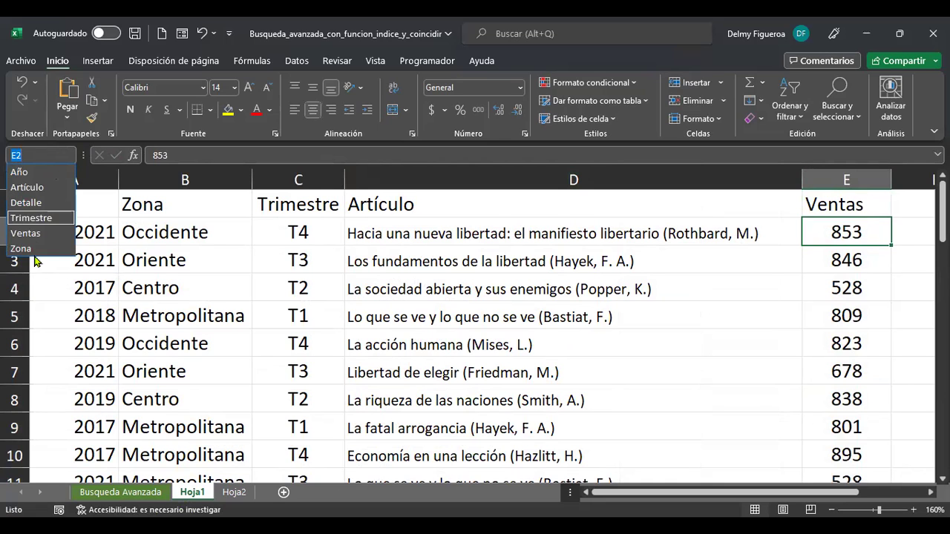
{"action": "left_click", "coordinate": [33, 233]}
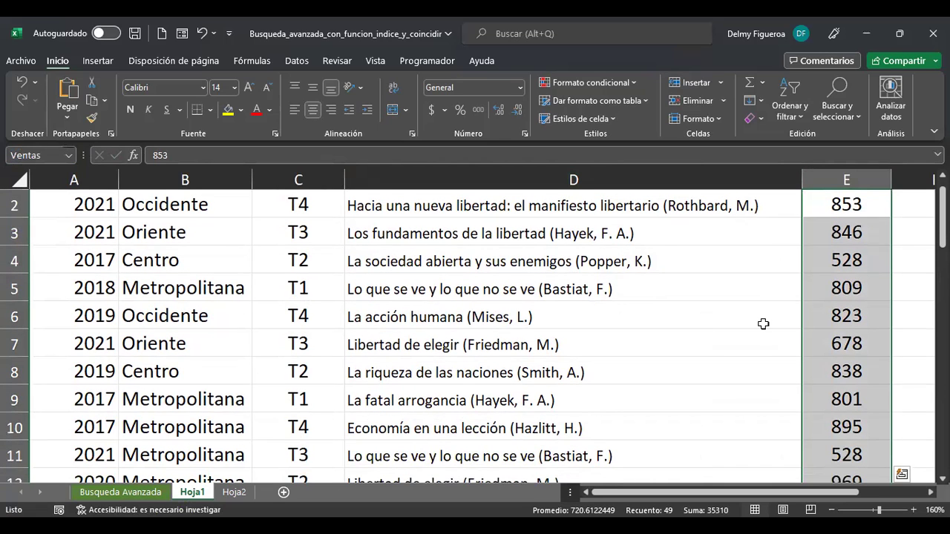
{"action": "scroll", "coordinate": [762, 324], "scroll_direction": "up", "scroll_amount": 1}
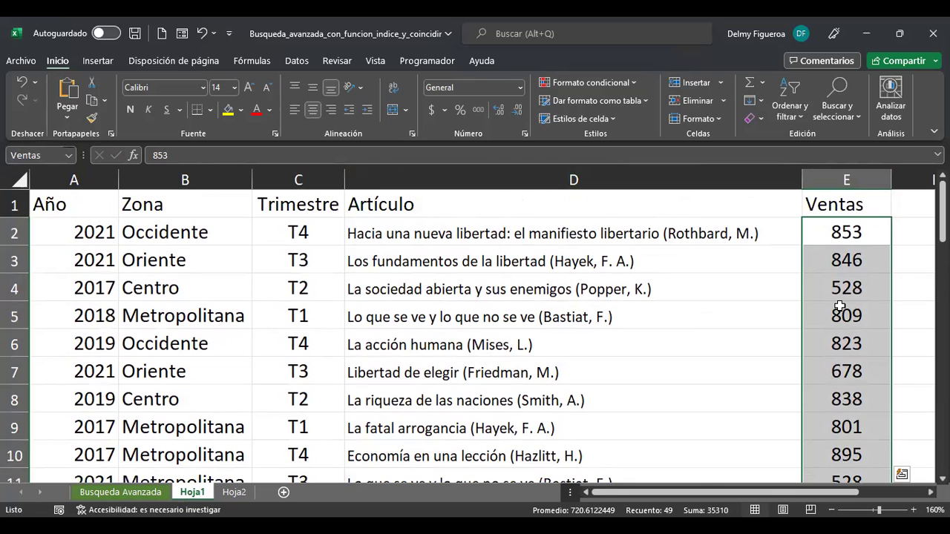
Back on Hoja2, review the COINCIDIR formula in D4 and the Ventas argument of the INDICE formula in D5.
{"action": "left_click", "coordinate": [232, 494]}
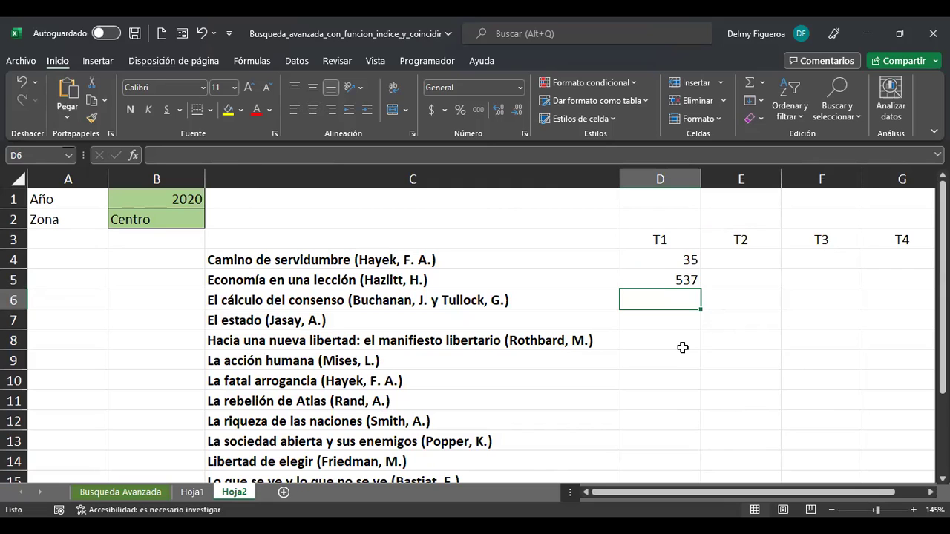
{"action": "left_click", "coordinate": [672, 260]}
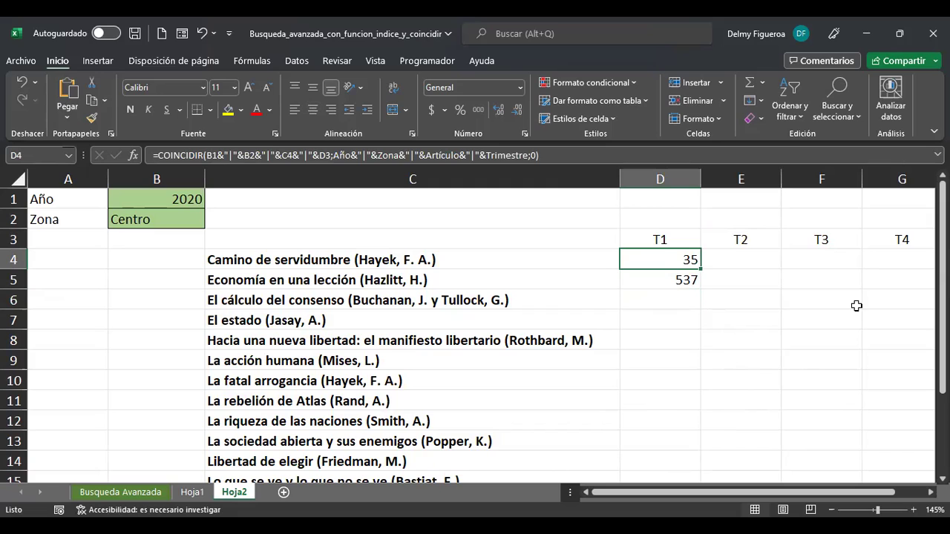
{"action": "key", "text": "Down"}
{"action": "key", "text": "F2"}
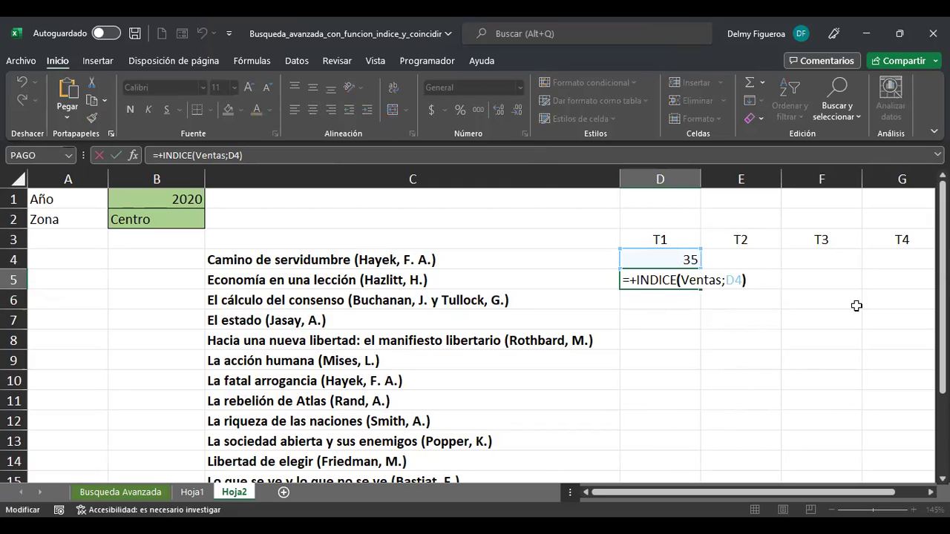
{"action": "key", "text": "Left"}
{"action": "key", "text": "Left"}
{"action": "key", "text": "Left"}
{"action": "key", "text": "Left"}
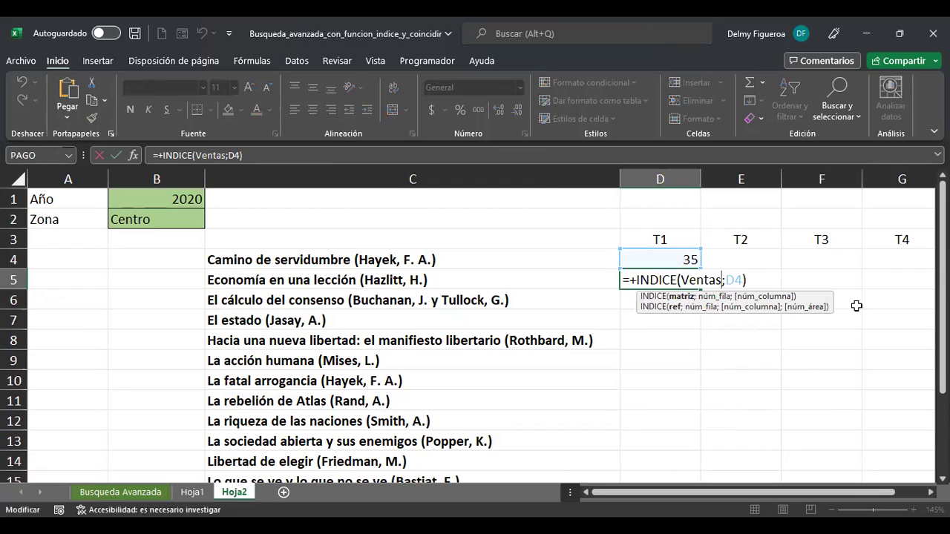
{"action": "key", "text": "shift+Left"}
{"action": "key", "text": "shift+Left"}
{"action": "key", "text": "shift+Left"}
{"action": "key", "text": "shift+Left"}
{"action": "key", "text": "shift+Left"}
{"action": "key", "text": "shift+Left"}
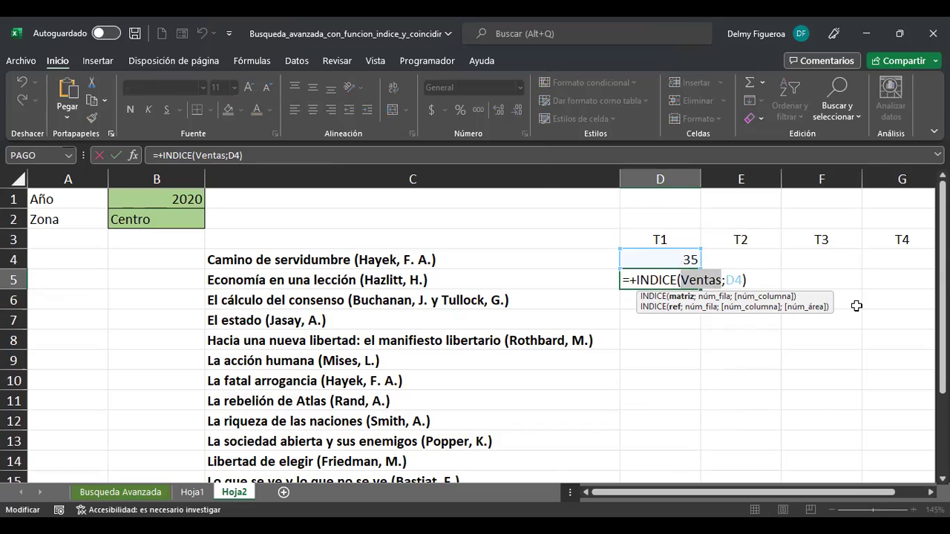
{"action": "key", "text": "ctrl+Return"}
Compare the formulas in D4 and D5 and clear the INDICE formula from D5.
{"action": "key", "text": "Up"}
{"action": "key", "text": "Down"}
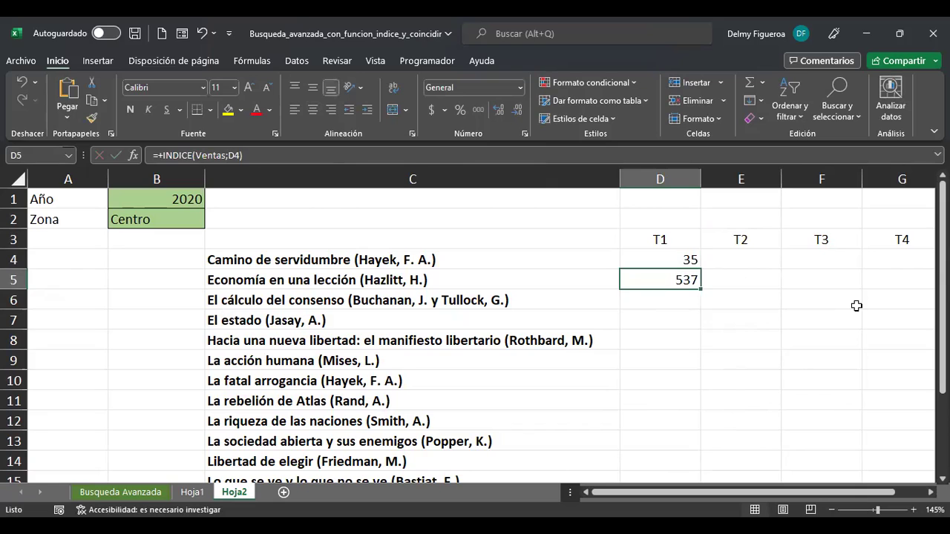
{"action": "key", "text": "Up"}
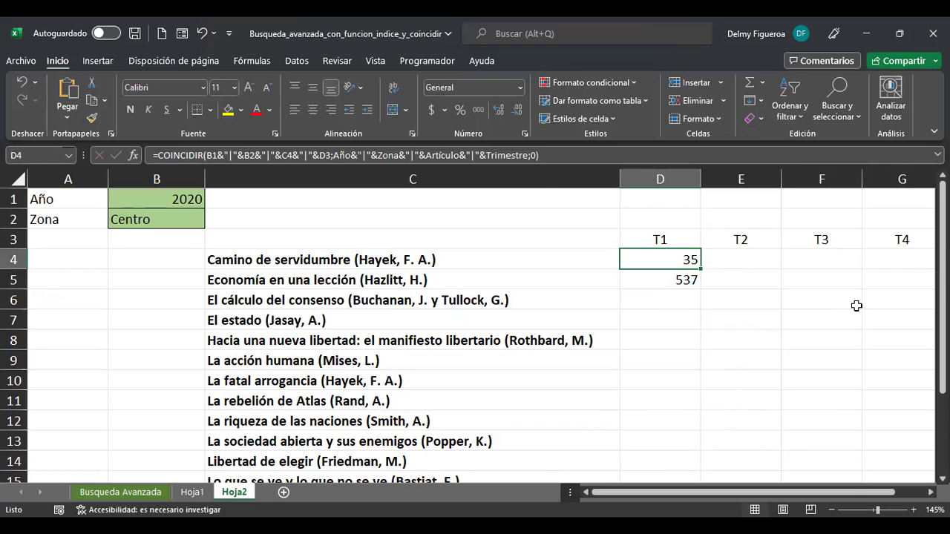
{"action": "key", "text": "Down"}
{"action": "key", "text": "Delete"}
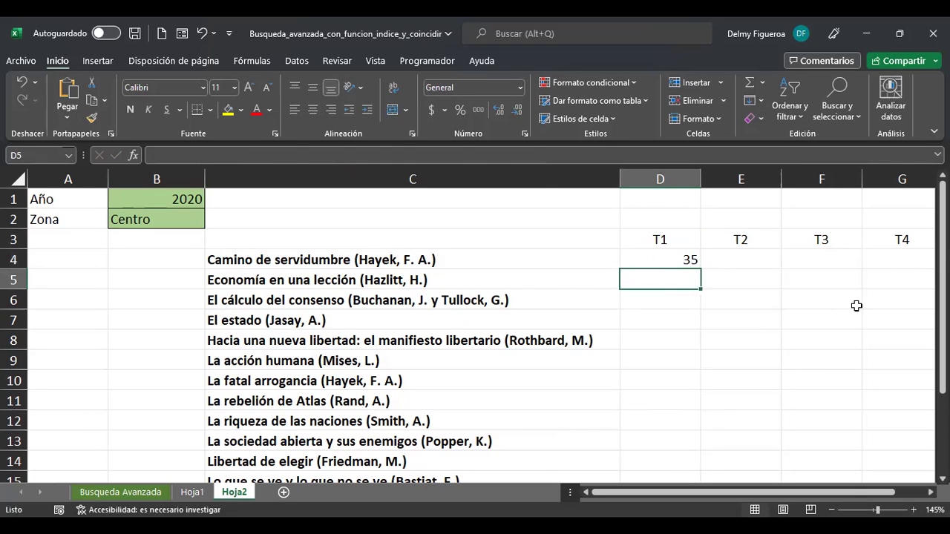
{"action": "key", "text": "Up"}
{"action": "key", "text": "F2"}
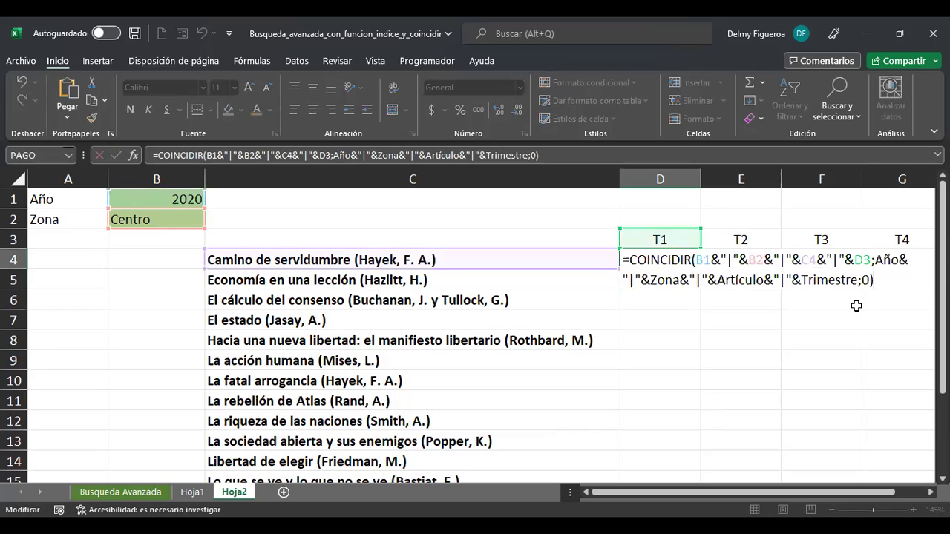
{"action": "key", "text": "Escape"}
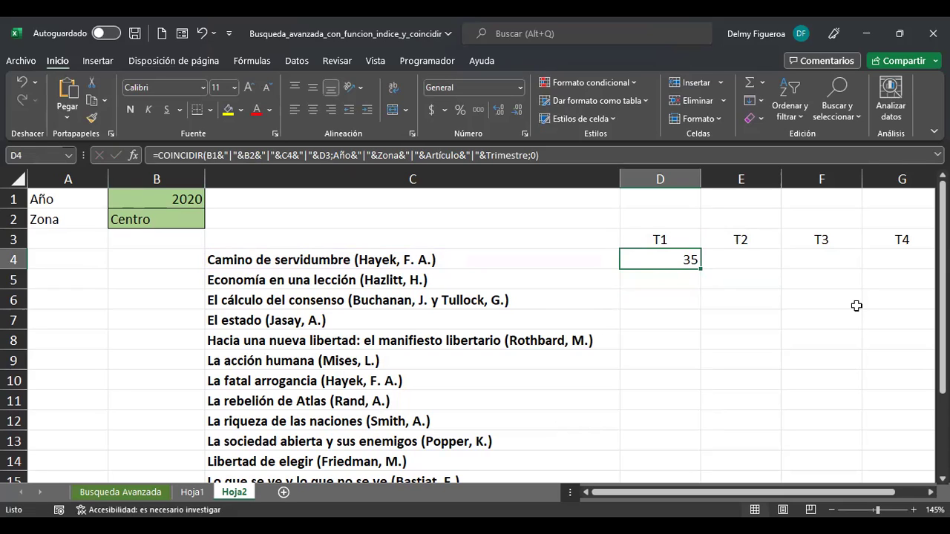
Wrap the COINCIDIR formula in D4 inside INDICE, with Ventas as the array and COINCIDIR as the row number.
{"action": "key", "text": "F2"}
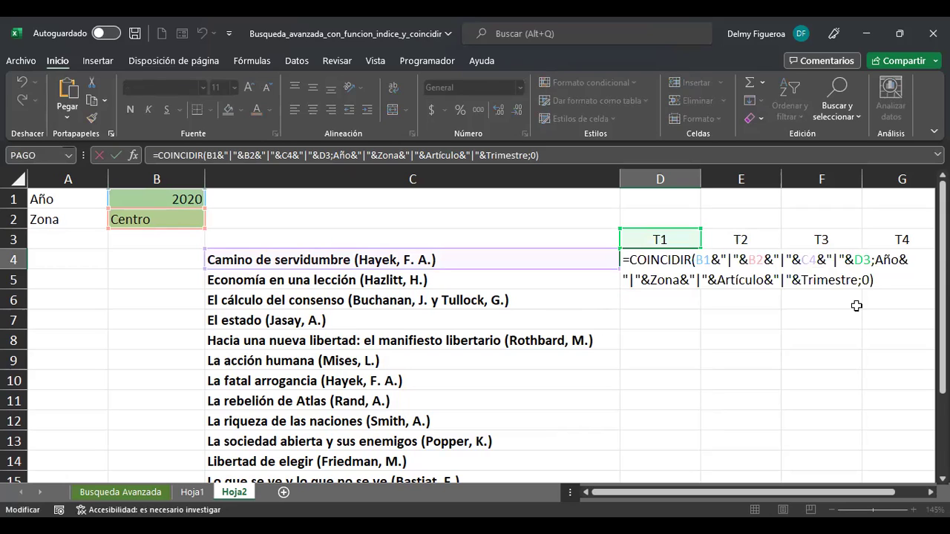
{"action": "type", "text": "indi"}
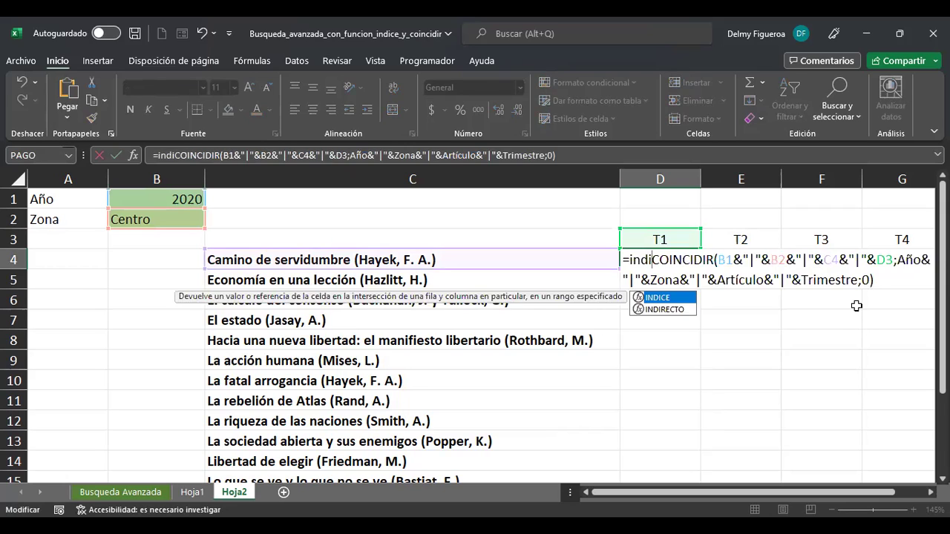
{"action": "double_click", "coordinate": [670, 297]}
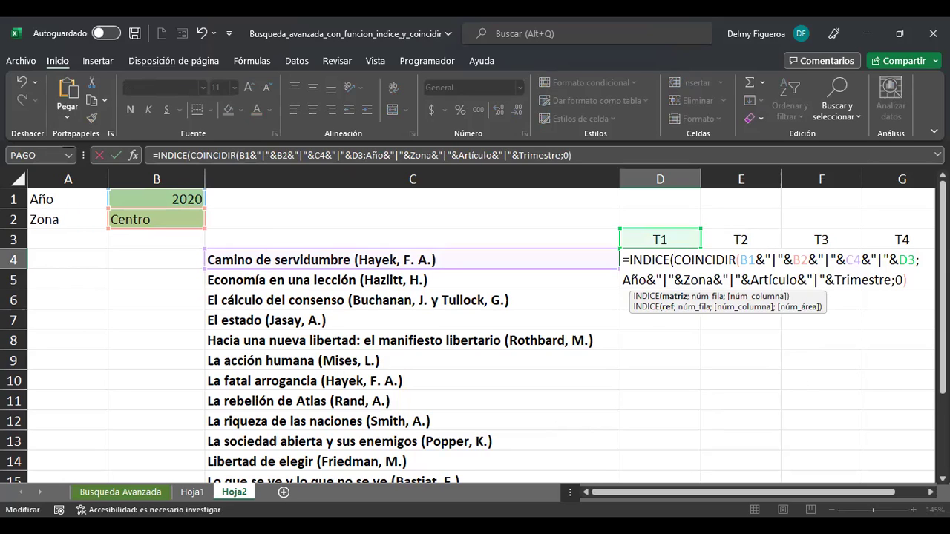
{"action": "type", "text": "Vent"}
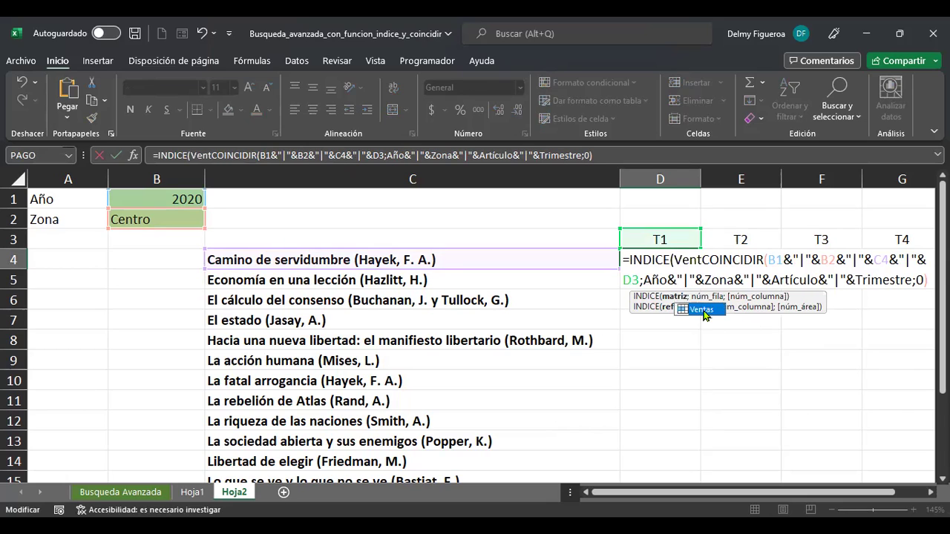
{"action": "double_click", "coordinate": [702, 310]}
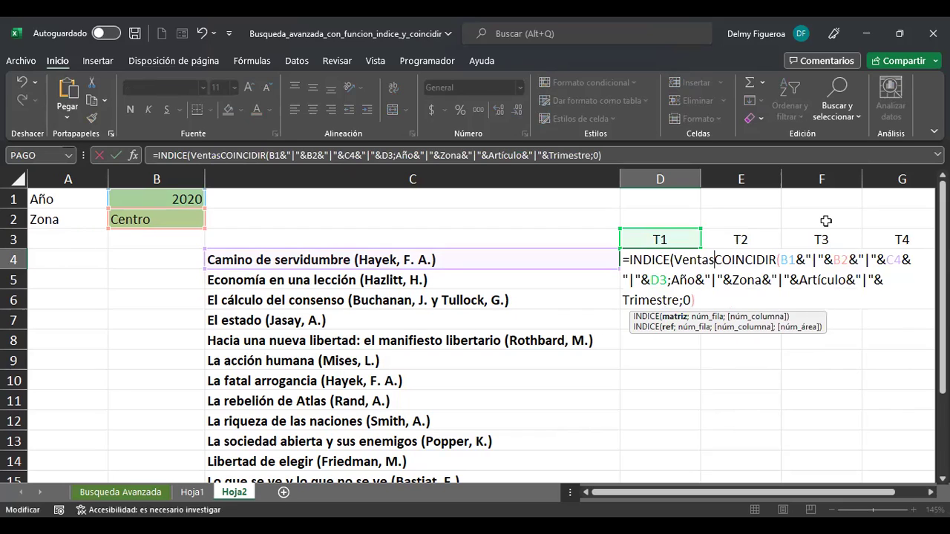
{"action": "type", "text": ";"}
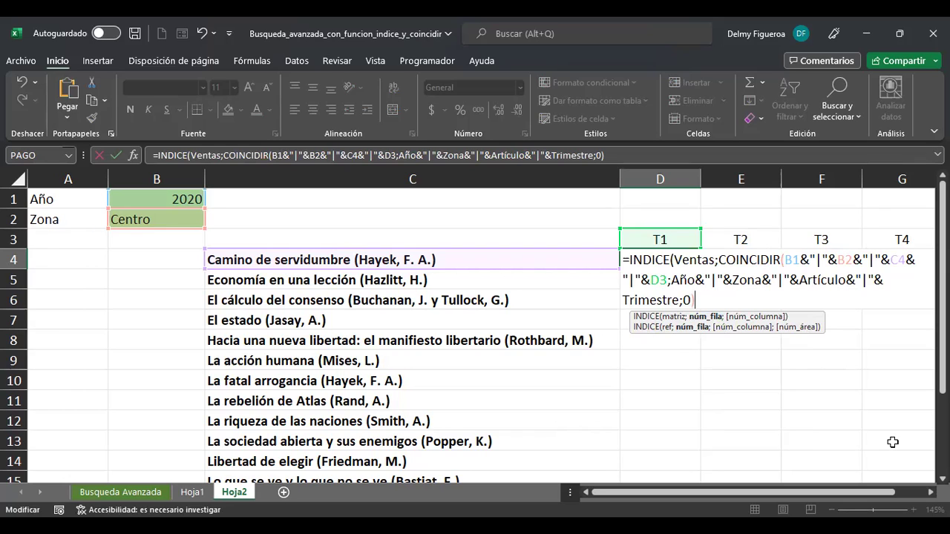
{"action": "type", "text": "))"}
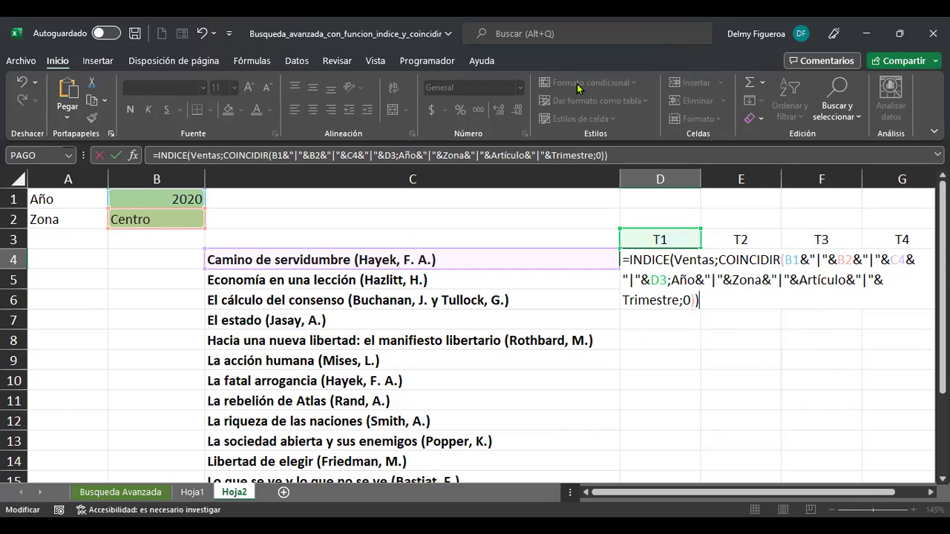
{"action": "key", "text": "Return"}
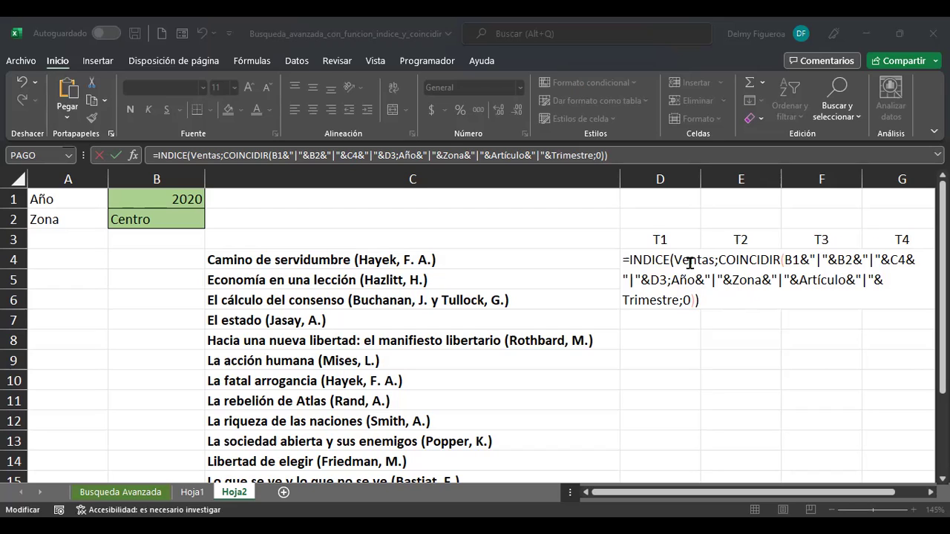
Review the Ventas, lookup value and lookup array arguments of the combined formula in D4, and enter the formula.
{"action": "left_click", "coordinate": [763, 258]}
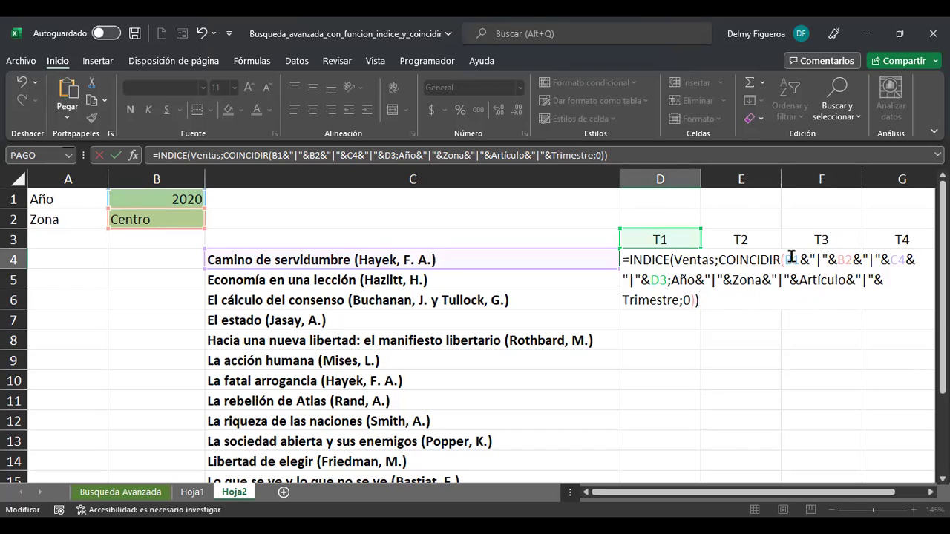
{"action": "left_click", "coordinate": [791, 259]}
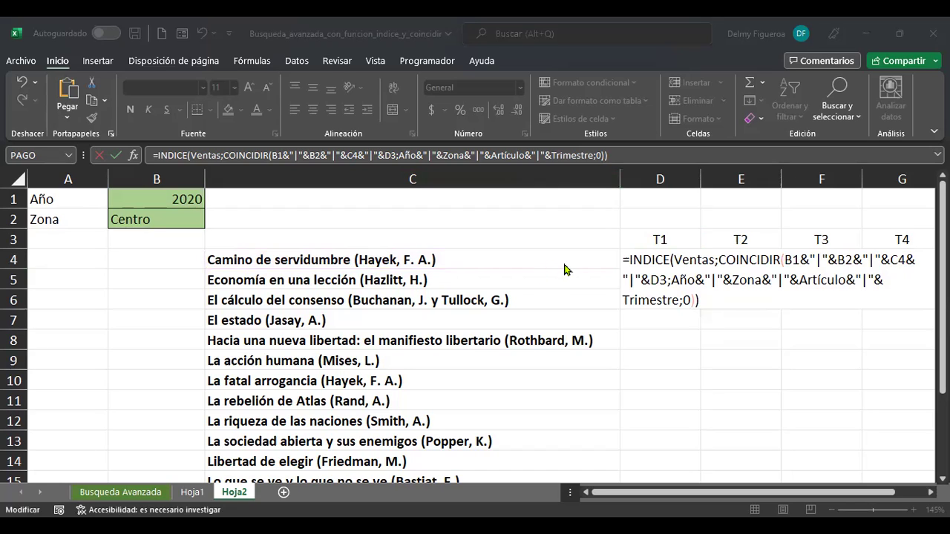
{"action": "left_click", "coordinate": [846, 260]}
{"action": "left_click", "coordinate": [659, 280]}
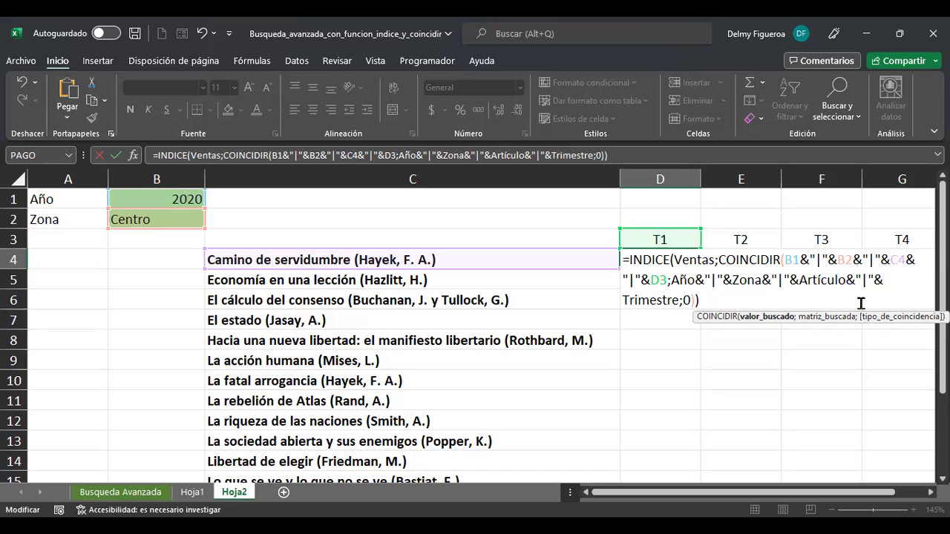
{"action": "left_click", "coordinate": [686, 280]}
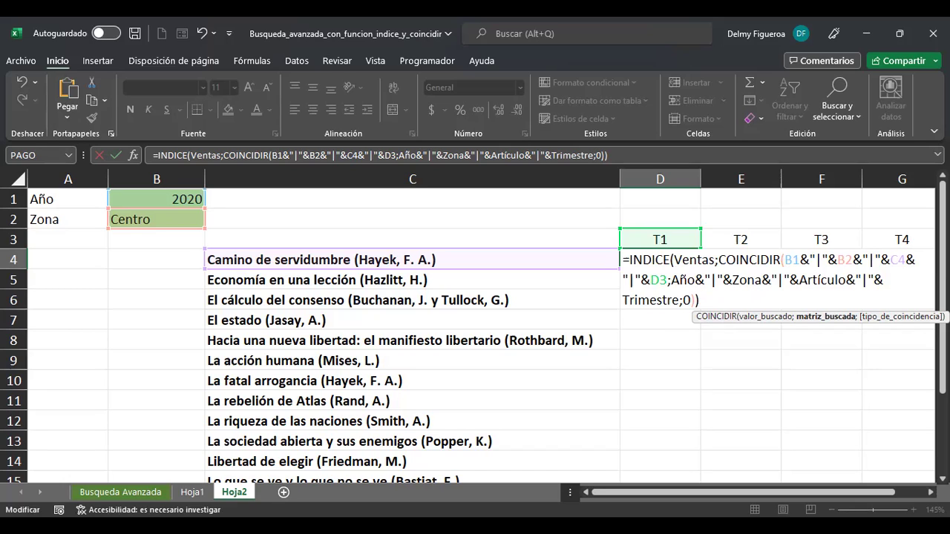
{"action": "left_click", "coordinate": [696, 300]}
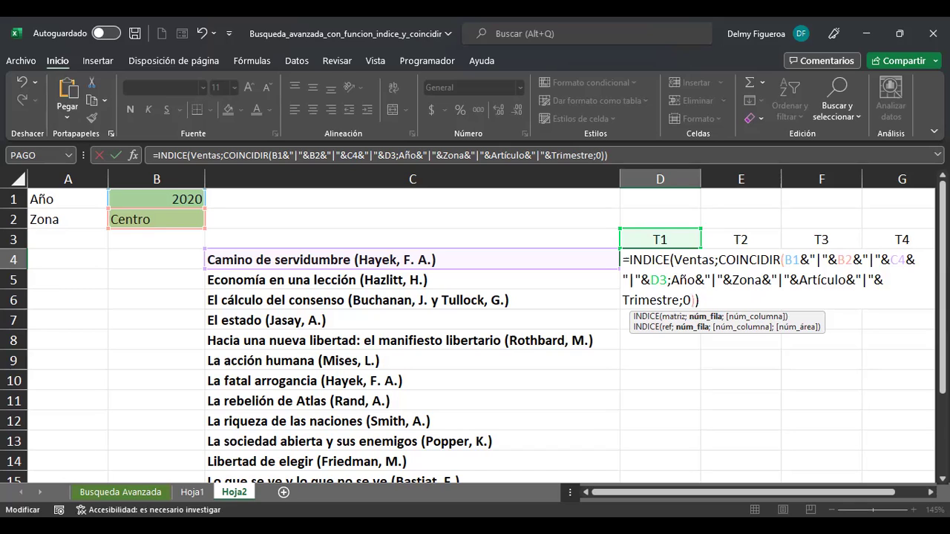
{"action": "left_click", "coordinate": [697, 260]}
{"action": "left_click", "coordinate": [674, 260]}
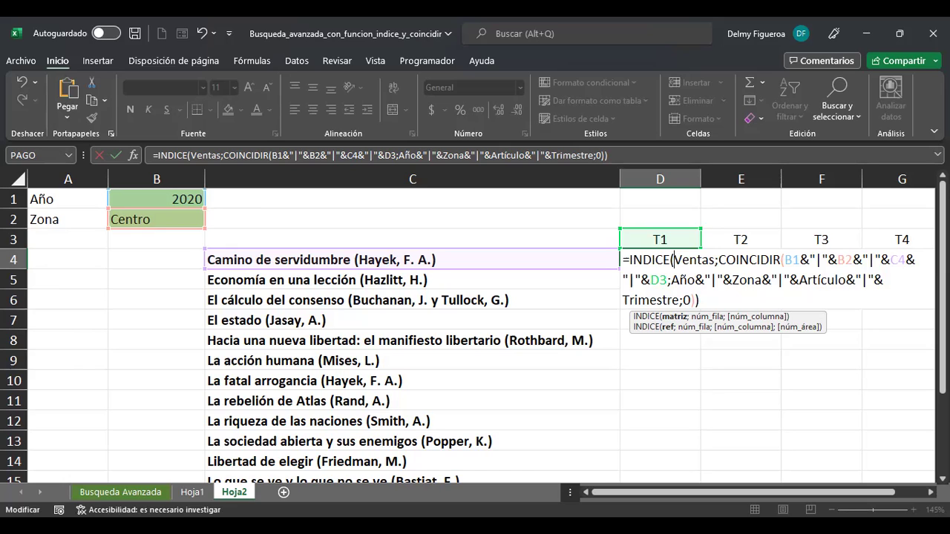
{"action": "double_click", "coordinate": [691, 260]}
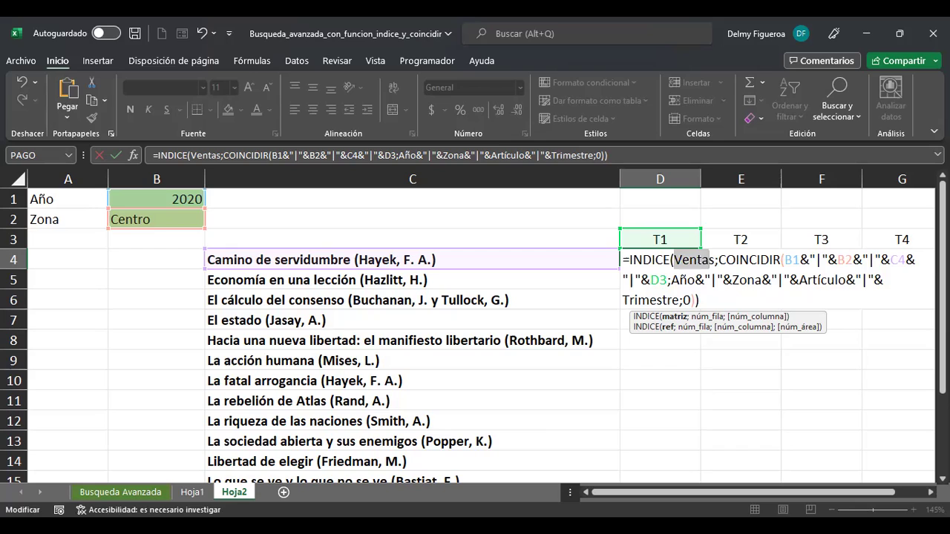
{"action": "left_click", "coordinate": [695, 300]}
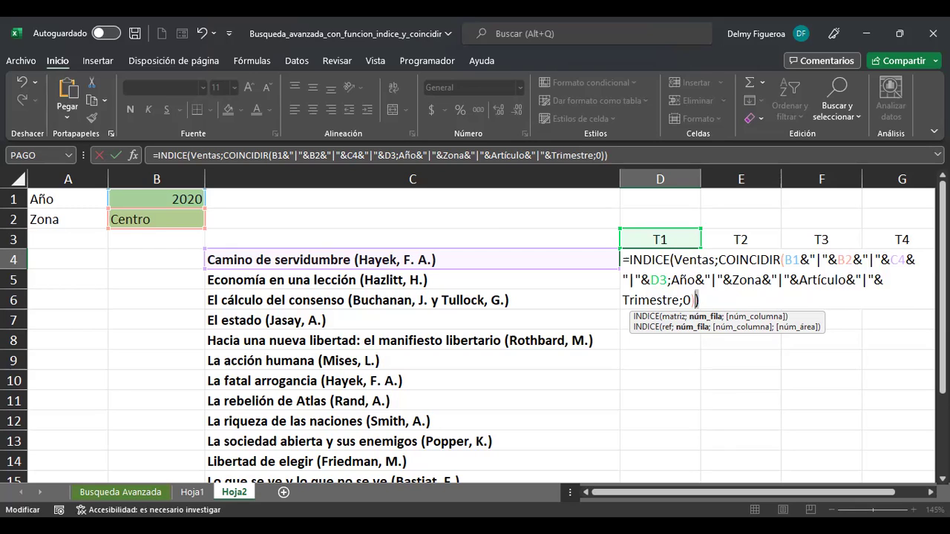
{"action": "key", "text": "ctrl+Return"}
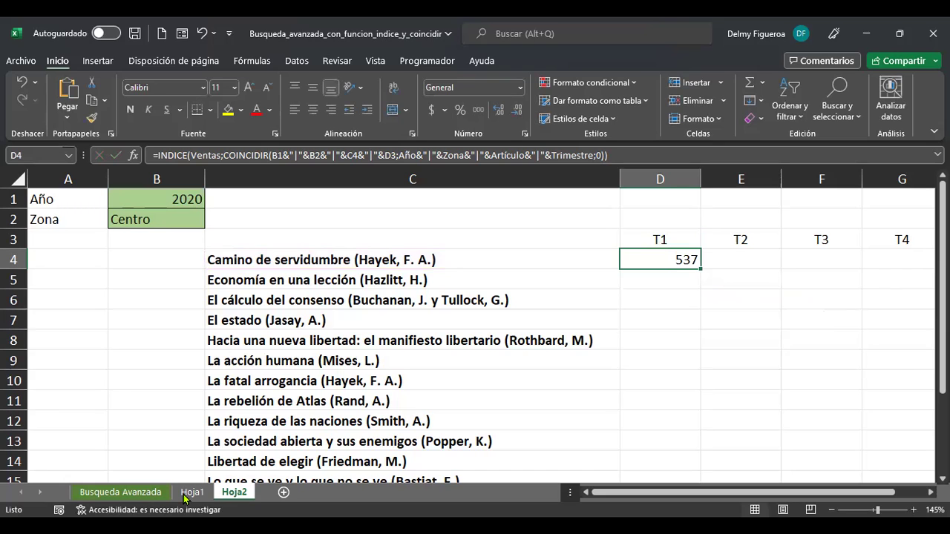
On Hoja1, locate the Ventas value for 2020, Centro, T1 and Camino de servidumbre to check the lookup.
{"action": "left_click", "coordinate": [151, 495]}
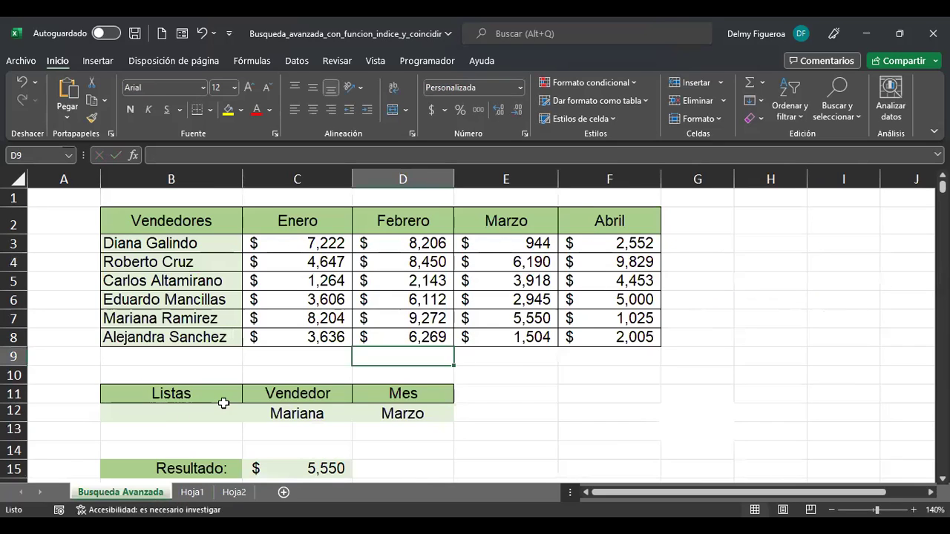
{"action": "key", "text": "ctrl+Page_Down"}
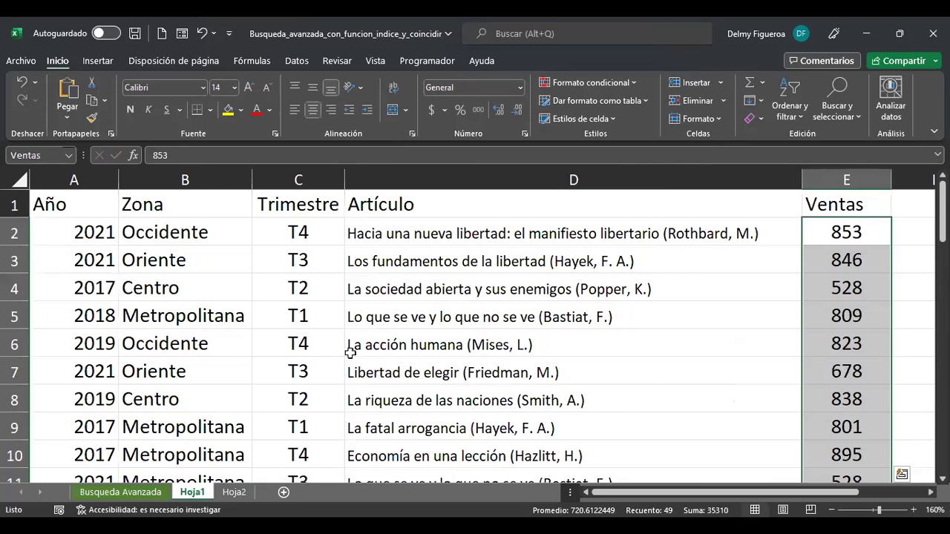
{"action": "scroll", "coordinate": [350, 353], "scroll_direction": "down", "scroll_amount": 7}
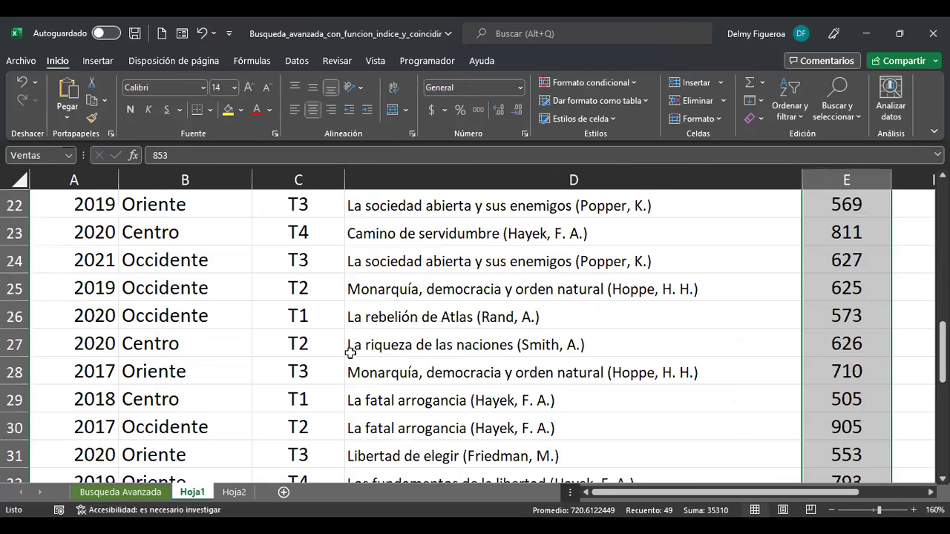
{"action": "scroll", "coordinate": [350, 341], "scroll_direction": "down", "scroll_amount": 3}
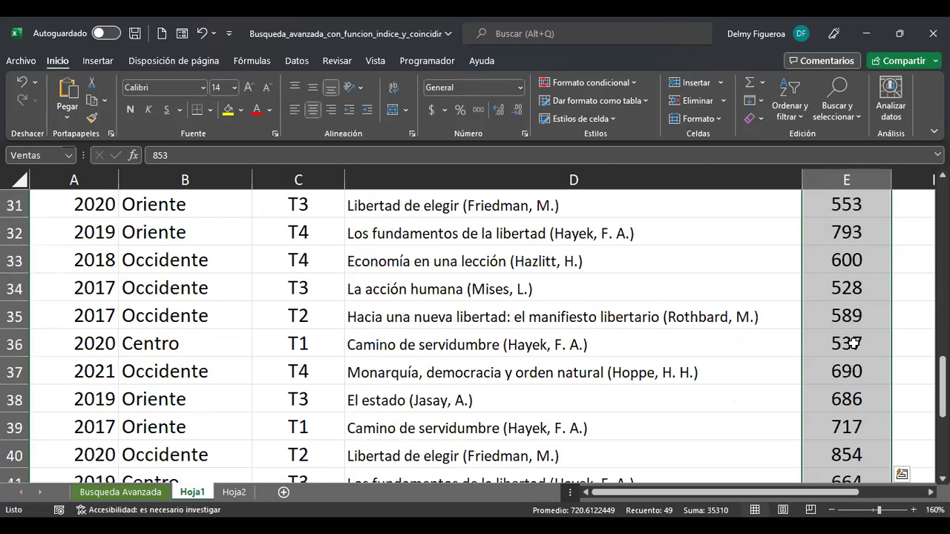
{"action": "left_click", "coordinate": [876, 347]}
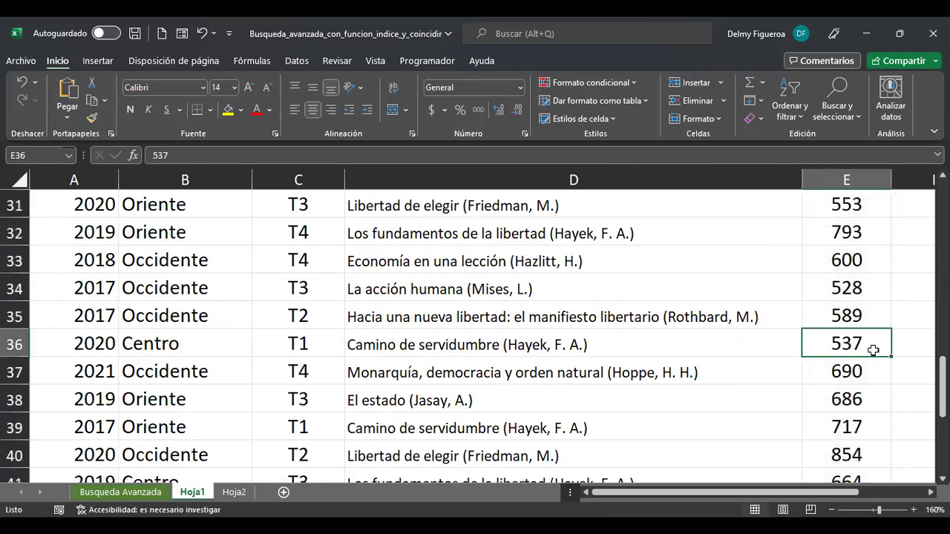
Back on Hoja2, review the year in B1, the quarter heading in D3 and the combined formula in D4.
{"action": "left_click", "coordinate": [236, 495]}
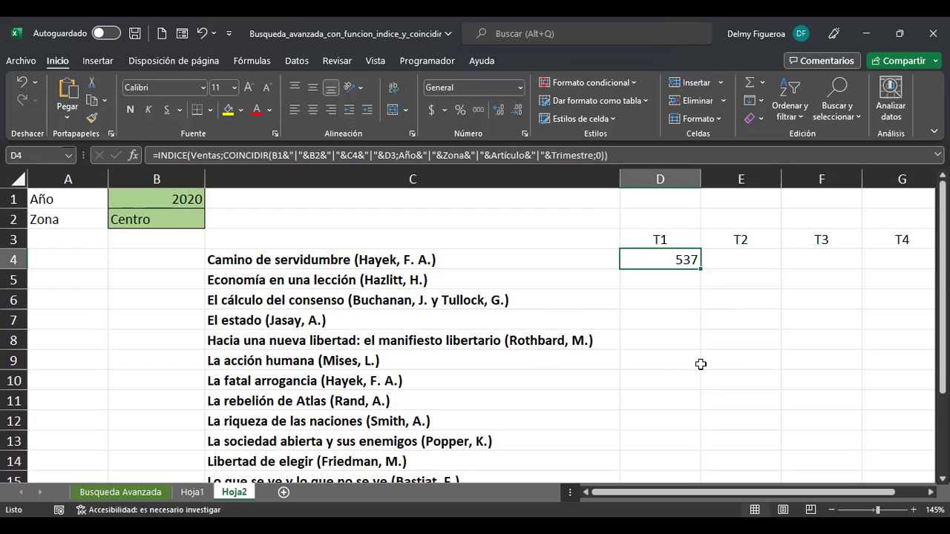
{"action": "left_click", "coordinate": [160, 201]}
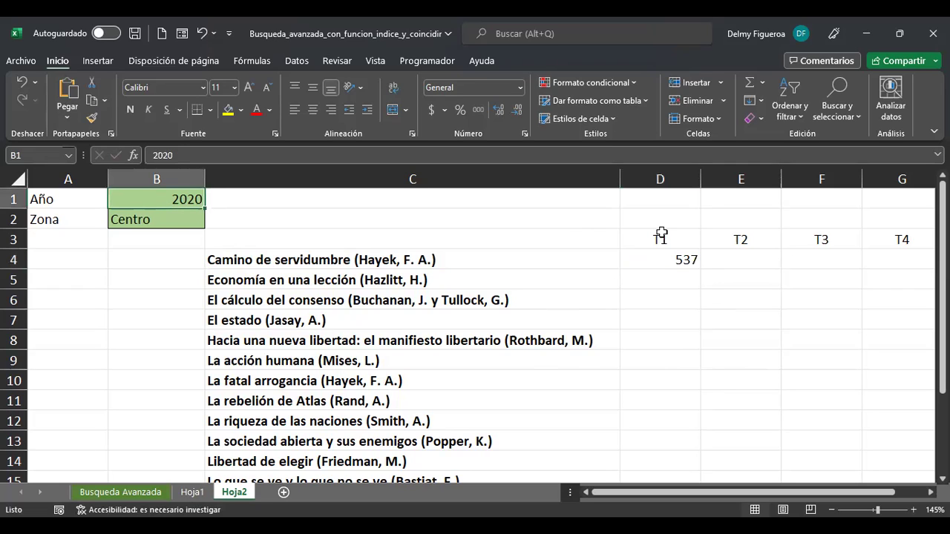
{"action": "key", "text": "Right"}
{"action": "key", "text": "Right"}
{"action": "key", "text": "Down"}
{"action": "key", "text": "Down"}
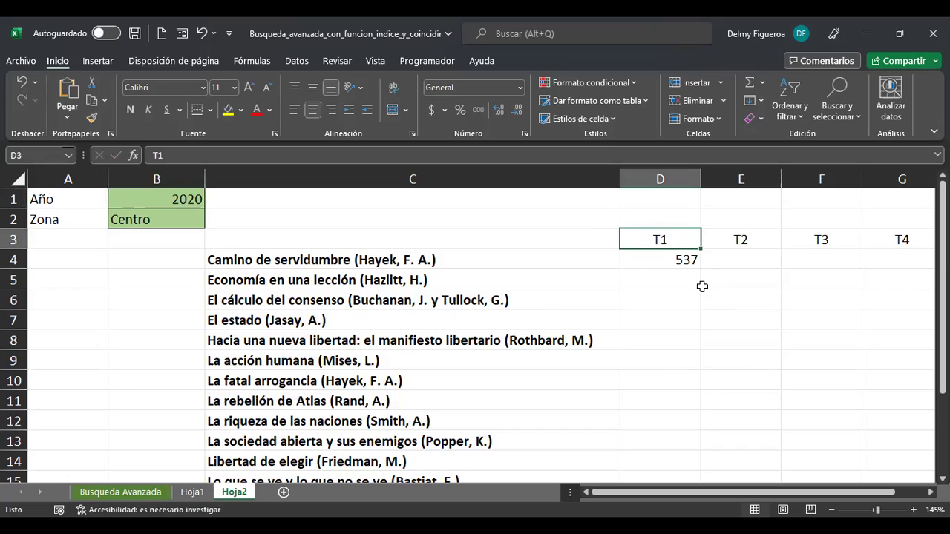
{"action": "key", "text": "Down"}
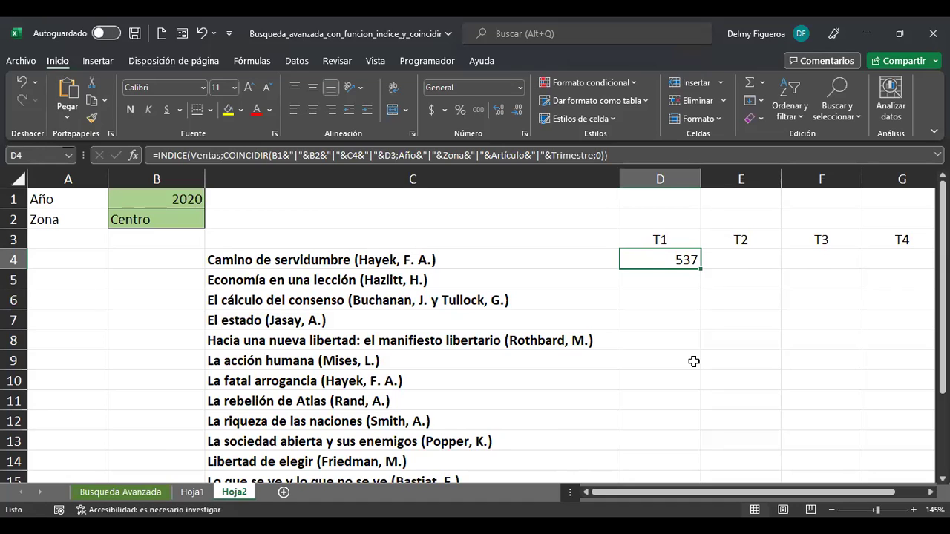
Step through the COINCIDIR and INDICE arguments of the D4 formula to inspect its cell references, leaving the formula as it is.
{"action": "key", "text": "F2"}
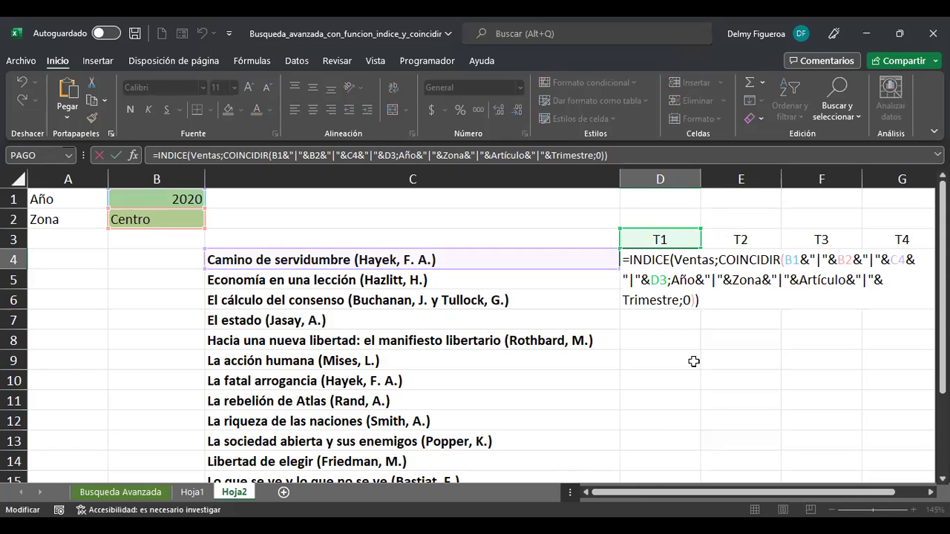
{"action": "key", "text": "Left"}
{"action": "key", "text": "Left"}
{"action": "key", "text": "Left"}
{"action": "key", "text": "Left"}
{"action": "key", "text": "Left"}
{"action": "key", "text": "Left"}
{"action": "key", "text": "Left"}
{"action": "key", "text": "Left"}
{"action": "key", "text": "Left"}
{"action": "key", "text": "Left"}
{"action": "key", "text": "Left"}
{"action": "key", "text": "Left"}
{"action": "key", "text": "Left"}
{"action": "key", "text": "Left"}
{"action": "key", "text": "Left"}
{"action": "key", "text": "Left"}
{"action": "key", "text": "Left"}
{"action": "key", "text": "Left"}
{"action": "key", "text": "Left"}
{"action": "key", "text": "Left"}
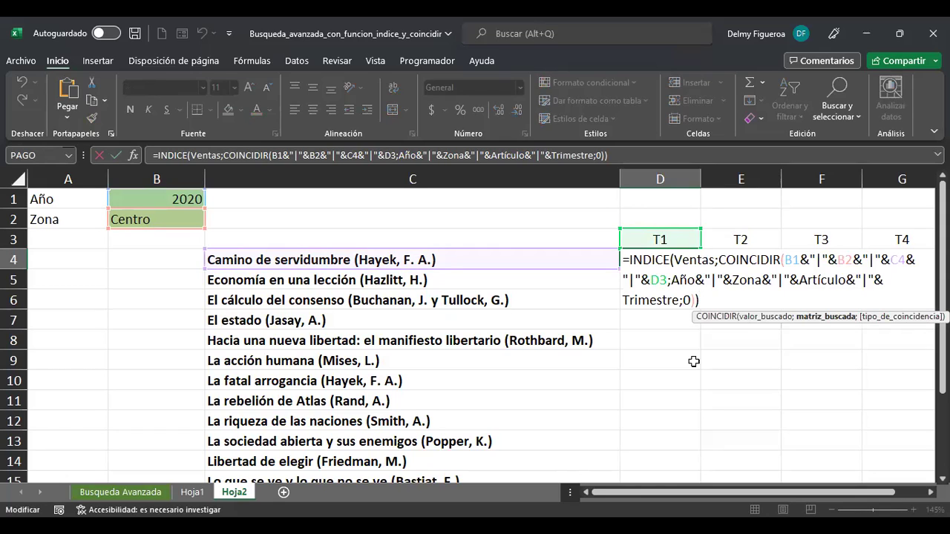
{"action": "key", "text": "Left"}
{"action": "key", "text": "Left"}
{"action": "key", "text": "Left"}
{"action": "key", "text": "Left"}
{"action": "key", "text": "Left"}
{"action": "key", "text": "Left"}
{"action": "key", "text": "Left"}
{"action": "key", "text": "Left"}
{"action": "key", "text": "Left"}
{"action": "key", "text": "Left"}
{"action": "key", "text": "Left"}
{"action": "key", "text": "Left"}
{"action": "key", "text": "Left"}
{"action": "key", "text": "Left"}
{"action": "key", "text": "Left"}
{"action": "key", "text": "Left"}
{"action": "key", "text": "Left"}
{"action": "key", "text": "Left"}
{"action": "key", "text": "Left"}
{"action": "key", "text": "Left"}
{"action": "key", "text": "Right"}
{"action": "key", "text": "Right"}
{"action": "key", "text": "Right"}
{"action": "key", "text": "Right"}
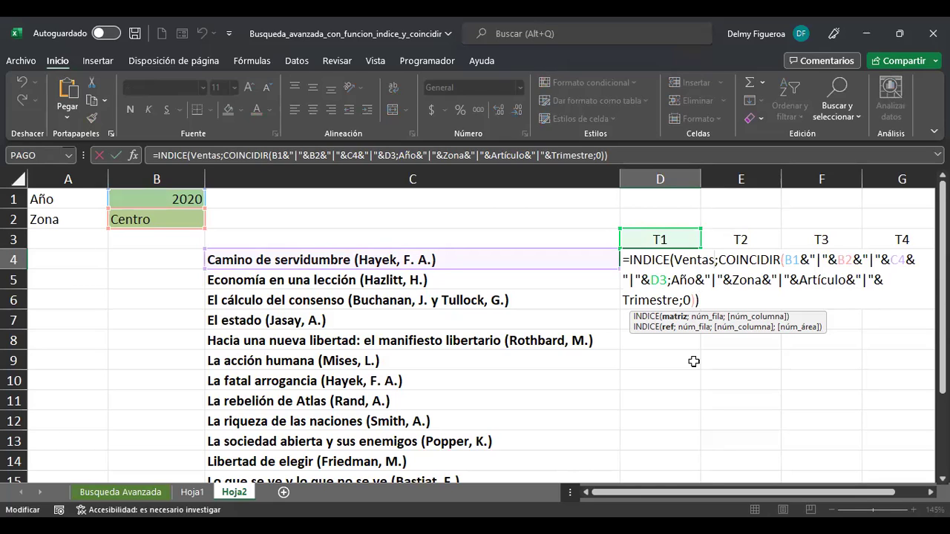
{"action": "key", "text": "ctrl+Return"}
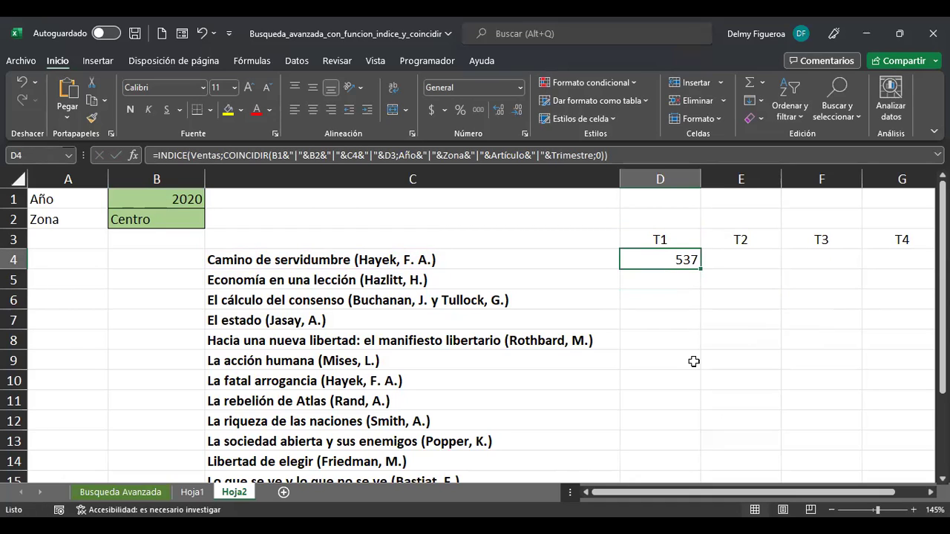
{"action": "key", "text": "F2"}
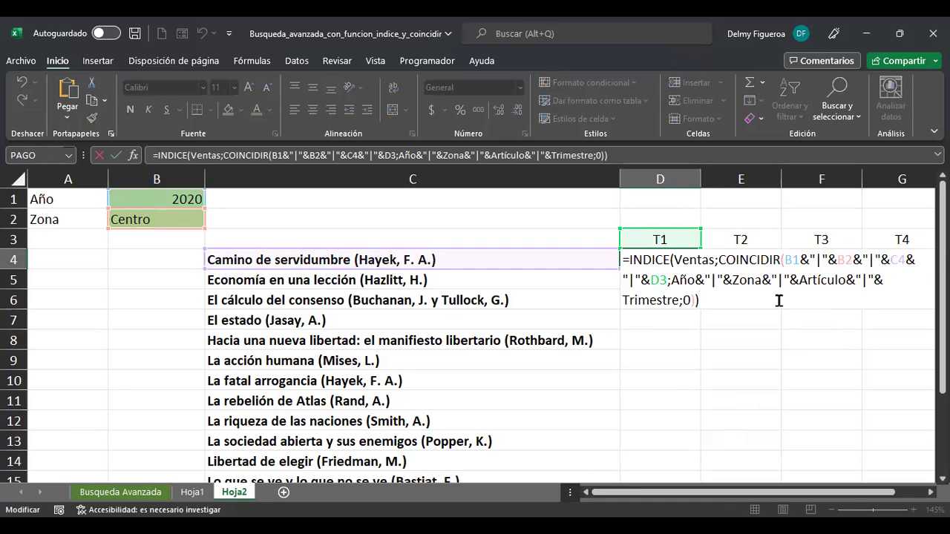
{"action": "key", "text": "Return"}
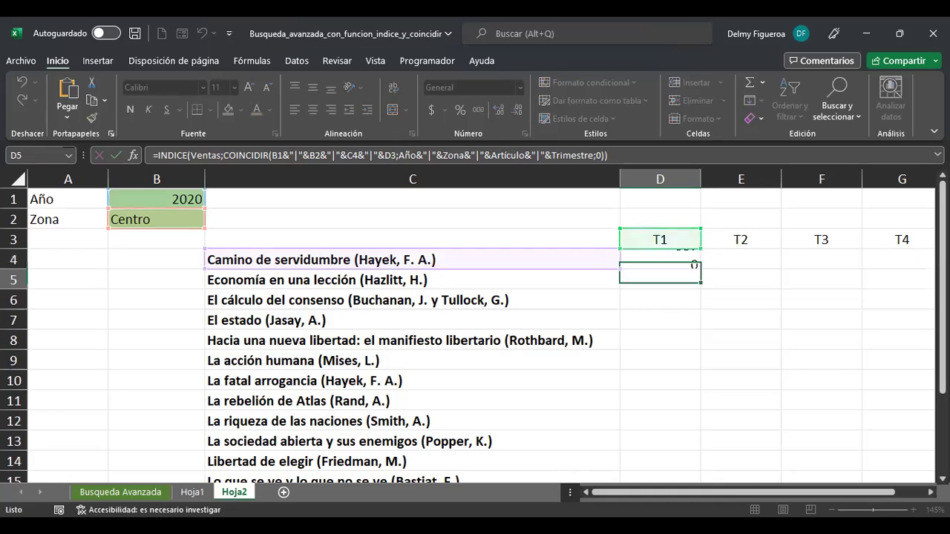
Fill the D4 formula across to E4 and down to D5.
{"action": "left_click", "coordinate": [690, 258]}
{"action": "mouse_move", "coordinate": [700, 269]}
{"action": "left_mouse_down"}
{"action": "mouse_move", "coordinate": [774, 274]}
{"action": "mouse_move", "coordinate": [790, 311]}
{"action": "left_mouse_up"}
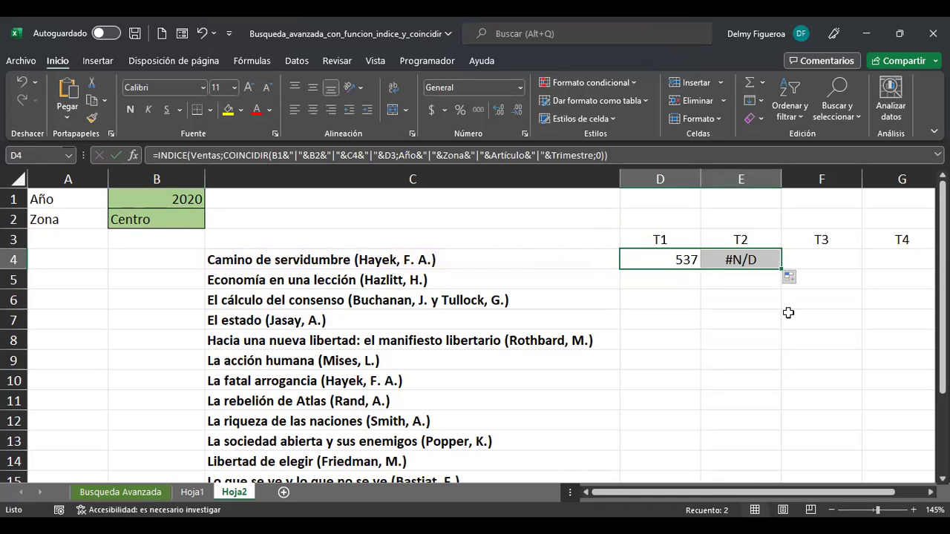
{"action": "left_click", "coordinate": [735, 260]}
{"action": "left_click", "coordinate": [688, 260]}
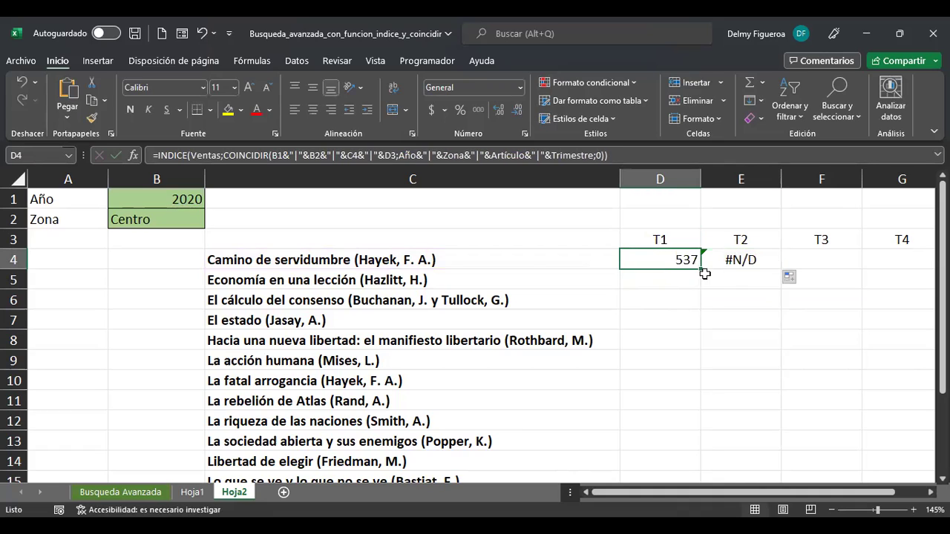
{"action": "left_click_drag", "start_coordinate": [702, 269], "coordinate": [702, 282]}
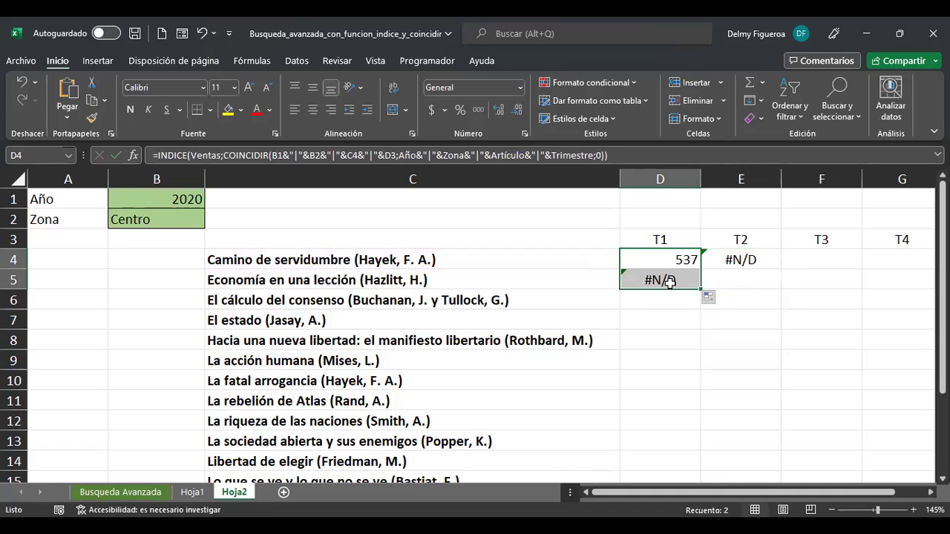
Clear the copied formulas from D5 and E4, leaving only the original in D4.
{"action": "left_click", "coordinate": [668, 282]}
{"action": "key", "text": "Delete"}
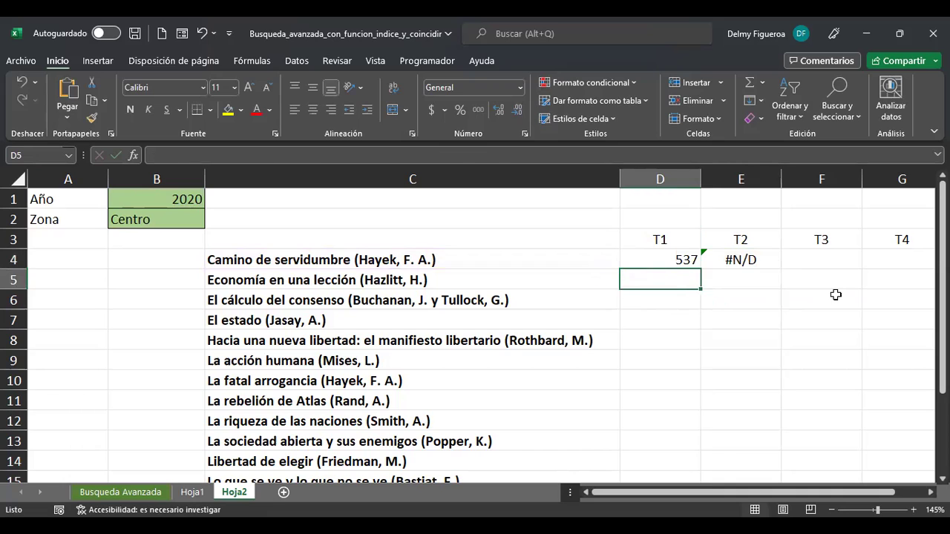
{"action": "key", "text": "Up"}
{"action": "key", "text": "Right"}
{"action": "key", "text": "Delete"}
{"action": "key", "text": "Left"}
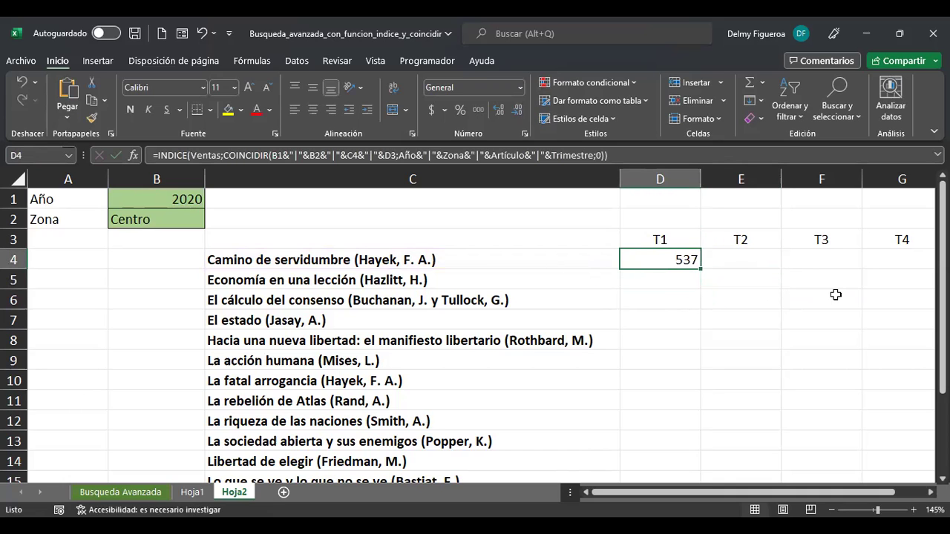
In the D4 formula, make the year and zone references absolute as $B$1 and $B$2.
{"action": "key", "text": "F2"}
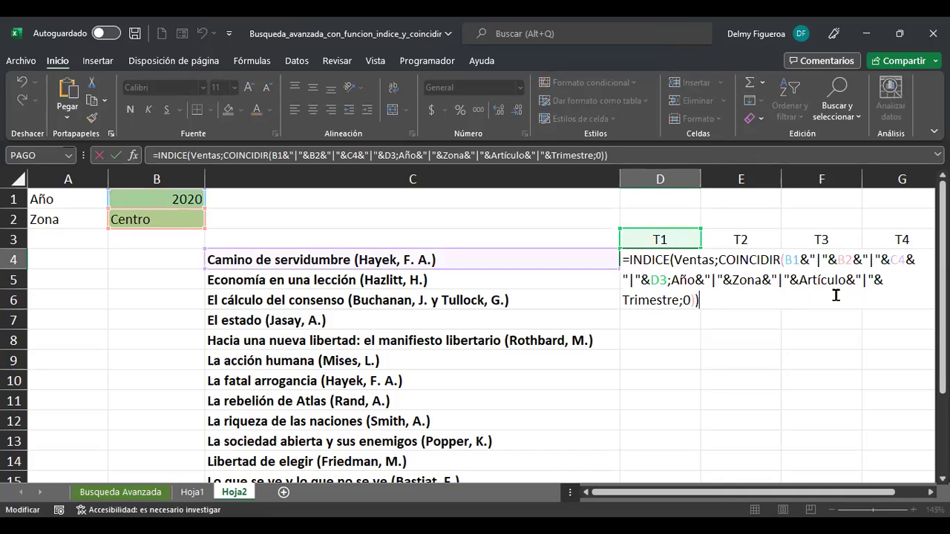
{"action": "left_click", "coordinate": [793, 259]}
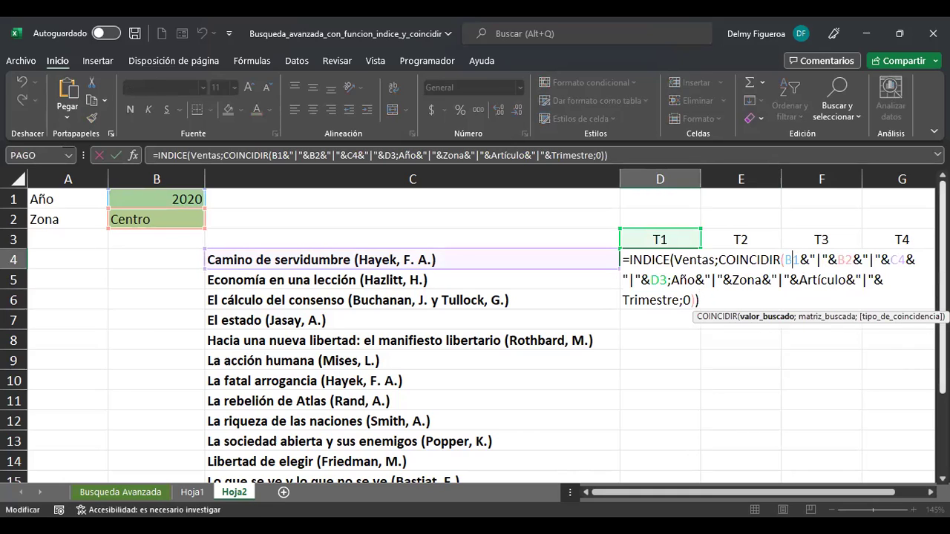
{"action": "key", "text": "F4"}
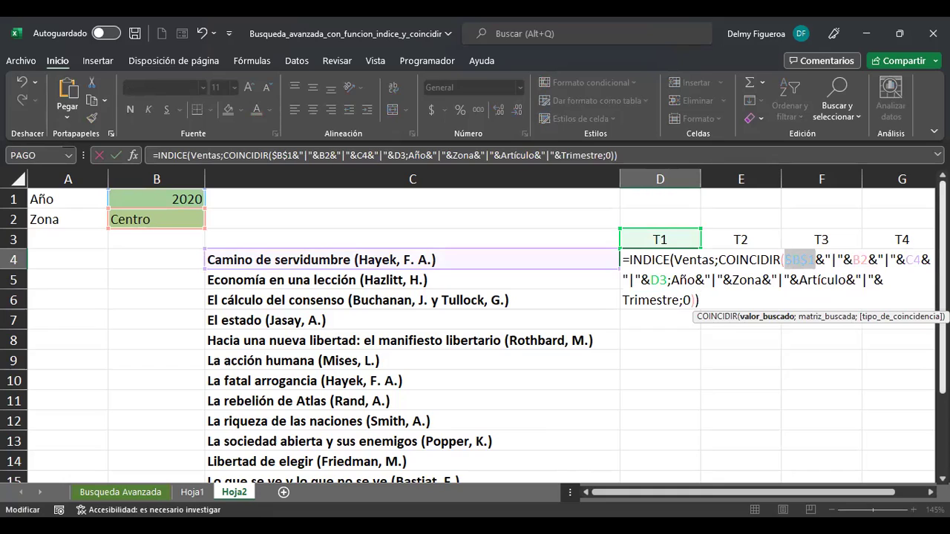
{"action": "left_click", "coordinate": [861, 260]}
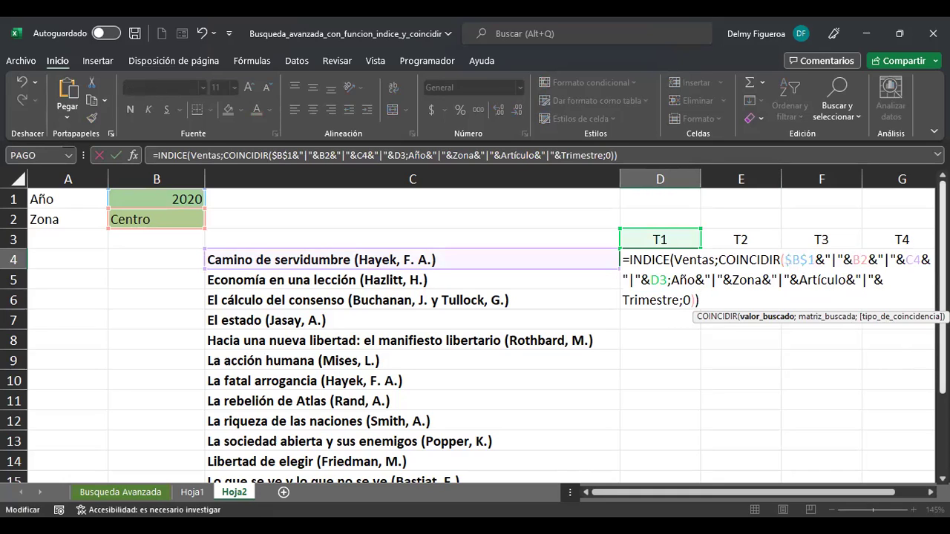
{"action": "key", "text": "F4"}
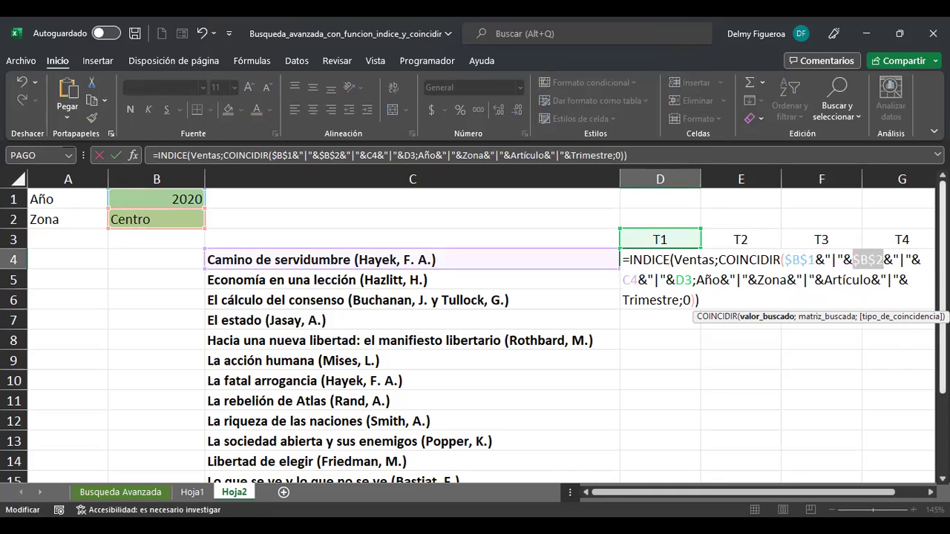
Set the article reference to C$4 and the quarter reference to $D3 in the D4 formula, and fill it across to E4.
{"action": "left_click", "coordinate": [629, 280]}
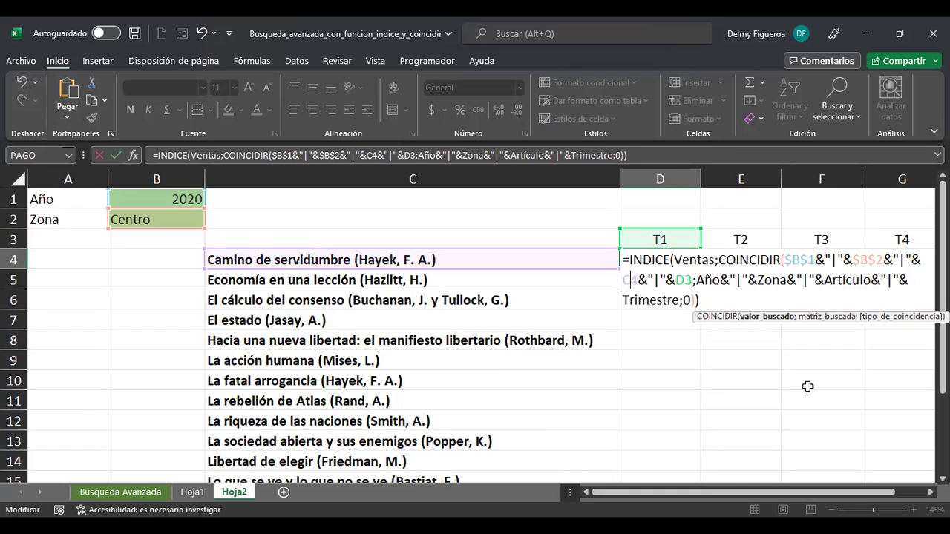
{"action": "key", "text": "F4"}
{"action": "key", "text": "F4"}
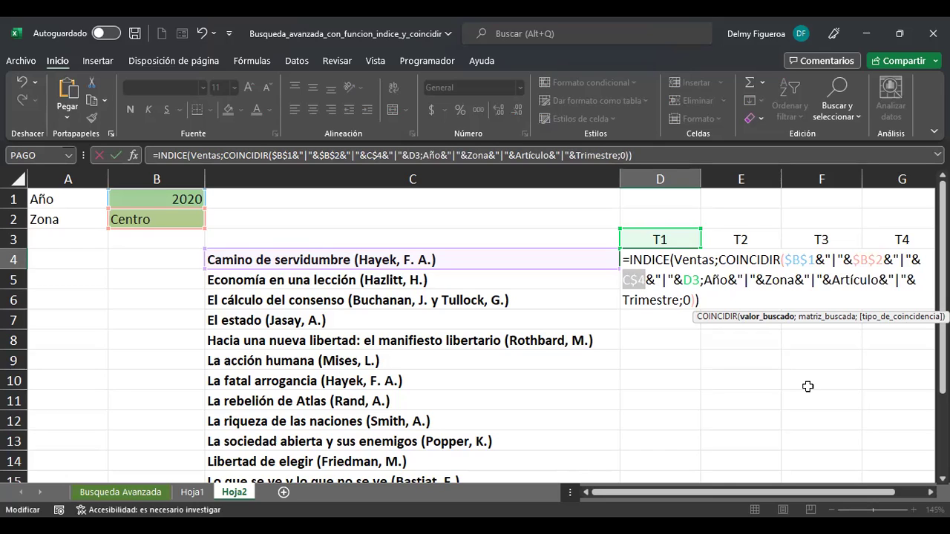
{"action": "left_click", "coordinate": [683, 280]}
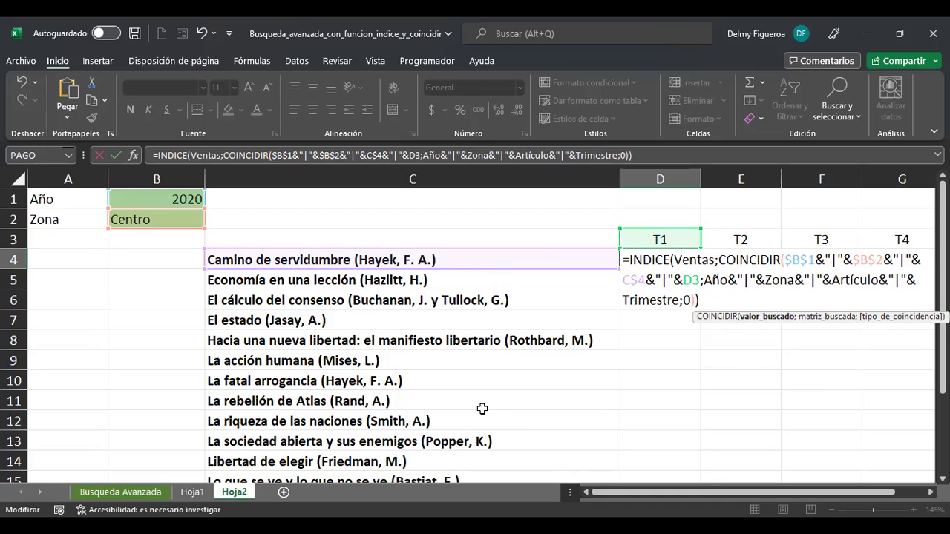
{"action": "key", "text": "F3"}
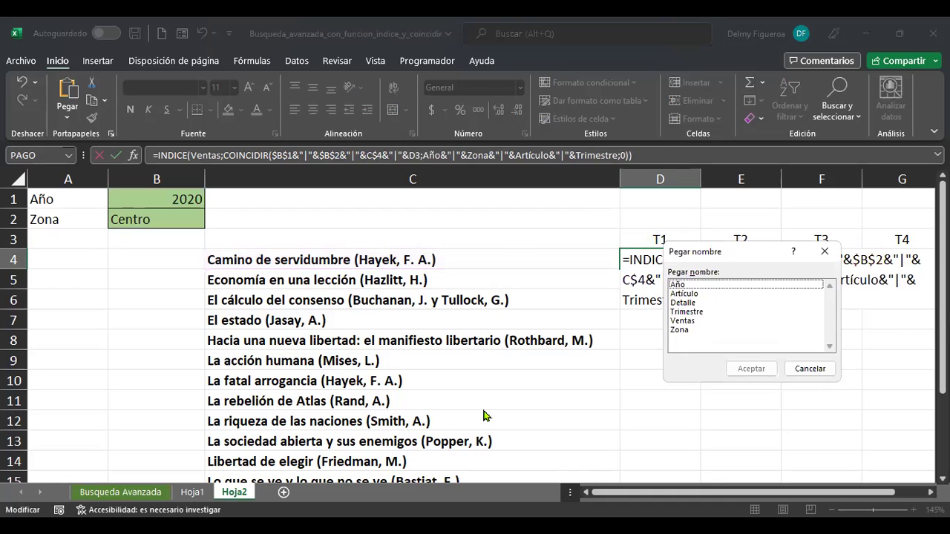
{"action": "key", "text": "Escape"}
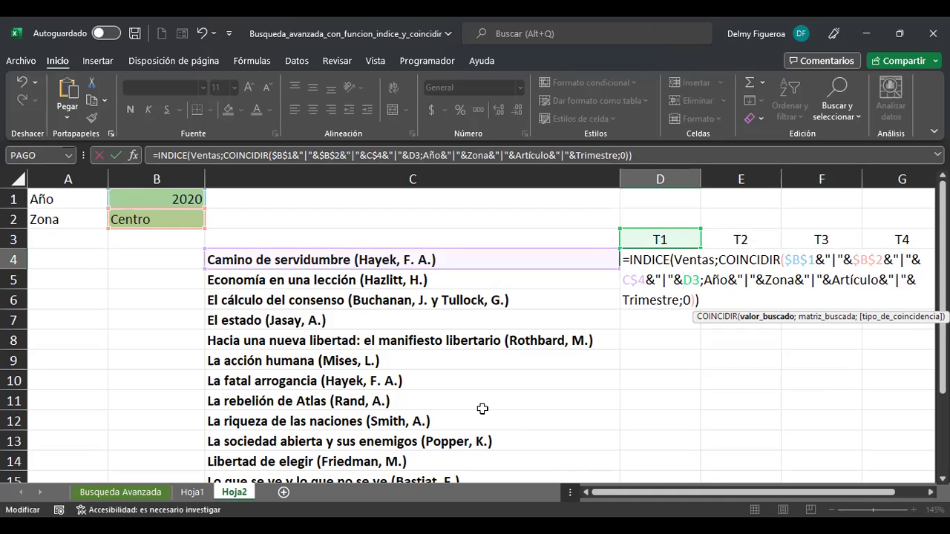
{"action": "key", "text": "F4"}
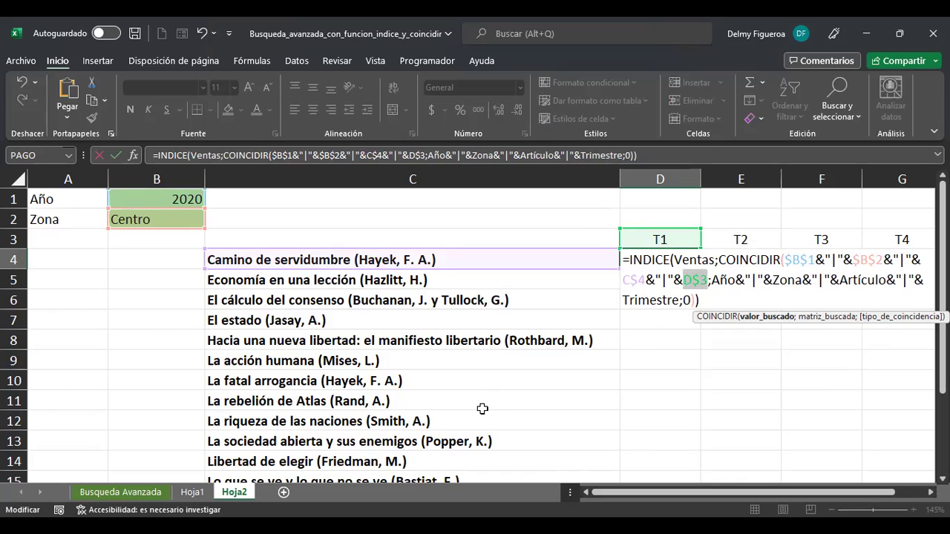
{"action": "key", "text": "F4"}
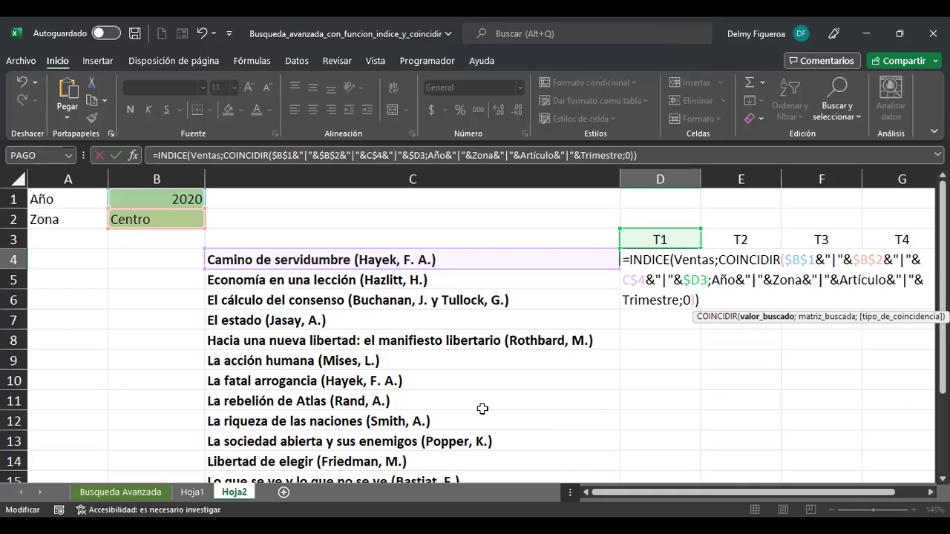
{"action": "key", "text": "ctrl+Return"}
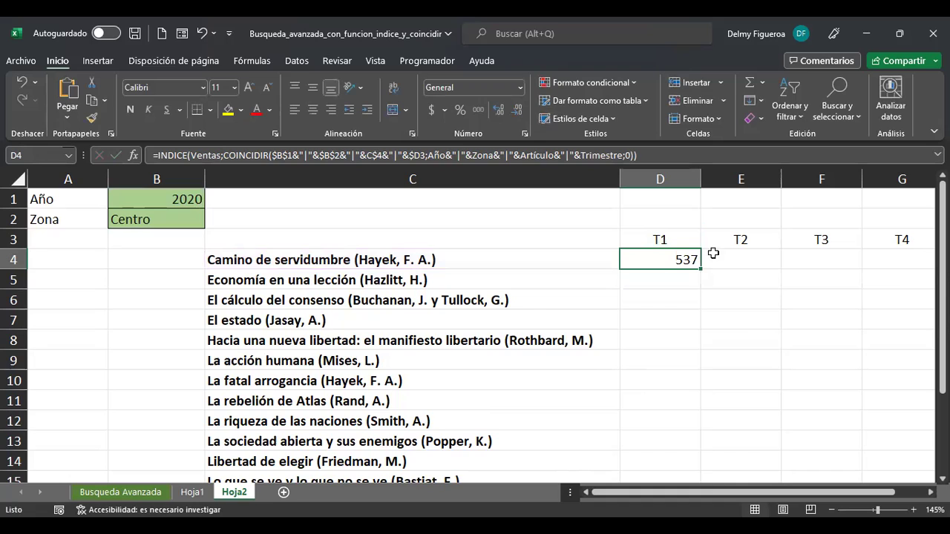
{"action": "left_click_drag", "start_coordinate": [698, 268], "coordinate": [756, 268]}
{"action": "left_click", "coordinate": [675, 261]}
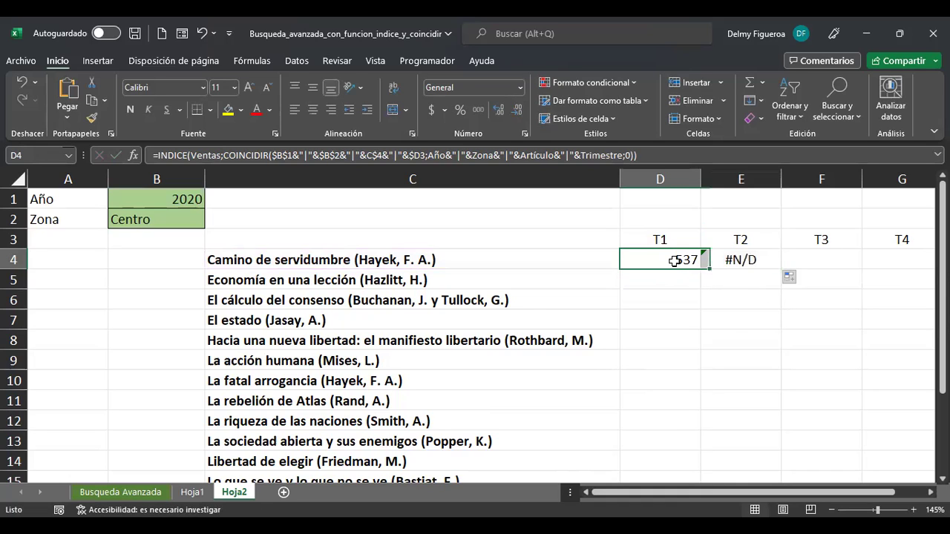
Correct the D4 formula's mixed references to $C4 for the article and D$3 for the quarter, and fill it down to D5.
{"action": "key", "text": "F2"}
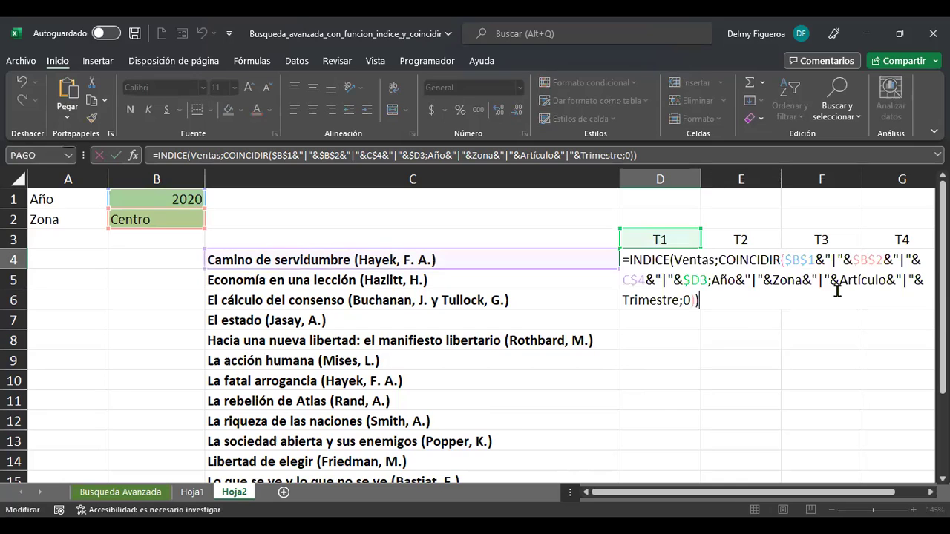
{"action": "left_click", "coordinate": [798, 260]}
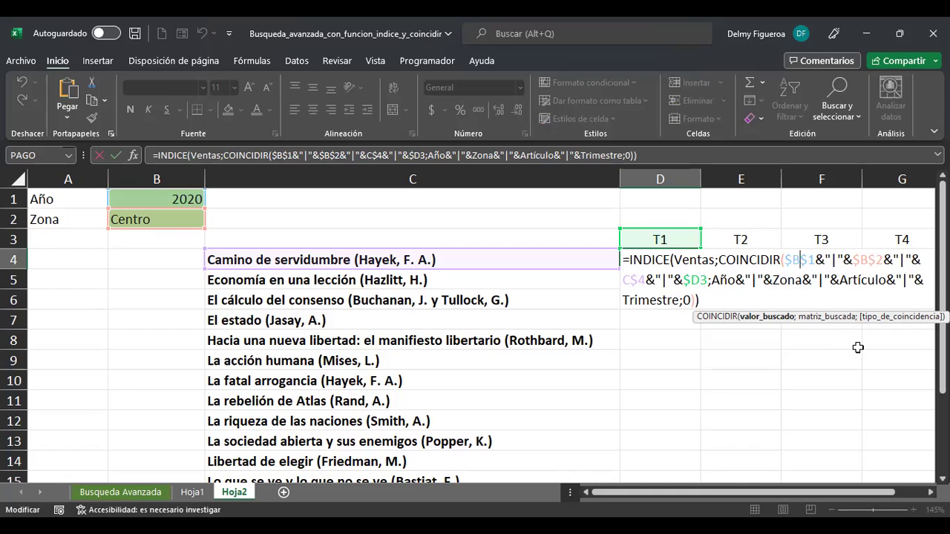
{"action": "left_click", "coordinate": [642, 262]}
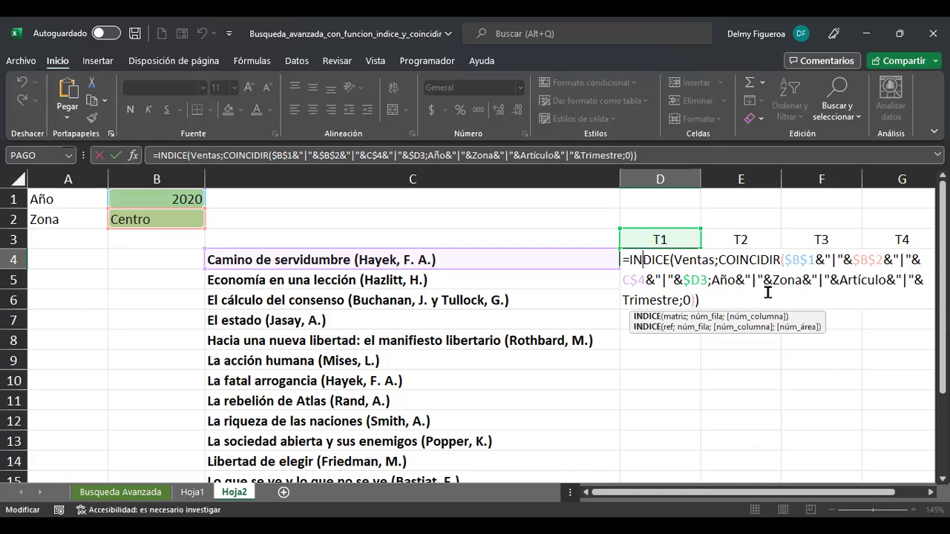
{"action": "left_click", "coordinate": [805, 260]}
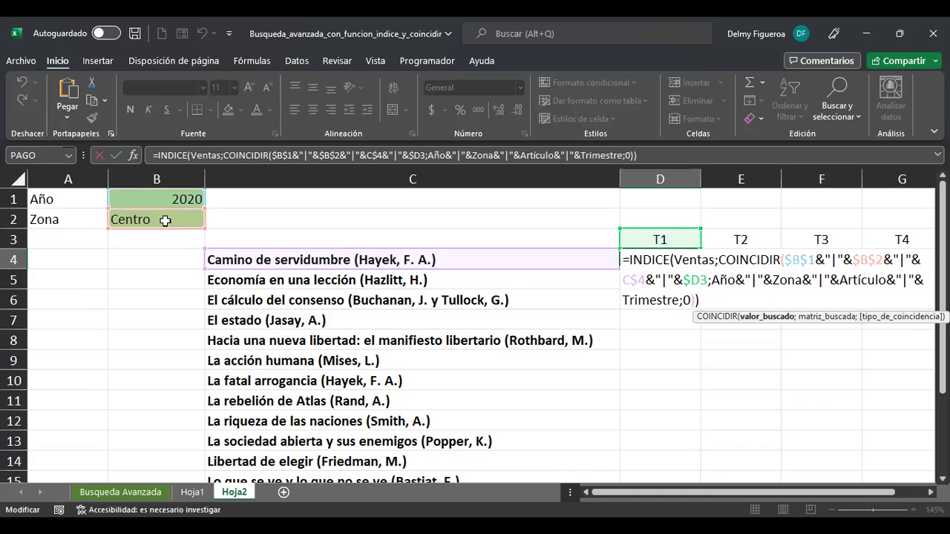
{"action": "left_click", "coordinate": [632, 280]}
{"action": "key", "text": "F4"}
{"action": "key", "text": "F4"}
{"action": "key", "text": "F4"}
{"action": "key", "text": "F4"}
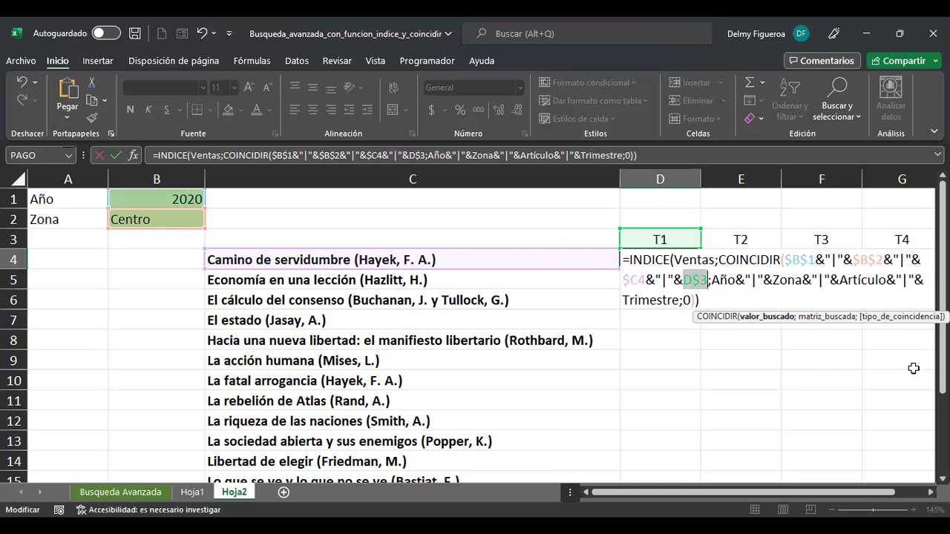
{"action": "key", "text": "ctrl+Return"}
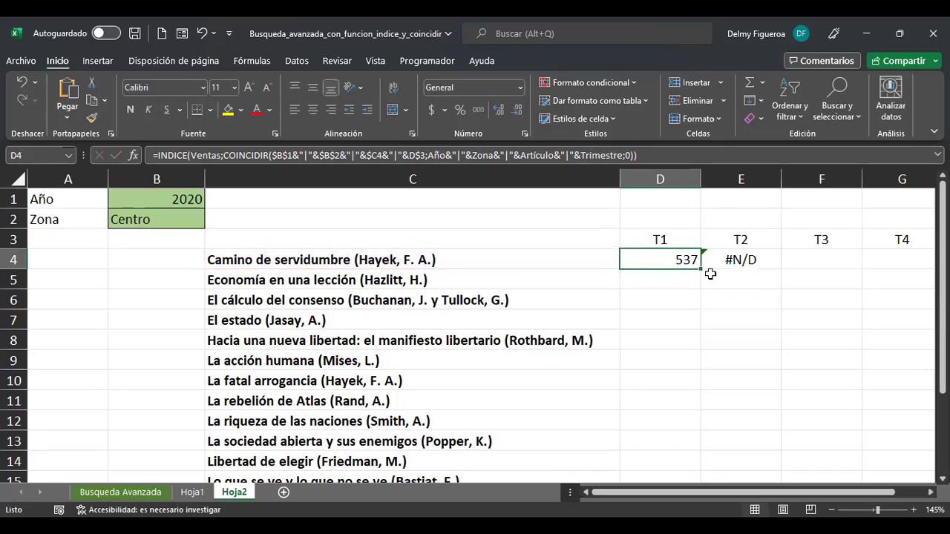
{"action": "mouse_move", "coordinate": [702, 270]}
{"action": "left_mouse_down"}
{"action": "mouse_move", "coordinate": [736, 272]}
{"action": "mouse_move", "coordinate": [747, 253]}
{"action": "mouse_move", "coordinate": [750, 263]}
{"action": "mouse_move", "coordinate": [702, 257]}
{"action": "mouse_move", "coordinate": [701, 290]}
{"action": "left_mouse_up"}
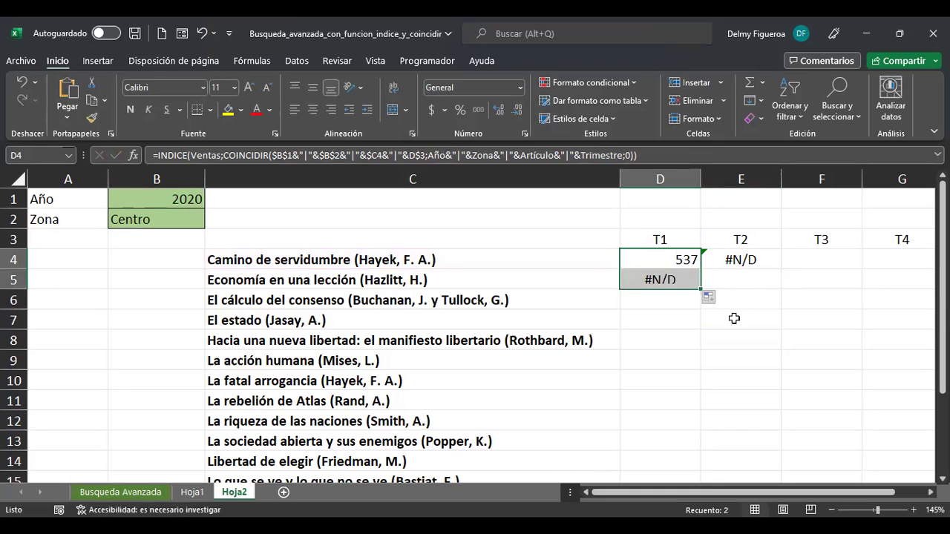
{"action": "left_click", "coordinate": [666, 279]}
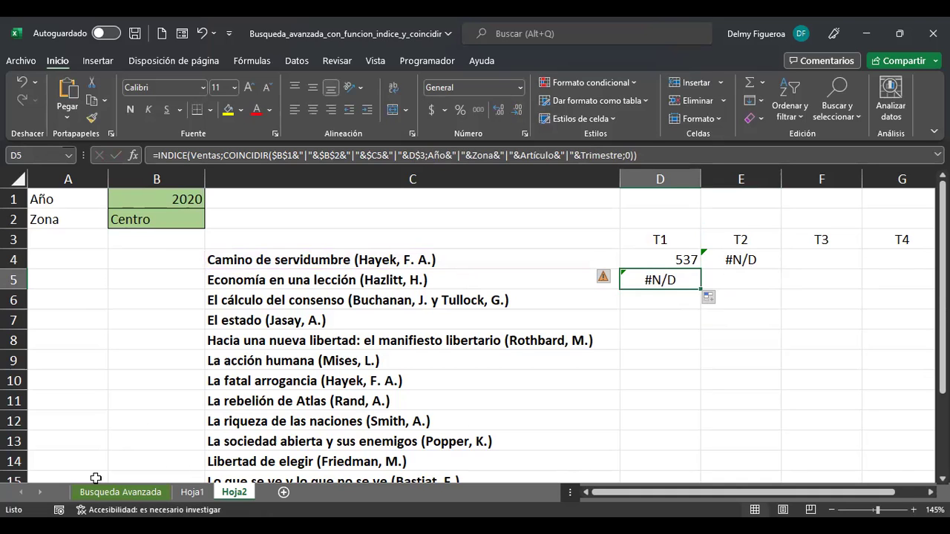
Check the source sales records from the start of the Hoja1 table.
{"action": "left_click", "coordinate": [121, 492]}
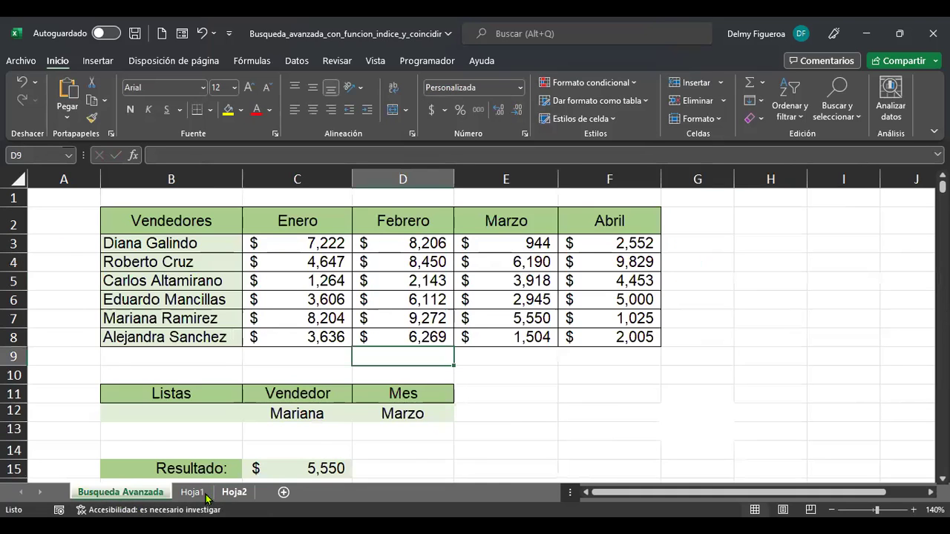
{"action": "left_click", "coordinate": [192, 492]}
{"action": "scroll", "coordinate": [397, 290], "scroll_direction": "up", "scroll_amount": 4}
{"action": "key", "text": "ctrl+Home"}
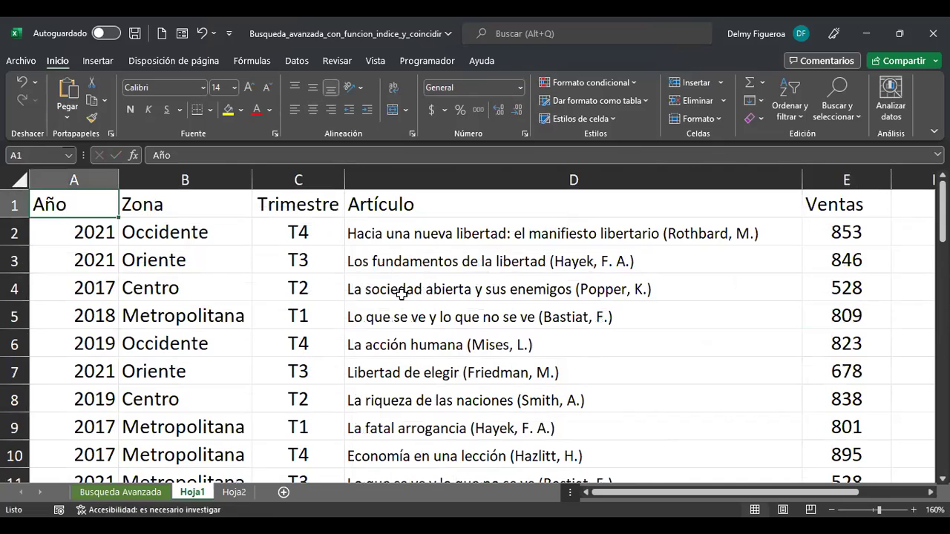
{"action": "left_click", "coordinate": [421, 289]}
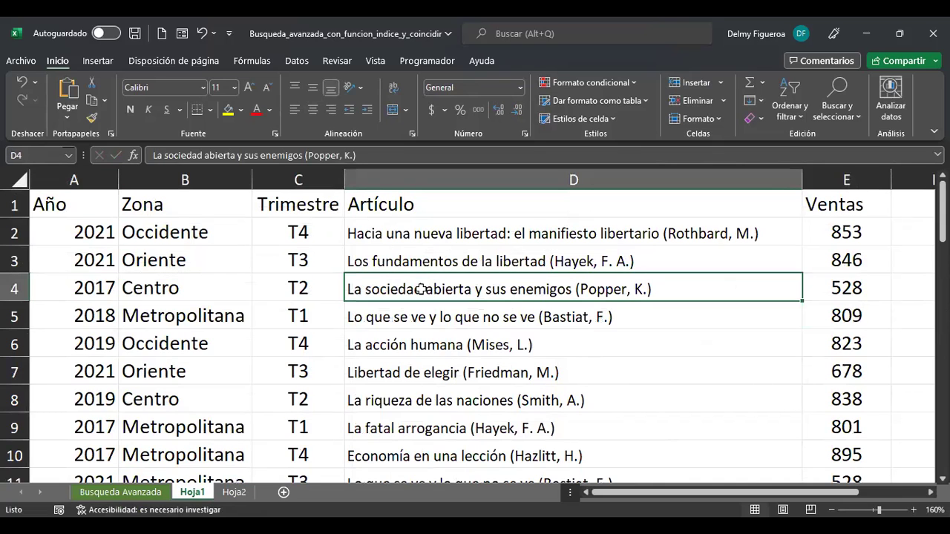
On Hoja2, wrap the D4 lookup formula in SI.ERROR with 0 as the value returned on error.
{"action": "left_click", "coordinate": [234, 492]}
{"action": "left_click", "coordinate": [677, 258]}
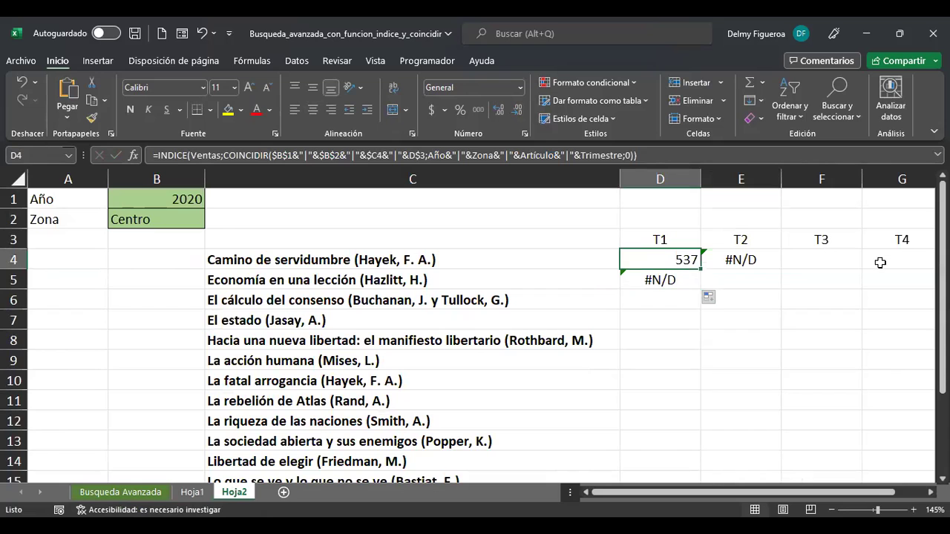
{"action": "key", "text": "F2"}
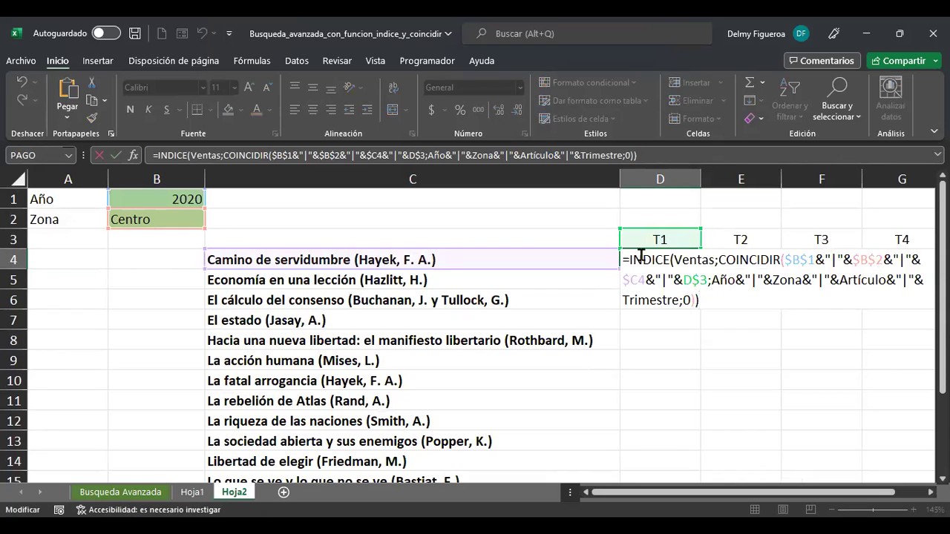
{"action": "left_click", "coordinate": [780, 254]}
{"action": "type", "text": "si.error"}
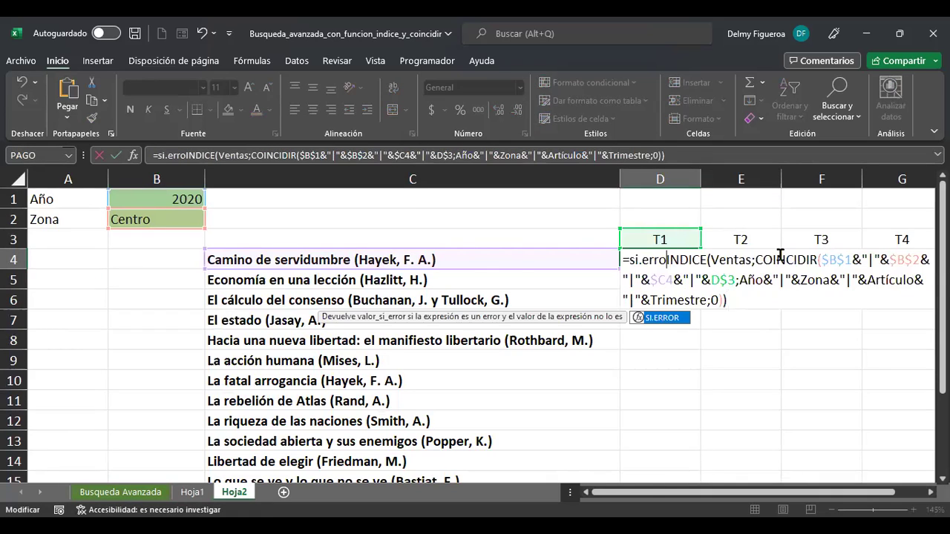
{"action": "double_click", "coordinate": [680, 319]}
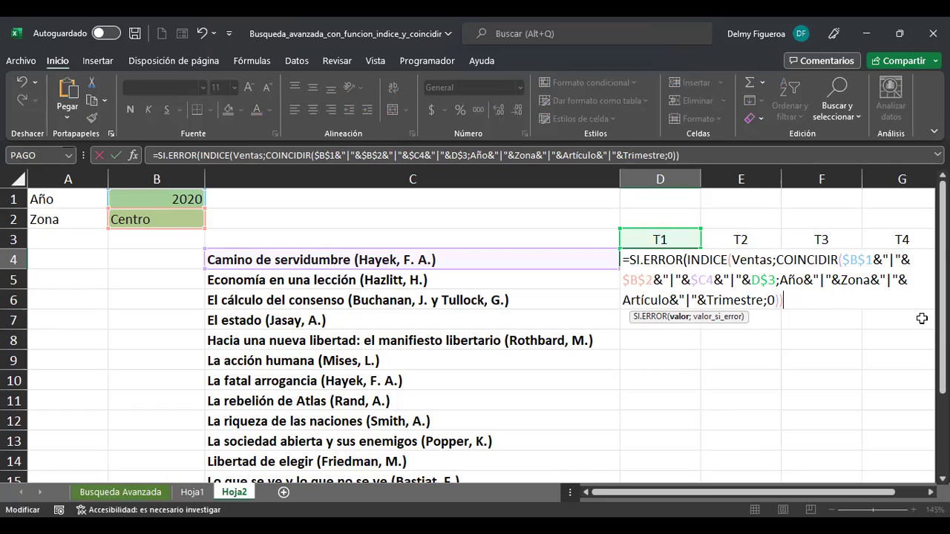
{"action": "type", "text": ";"}
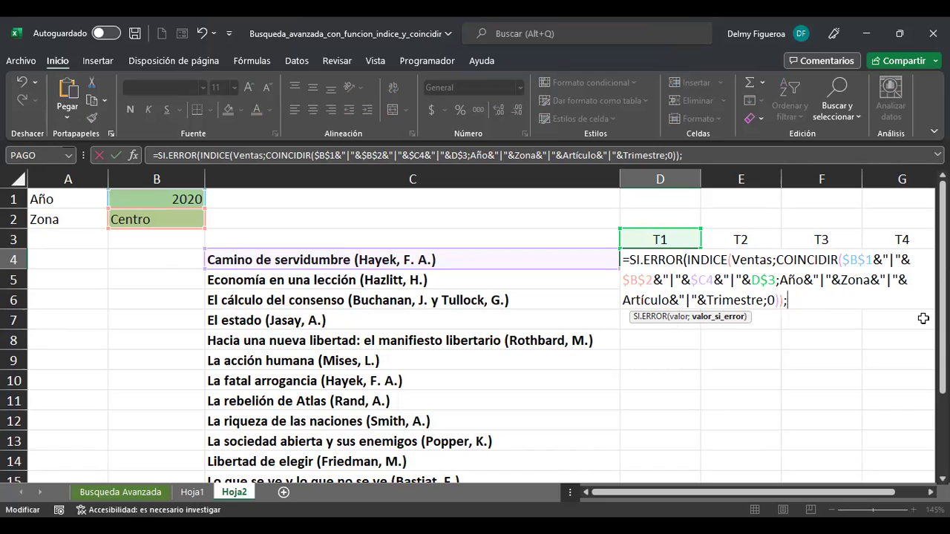
{"action": "type", "text": "0)"}
{"action": "key", "text": "Return"}
Fill the SI.ERROR formula from D4 across to E4 and down column D along the article list.
{"action": "key", "text": "Up"}
{"action": "left_click_drag", "start_coordinate": [704, 262], "coordinate": [741, 270]}
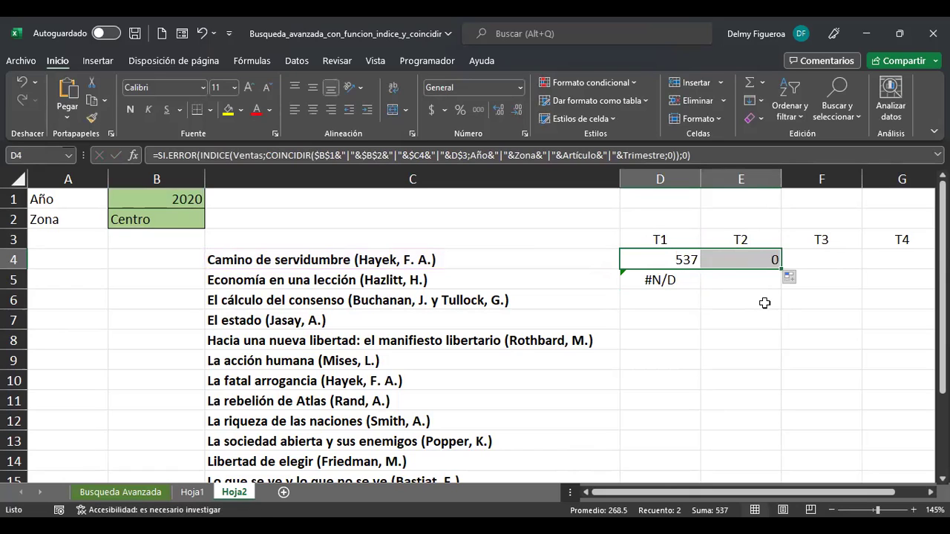
{"action": "left_click", "coordinate": [680, 255]}
{"action": "left_click_drag", "start_coordinate": [699, 270], "coordinate": [698, 285]}
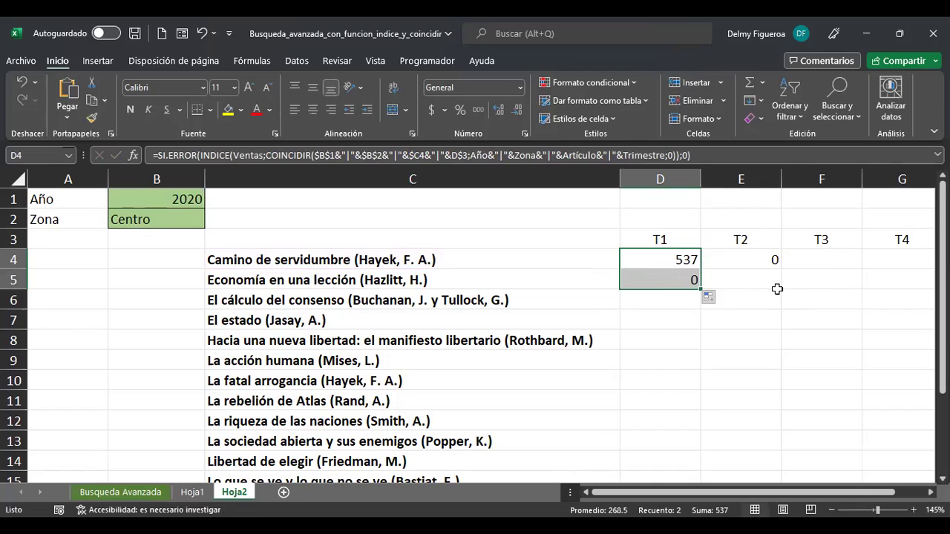
{"action": "left_click_drag", "start_coordinate": [698, 288], "coordinate": [702, 441]}
{"action": "scroll", "coordinate": [725, 357], "scroll_direction": "up", "scroll_amount": 1}
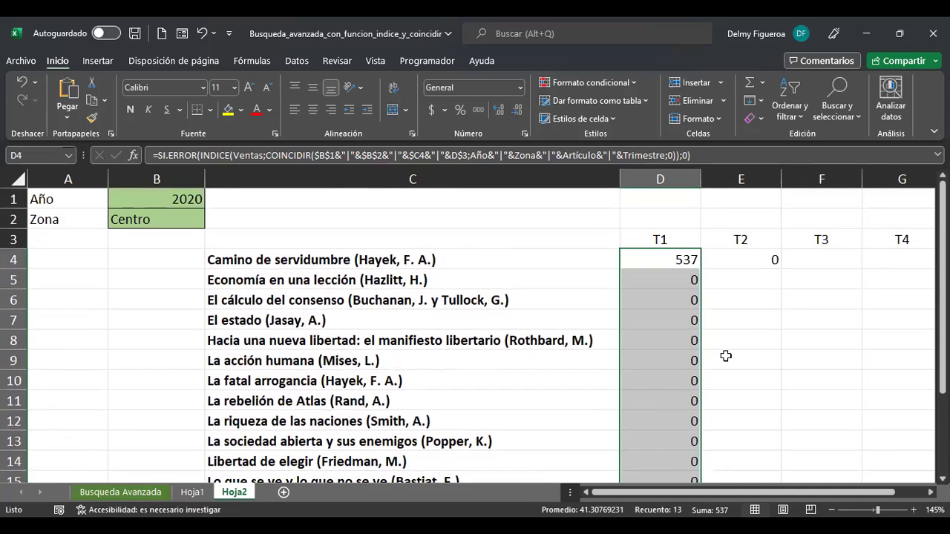
Fill the D4 formula across row 4 to F4 and check the start of the Hoja1 sales records.
{"action": "left_click", "coordinate": [684, 258]}
{"action": "left_click_drag", "start_coordinate": [699, 268], "coordinate": [874, 292]}
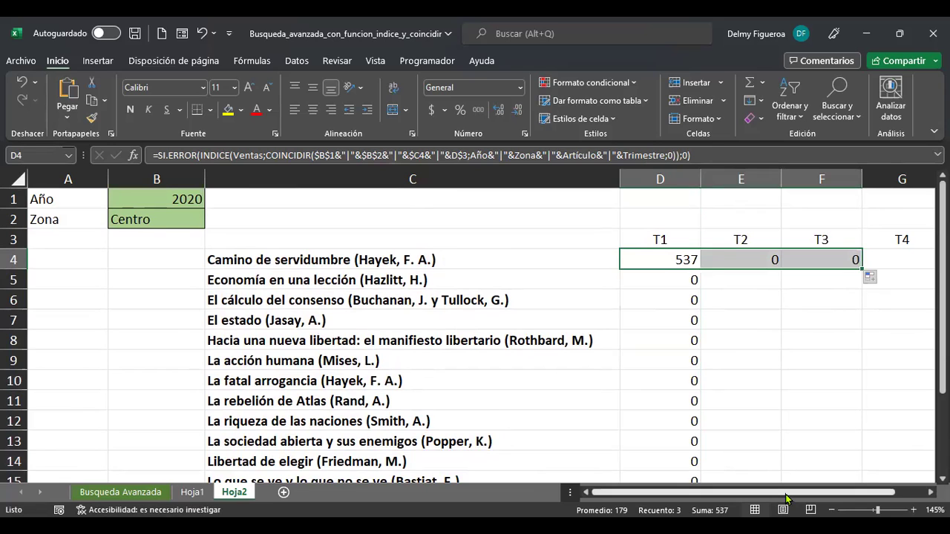
{"action": "left_click_drag", "start_coordinate": [788, 499], "coordinate": [738, 495]}
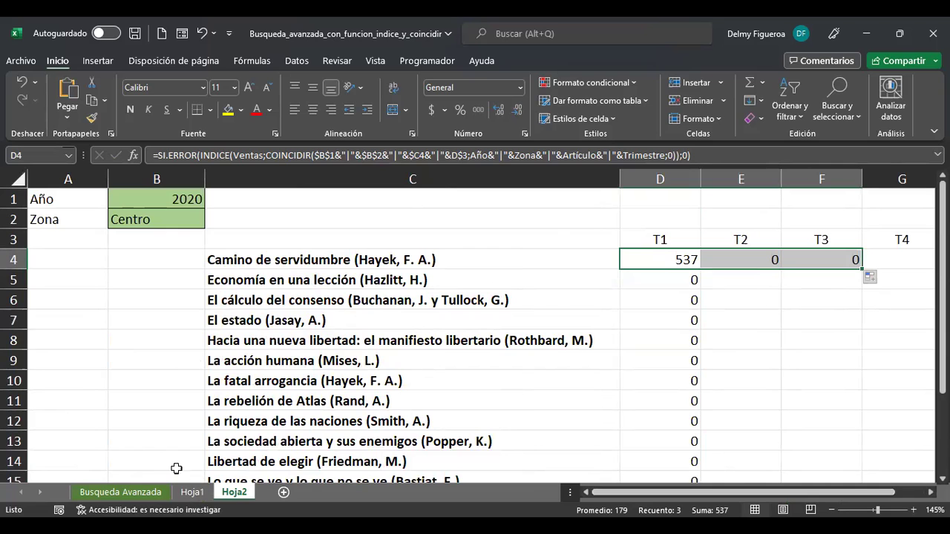
{"action": "left_click", "coordinate": [191, 492]}
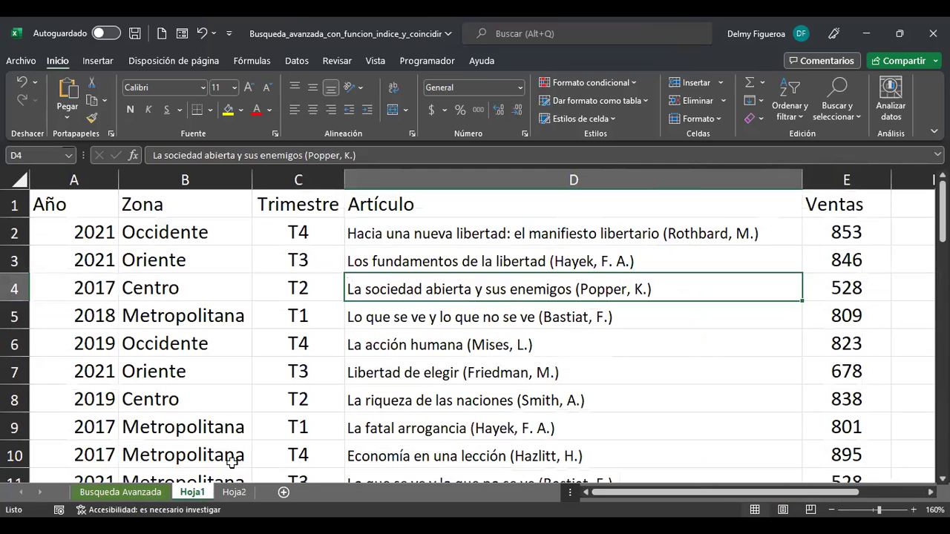
{"action": "key", "text": "ctrl+Home"}
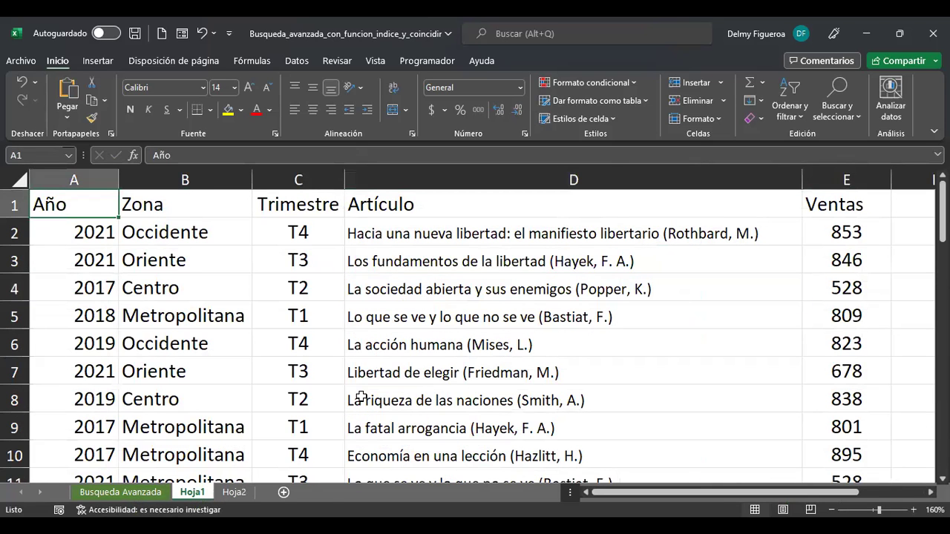
On Hoja2, fill the D4 formula across to G4 to cover T4, and inspect the G4 formula.
{"action": "left_click", "coordinate": [233, 492]}
{"action": "left_click_drag", "start_coordinate": [698, 269], "coordinate": [906, 268]}
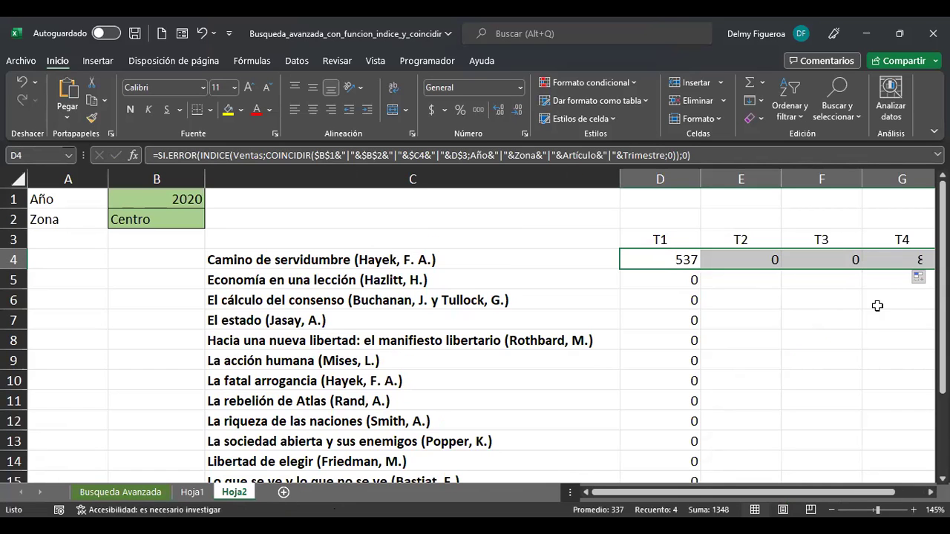
{"action": "left_click", "coordinate": [906, 258]}
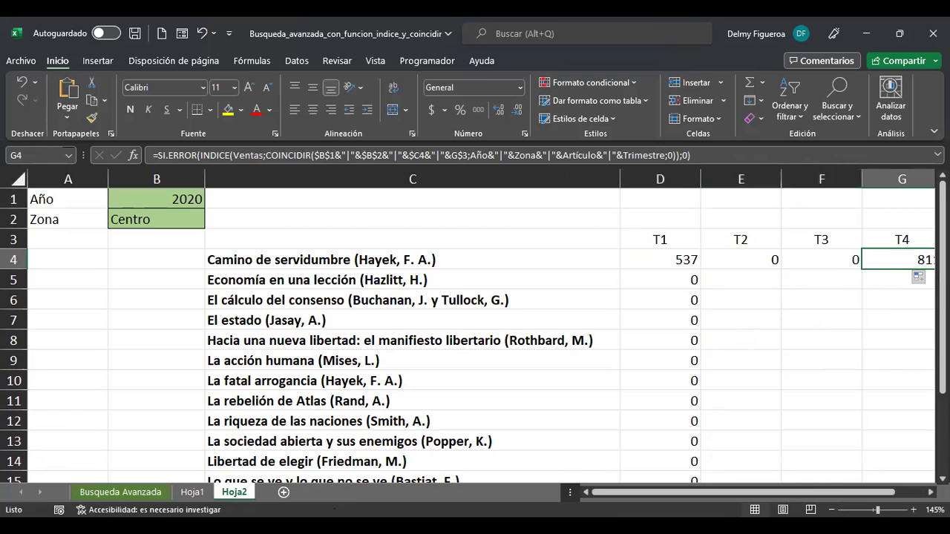
{"action": "scroll", "coordinate": [475, 334], "scroll_direction": "right", "scroll_amount": 2}
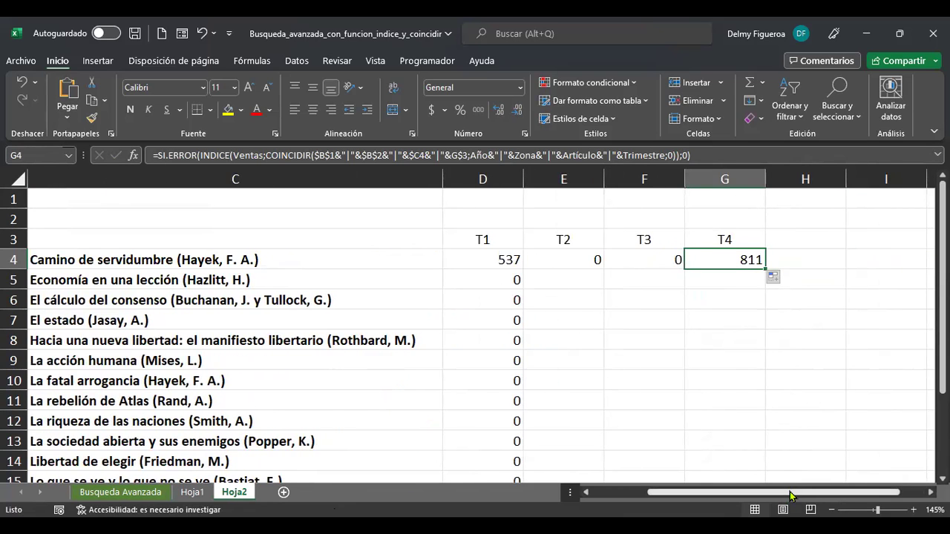
{"action": "left_click_drag", "start_coordinate": [791, 495], "coordinate": [698, 499]}
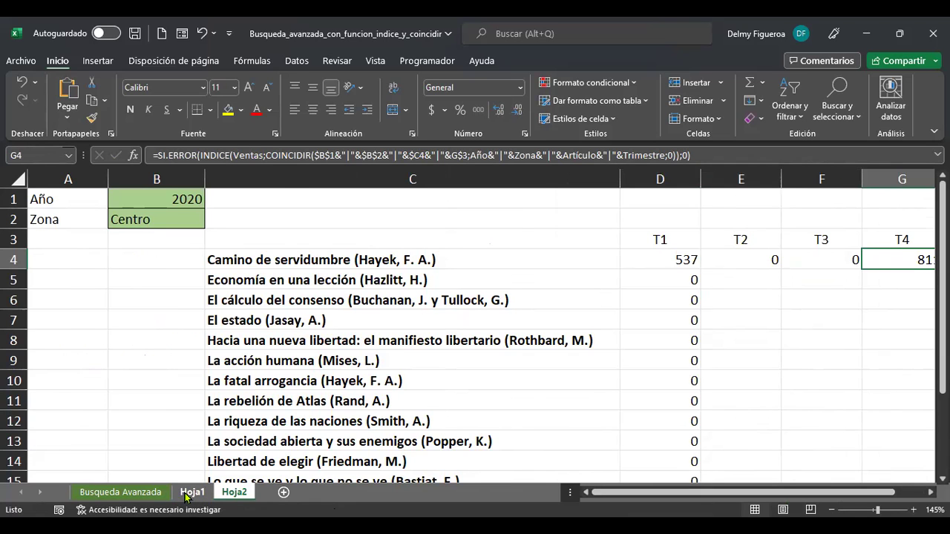
Find the Hoja1 record for Camino de servidumbre in 2020, Centro, T4 and check each of its fields and its sales.
{"action": "left_click", "coordinate": [197, 494]}
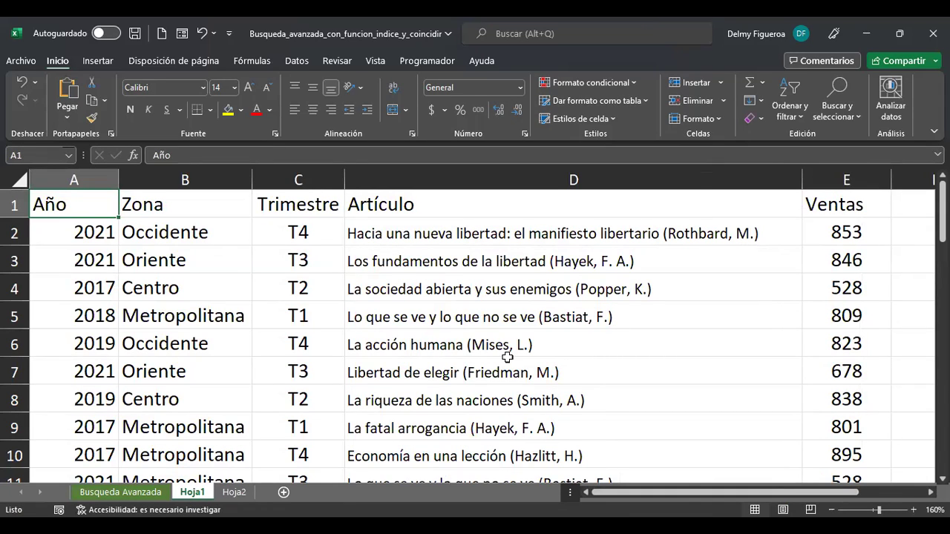
{"action": "scroll", "coordinate": [506, 357], "scroll_direction": "down", "scroll_amount": 4}
{"action": "scroll", "coordinate": [507, 358], "scroll_direction": "down", "scroll_amount": 2}
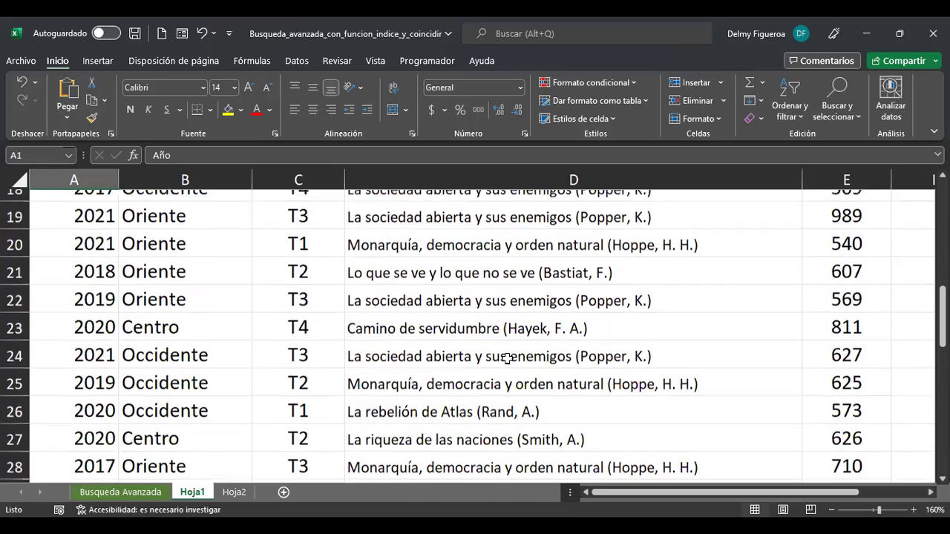
{"action": "left_click", "coordinate": [509, 317]}
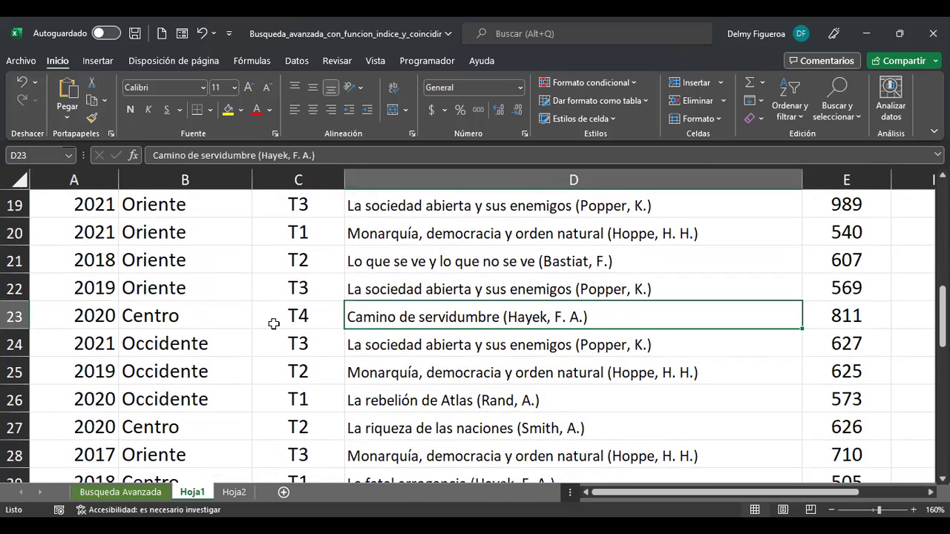
{"action": "left_click", "coordinate": [90, 315]}
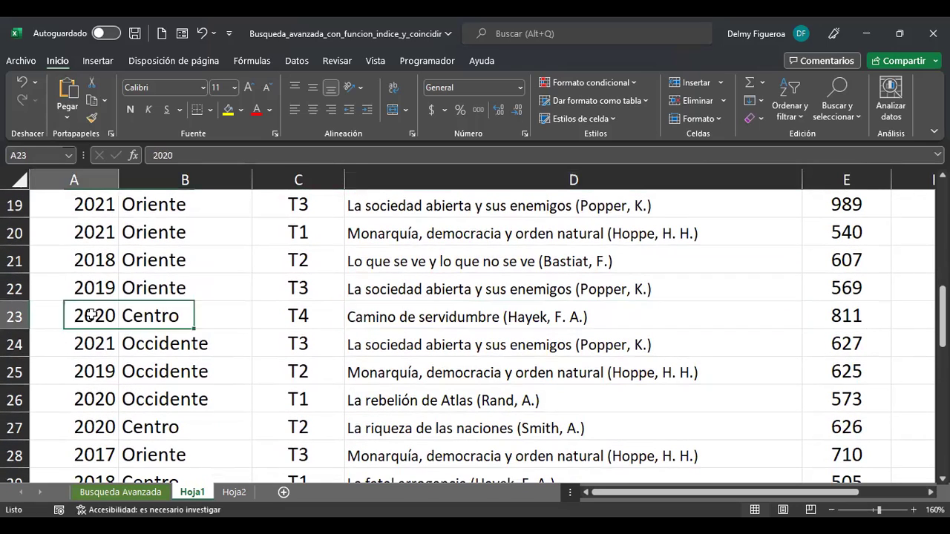
{"action": "left_click", "coordinate": [175, 315]}
{"action": "left_click", "coordinate": [306, 316]}
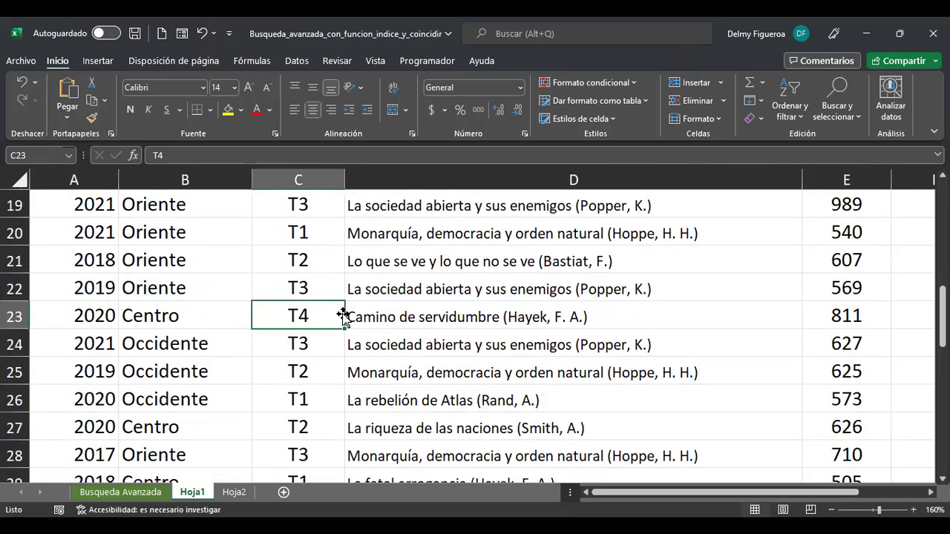
{"action": "left_click", "coordinate": [454, 313]}
{"action": "left_click", "coordinate": [843, 313]}
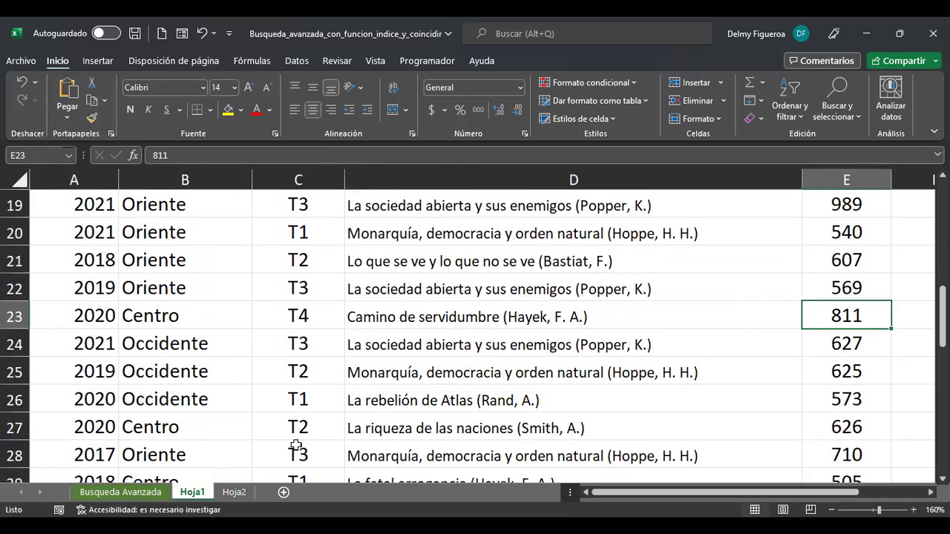
On Hoja2, fill the D4 formula across to G4 again and copy the row down to row 17 for every article.
{"action": "left_click", "coordinate": [236, 492]}
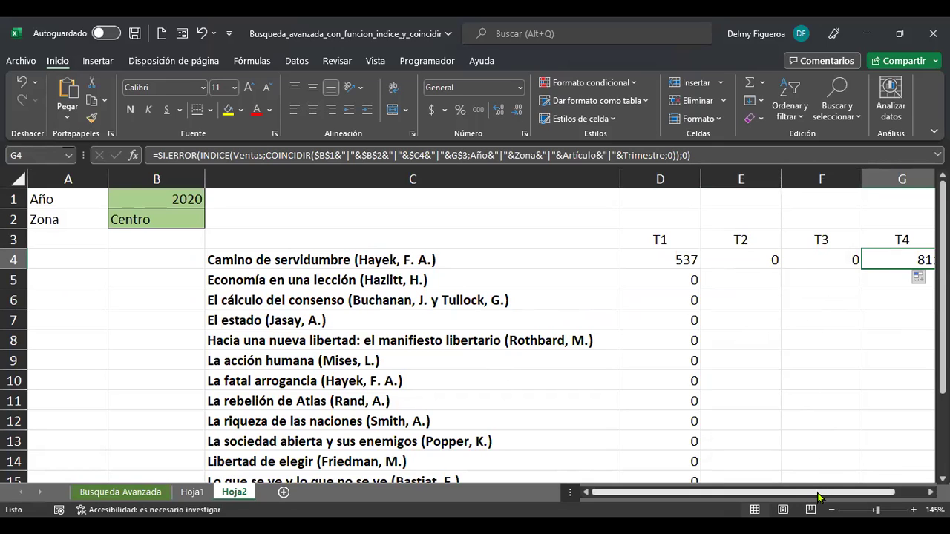
{"action": "scroll", "coordinate": [608, 256], "scroll_direction": "right", "scroll_amount": 2}
{"action": "left_click", "coordinate": [608, 259]}
{"action": "scroll", "coordinate": [677, 327], "scroll_direction": "down", "scroll_amount": 2}
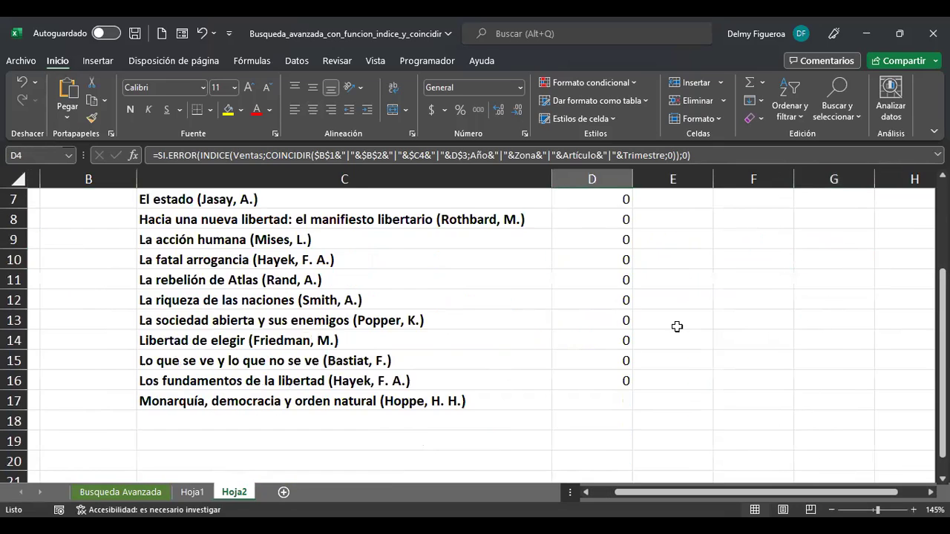
{"action": "scroll", "coordinate": [677, 327], "scroll_direction": "up", "scroll_amount": 2}
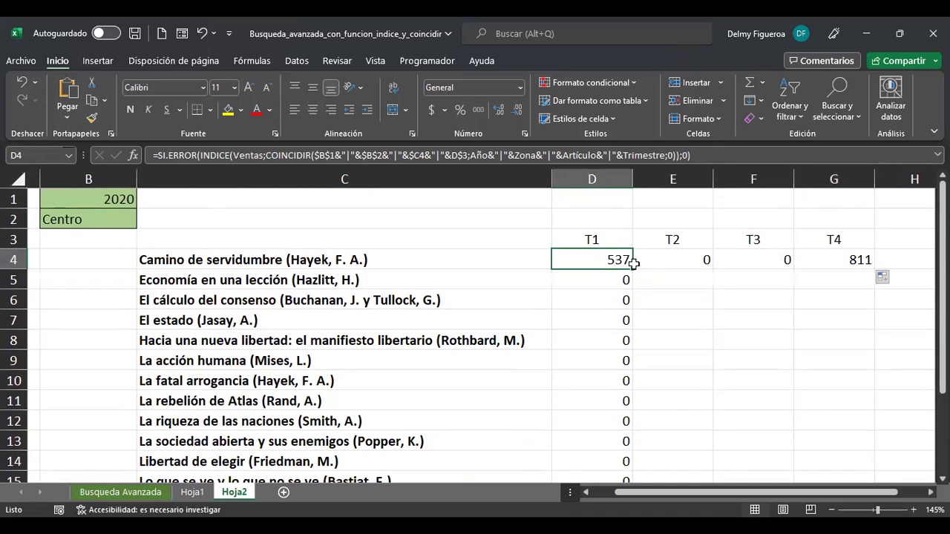
{"action": "left_click_drag", "start_coordinate": [630, 273], "coordinate": [865, 276]}
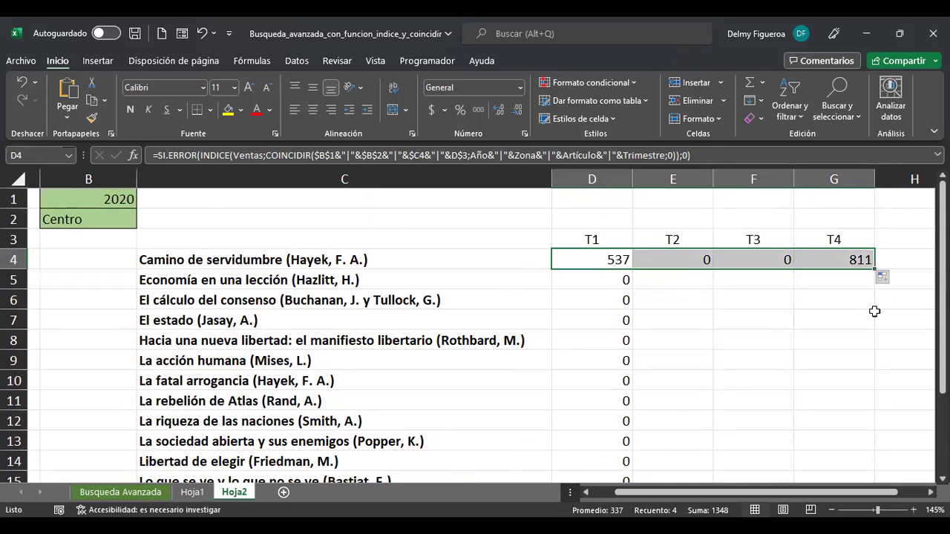
{"action": "scroll", "coordinate": [878, 247], "scroll_direction": "down", "scroll_amount": 1}
{"action": "left_click_drag", "start_coordinate": [875, 209], "coordinate": [869, 467]}
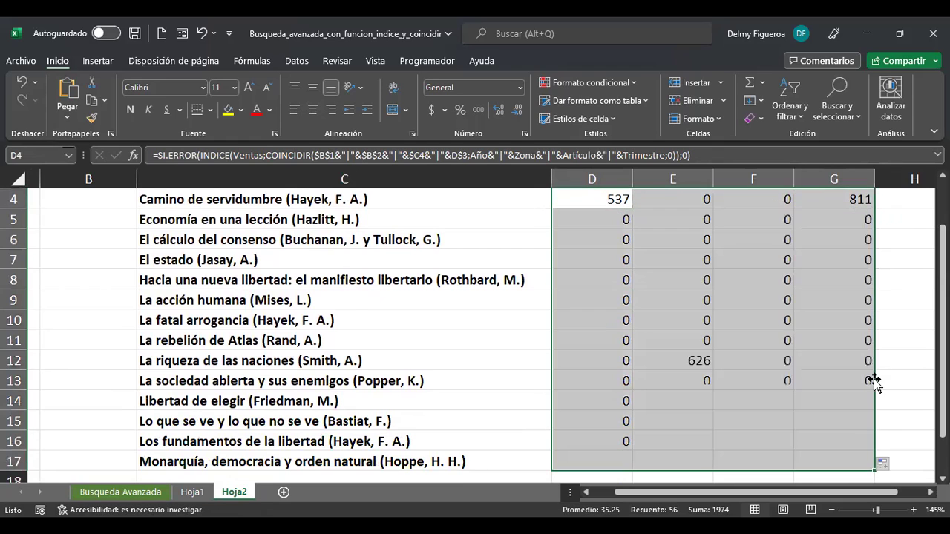
{"action": "scroll", "coordinate": [847, 420], "scroll_direction": "down", "scroll_amount": 1}
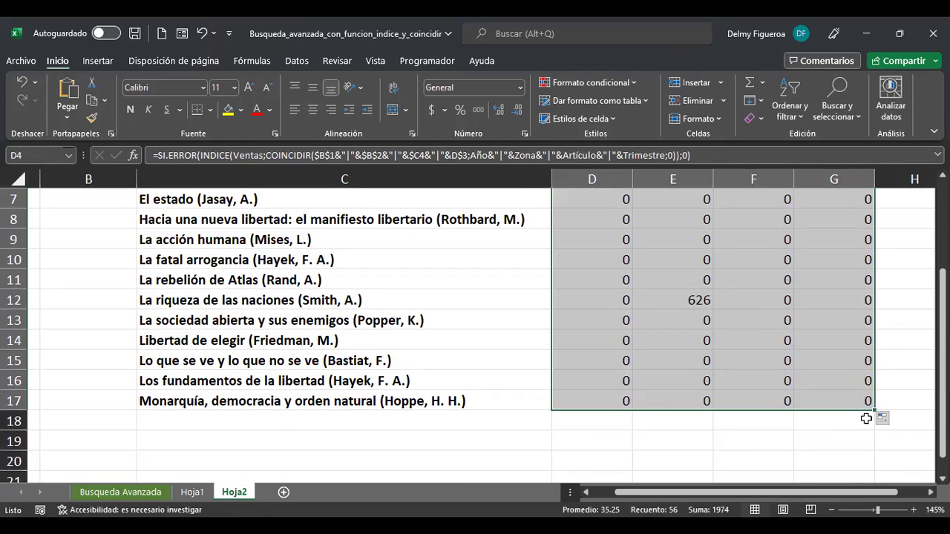
{"action": "scroll", "coordinate": [866, 419], "scroll_direction": "up", "scroll_amount": 1}
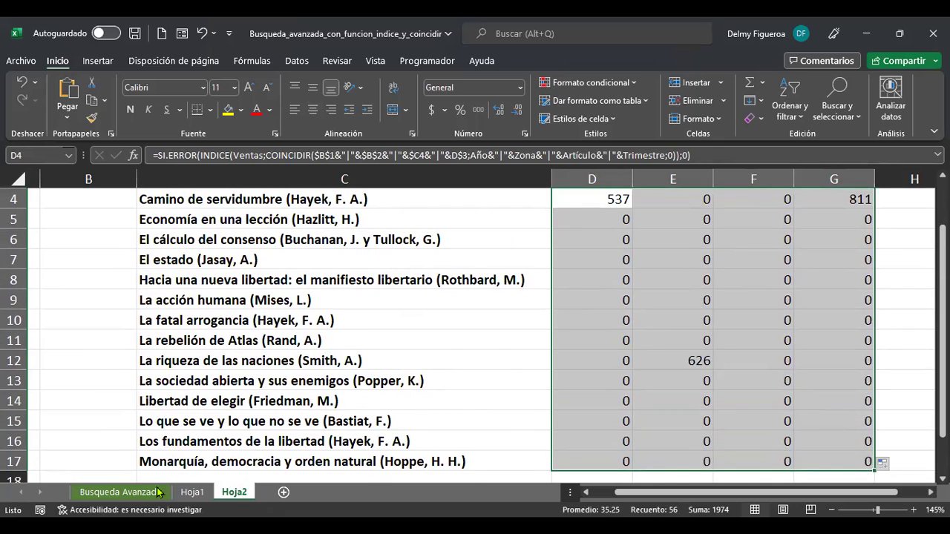
Inspect the E12 formula on Hoja2 and locate the 2019 Centro T2 record for La riqueza de las naciones in Hoja1.
{"action": "left_click", "coordinate": [193, 492]}
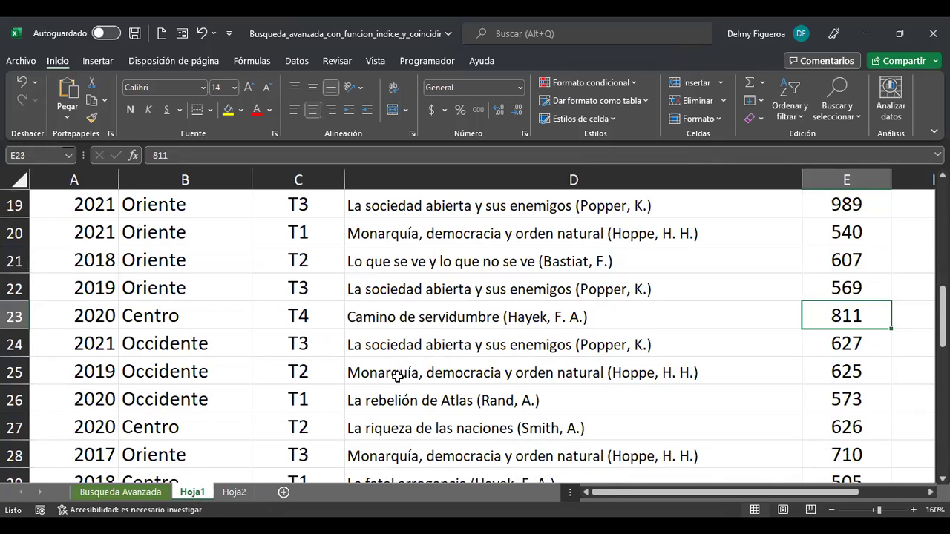
{"action": "key", "text": "ctrl+Home"}
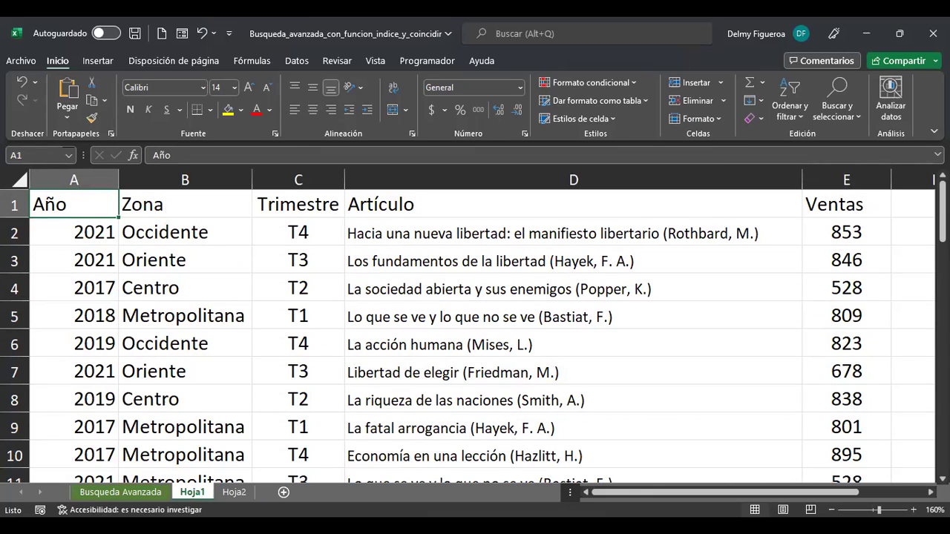
{"action": "left_click", "coordinate": [239, 494]}
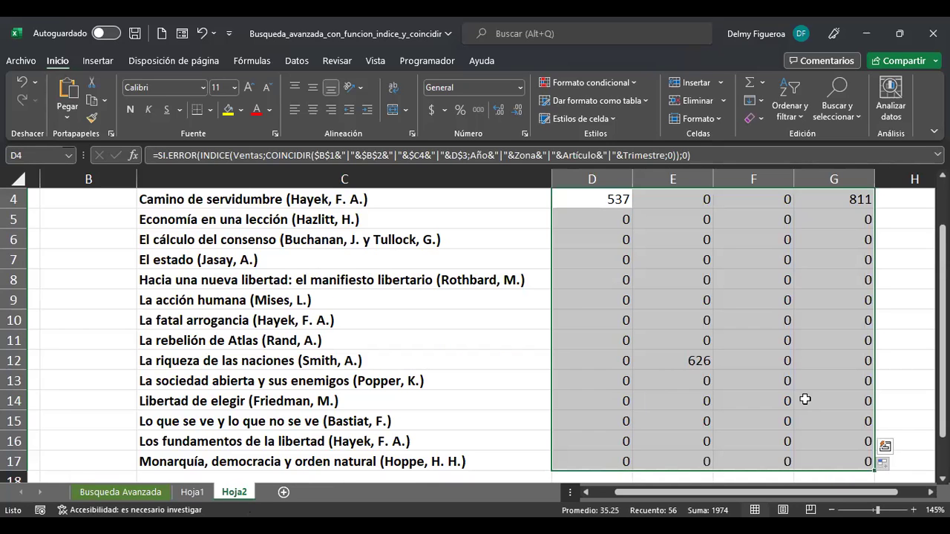
{"action": "left_click", "coordinate": [694, 361]}
{"action": "scroll", "coordinate": [700, 267], "scroll_direction": "up", "scroll_amount": 1}
{"action": "scroll", "coordinate": [699, 267], "scroll_direction": "down", "scroll_amount": 2}
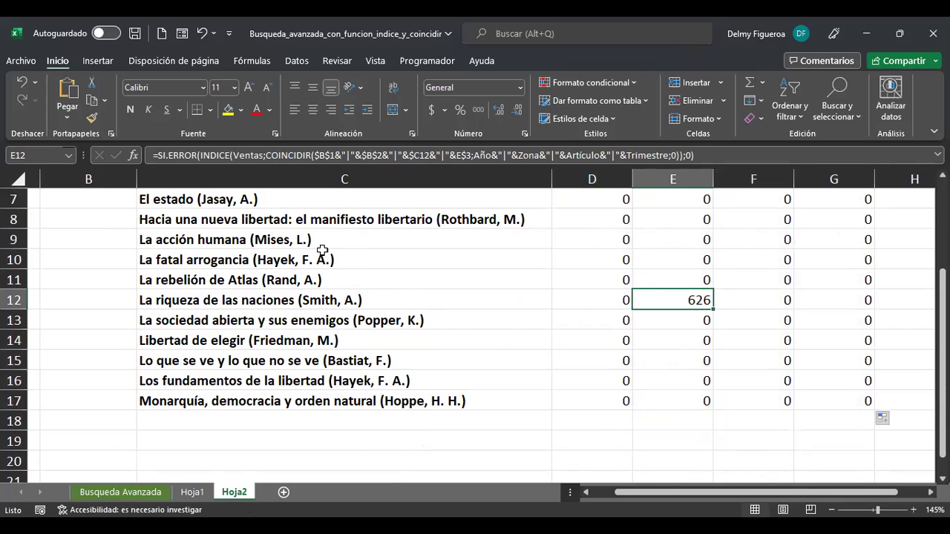
{"action": "scroll", "coordinate": [182, 274], "scroll_direction": "up", "scroll_amount": 2}
{"action": "scroll", "coordinate": [144, 245], "scroll_direction": "down", "scroll_amount": 2}
{"action": "left_click", "coordinate": [192, 493]}
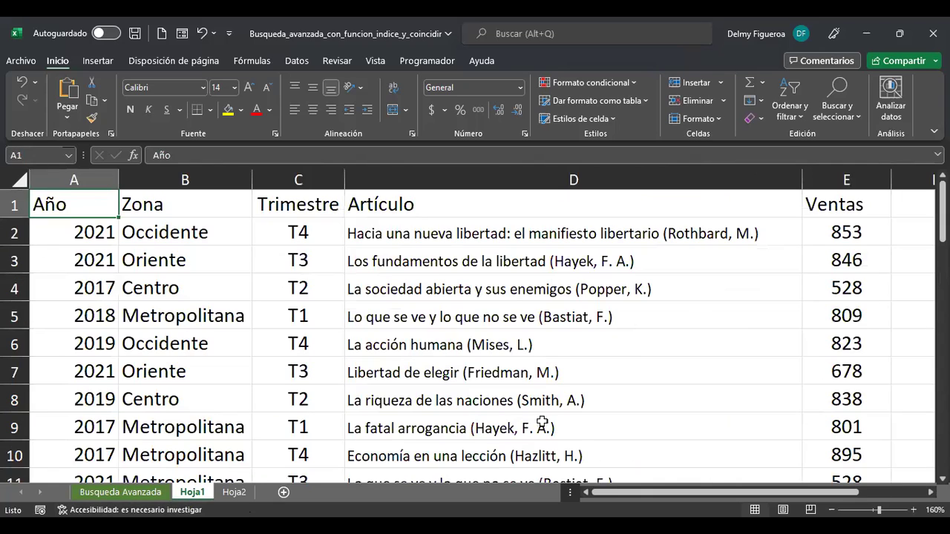
{"action": "scroll", "coordinate": [543, 423], "scroll_direction": "down", "scroll_amount": 1}
{"action": "left_click", "coordinate": [472, 318]}
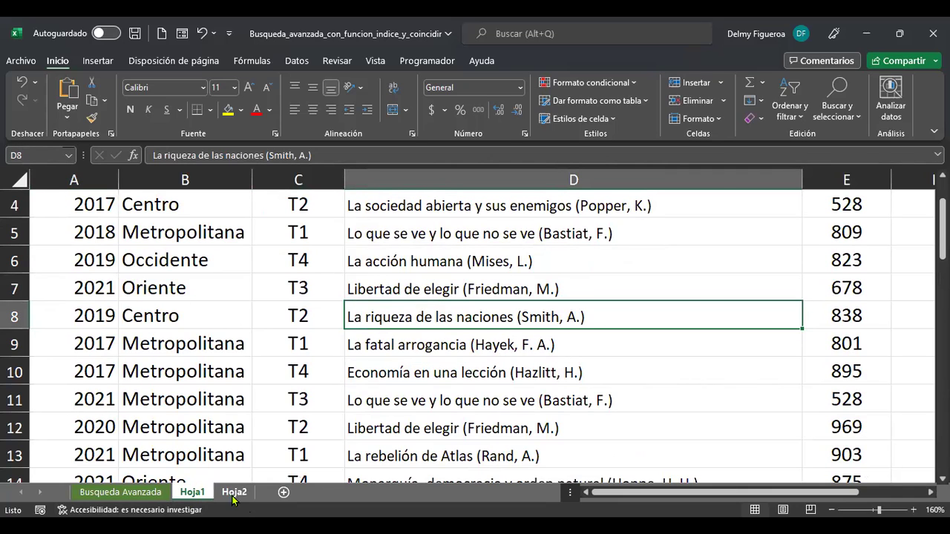
On Hoja2, set the Año criterion in B1 to 2019.
{"action": "left_click", "coordinate": [234, 492]}
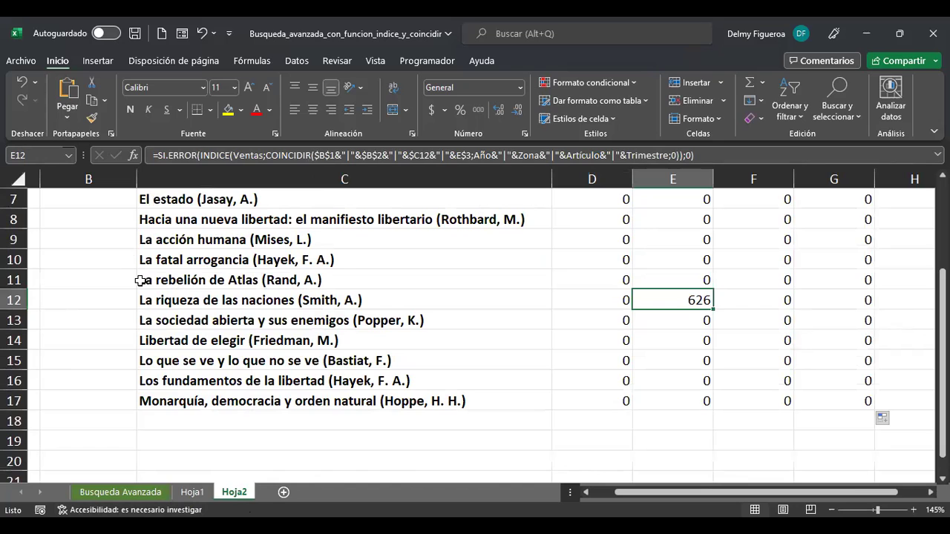
{"action": "key", "text": "ctrl+Home"}
{"action": "left_click", "coordinate": [171, 199]}
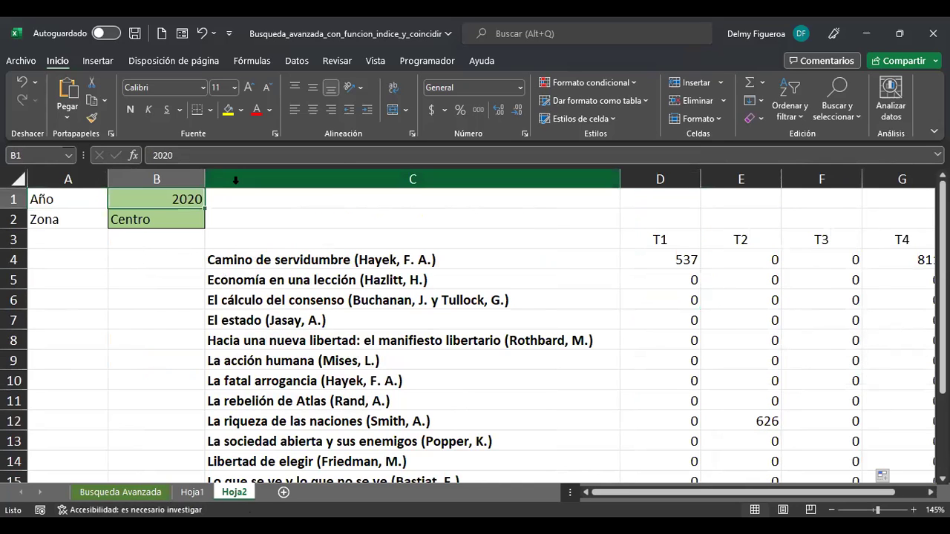
{"action": "type", "text": "2019"}
{"action": "key", "text": "Return"}
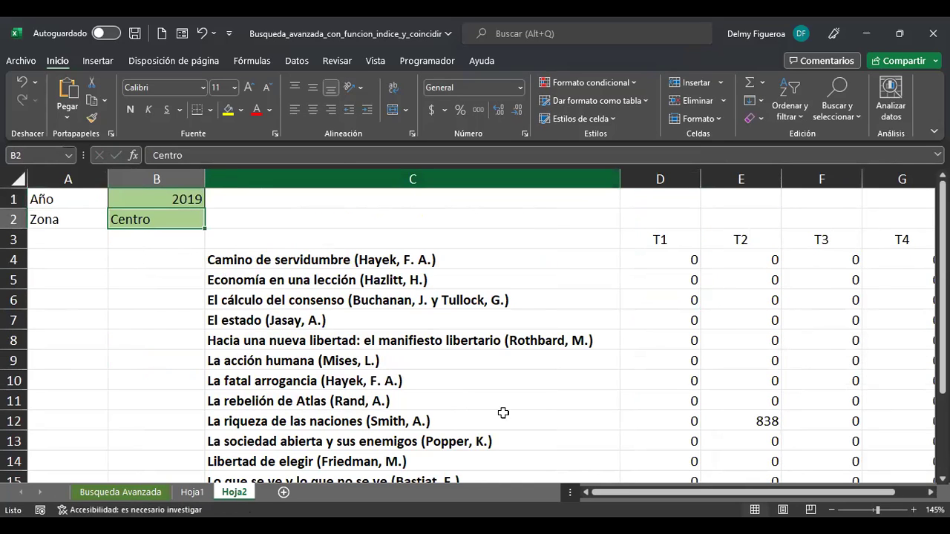
Compare the E12 result with the matching La riqueza de las naciones record in Hoja1 and return to Hoja2.
{"action": "left_click", "coordinate": [758, 421]}
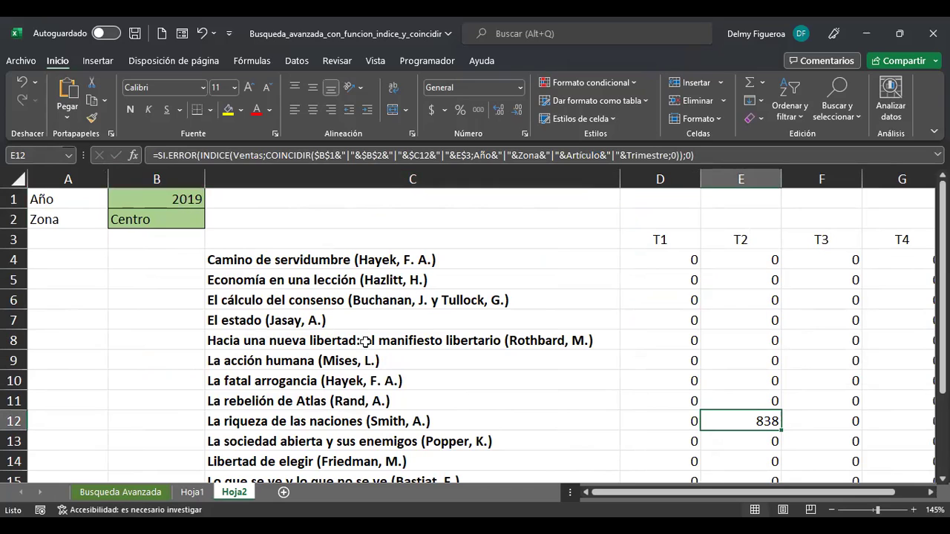
{"action": "left_click", "coordinate": [192, 492]}
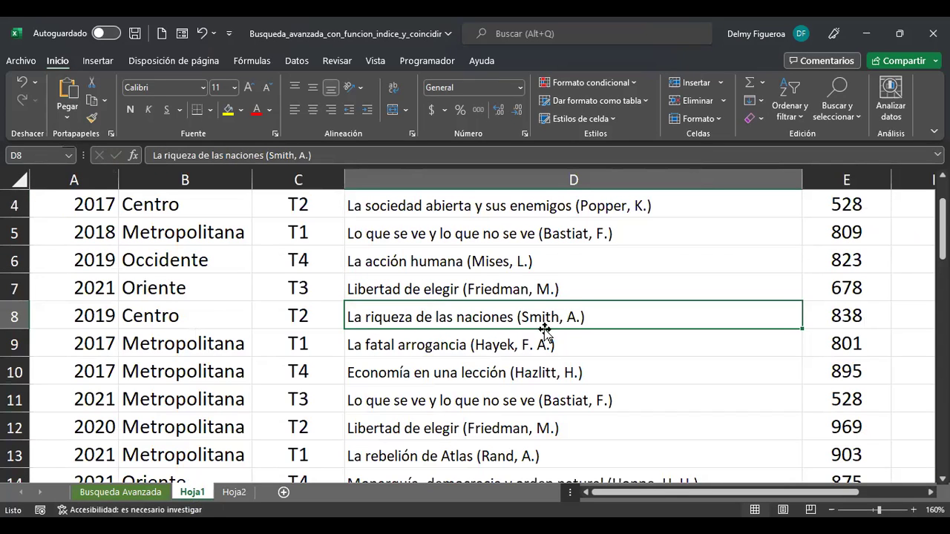
{"action": "left_click", "coordinate": [245, 493]}
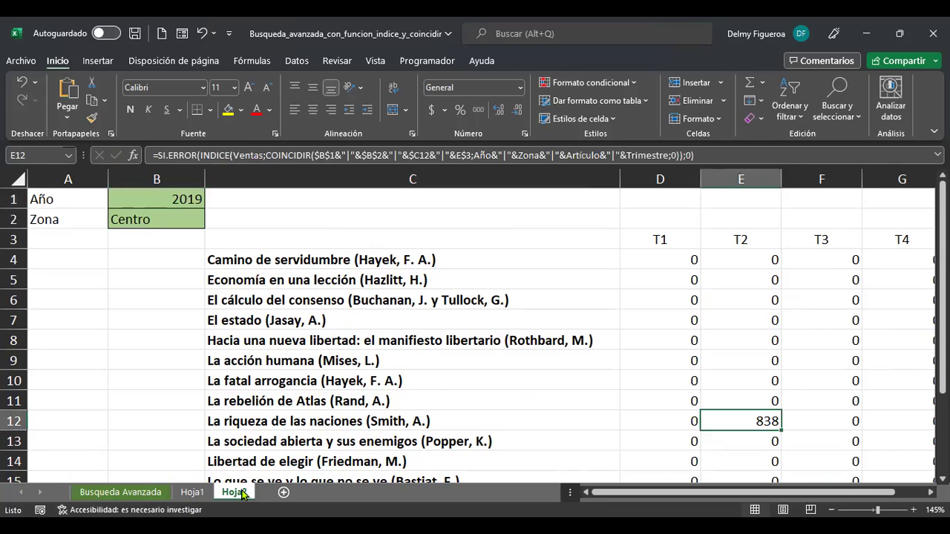
Review the references in the D4 SI.ERROR, INDICE and COINCIDIR formula on Hoja2, leaving the formula as it is.
{"action": "left_click", "coordinate": [675, 259]}
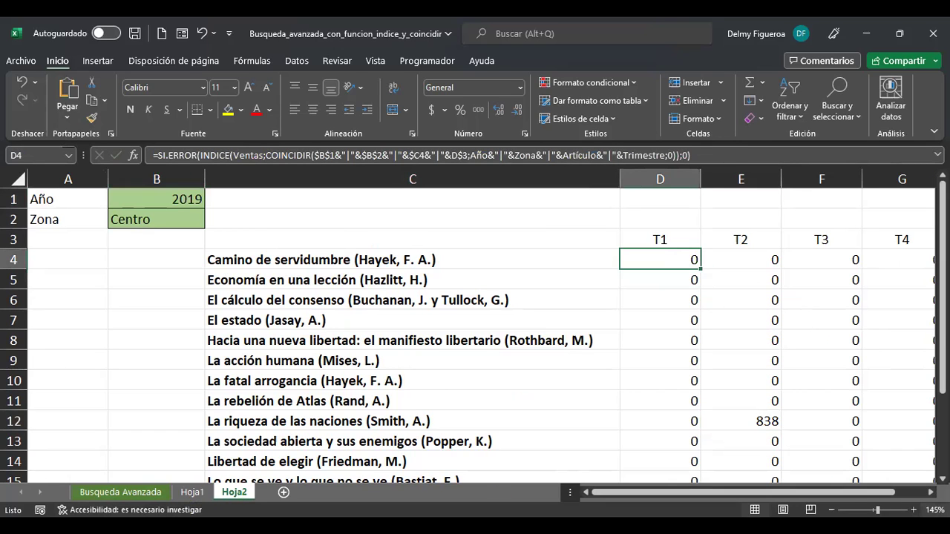
{"action": "key", "text": "F2"}
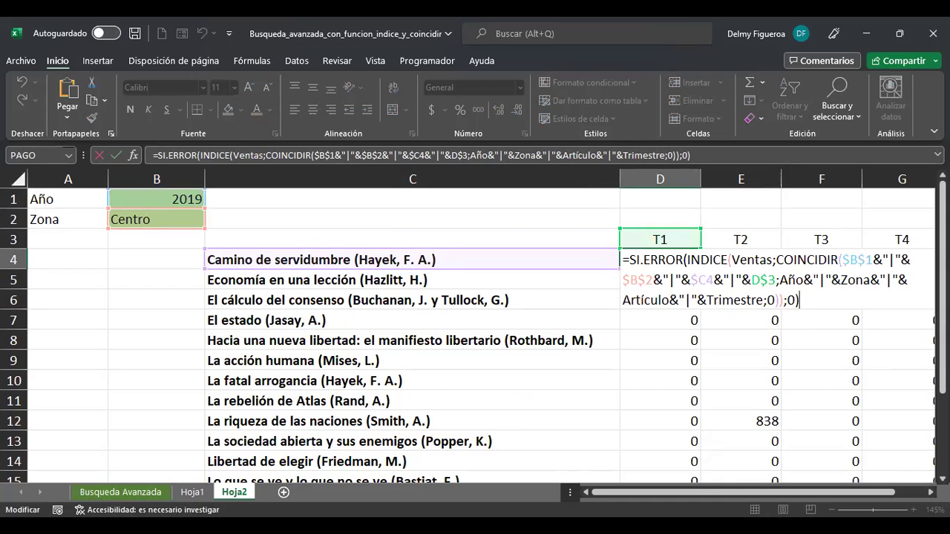
{"action": "key", "text": "Return"}
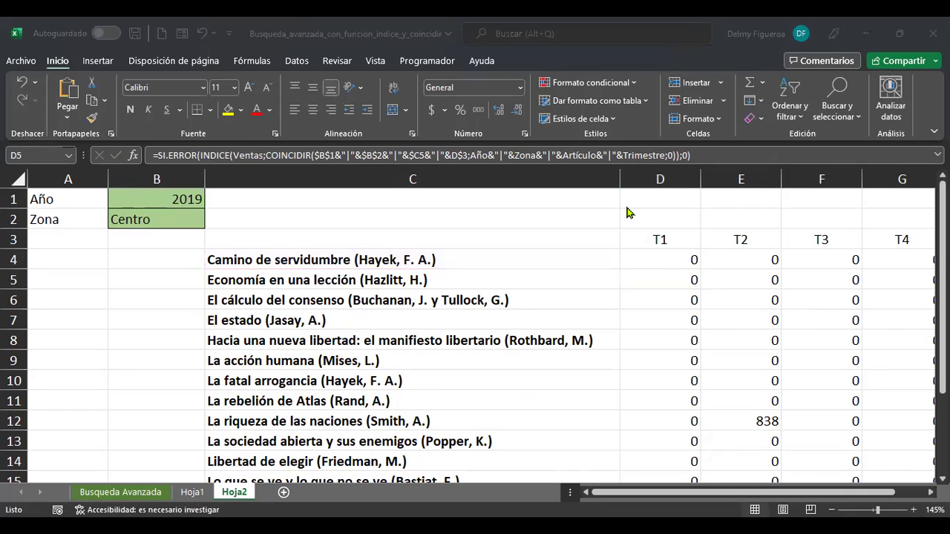
{"action": "left_click", "coordinate": [663, 257]}
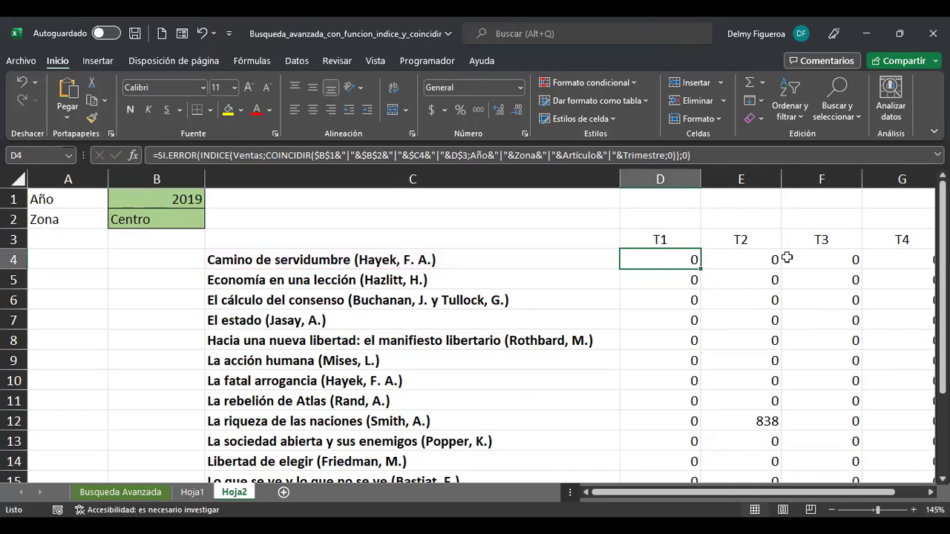
{"action": "key", "text": "F2"}
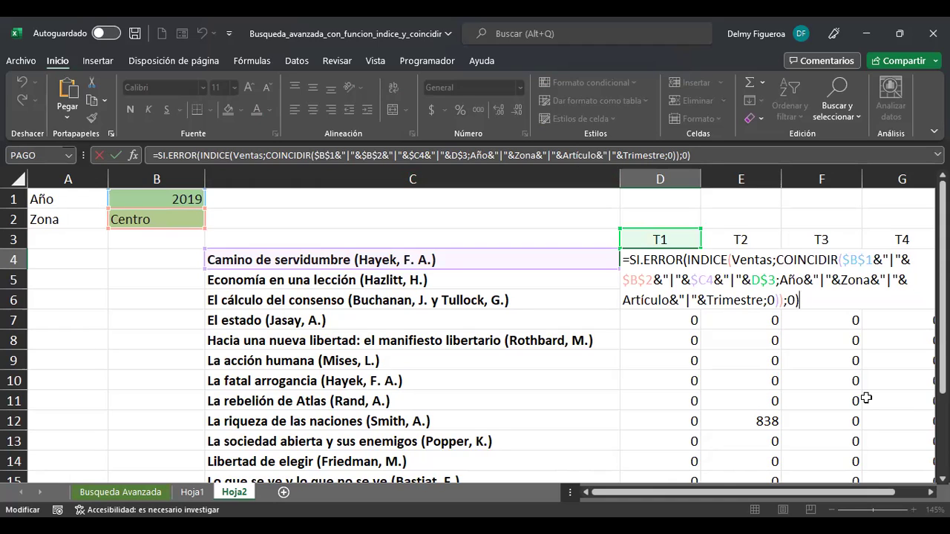
{"action": "key", "text": "Return"}
{"action": "key", "text": "Up"}
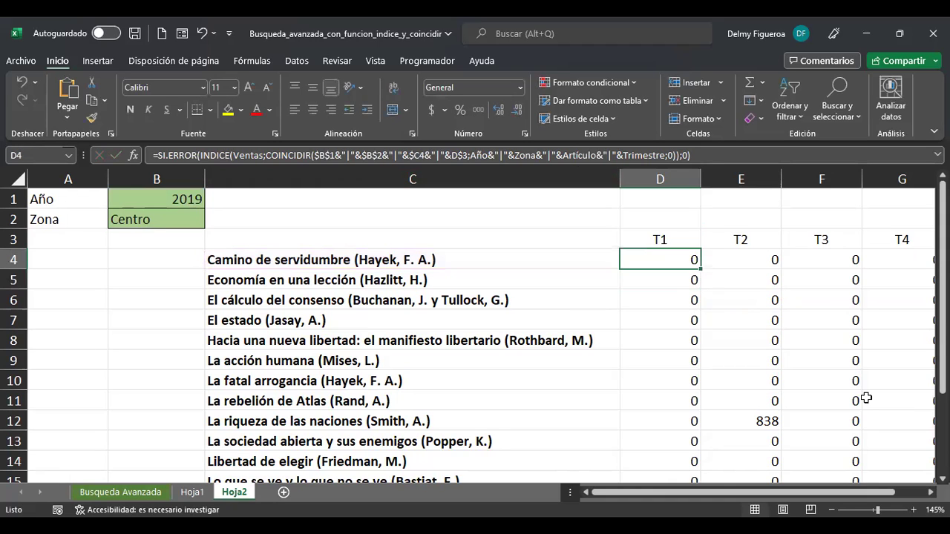
Re-enter the D4 lookup formula on Hoja2 as an array formula.
{"action": "key", "text": "F2"}
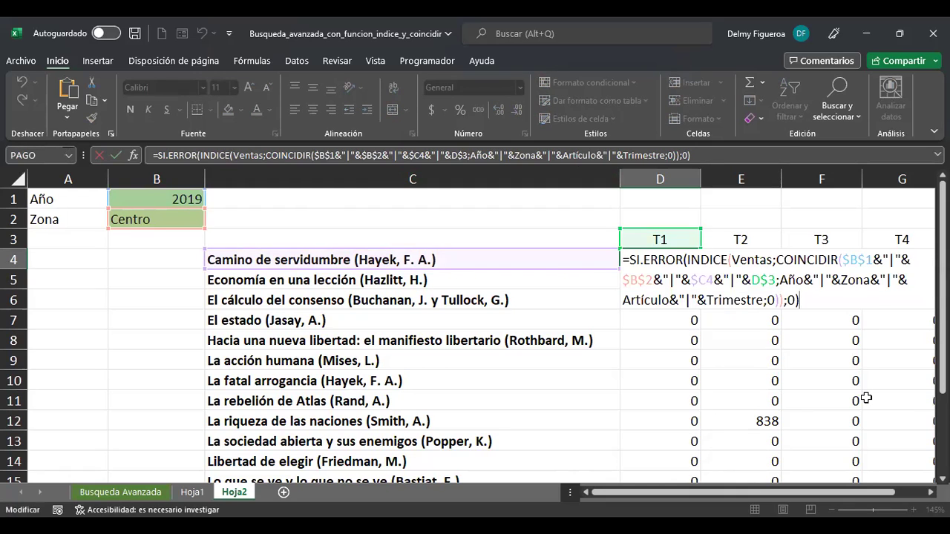
{"action": "key", "text": "ctrl+shift+Return"}
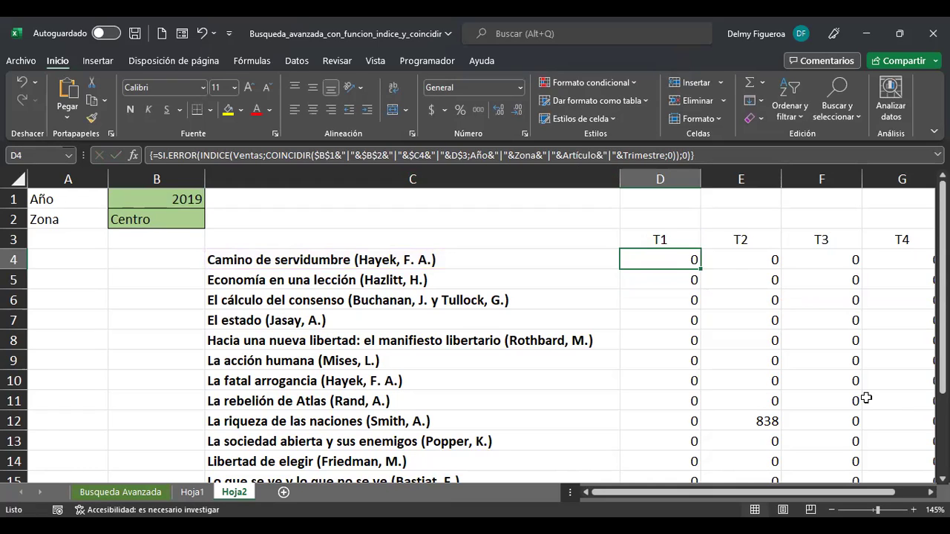
{"action": "key", "text": "F2"}
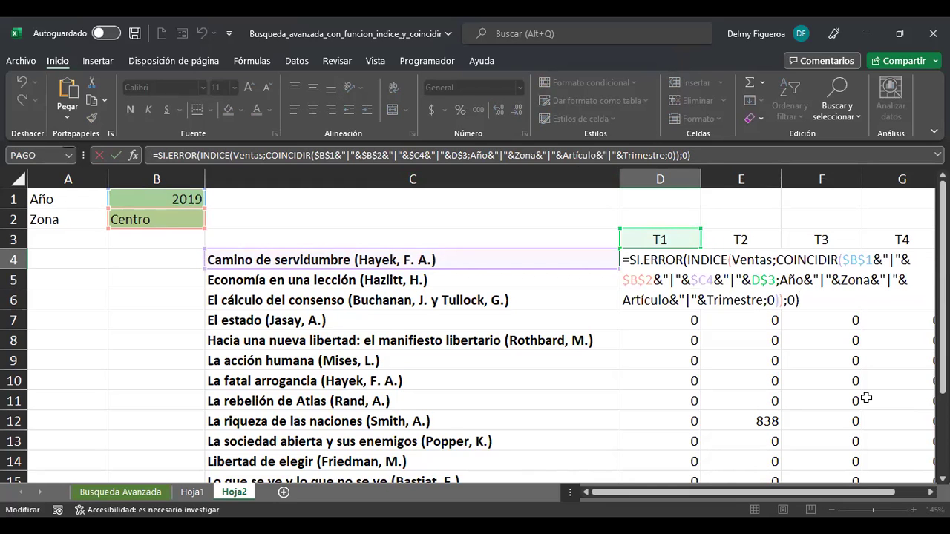
{"action": "key", "text": "ctrl+shift+Return"}
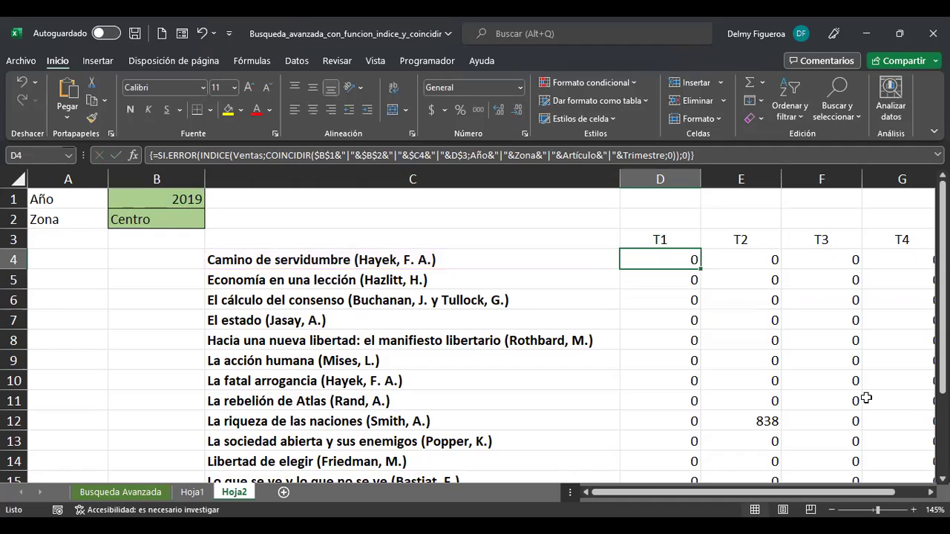
Compare the array formula in D4 with the regular formula in D5.
{"action": "key", "text": "Down"}
{"action": "key", "text": "Up"}
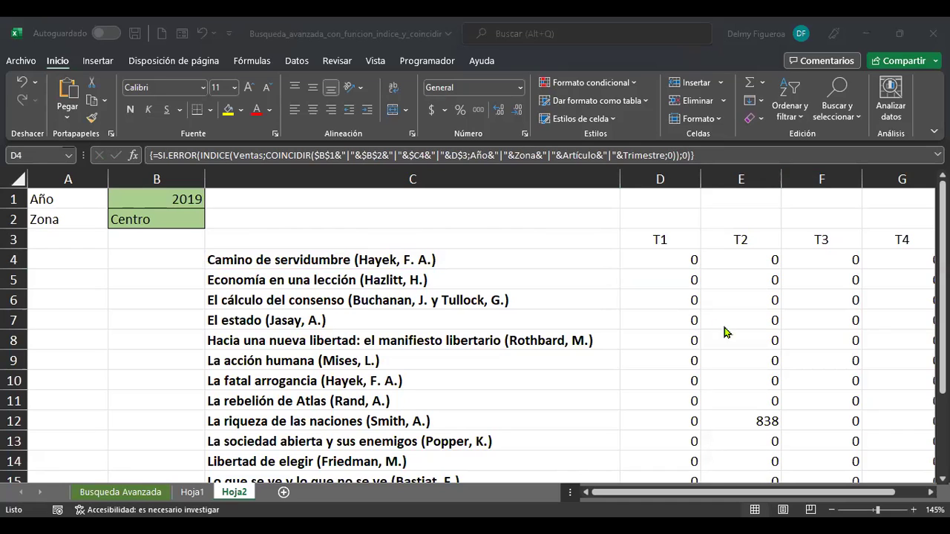
{"action": "left_click", "coordinate": [689, 252]}
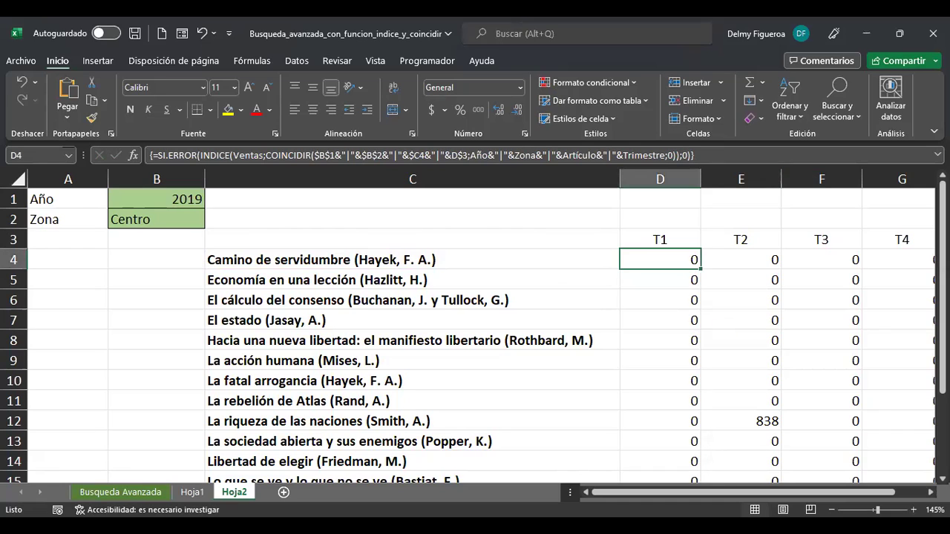
{"action": "key", "text": "Down"}
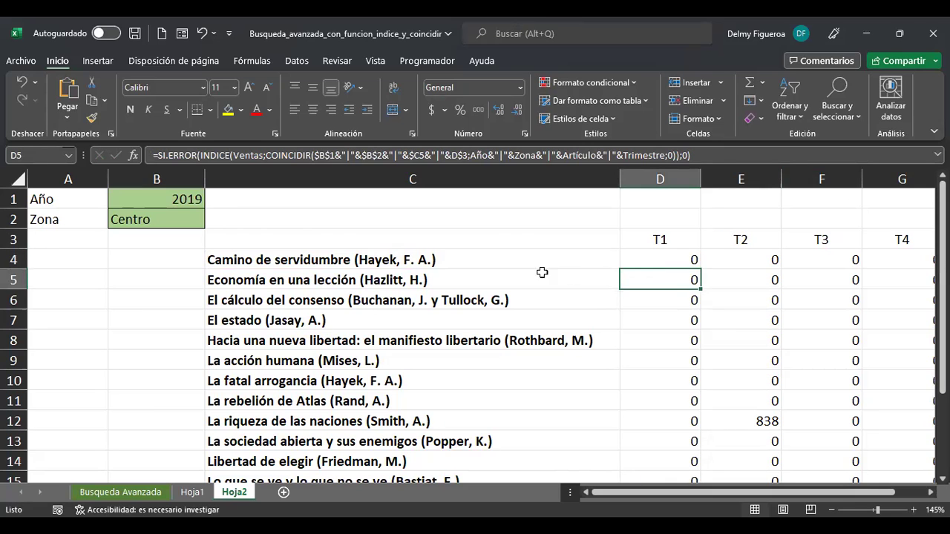
{"action": "scroll", "coordinate": [752, 377], "scroll_direction": "down", "scroll_amount": 4}
{"action": "scroll", "coordinate": [752, 377], "scroll_direction": "up", "scroll_amount": 4}
{"action": "left_click", "coordinate": [534, 277]}
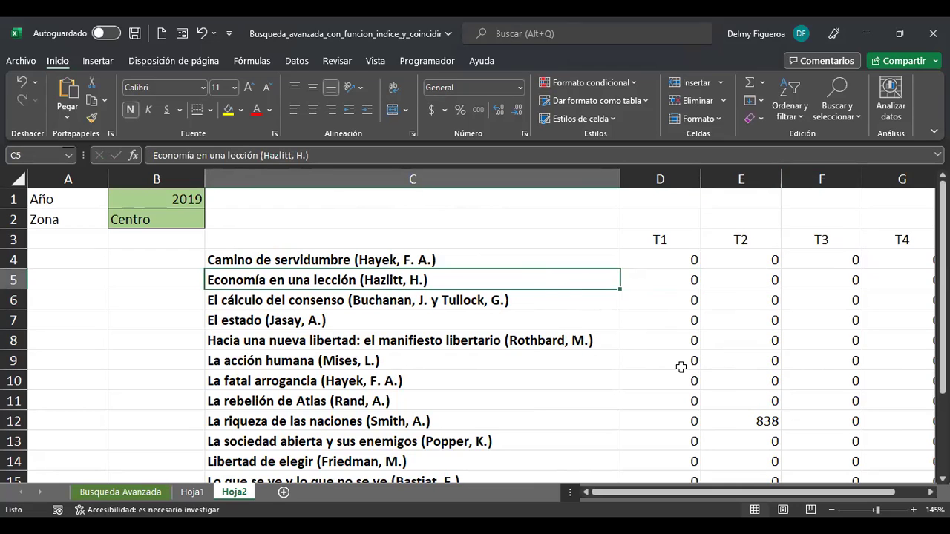
{"action": "left_click", "coordinate": [573, 396]}
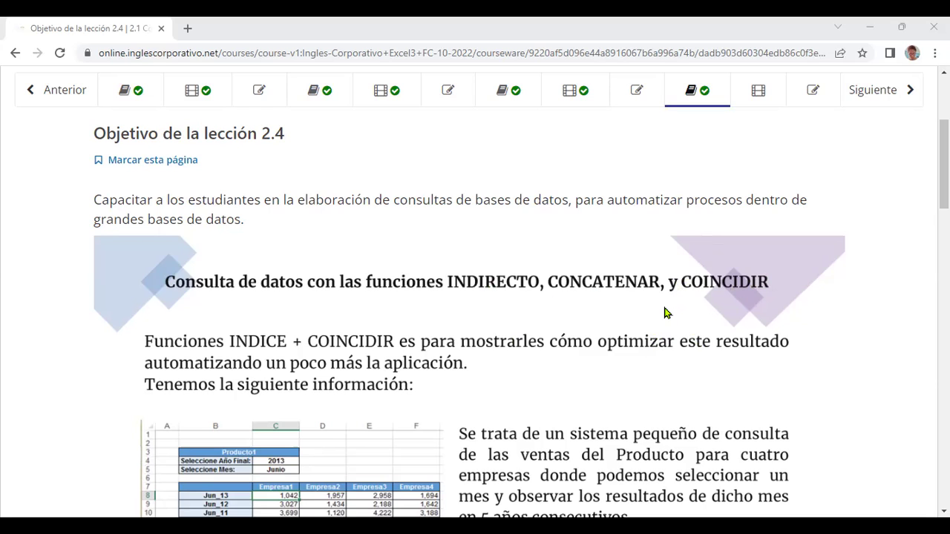
In Chrome, read the lesson 2.4 explanation of the product sales query and the roles of INDICE and COINCIDIR.
{"action": "scroll", "coordinate": [388, 392], "scroll_direction": "down", "scroll_amount": 1}
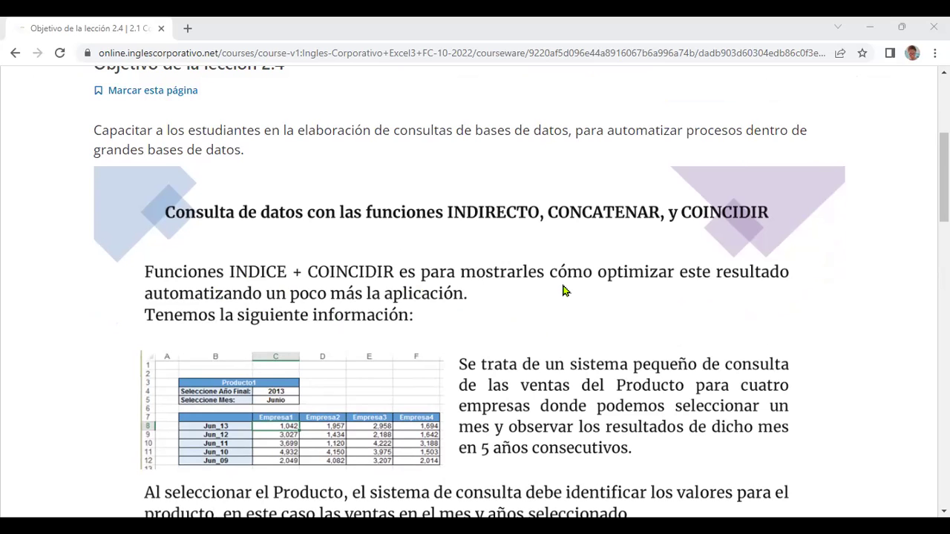
{"action": "scroll", "coordinate": [563, 291], "scroll_direction": "down", "scroll_amount": 1}
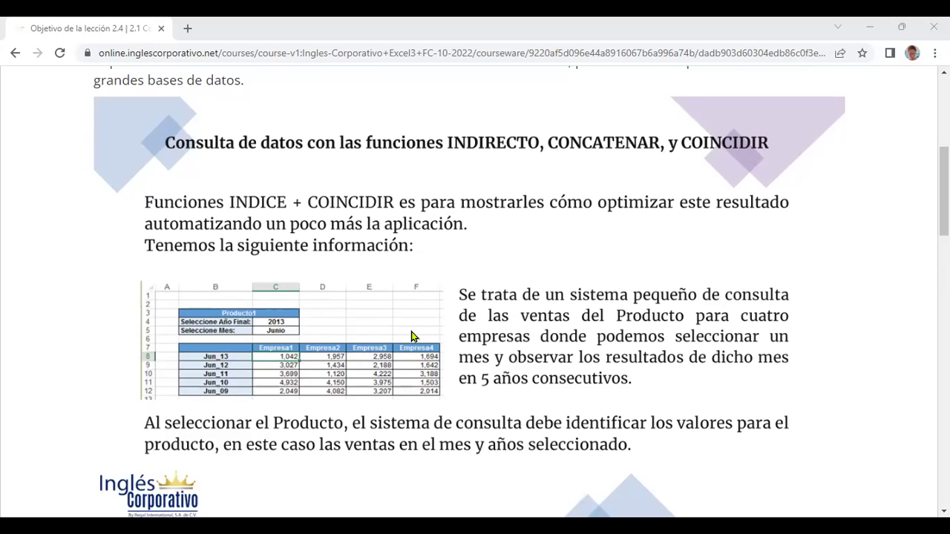
{"action": "scroll", "coordinate": [230, 345], "scroll_direction": "down", "scroll_amount": 1}
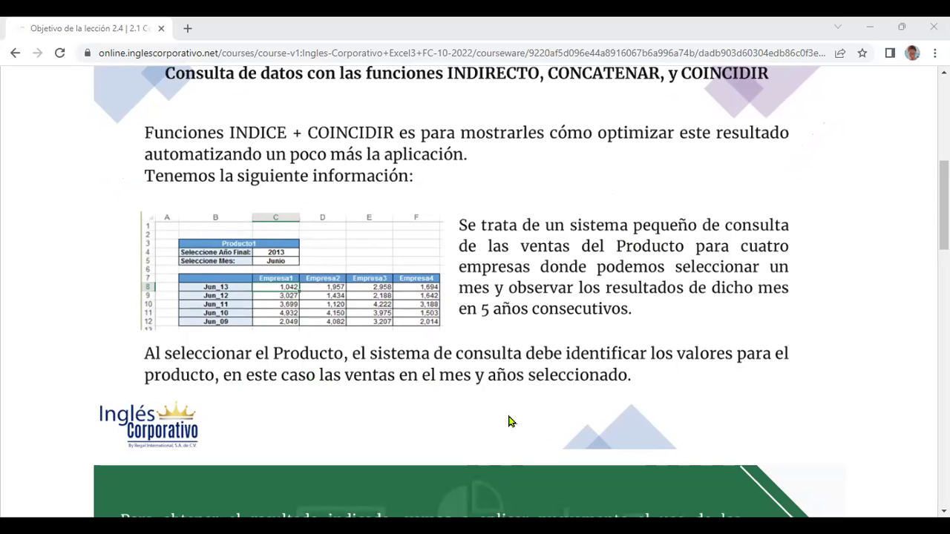
{"action": "scroll", "coordinate": [509, 420], "scroll_direction": "down", "scroll_amount": 1}
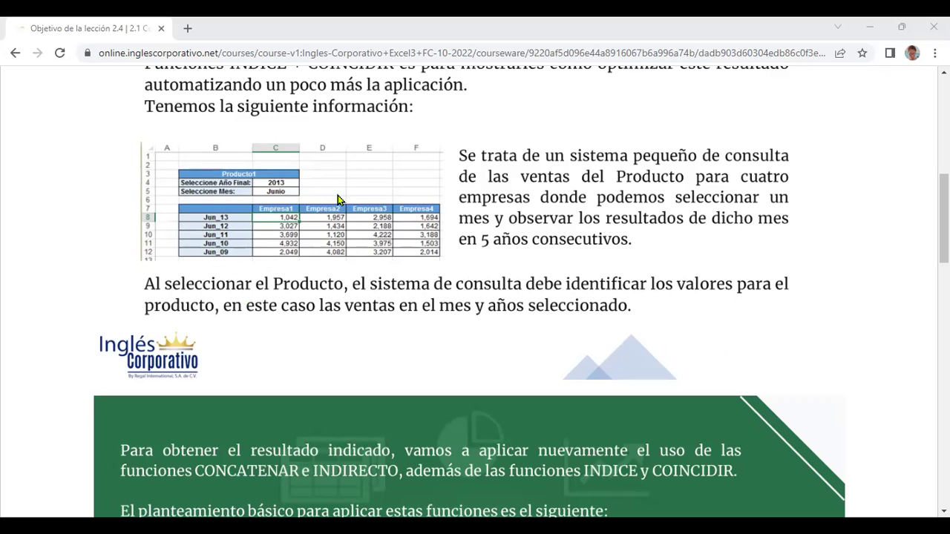
{"action": "scroll", "coordinate": [735, 306], "scroll_direction": "down", "scroll_amount": 5}
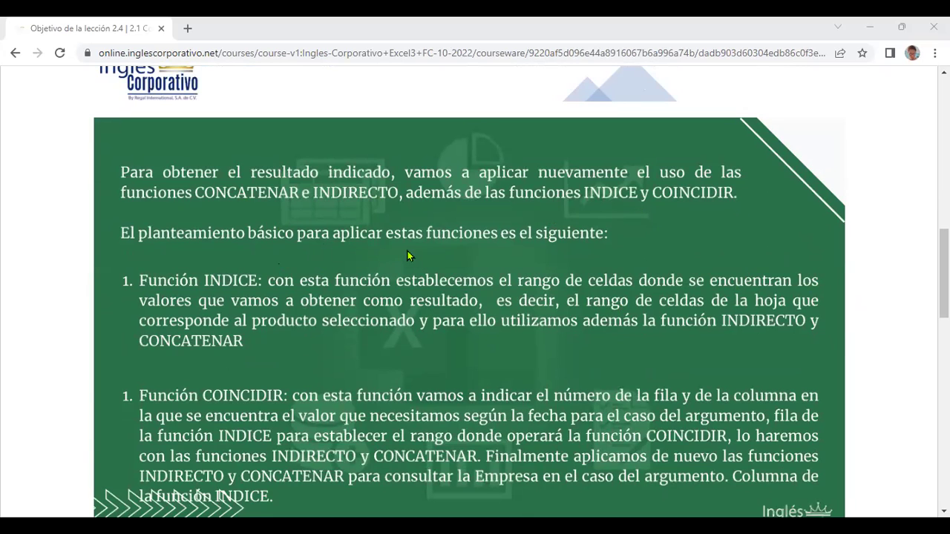
{"action": "scroll", "coordinate": [651, 288], "scroll_direction": "down", "scroll_amount": 1}
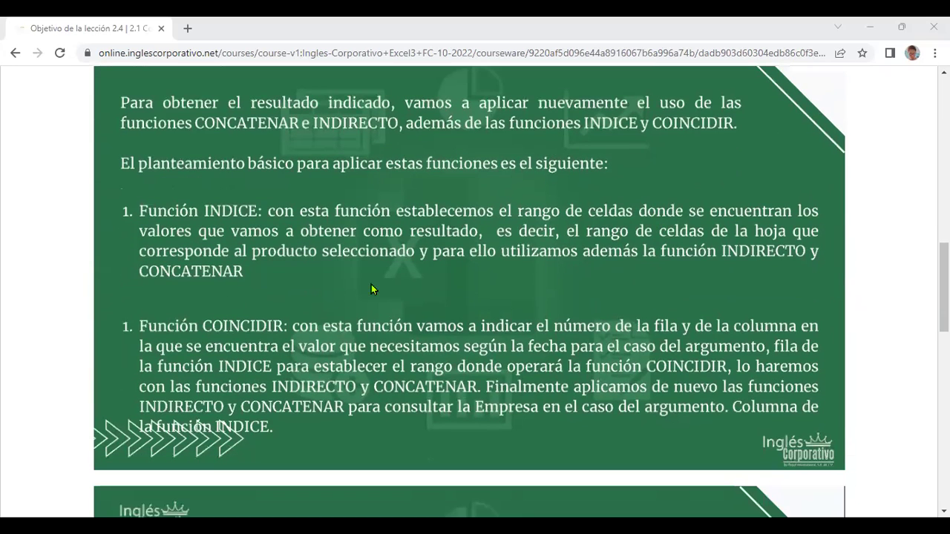
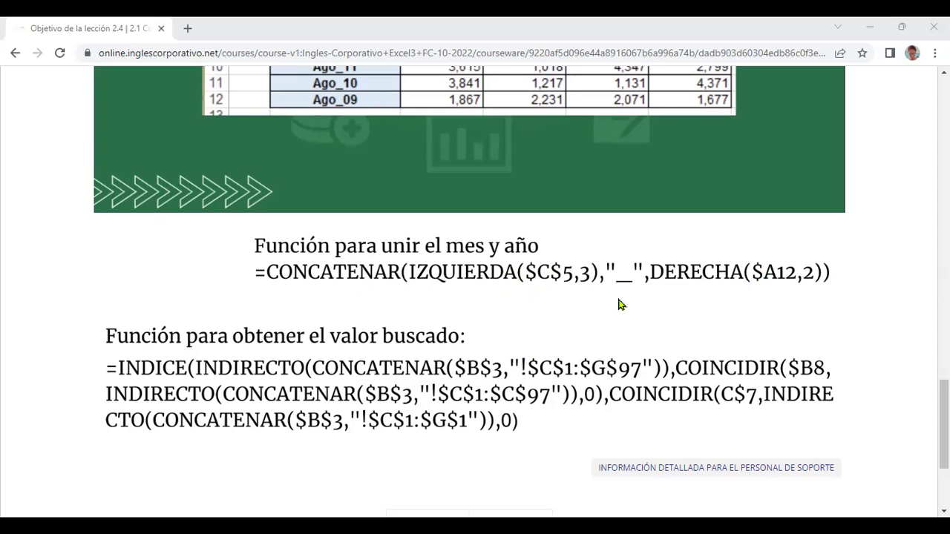
Examine the CONCATENAR formula that joins month and year and the INDICE formula that returns the searched value.
{"action": "scroll", "coordinate": [622, 287], "scroll_direction": "up", "scroll_amount": 1}
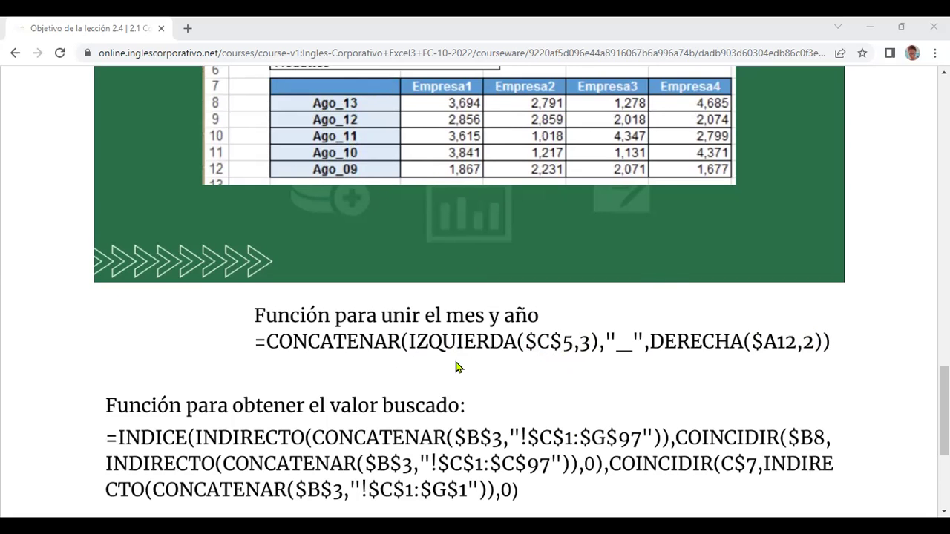
{"action": "scroll", "coordinate": [577, 365], "scroll_direction": "down", "scroll_amount": 1}
{"action": "scroll", "coordinate": [578, 365], "scroll_direction": "down", "scroll_amount": 1}
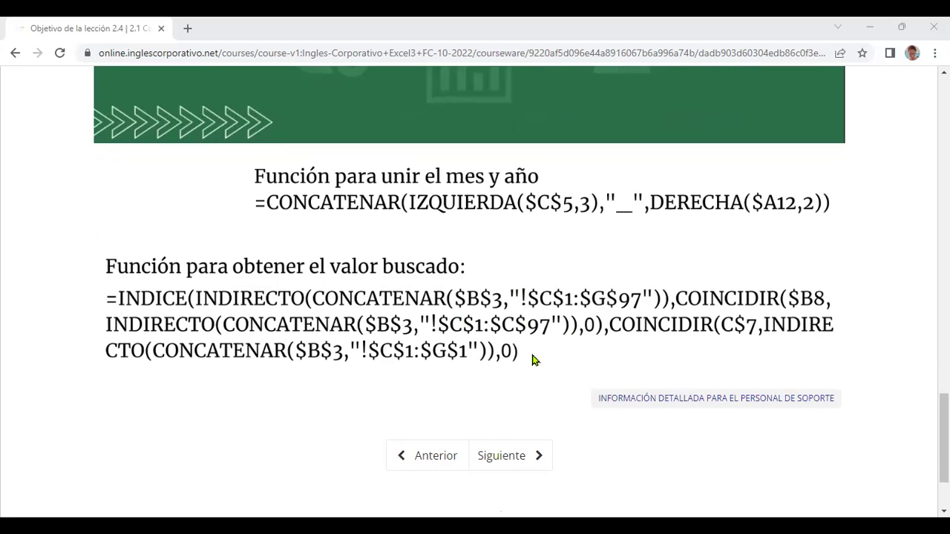
{"action": "scroll", "coordinate": [535, 361], "scroll_direction": "down", "scroll_amount": 1}
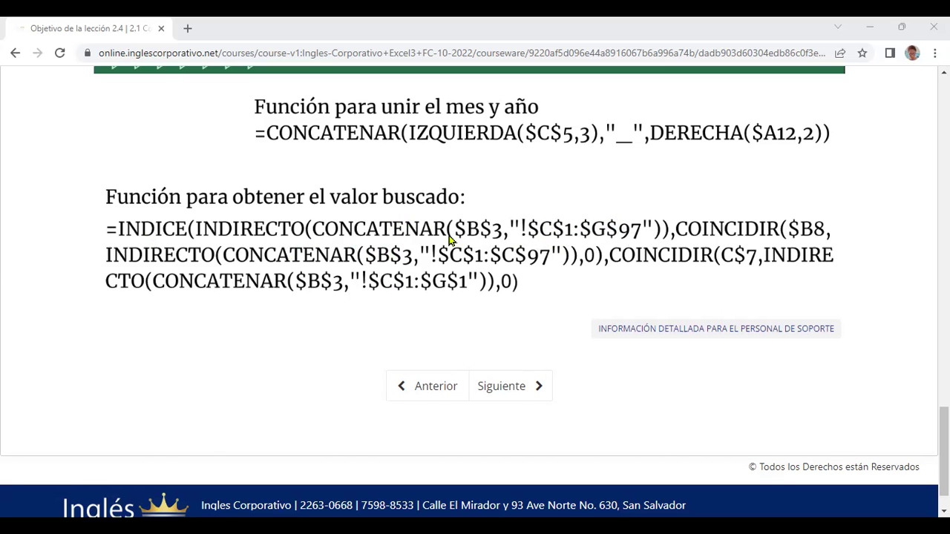
Check the $B$3 references in the INDICE and INDIRECTO formula against the product list in the example table.
{"action": "scroll", "coordinate": [496, 235], "scroll_direction": "up", "scroll_amount": 5}
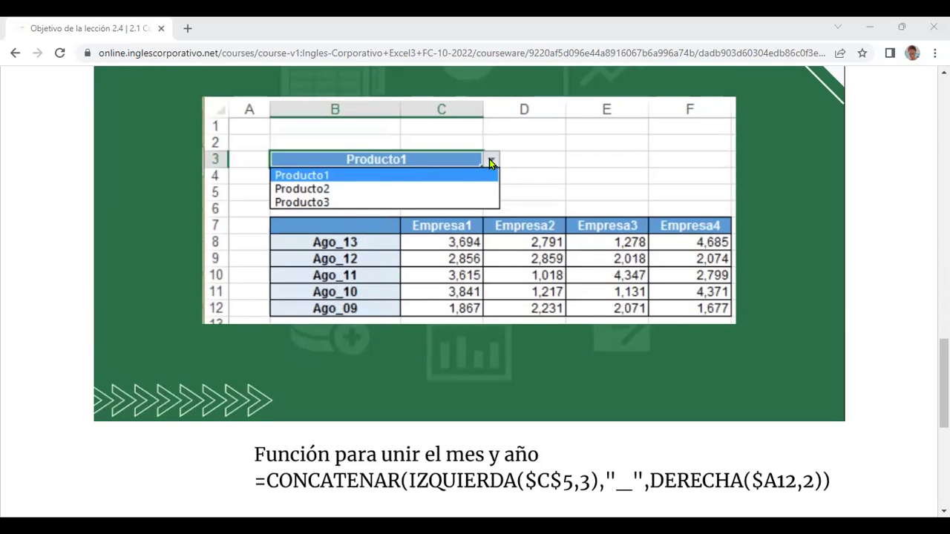
{"action": "scroll", "coordinate": [501, 201], "scroll_direction": "down", "scroll_amount": 5}
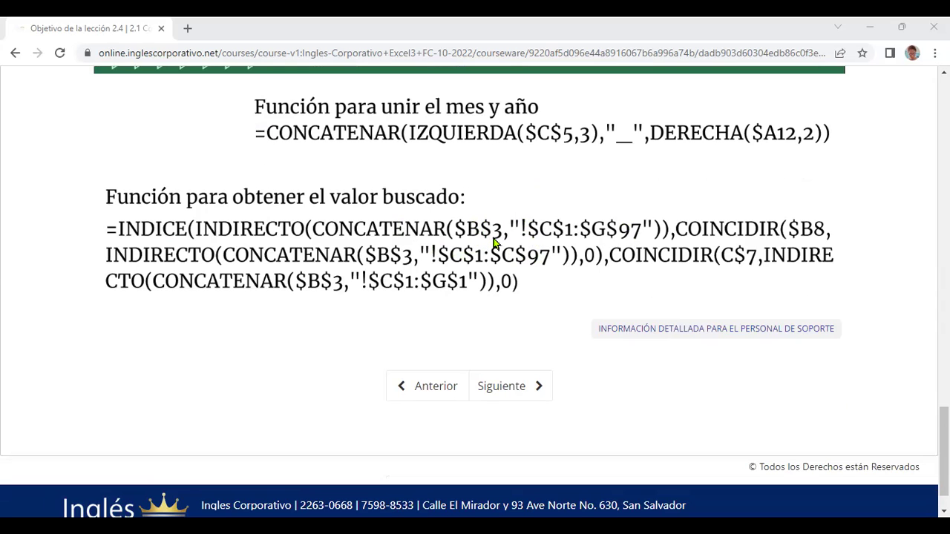
{"action": "scroll", "coordinate": [493, 239], "scroll_direction": "up", "scroll_amount": 5}
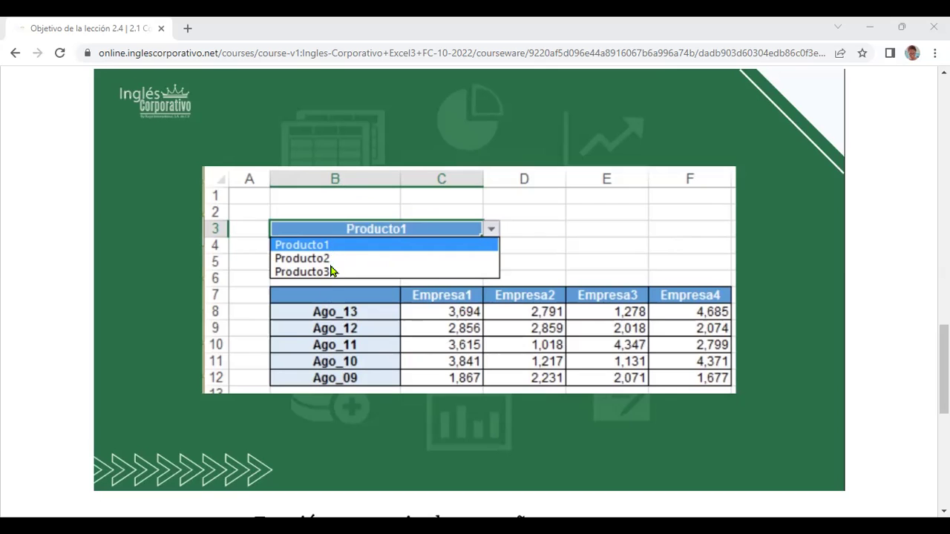
{"action": "scroll", "coordinate": [619, 341], "scroll_direction": "down", "scroll_amount": 5}
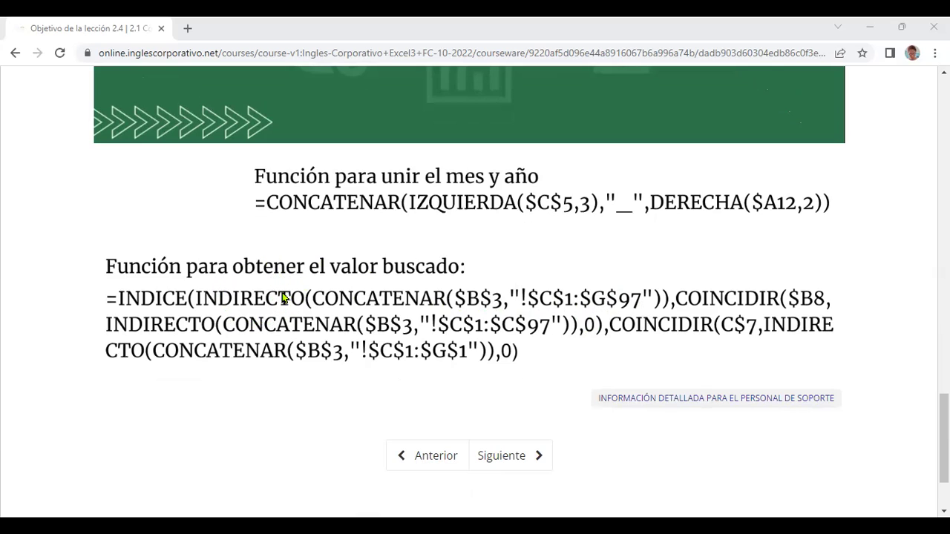
{"action": "scroll", "coordinate": [517, 310], "scroll_direction": "up", "scroll_amount": 2}
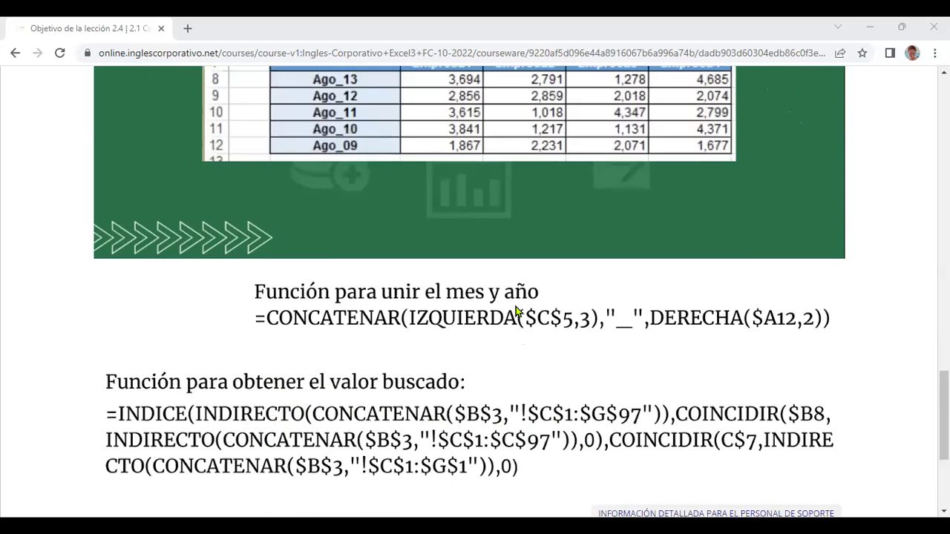
{"action": "scroll", "coordinate": [517, 310], "scroll_direction": "up", "scroll_amount": 5}
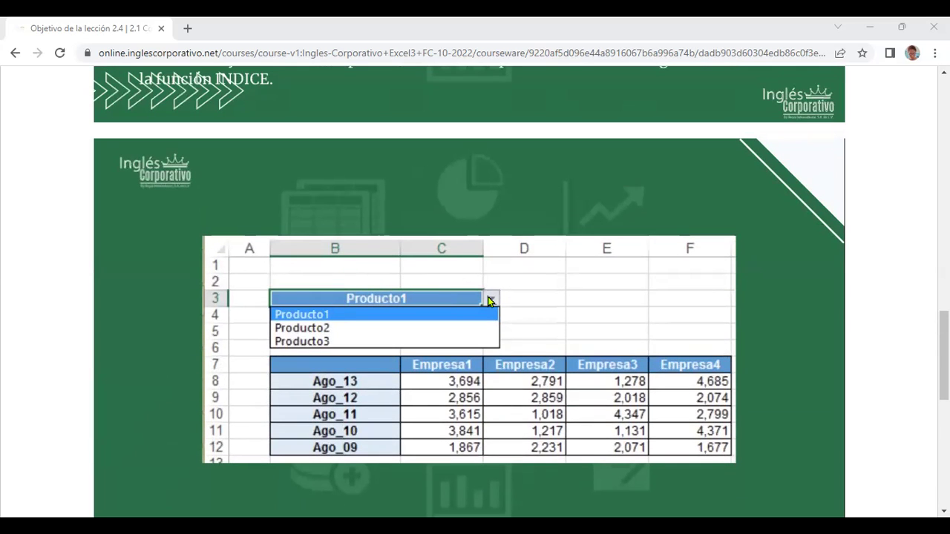
Check the COINCIDIR references against the example table's dates and companies, and advance to the next lesson page.
{"action": "scroll", "coordinate": [489, 301], "scroll_direction": "down", "scroll_amount": 6}
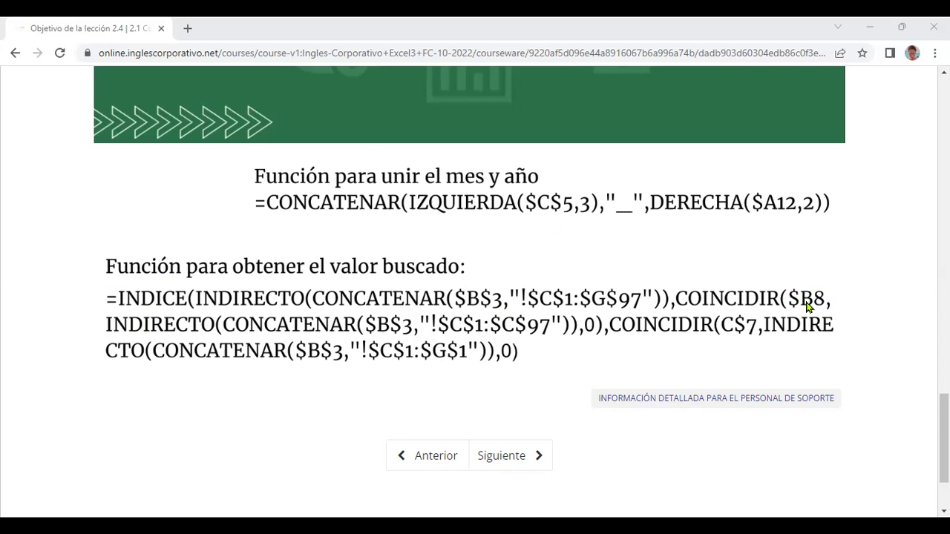
{"action": "scroll", "coordinate": [808, 305], "scroll_direction": "up", "scroll_amount": 4}
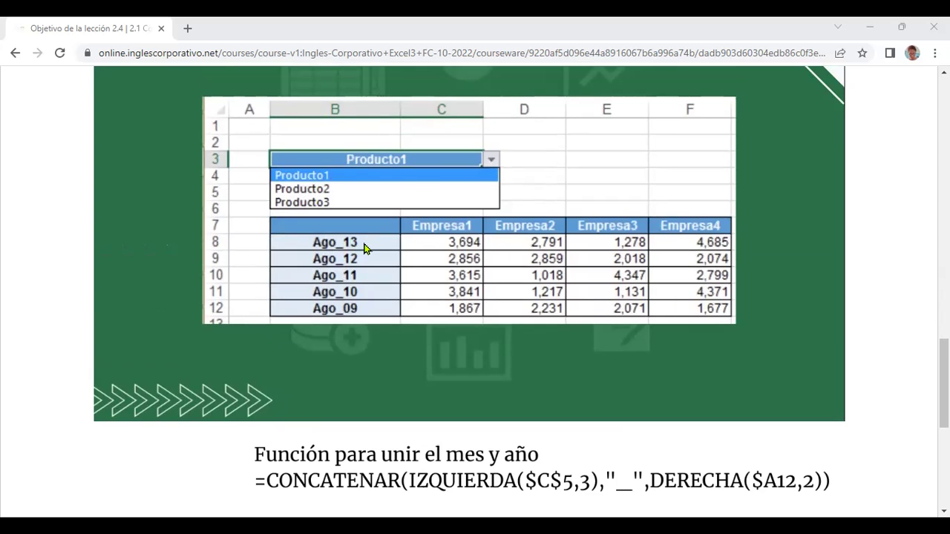
{"action": "scroll", "coordinate": [363, 249], "scroll_direction": "down", "scroll_amount": 4}
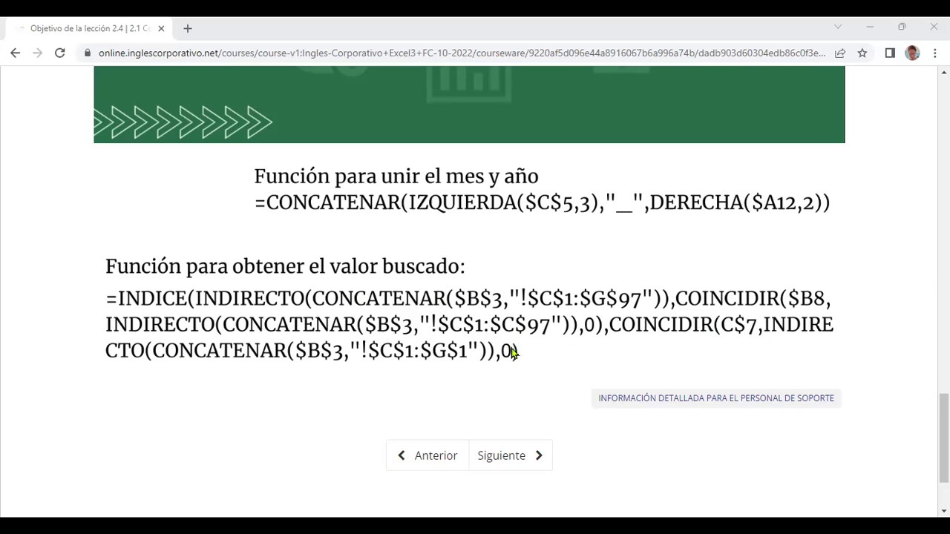
{"action": "left_click", "coordinate": [521, 459]}
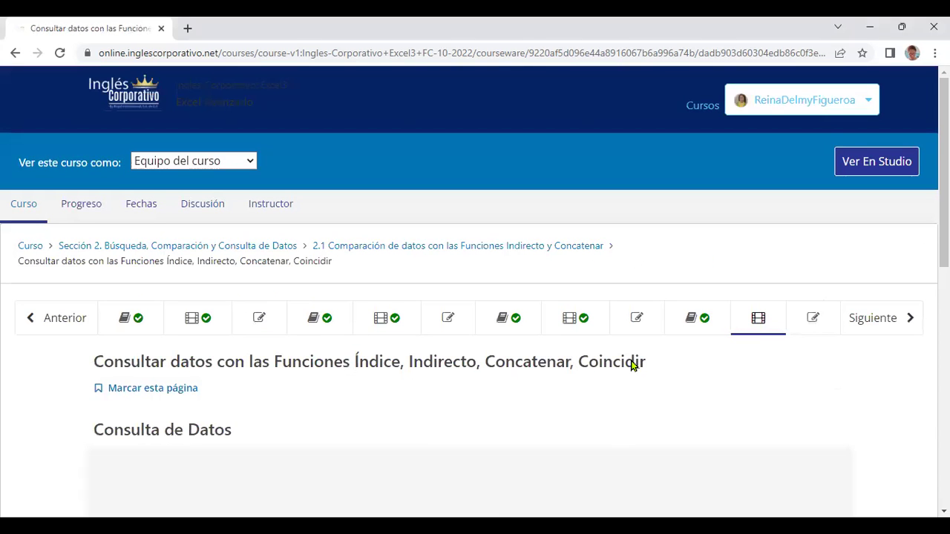
Look over the Consulta de Datos lesson page, including its embedded Excel video and the practice template download.
{"action": "scroll", "coordinate": [633, 366], "scroll_direction": "down", "scroll_amount": 2}
{"action": "scroll", "coordinate": [475, 297], "scroll_direction": "up", "scroll_amount": 1}
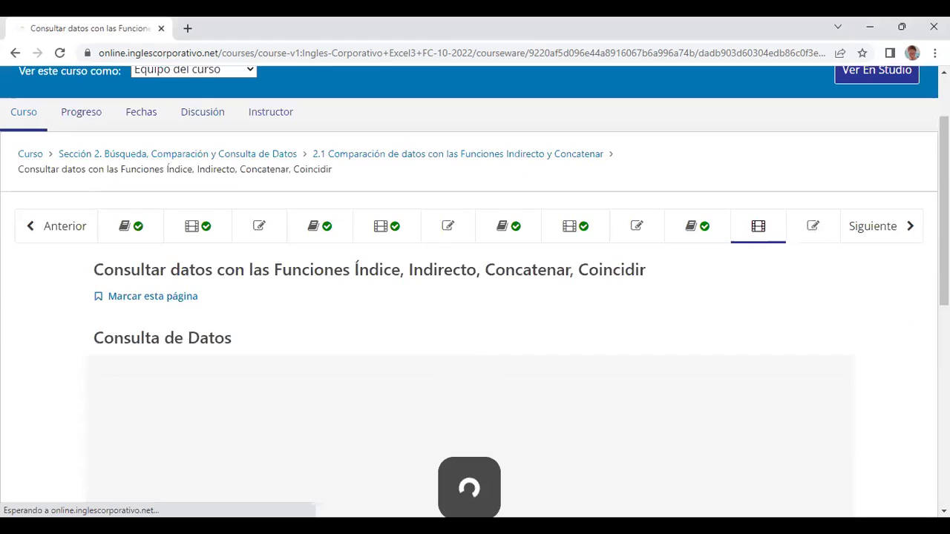
{"action": "scroll", "coordinate": [481, 392], "scroll_direction": "down", "scroll_amount": 4}
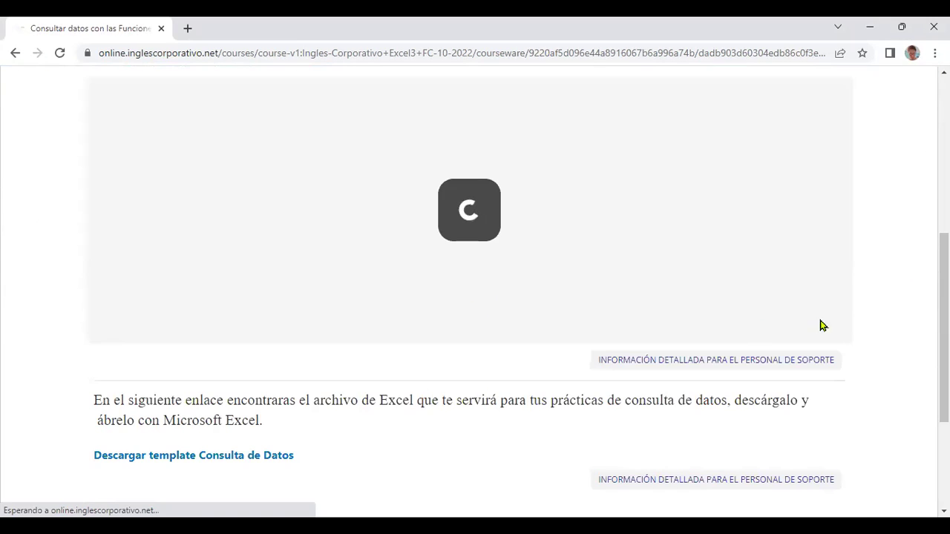
{"action": "scroll", "coordinate": [470, 419], "scroll_direction": "up", "scroll_amount": 1}
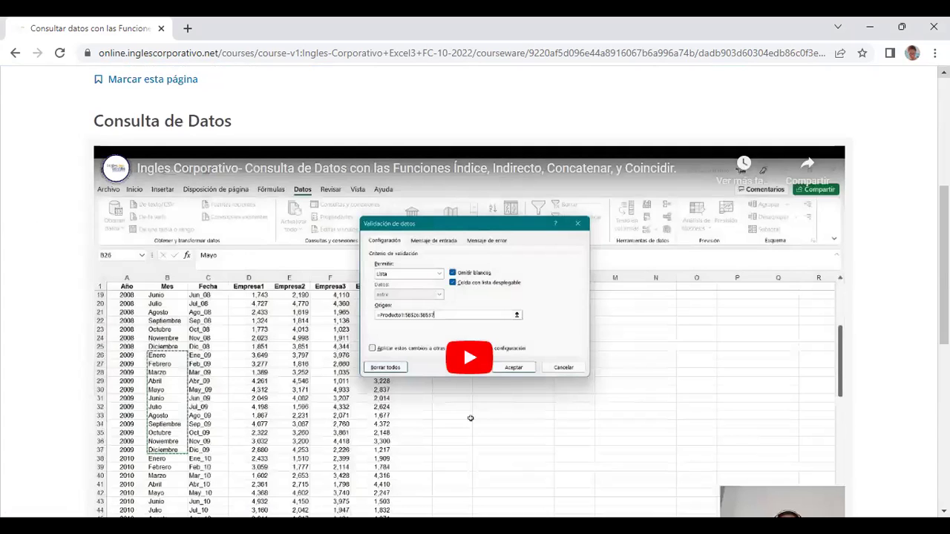
{"action": "scroll", "coordinate": [475, 297], "scroll_direction": "down", "scroll_amount": 1}
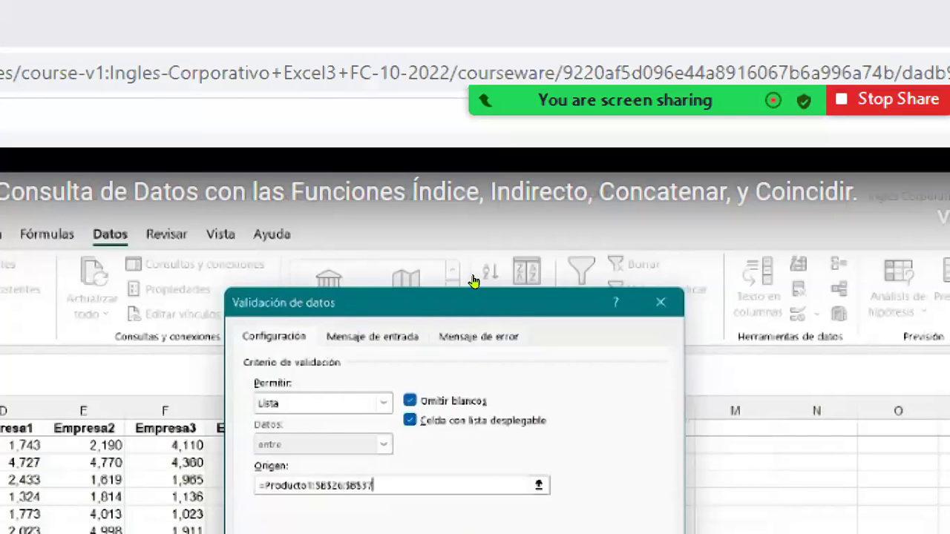
{"action": "mouse_move", "coordinate": [546, 75]}
{"action": "scroll", "coordinate": [556, 171], "scroll_direction": "down", "scroll_amount": 2}
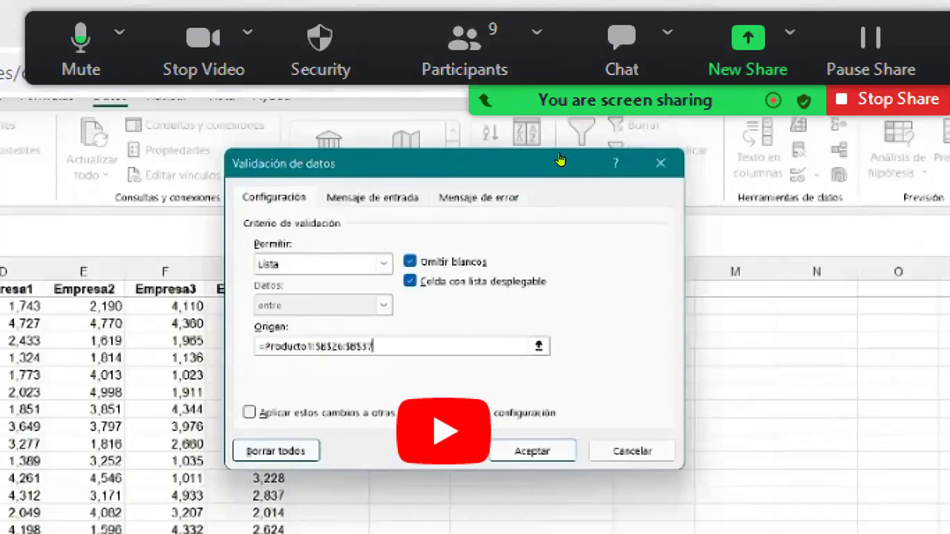
{"action": "scroll", "coordinate": [471, 263], "scroll_direction": "down", "scroll_amount": 1}
{"action": "scroll", "coordinate": [468, 219], "scroll_direction": "down", "scroll_amount": 2}
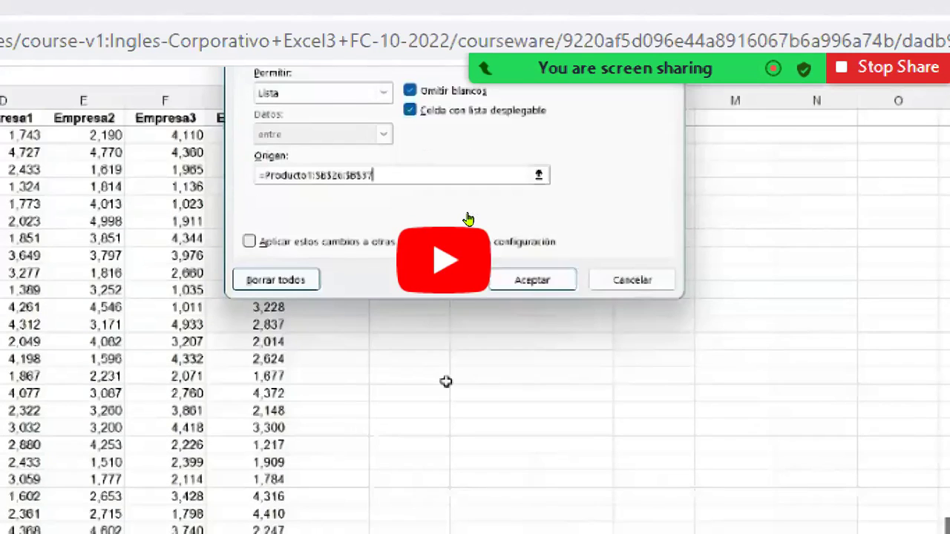
{"action": "scroll", "coordinate": [468, 211], "scroll_direction": "up", "scroll_amount": 2}
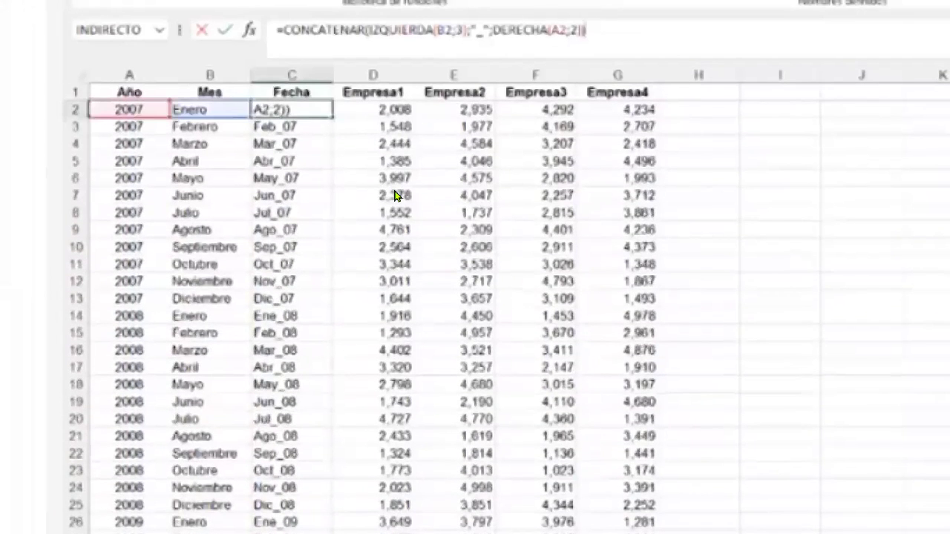
Leave the CONCATENAR formula in C2 unedited and inspect the Año and Mes columns on another product sheet.
{"action": "key", "text": "Return"}
{"action": "key", "text": "ctrl+Up"}
{"action": "key", "text": "ctrl+Left"}
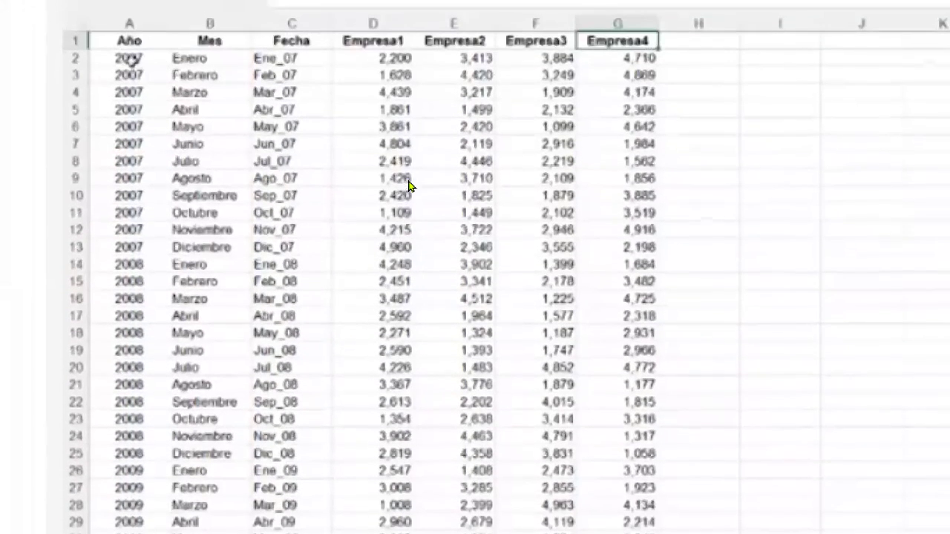
{"action": "key", "text": "ctrl+Home"}
{"action": "left_click", "coordinate": [210, 87]}
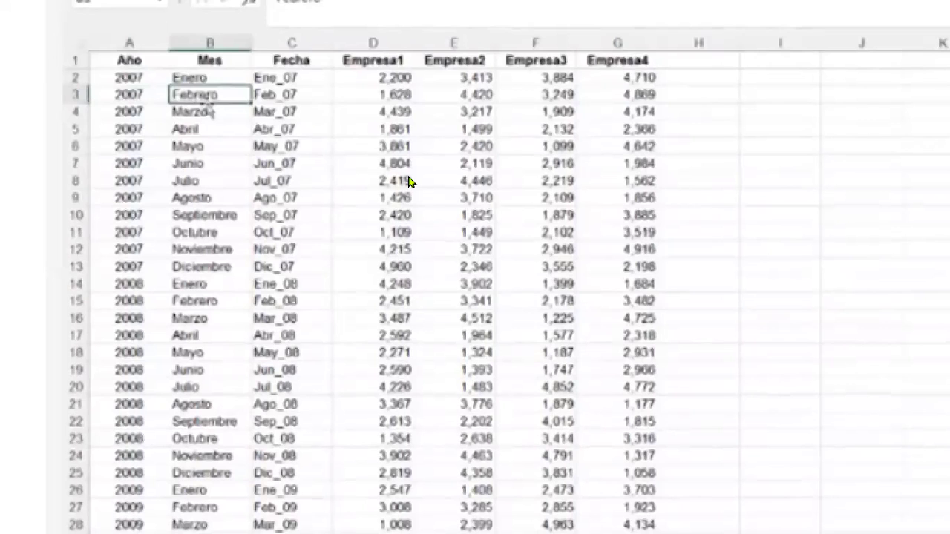
Examine how the CONCATENAR formula in C2 combines the IZQUIERDA of the month and the DERECHA of the year.
{"action": "left_click", "coordinate": [290, 77]}
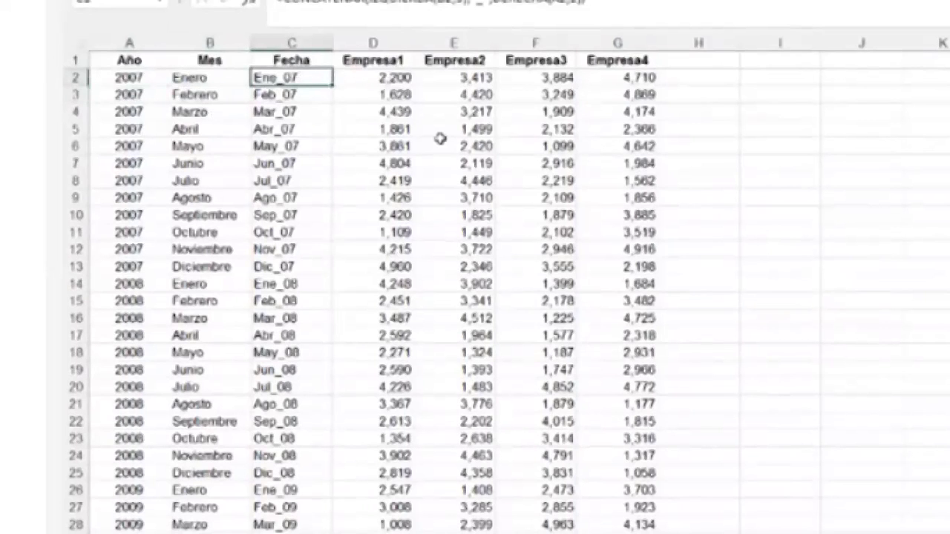
{"action": "left_click", "coordinate": [292, 112]}
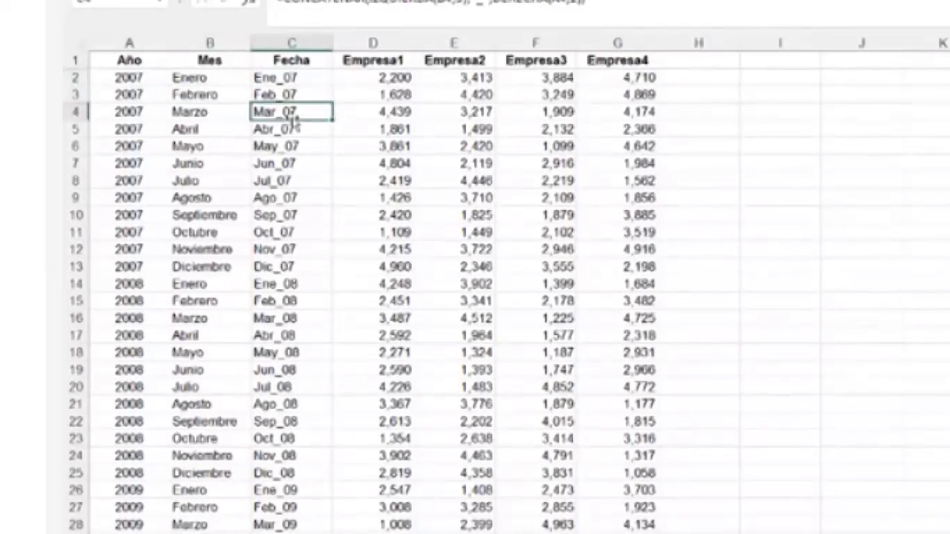
{"action": "key", "text": "Up"}
{"action": "key", "text": "Up"}
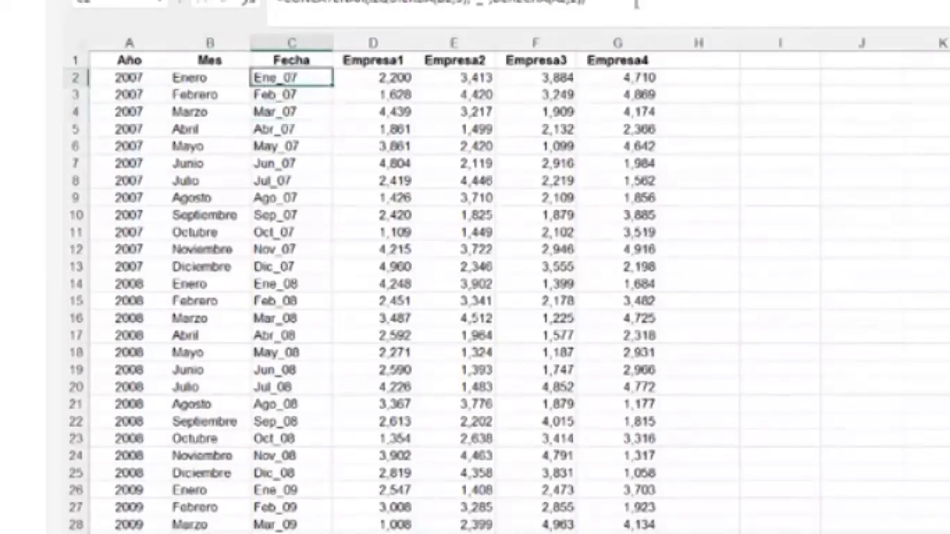
{"action": "left_click", "coordinate": [636, 4]}
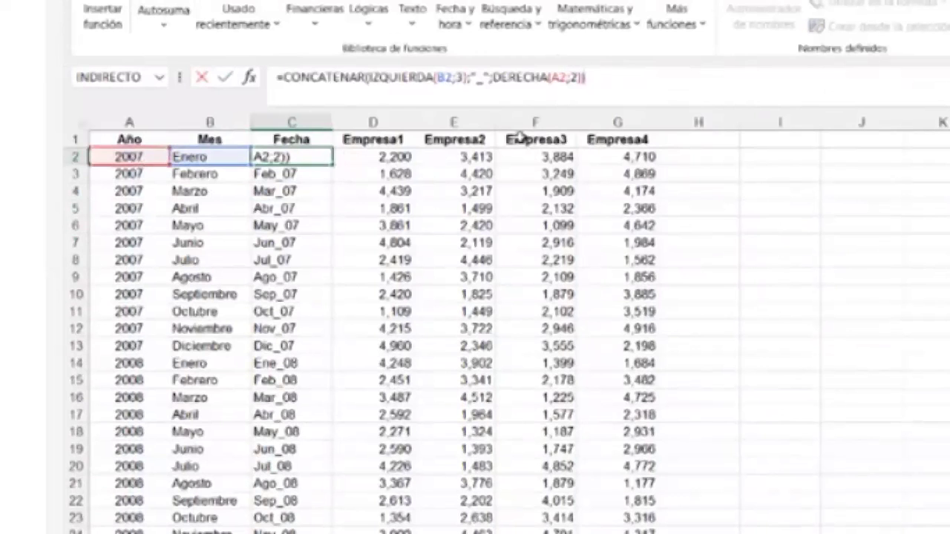
{"action": "key", "text": "Return"}
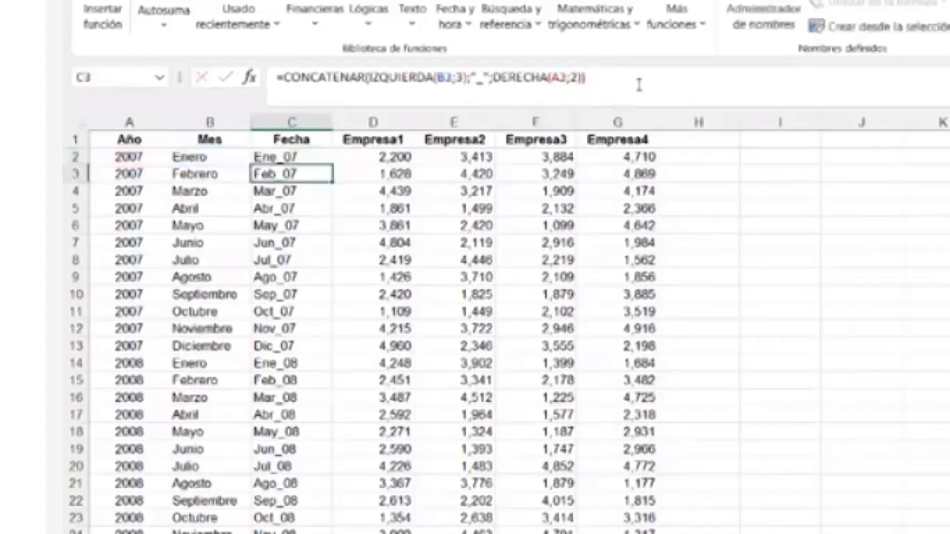
{"action": "left_click", "coordinate": [309, 157]}
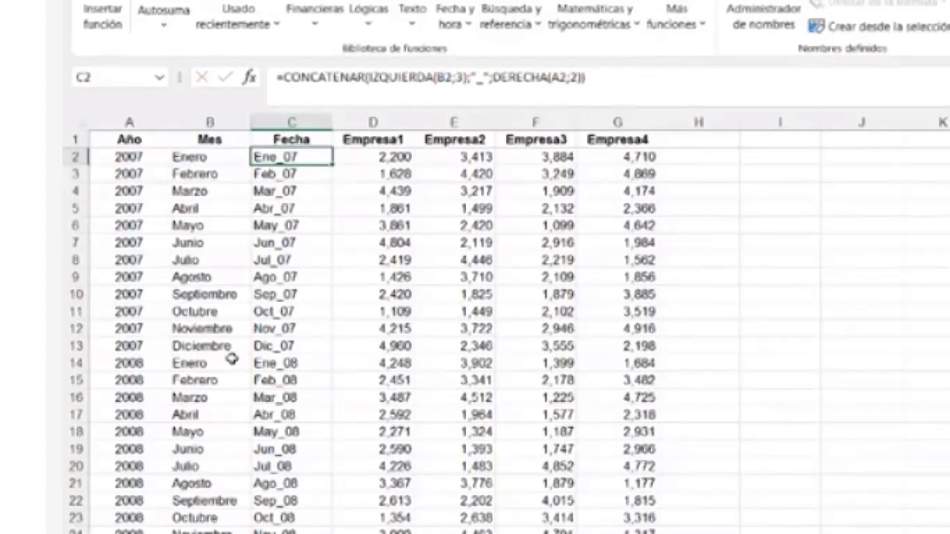
Check the CONCATENAR formula further down the Fecha column on the product sheets, including cells C22 and C39.
{"action": "left_click", "coordinate": [288, 503]}
{"action": "scroll", "coordinate": [288, 512], "scroll_direction": "down", "scroll_amount": 2}
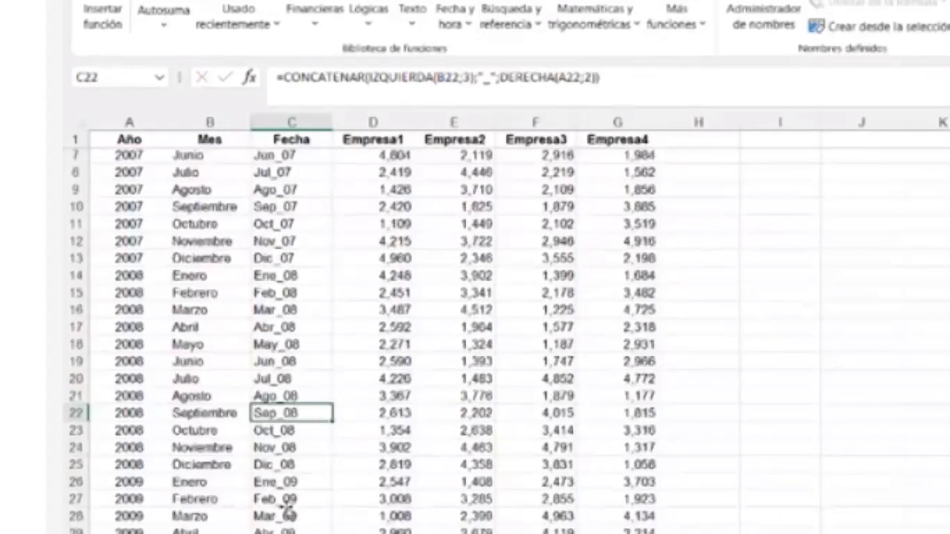
{"action": "scroll", "coordinate": [289, 512], "scroll_direction": "down", "scroll_amount": 1}
{"action": "left_click", "coordinate": [291, 531]}
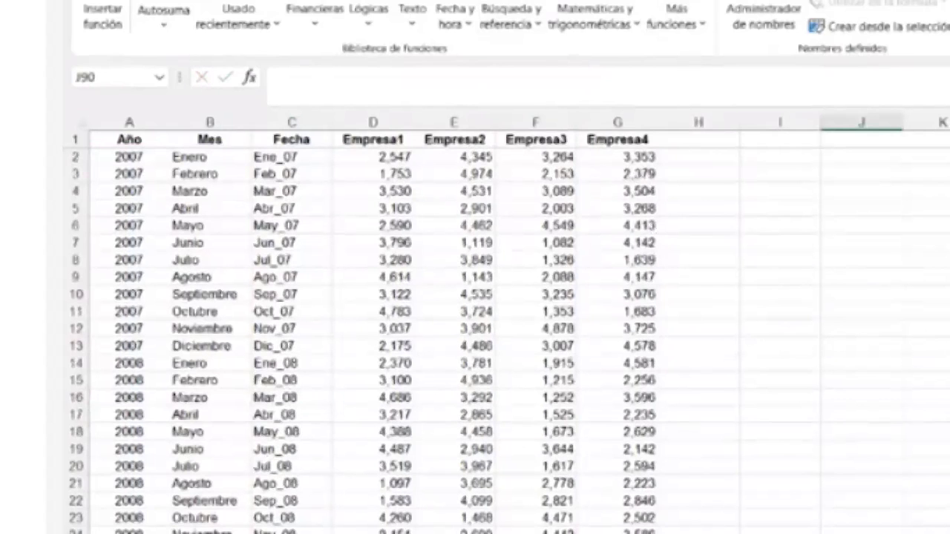
{"action": "scroll", "coordinate": [275, 514], "scroll_direction": "down", "scroll_amount": 5}
{"action": "scroll", "coordinate": [286, 416], "scroll_direction": "down", "scroll_amount": 3}
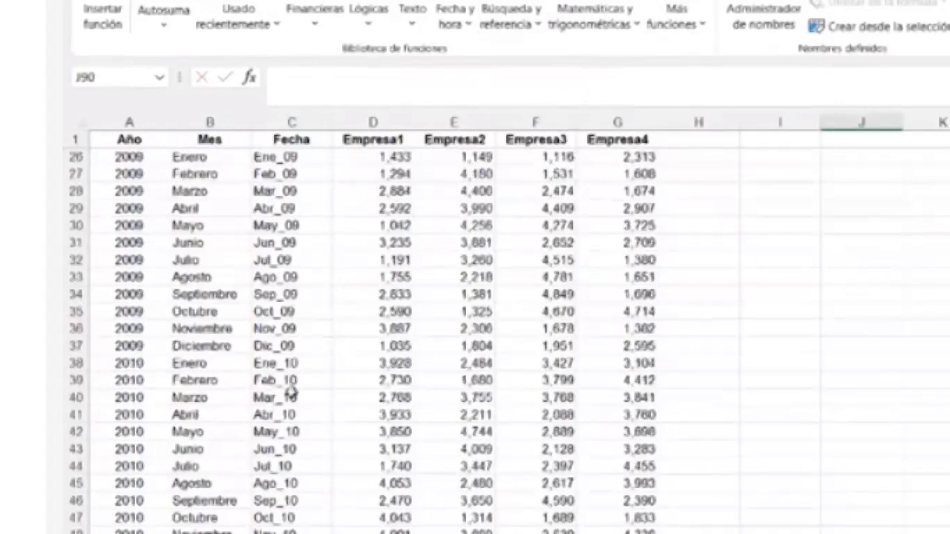
{"action": "left_click", "coordinate": [288, 381]}
{"action": "left_click", "coordinate": [641, 86]}
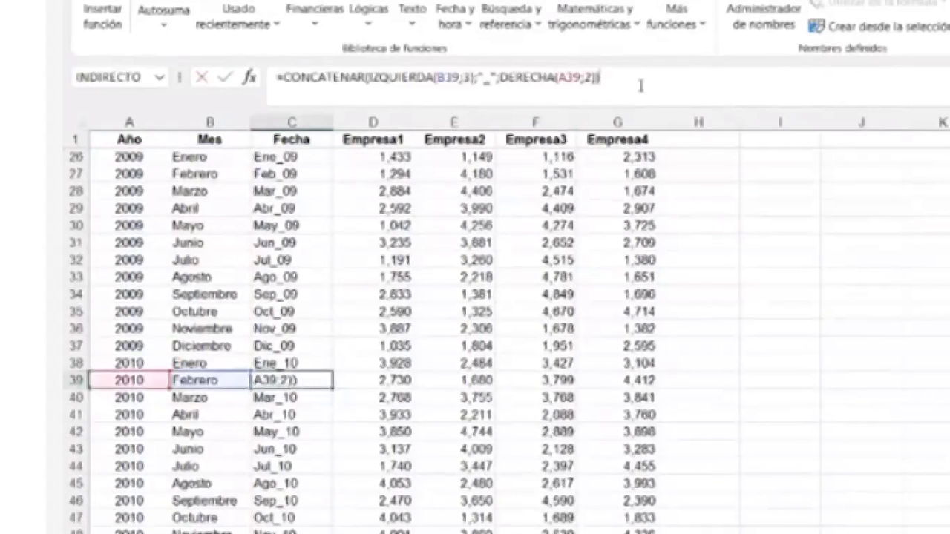
{"action": "key", "text": "Return"}
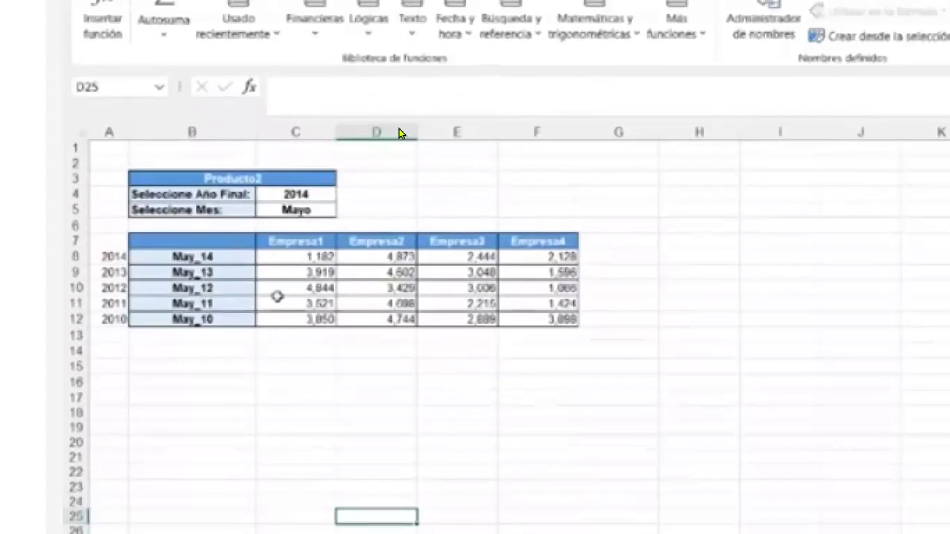
Review the final-year choices in C4 and the list source in its data validation, keeping 2014 selected.
{"action": "left_click", "coordinate": [316, 194]}
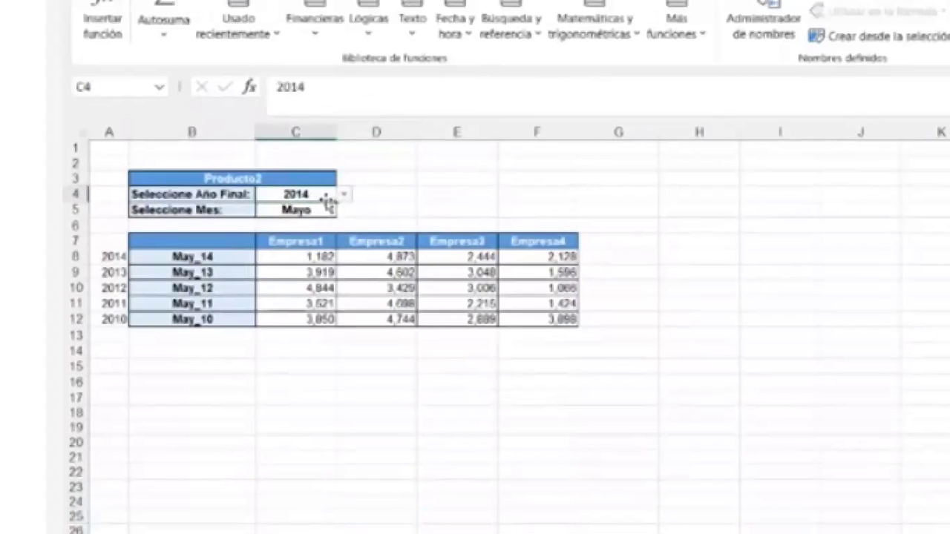
{"action": "left_click", "coordinate": [345, 195]}
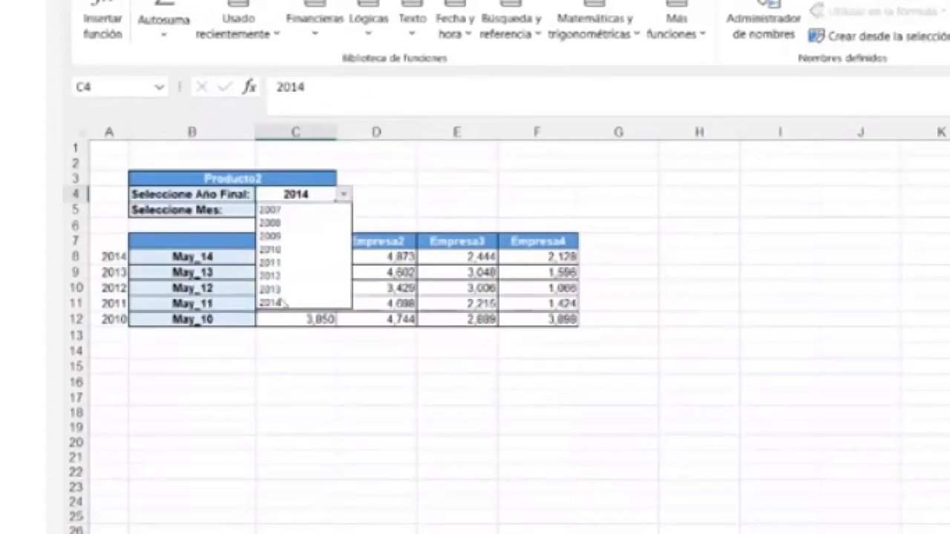
{"action": "key", "text": "Escape"}
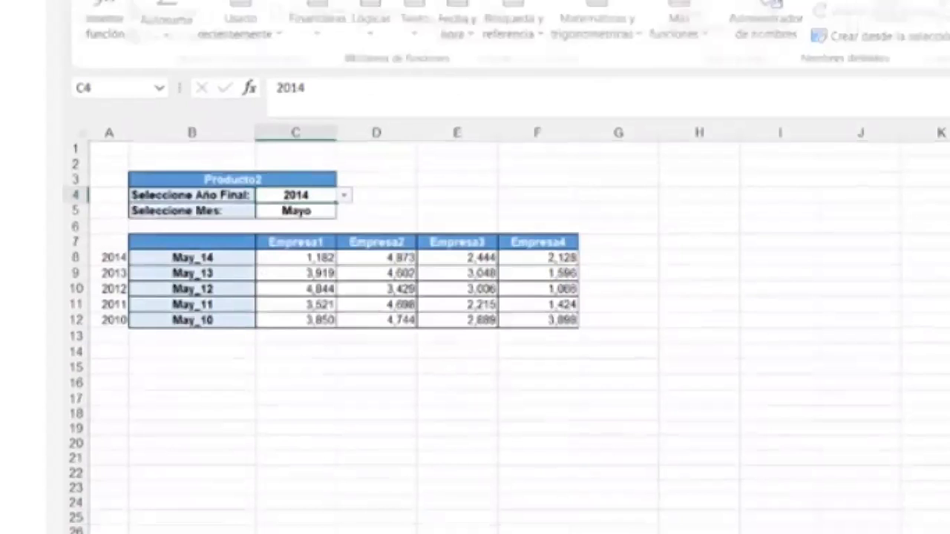
{"action": "left_click", "coordinate": [544, 2]}
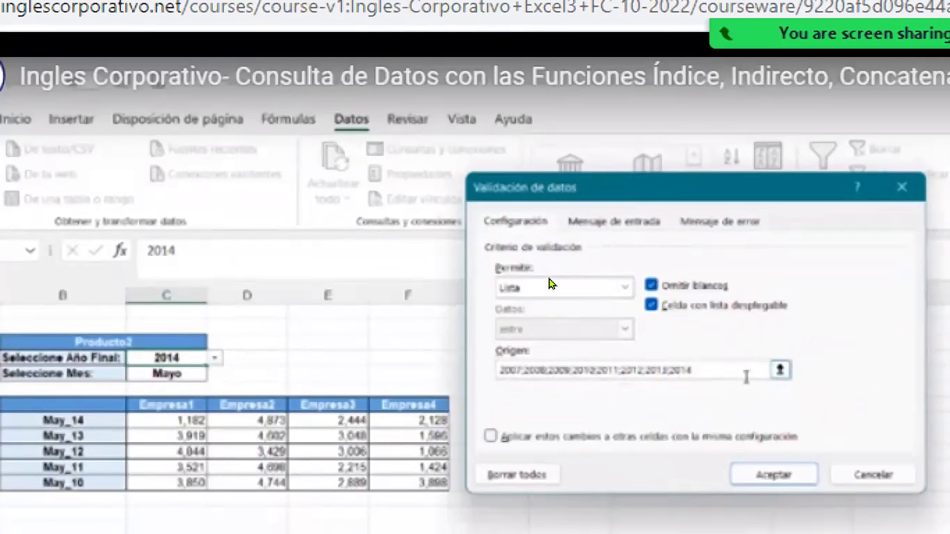
{"action": "left_click", "coordinate": [772, 477]}
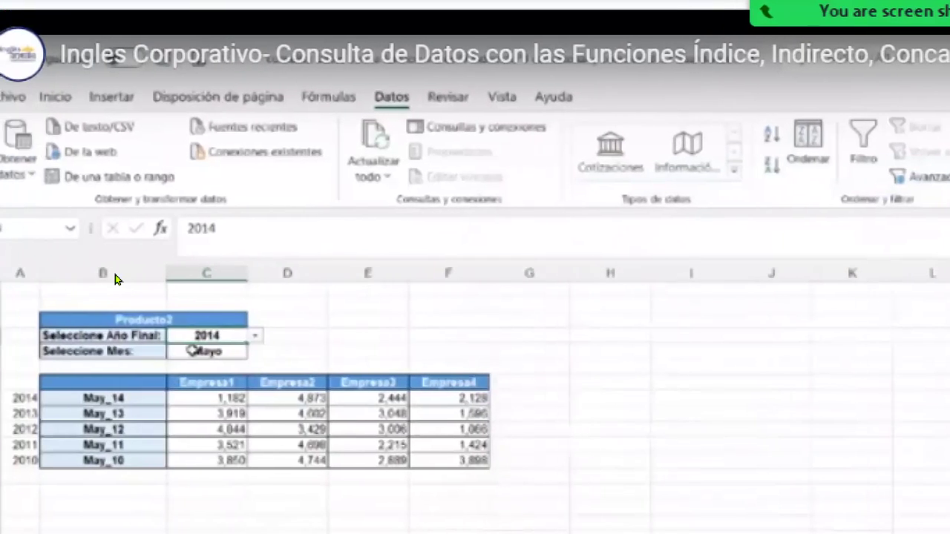
Browse the month choices for Seleccione Mes in C5 from Enero to Diciembre and keep Mayo selected.
{"action": "left_click", "coordinate": [167, 374]}
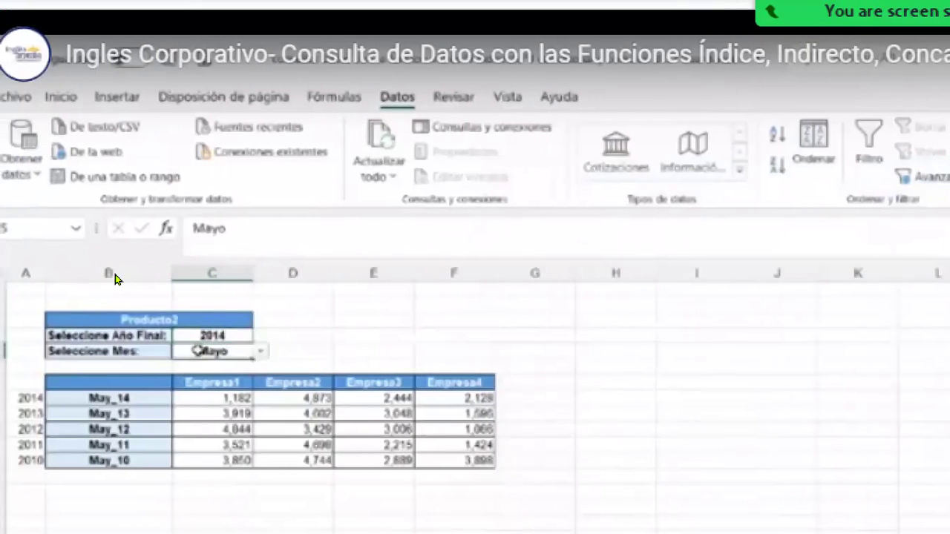
{"action": "left_click", "coordinate": [260, 351]}
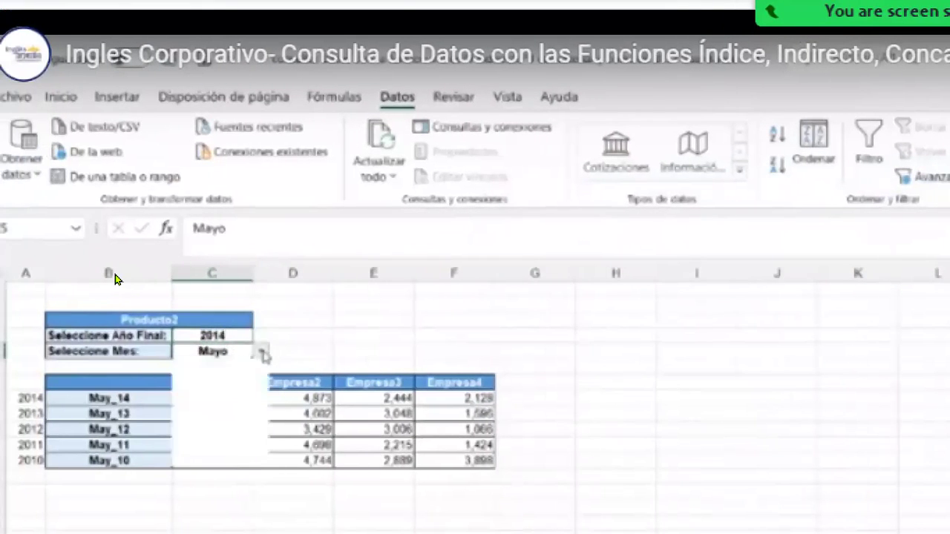
{"action": "left_click_drag", "start_coordinate": [258, 427], "coordinate": [258, 401]}
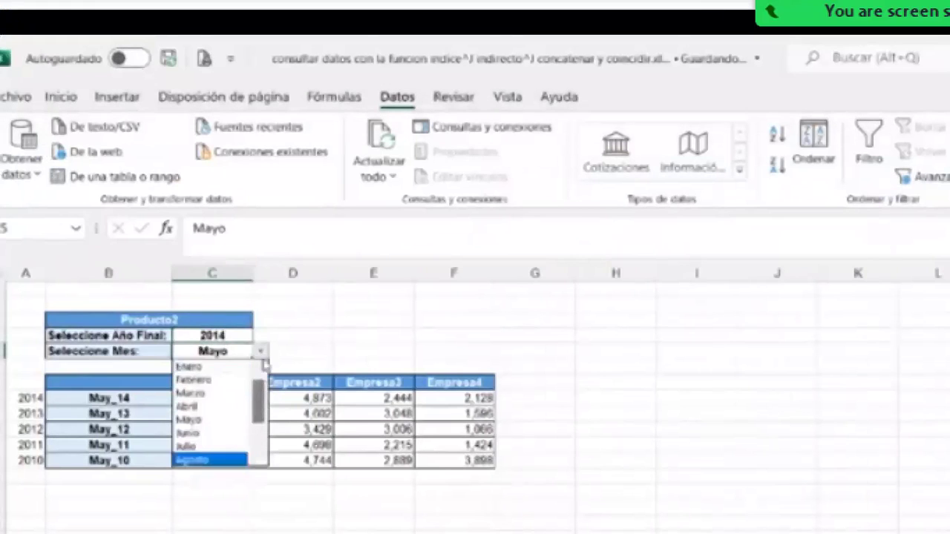
{"action": "scroll", "coordinate": [193, 444], "scroll_direction": "down", "scroll_amount": 2}
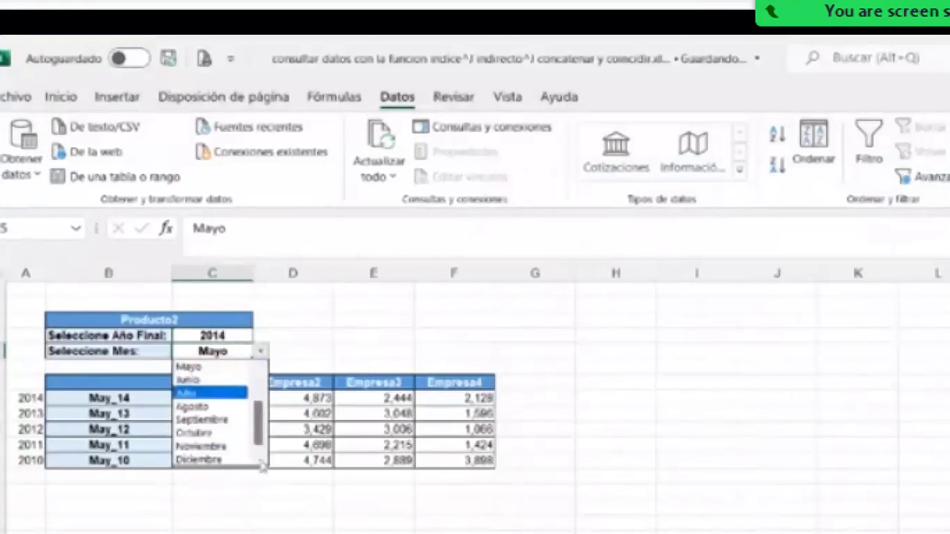
{"action": "left_click", "coordinate": [212, 366]}
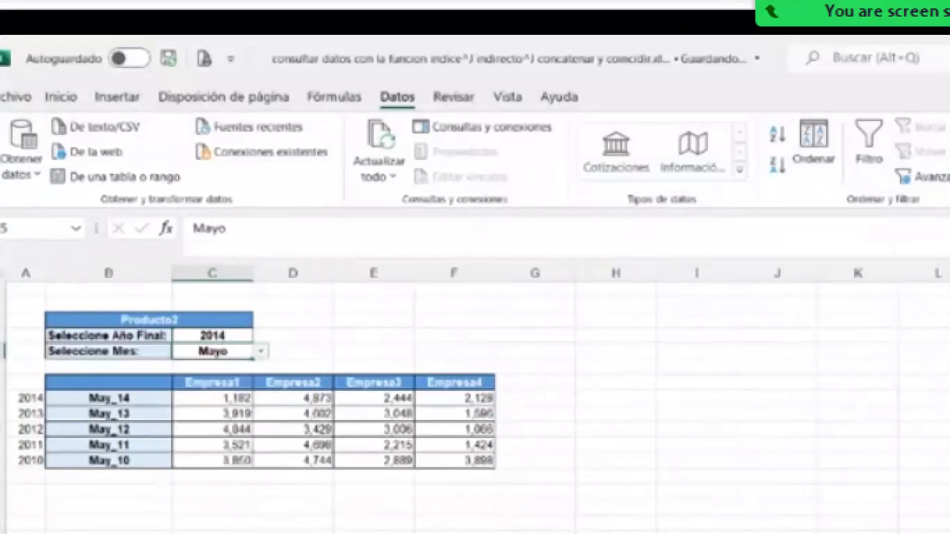
Inspect C5's list validation source =Producto1!$B$26:$B$37 against the month cells, and accept it without changes.
{"action": "left_click", "coordinate": [949, 176]}
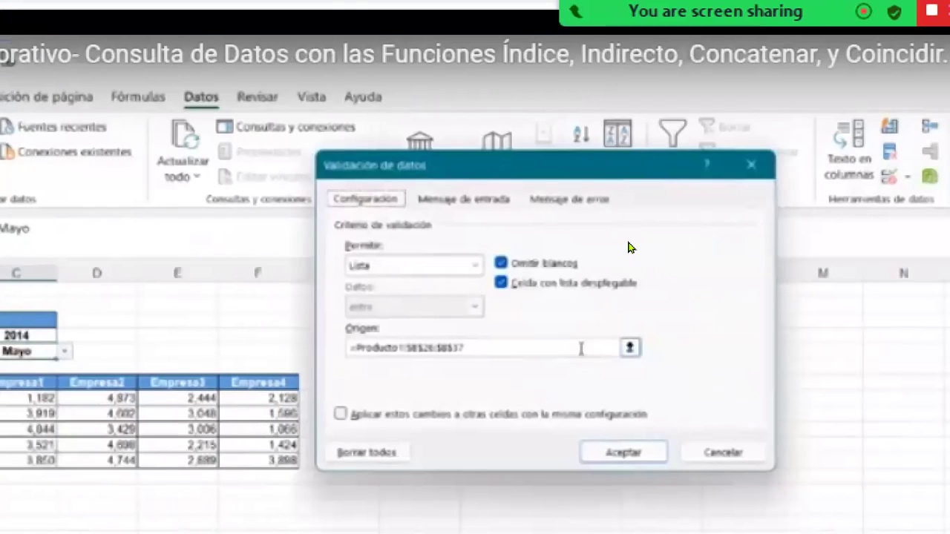
{"action": "left_click", "coordinate": [581, 349]}
{"action": "scroll", "coordinate": [628, 247], "scroll_direction": "down", "scroll_amount": 4}
{"action": "key", "text": "Tab"}
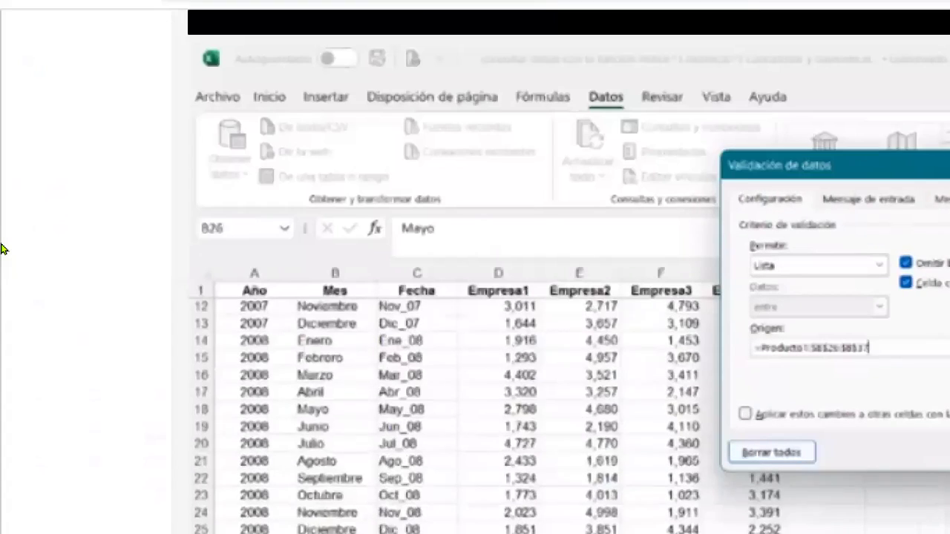
{"action": "scroll", "coordinate": [63, 356], "scroll_direction": "down", "scroll_amount": 2}
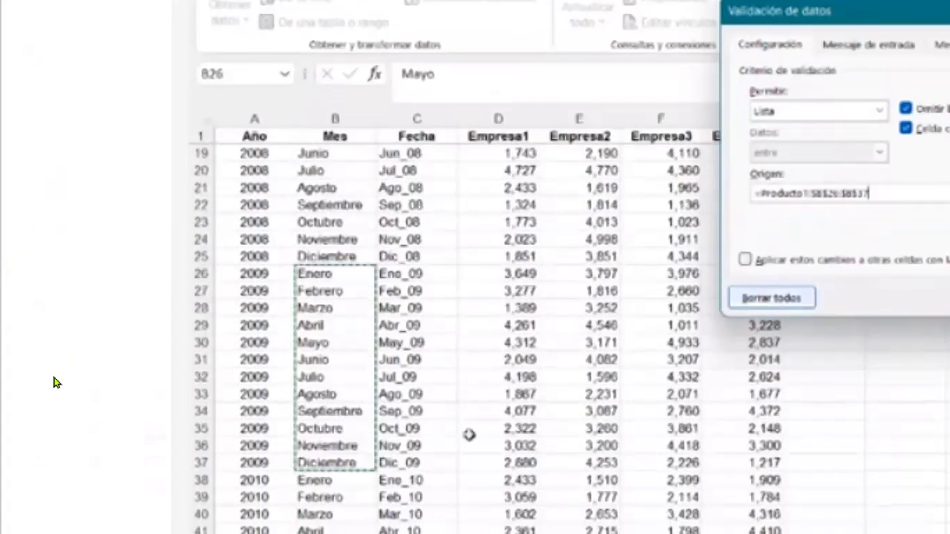
{"action": "key", "text": "Return"}
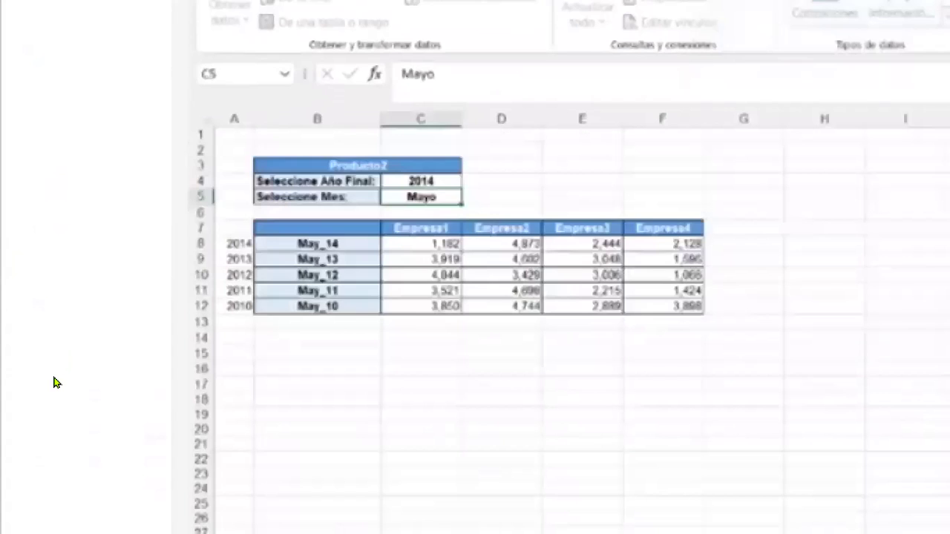
{"action": "left_click", "coordinate": [932, 242]}
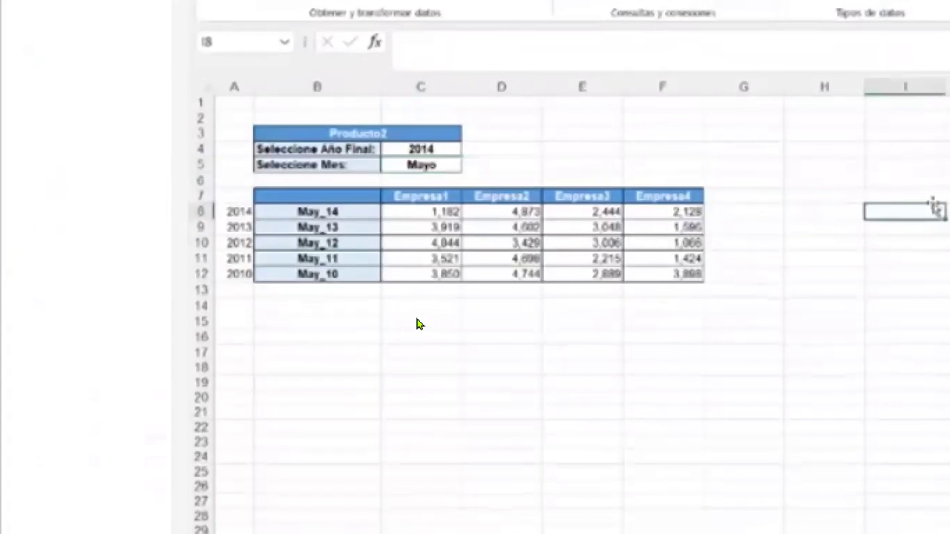
Examine the year reference in A8, the selected month in C5 and the date label formula in B8.
{"action": "left_click", "coordinate": [191, 213]}
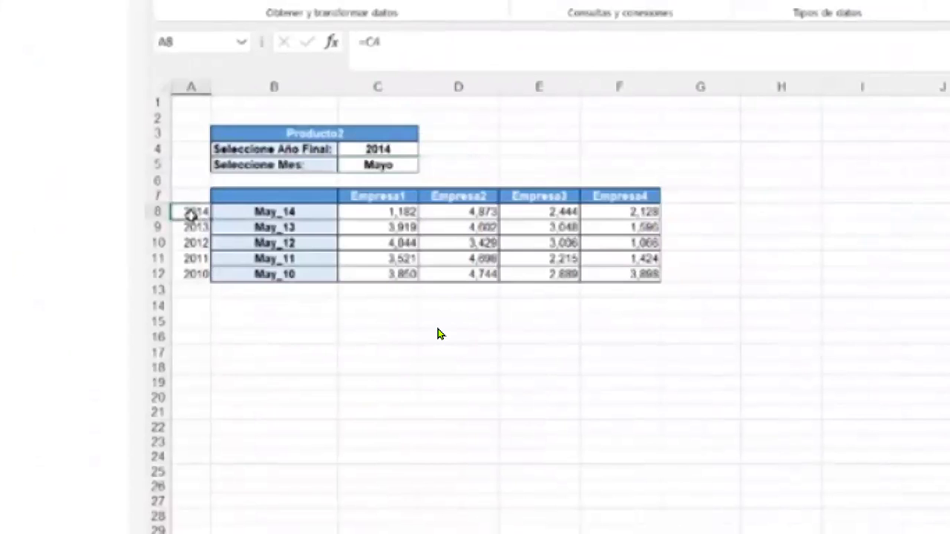
{"action": "left_click", "coordinate": [420, 76]}
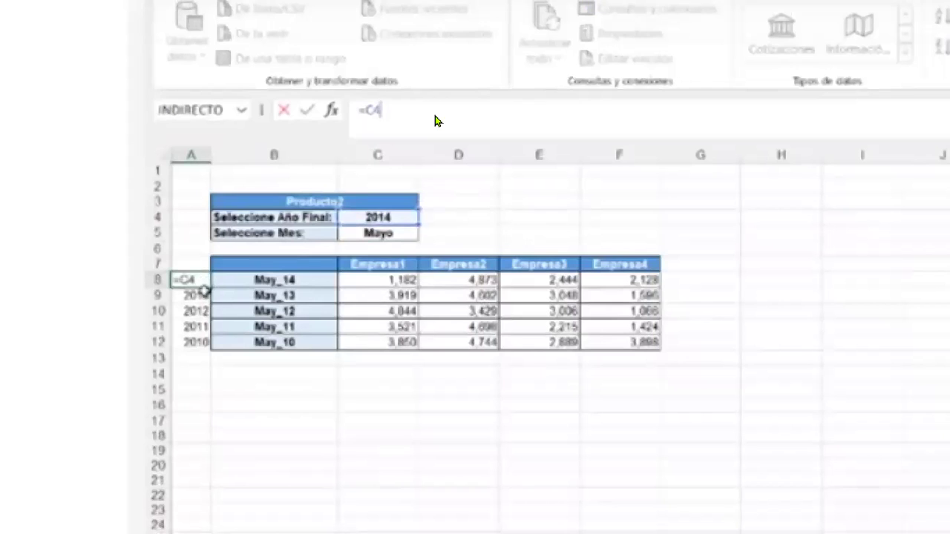
{"action": "key", "text": "Return"}
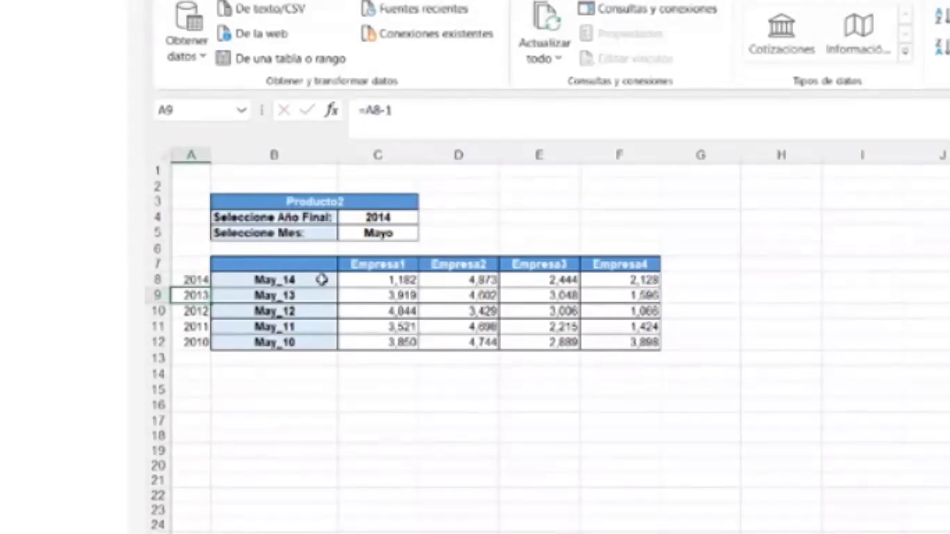
{"action": "left_click", "coordinate": [388, 232]}
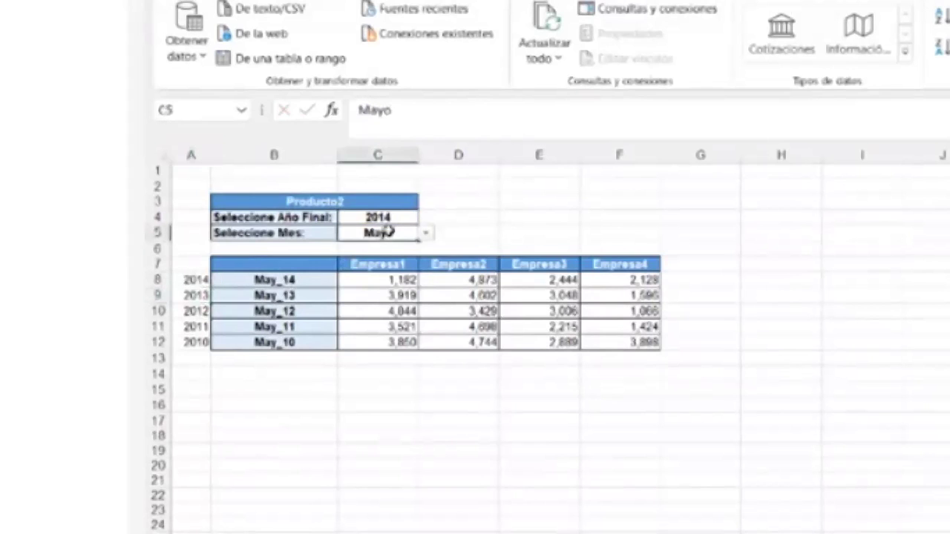
{"action": "left_click", "coordinate": [302, 278]}
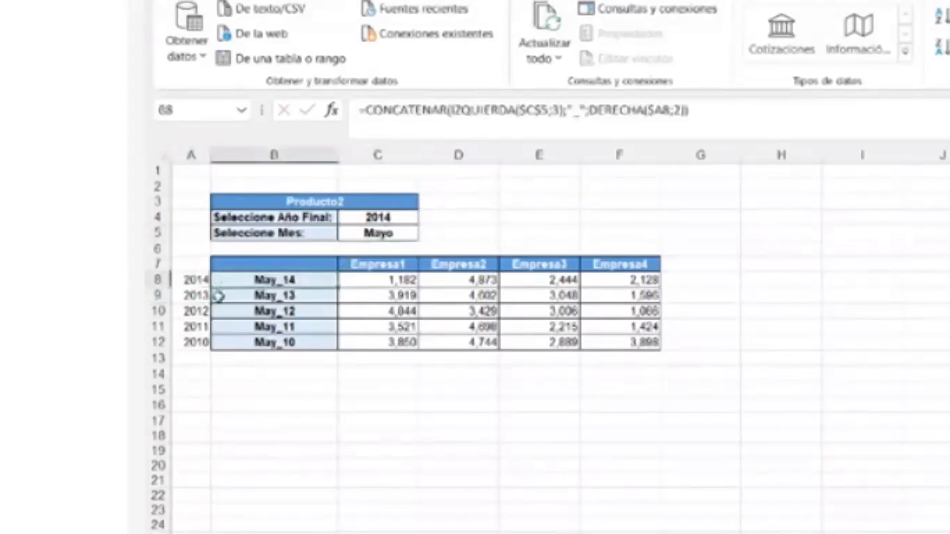
Trace how the year formulas in A8 to A11 derive each year from the cell above, leaving them unchanged.
{"action": "left_click", "coordinate": [191, 278]}
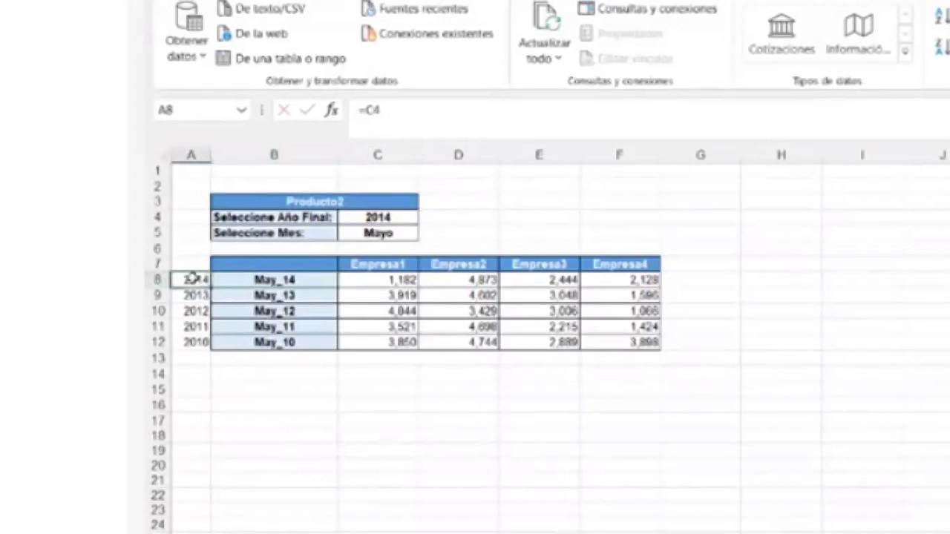
{"action": "left_click", "coordinate": [195, 295]}
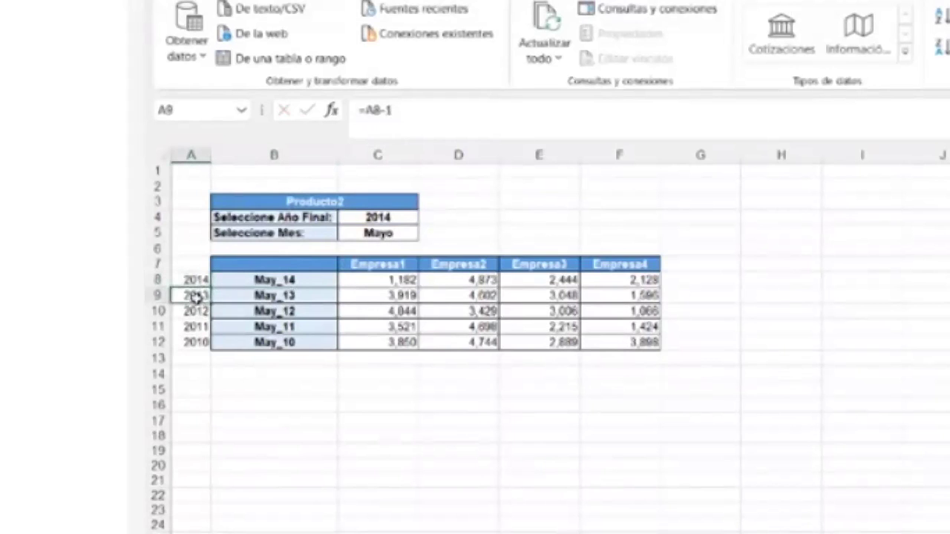
{"action": "left_click", "coordinate": [460, 121]}
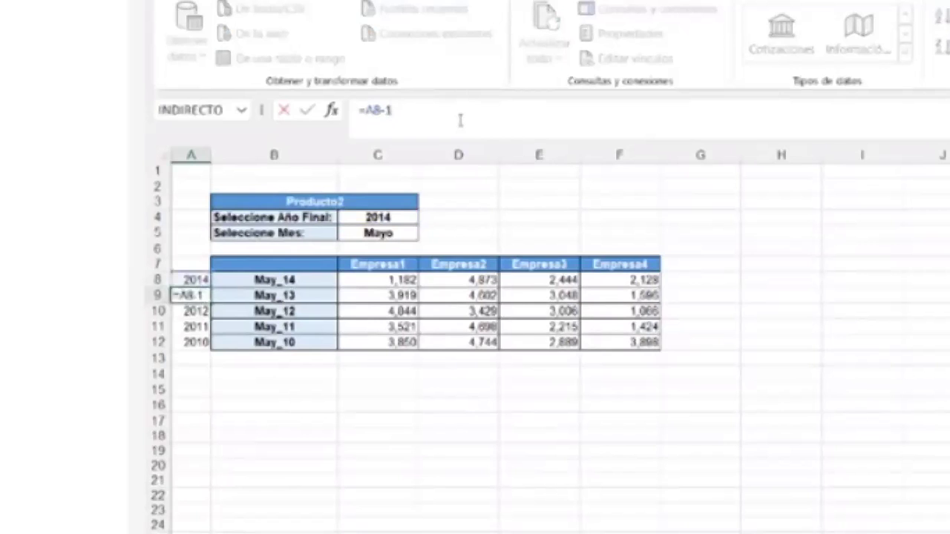
{"action": "key", "text": "Return"}
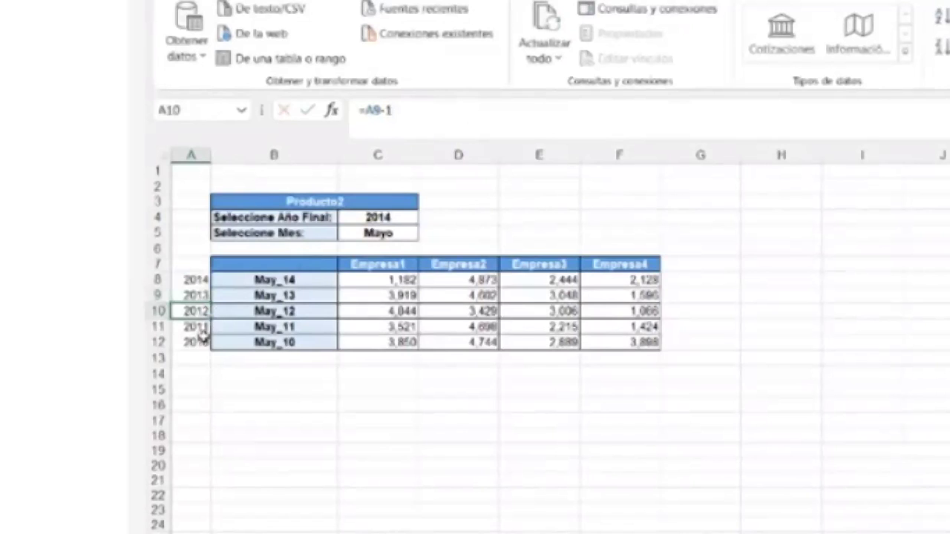
{"action": "left_click", "coordinate": [198, 328]}
{"action": "left_click", "coordinate": [431, 112]}
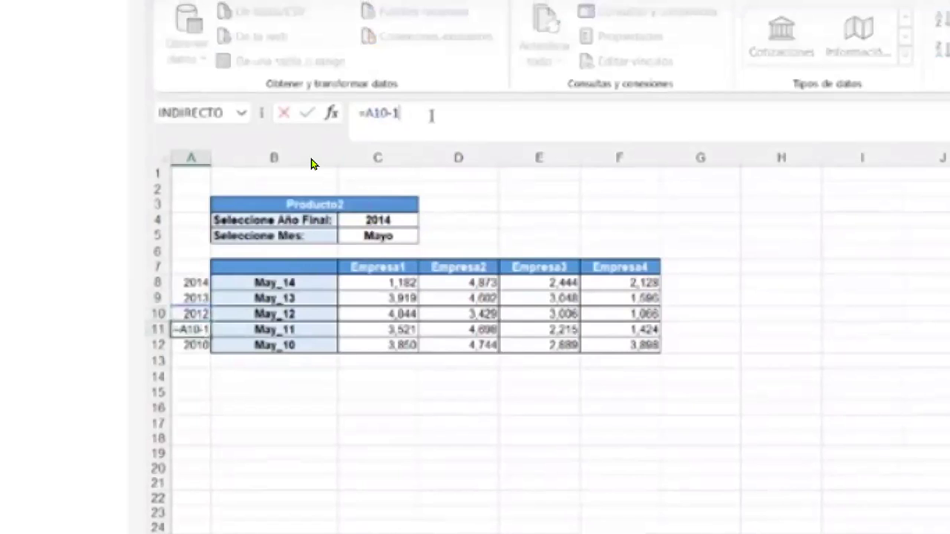
{"action": "key", "text": "Return"}
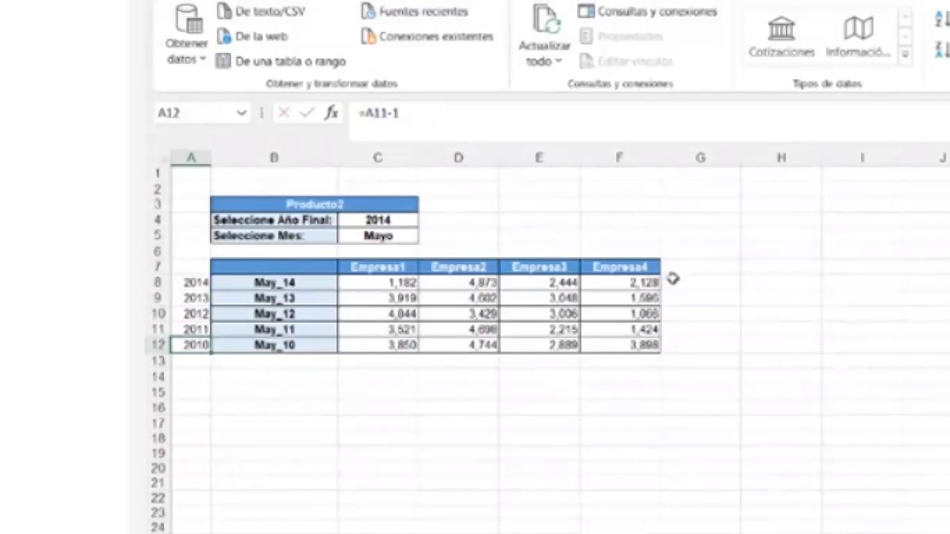
Inspect B8's CONCATENAR formula with IZQUIERDA and DERECHA against the month in C5 and the years in column A.
{"action": "left_click", "coordinate": [293, 284]}
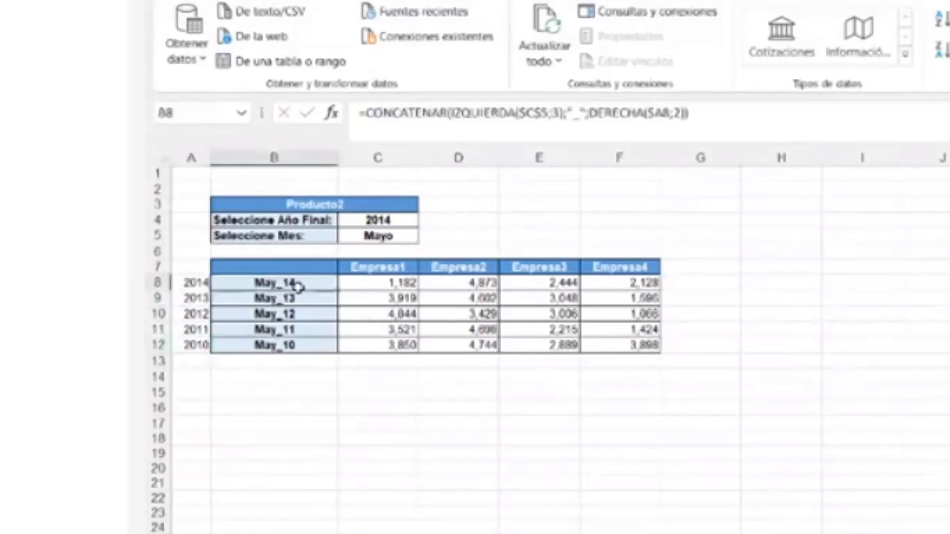
{"action": "left_click", "coordinate": [193, 282]}
{"action": "left_click", "coordinate": [192, 346]}
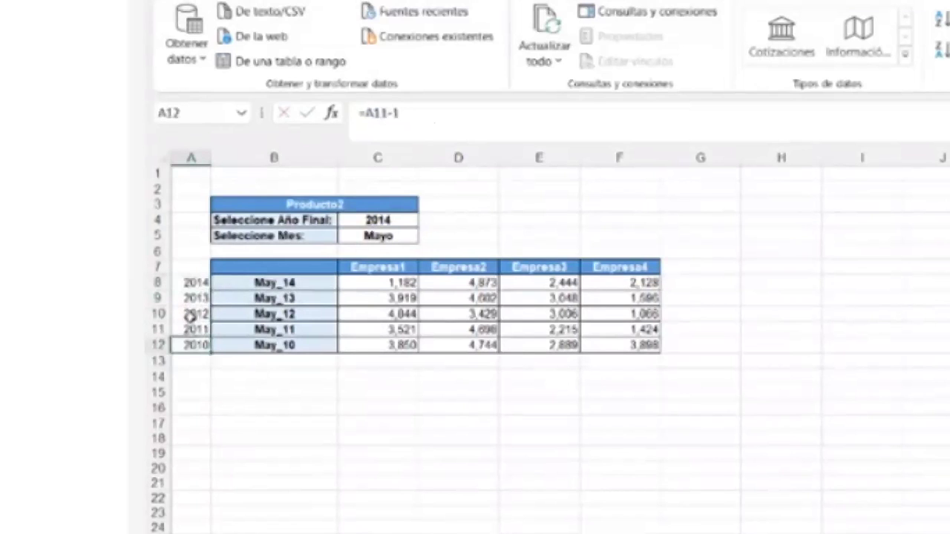
{"action": "left_click", "coordinate": [253, 283]}
{"action": "left_click", "coordinate": [791, 113]}
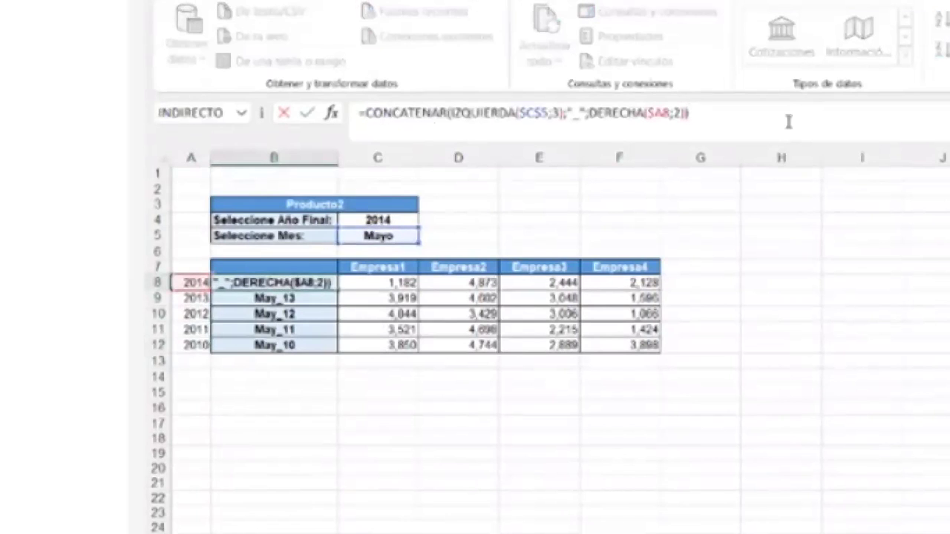
{"action": "key", "text": "Return"}
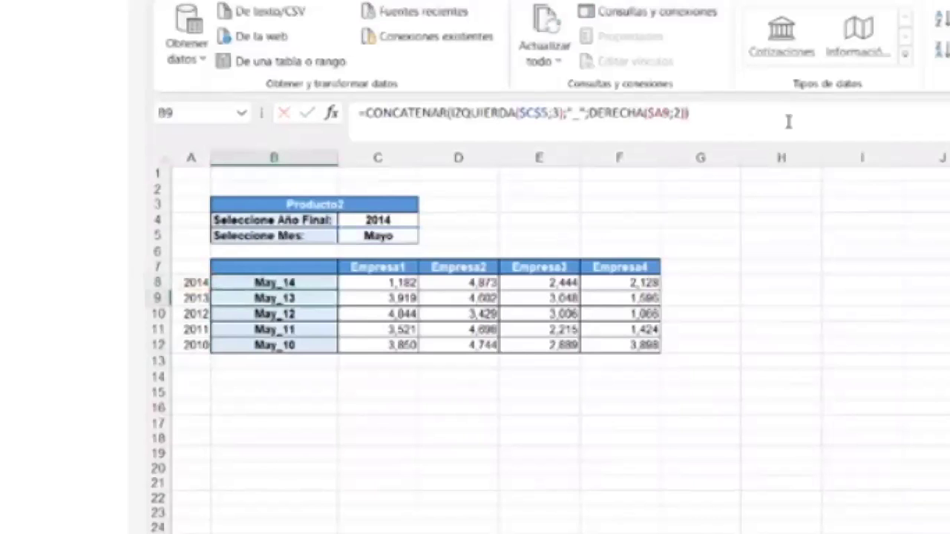
{"action": "left_click", "coordinate": [322, 280]}
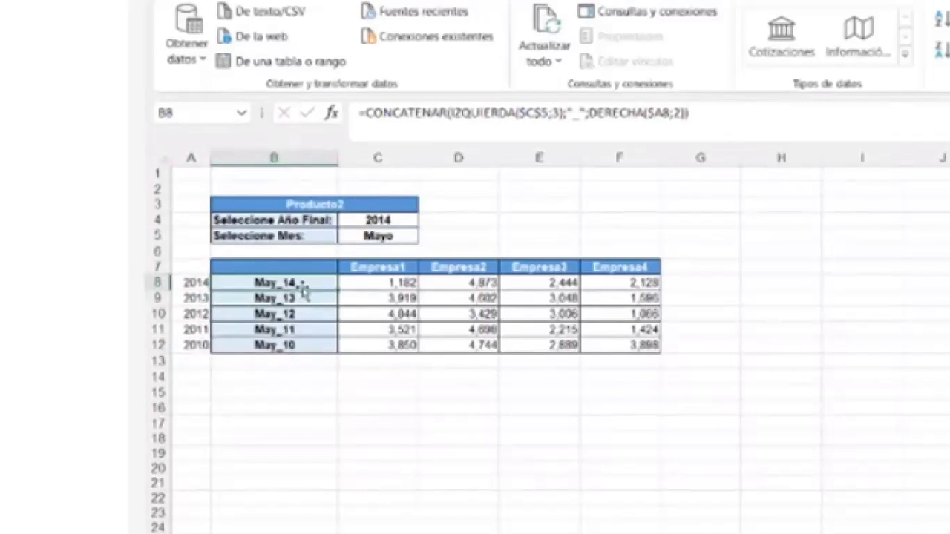
Set Seleccione Año Final in C4 to 2007.
{"action": "left_click", "coordinate": [404, 221]}
{"action": "left_click", "coordinate": [427, 221]}
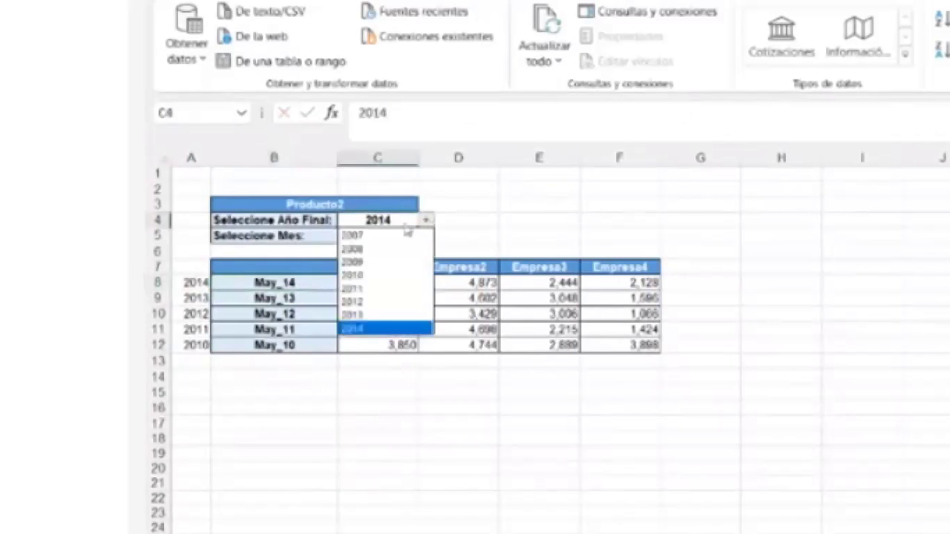
{"action": "left_click", "coordinate": [382, 234]}
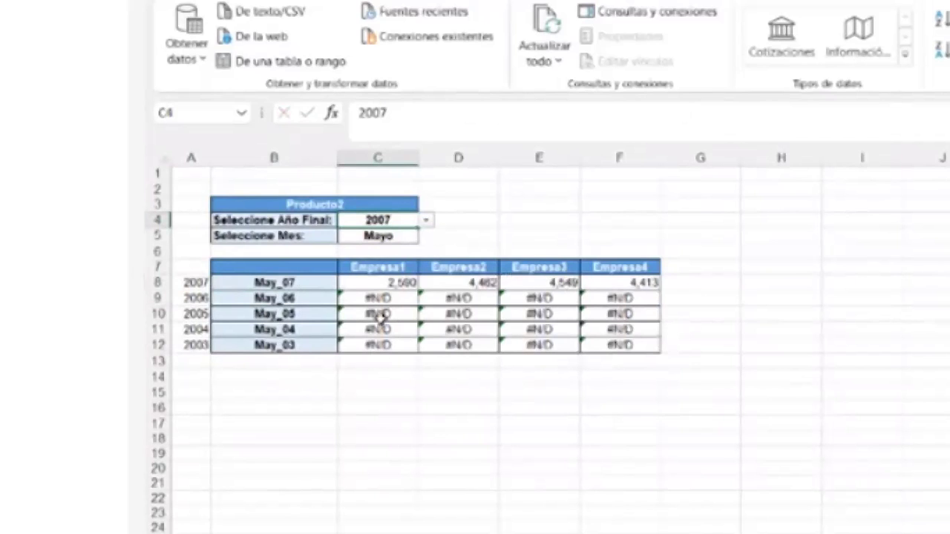
Set the final year in C4 to 2010 and check the date labels in B9 to B12.
{"action": "left_click", "coordinate": [427, 220]}
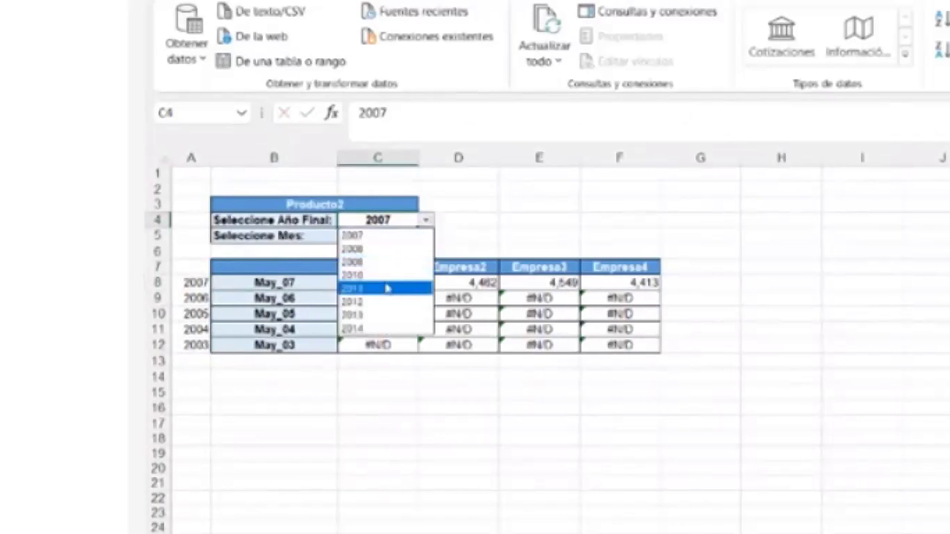
{"action": "left_click", "coordinate": [382, 276]}
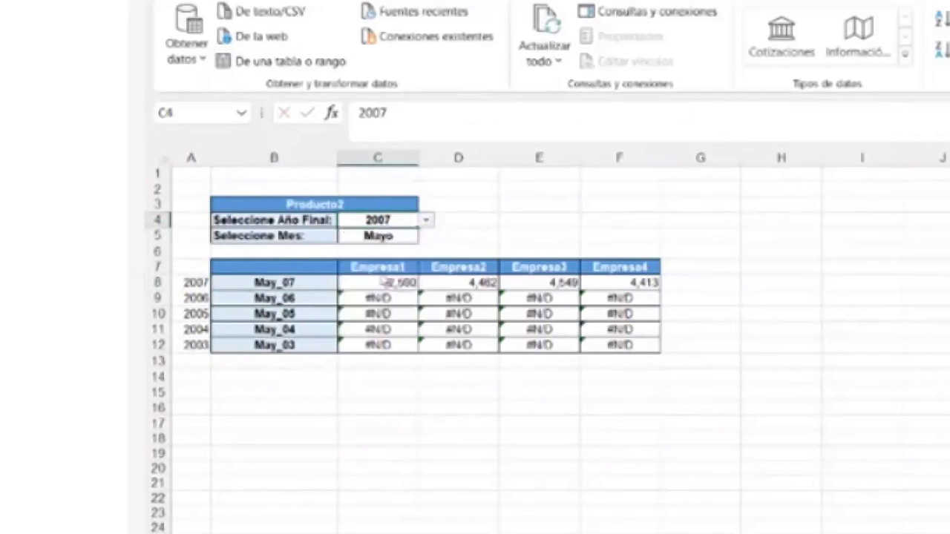
{"action": "left_click", "coordinate": [302, 297]}
{"action": "left_click", "coordinate": [307, 313]}
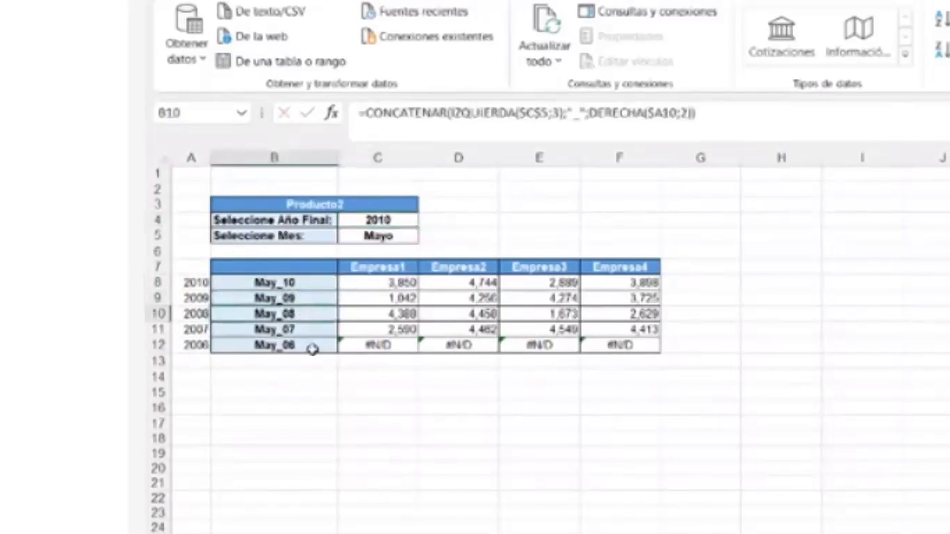
{"action": "left_click", "coordinate": [310, 329]}
{"action": "left_click", "coordinate": [296, 347]}
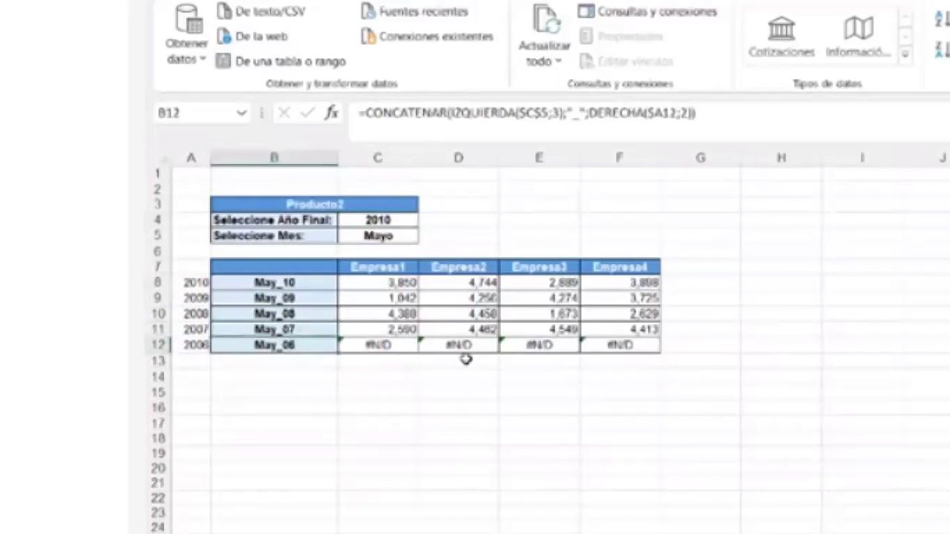
Set the final year in C4 to 2011 and check the first and last date labels in B8 and B12.
{"action": "left_click", "coordinate": [390, 223]}
{"action": "left_click", "coordinate": [428, 221]}
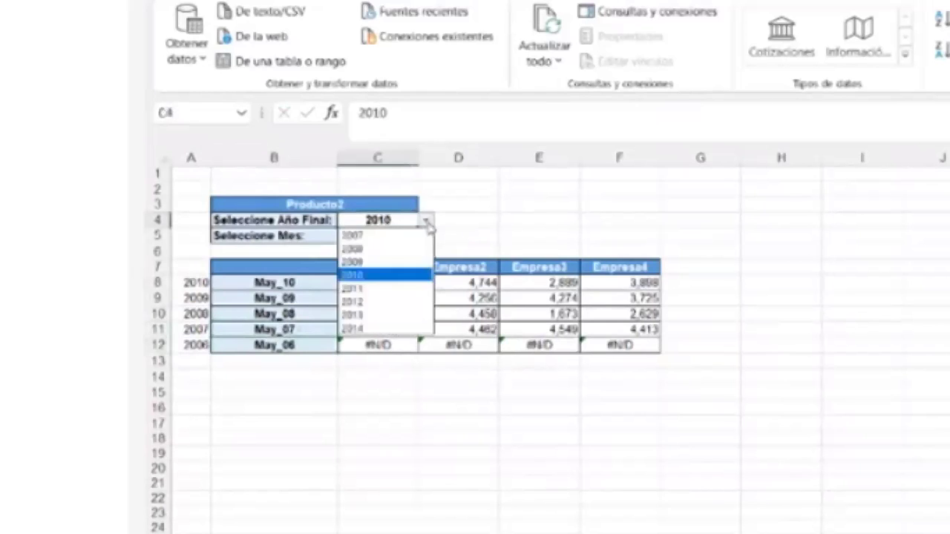
{"action": "left_click", "coordinate": [375, 290]}
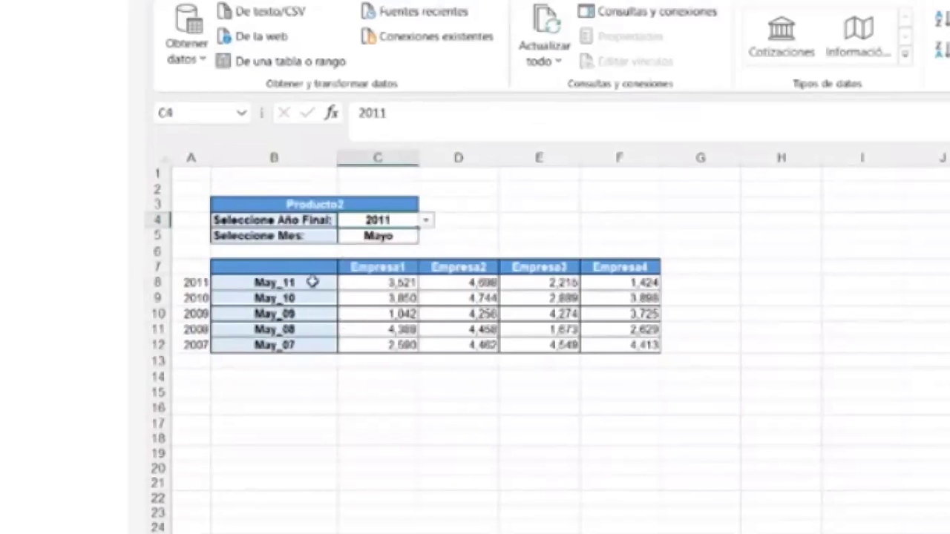
{"action": "left_click", "coordinate": [311, 282]}
{"action": "left_click", "coordinate": [303, 347]}
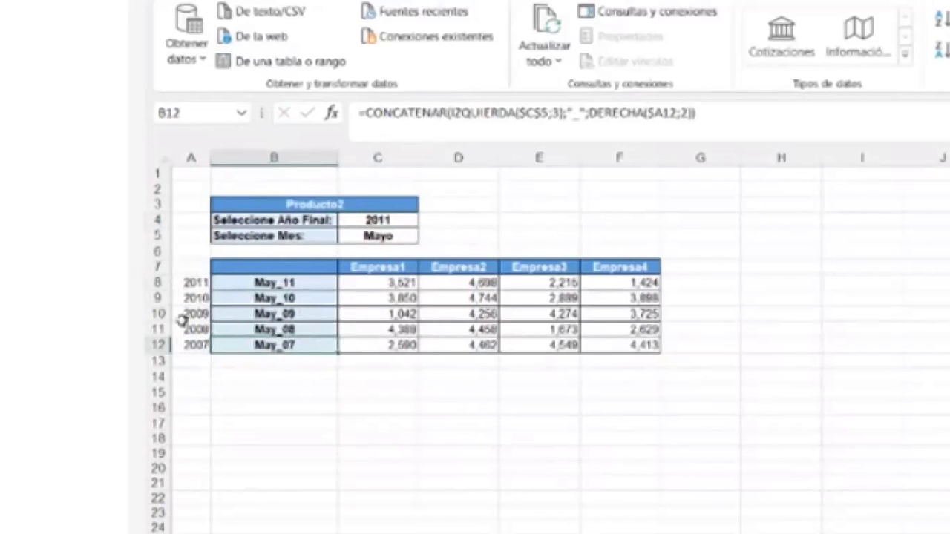
Inspect the year formula in A12 and the CONCATENAR formula in B12 that uses it, without changing either.
{"action": "left_click", "coordinate": [192, 343]}
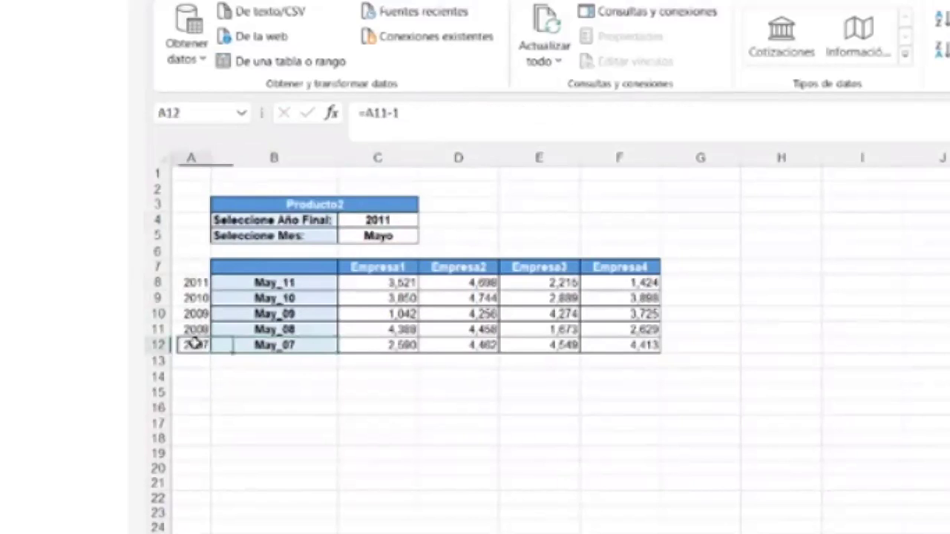
{"action": "left_click", "coordinate": [195, 282]}
{"action": "left_click", "coordinate": [190, 346]}
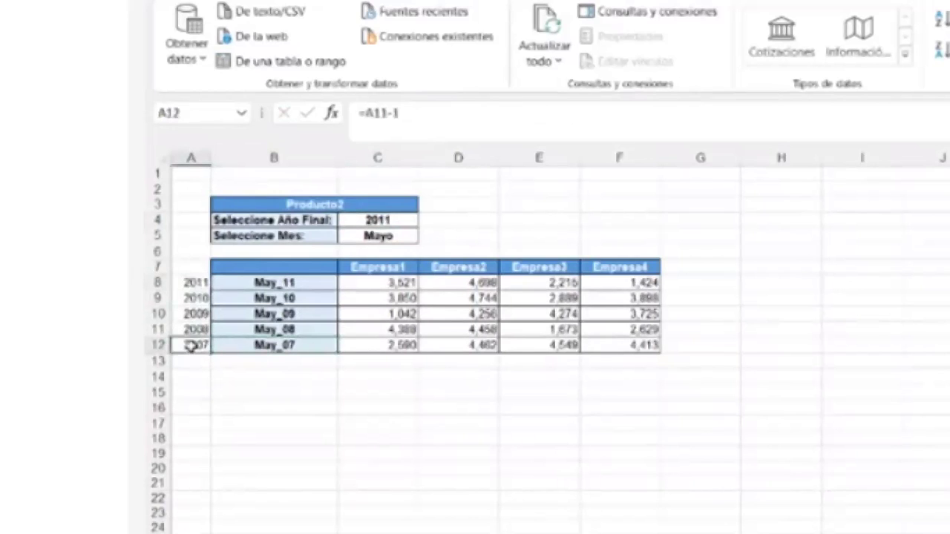
{"action": "left_click", "coordinate": [482, 112]}
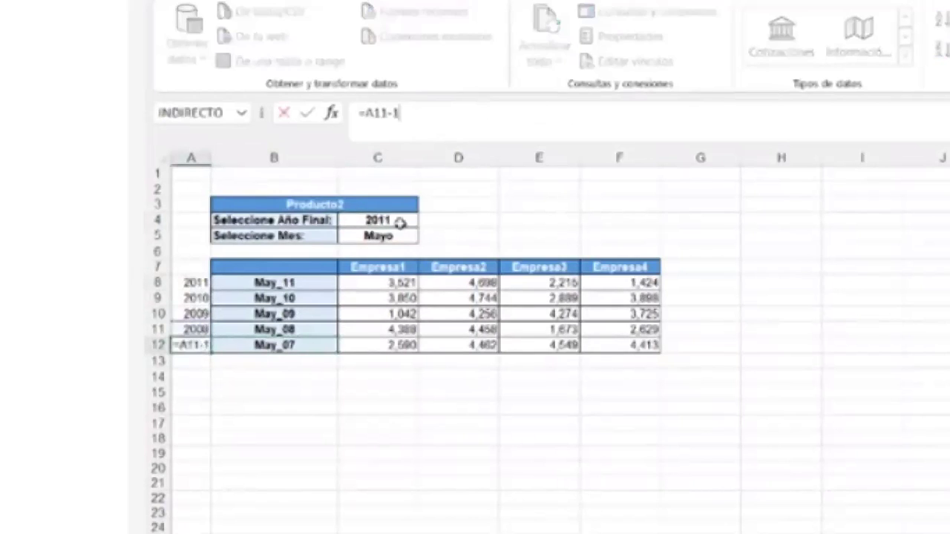
{"action": "left_click", "coordinate": [301, 346]}
{"action": "left_click", "coordinate": [751, 109]}
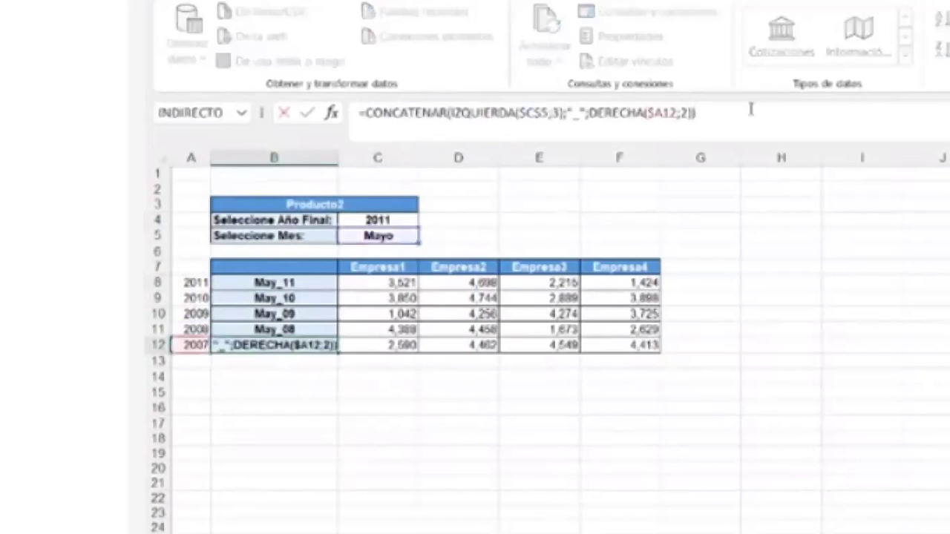
{"action": "key", "text": "Return"}
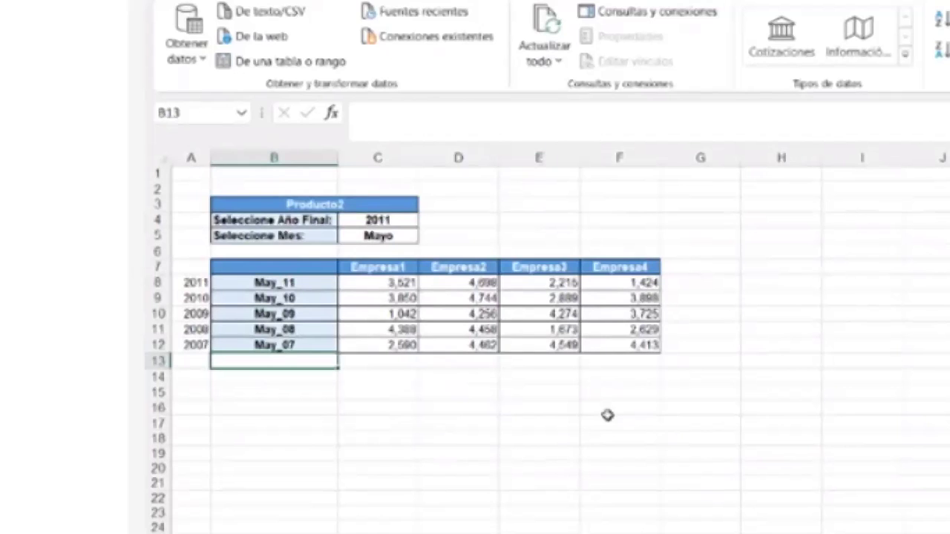
Examine the INDICE, INDIRECTO and COINCIDIR formula in C8 and its highlighted references, leaving it unchanged.
{"action": "left_click", "coordinate": [495, 449]}
{"action": "left_click", "coordinate": [400, 282]}
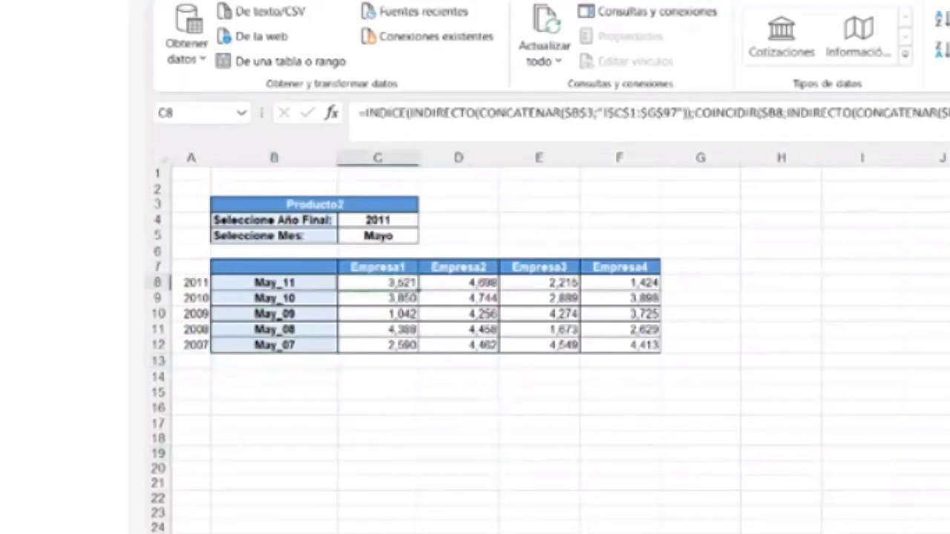
{"action": "key", "text": "F2"}
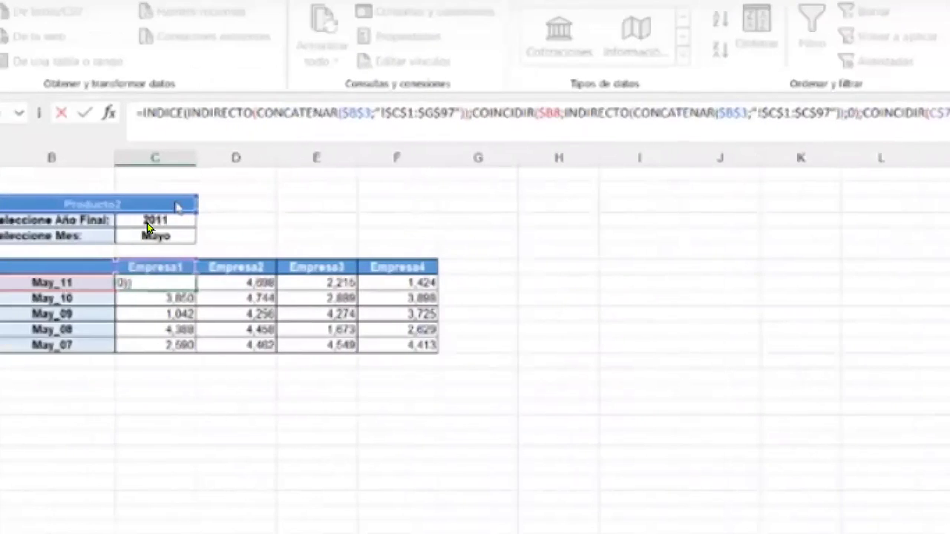
{"action": "key", "text": "Return"}
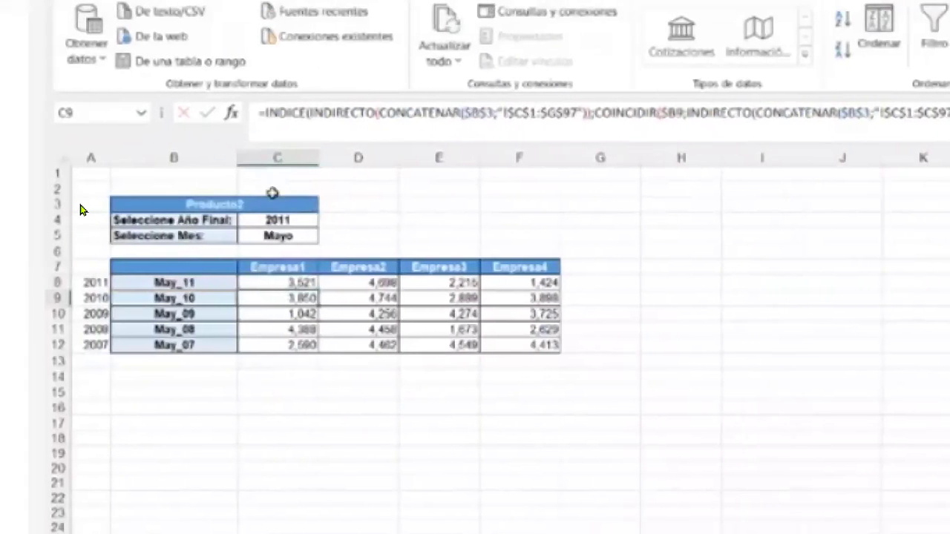
Choose Producto1 from the product list in B3.
{"action": "left_click", "coordinate": [188, 204]}
{"action": "left_click", "coordinate": [326, 205]}
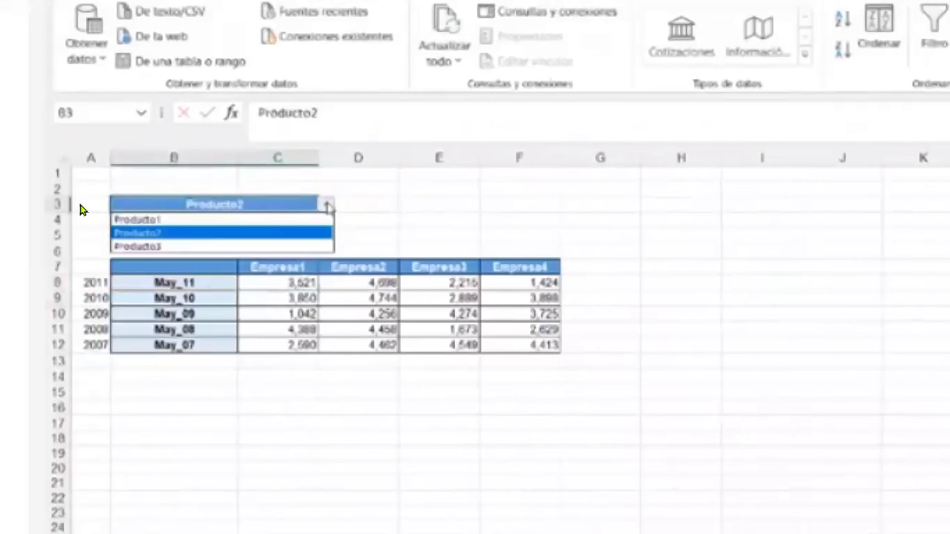
{"action": "left_click", "coordinate": [188, 221]}
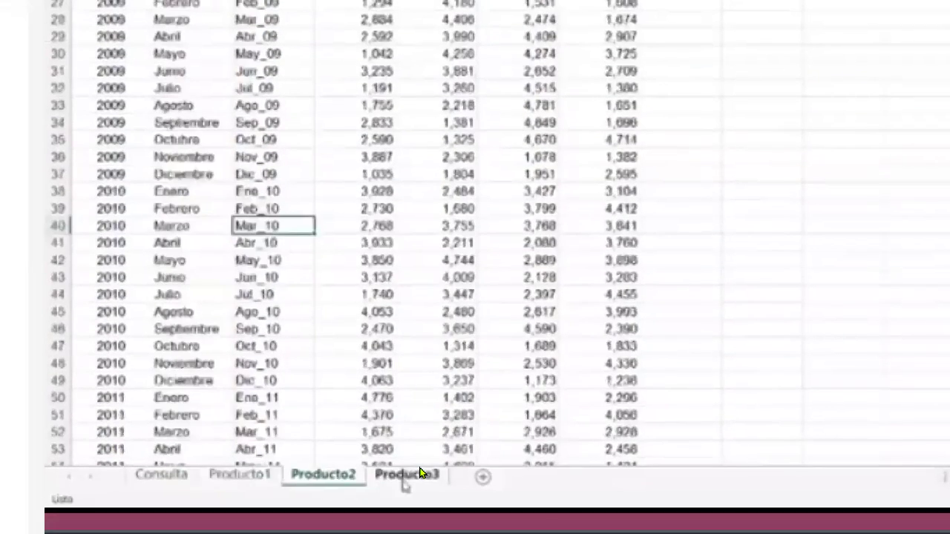
View the Producto3 and Producto1 sheets, and choose Producto2 from the product list in B3 of Consulta.
{"action": "left_click", "coordinate": [421, 472]}
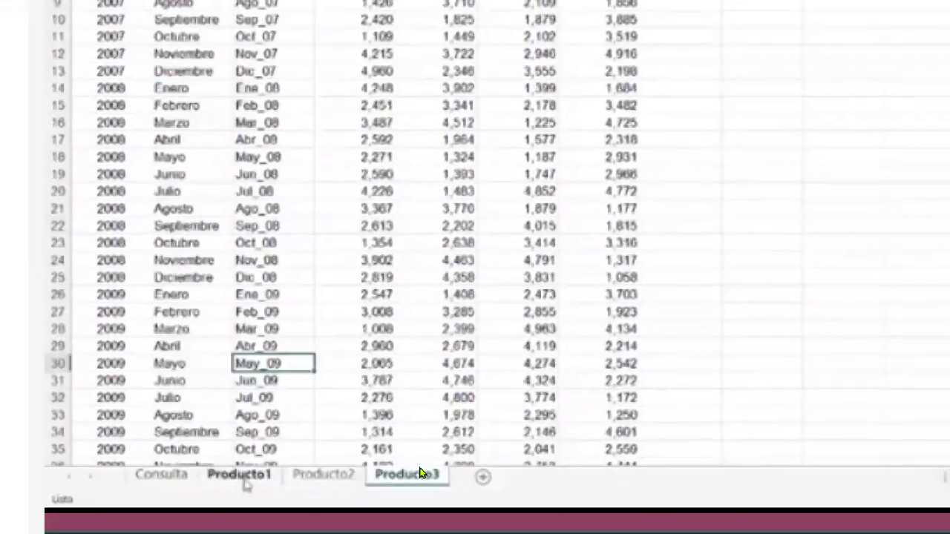
{"action": "left_click", "coordinate": [243, 476]}
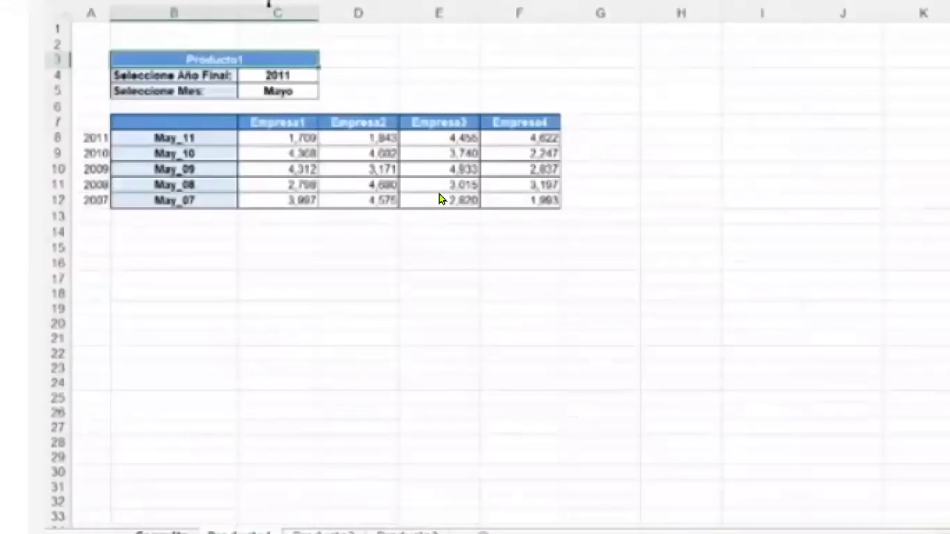
{"action": "left_click", "coordinate": [328, 61]}
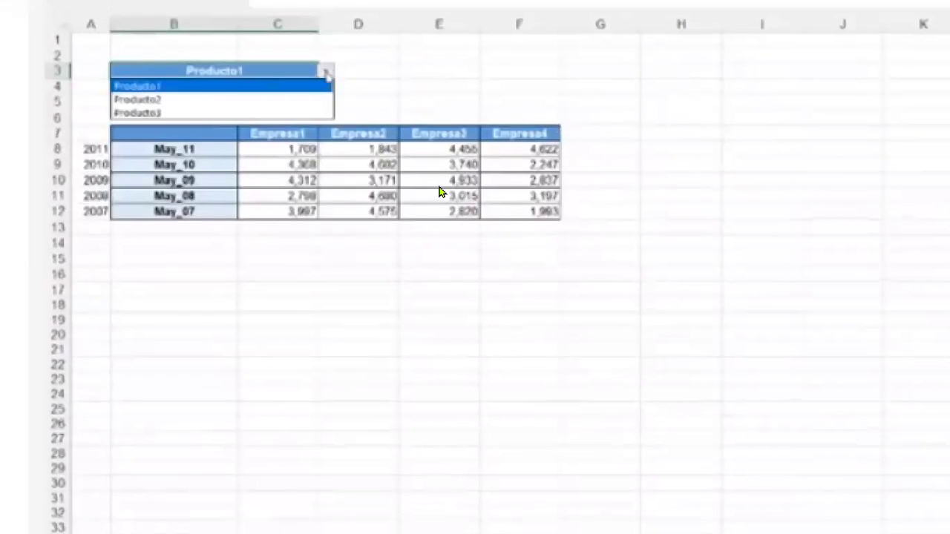
{"action": "left_click", "coordinate": [191, 99]}
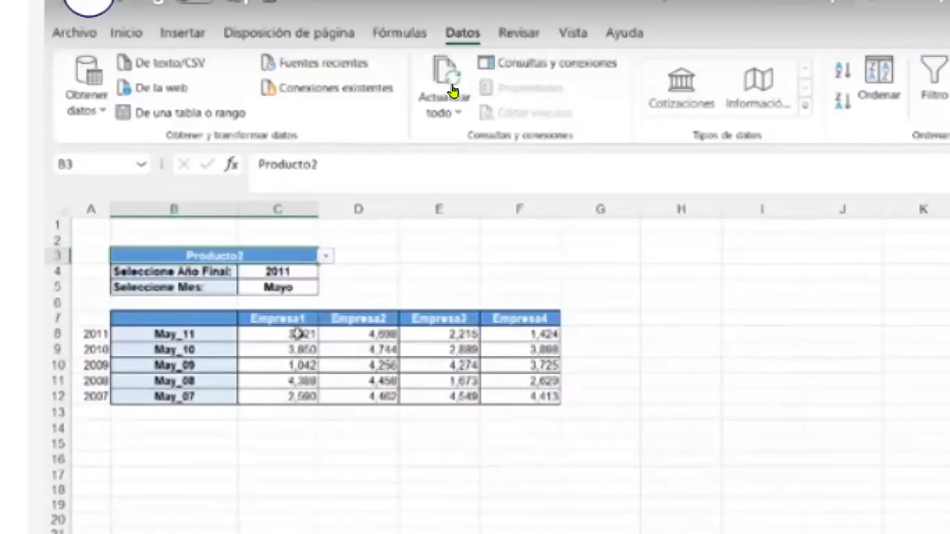
Inspect the INDICE and INDIRECTO formula in C8 that builds its range from the product in B3, leaving it unchanged.
{"action": "left_click", "coordinate": [299, 320]}
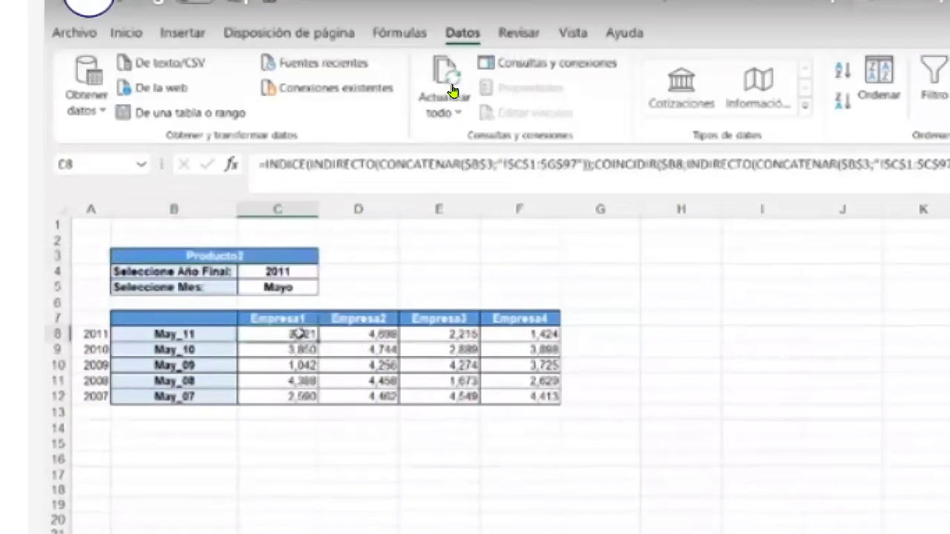
{"action": "left_click", "coordinate": [497, 165]}
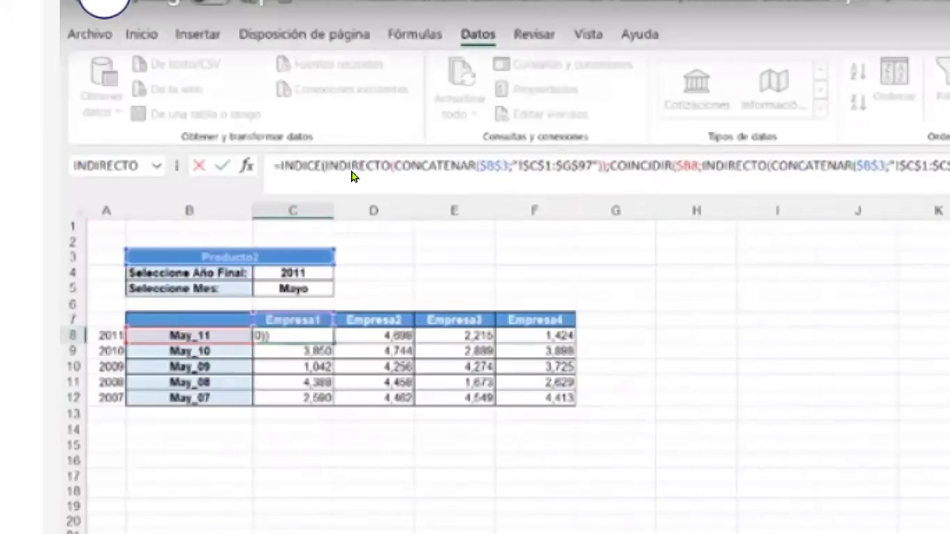
{"action": "key", "text": "Return"}
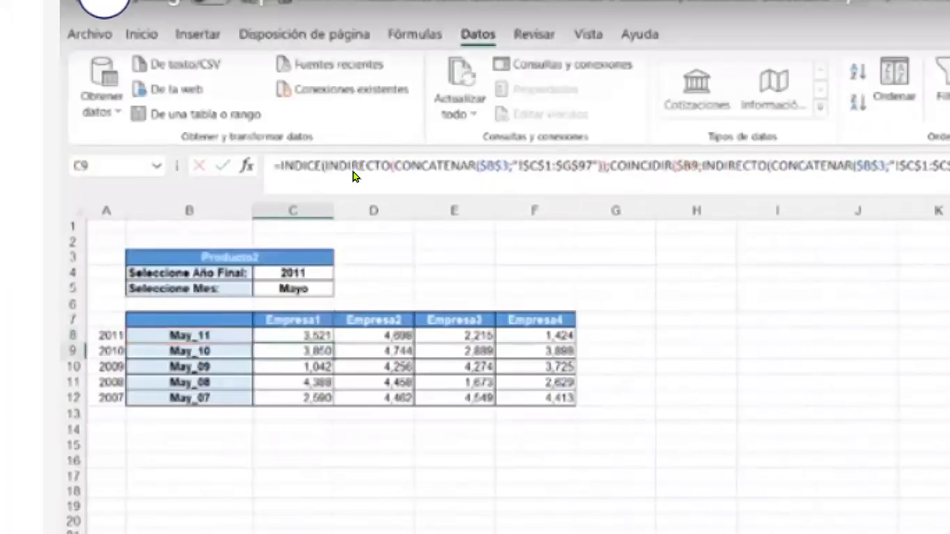
Trace the range used by INDICE on the Producto1 sheet by highlighting columns C to G from the headers down past December 2014.
{"action": "key", "text": "ctrl+Page_Up"}
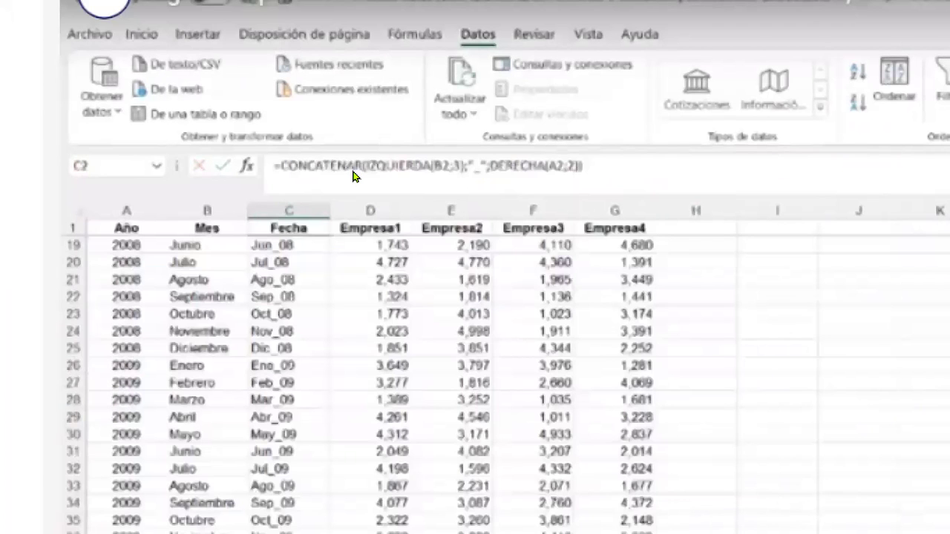
{"action": "key", "text": "Up"}
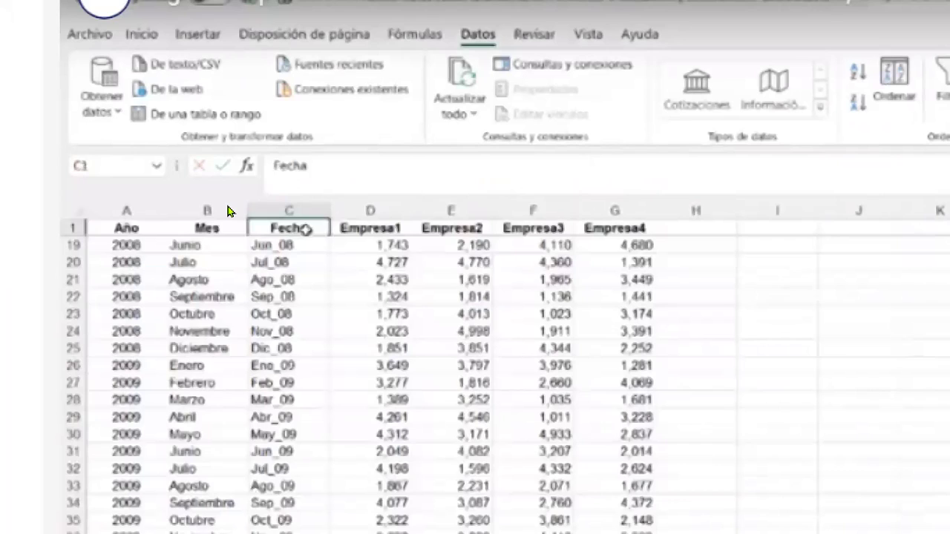
{"action": "key", "text": "ctrl+space"}
{"action": "key", "text": "shift+Right"}
{"action": "key", "text": "shift+Right"}
{"action": "key", "text": "shift+Right"}
{"action": "key", "text": "shift+Right"}
{"action": "scroll", "coordinate": [227, 208], "scroll_direction": "up", "scroll_amount": 5}
{"action": "scroll", "coordinate": [322, 215], "scroll_direction": "down", "scroll_amount": 20}
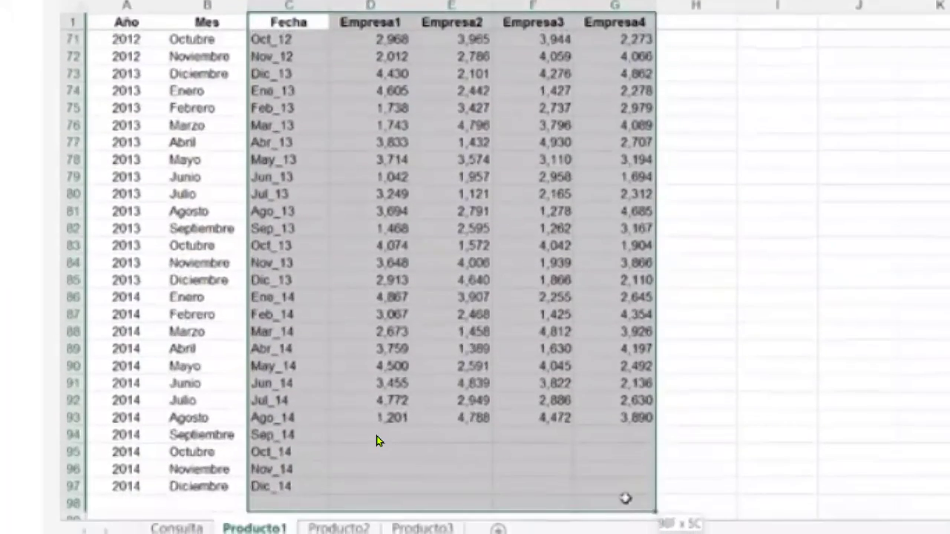
{"action": "key", "text": "Return"}
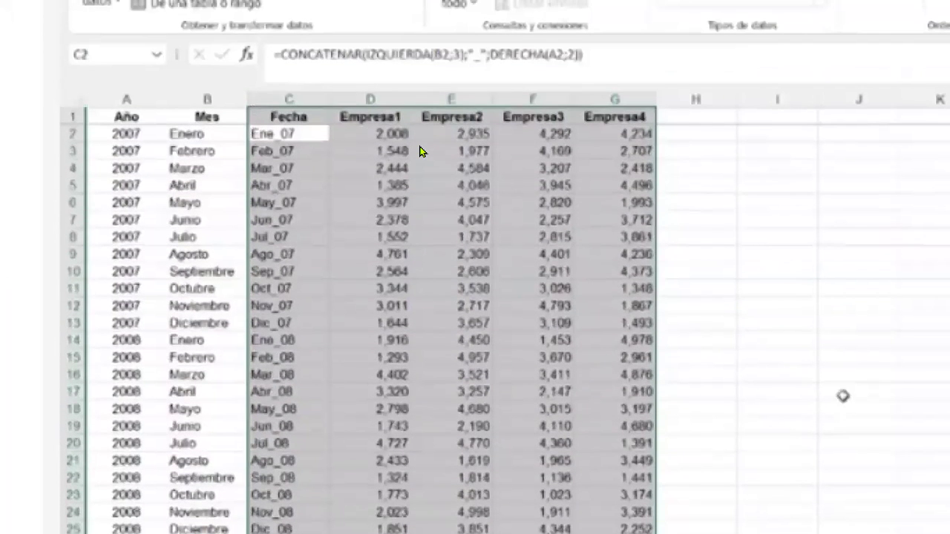
{"action": "left_click", "coordinate": [842, 396]}
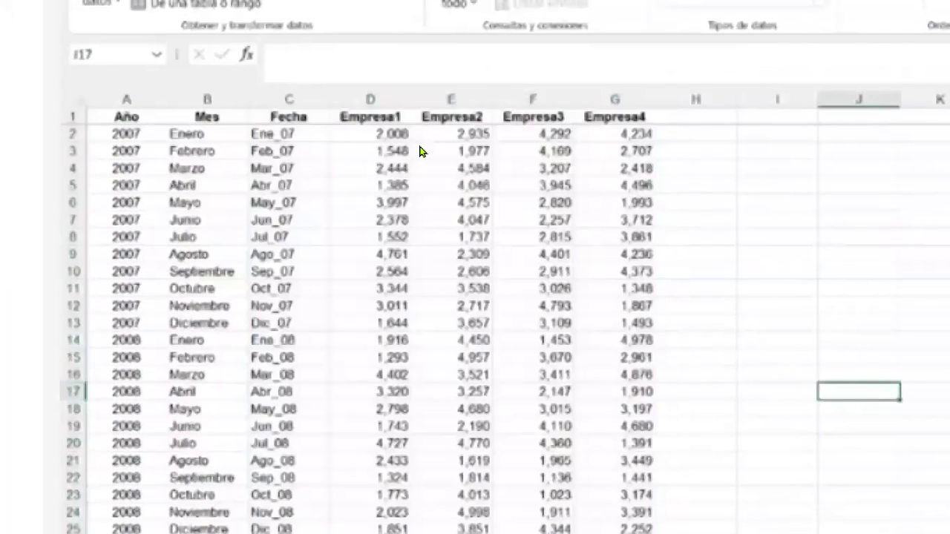
Examine the row and column COINCIDIR arguments in the C9 formula on Consulta, leaving the formula unchanged.
{"action": "key", "text": "ctrl+Page_Down"}
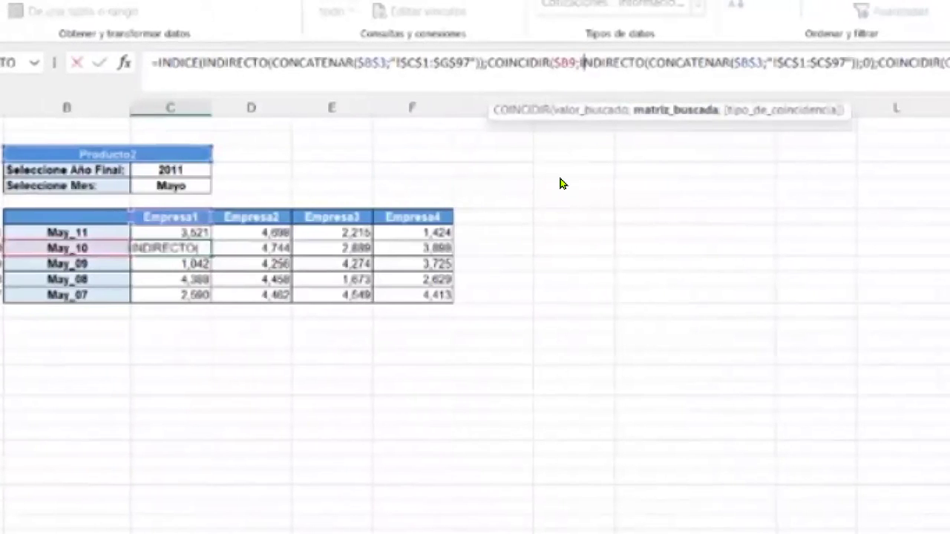
{"action": "key", "text": "End"}
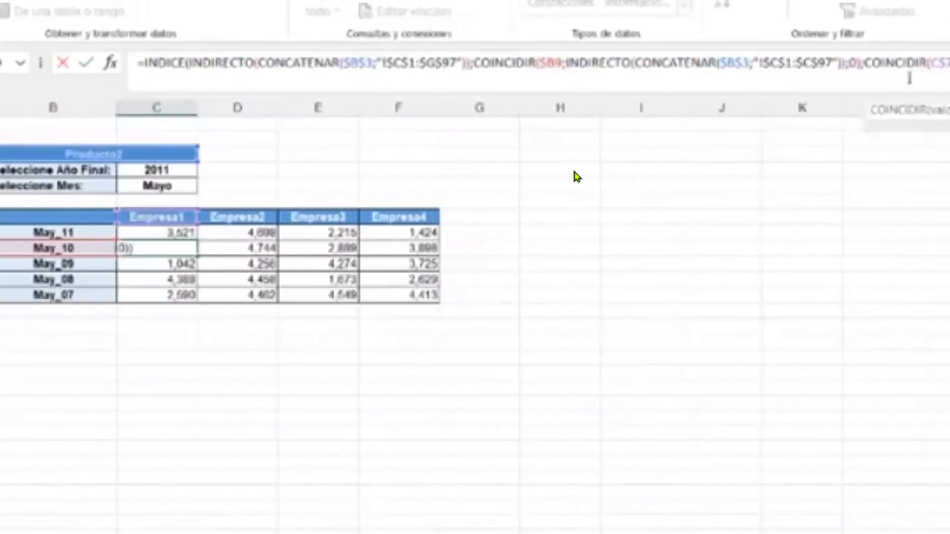
{"action": "key", "text": "Left"}
{"action": "key", "text": "Left"}
{"action": "key", "text": "Left"}
{"action": "key", "text": "Left"}
{"action": "key", "text": "Left"}
{"action": "key", "text": "Left"}
{"action": "key", "text": "Left"}
{"action": "key", "text": "Left"}
{"action": "key", "text": "Left"}
{"action": "key", "text": "Left"}
{"action": "key", "text": "Left"}
{"action": "key", "text": "Left"}
{"action": "key", "text": "Left"}
{"action": "key", "text": "Left"}
{"action": "key", "text": "Left"}
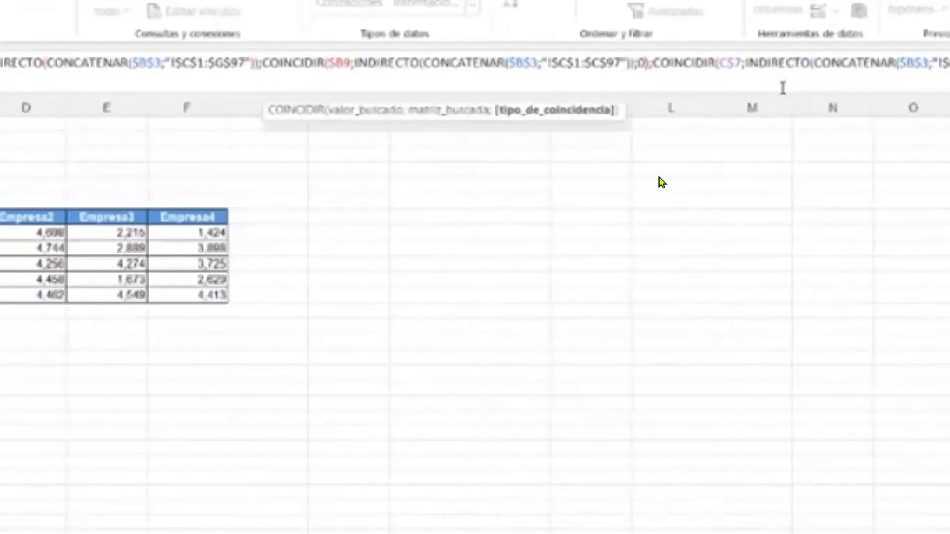
{"action": "type", "text": "));"}
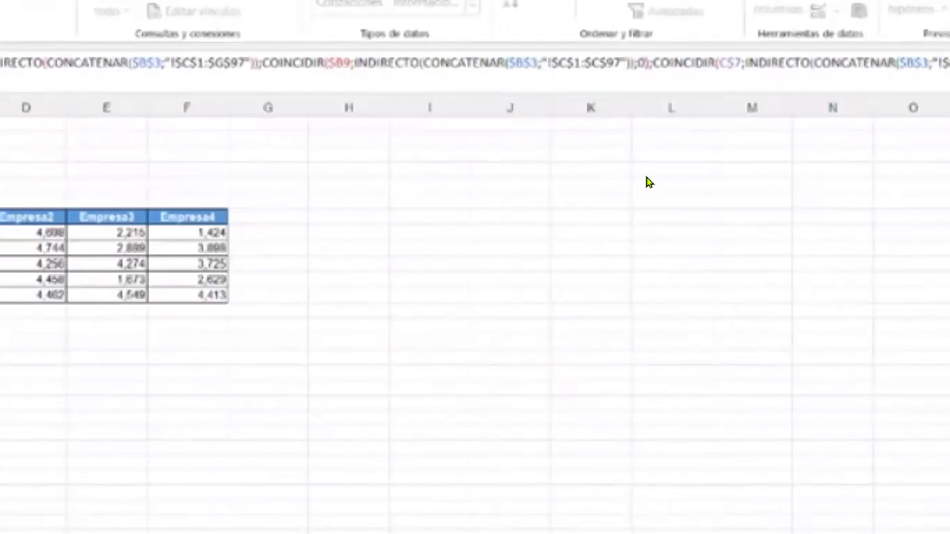
{"action": "key", "text": "Return"}
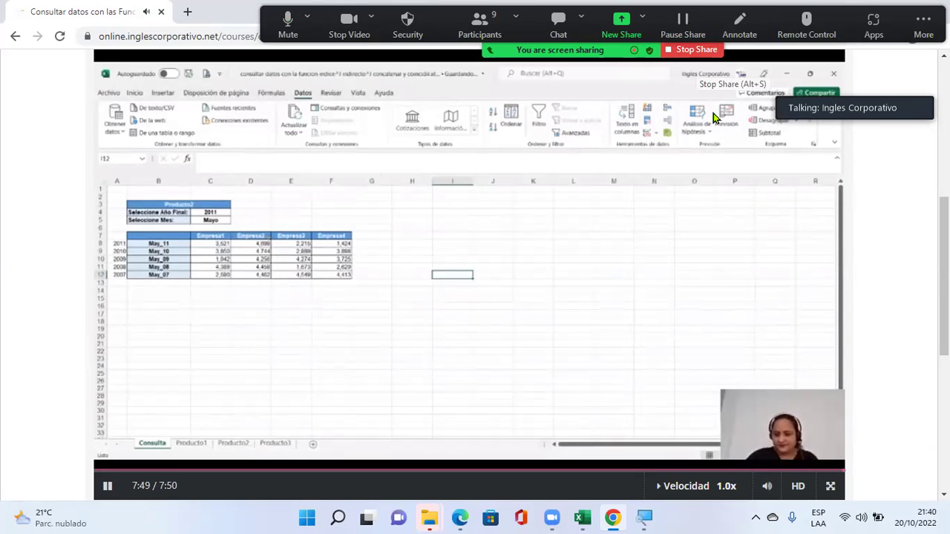
Switch to the Consulta_de_Datos workbook in Excel and show the Consulta sheet from A1 at 205% zoom.
{"action": "key", "text": "alt+s"}
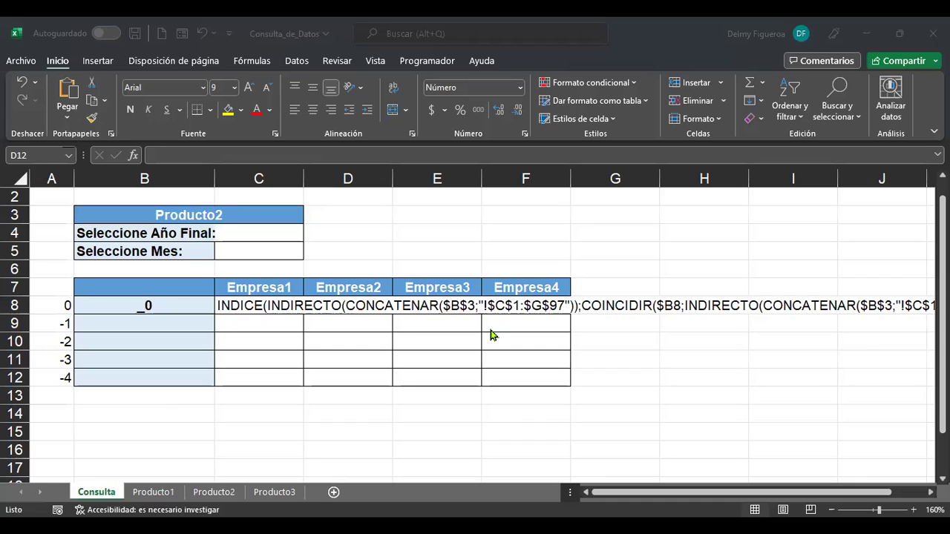
{"action": "scroll", "coordinate": [490, 335], "scroll_direction": "up", "scroll_amount": 3}
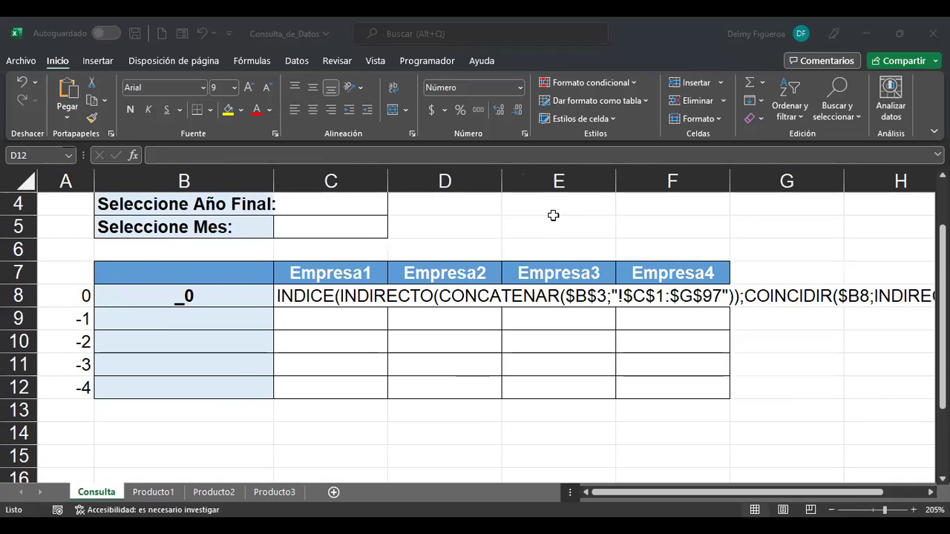
{"action": "key", "text": "ctrl+Home"}
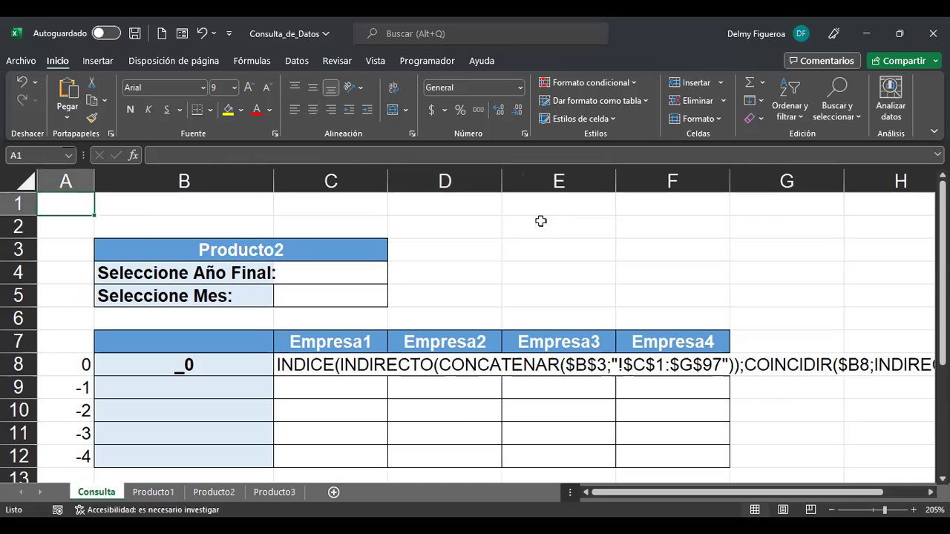
Check the options in the product list of B3, keeping Producto2 selected.
{"action": "left_click", "coordinate": [347, 244]}
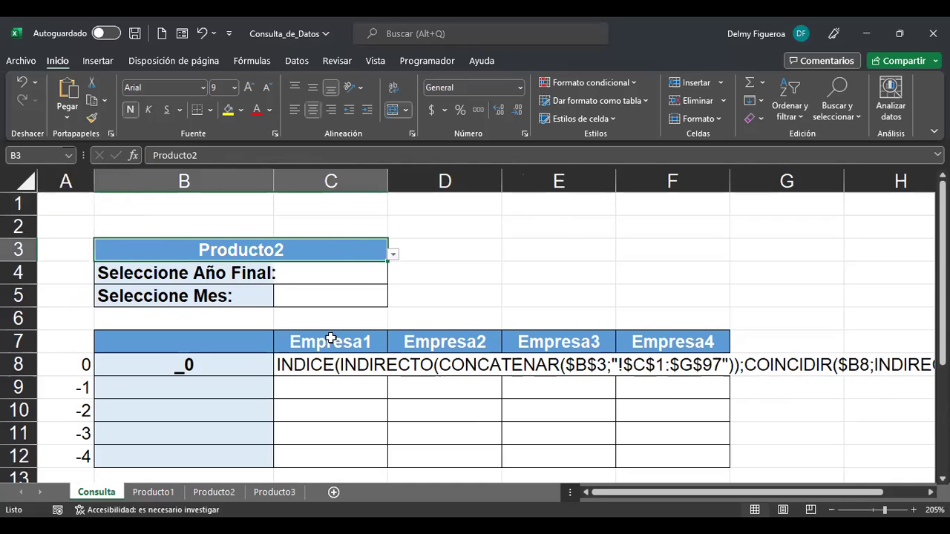
{"action": "left_click", "coordinate": [356, 389]}
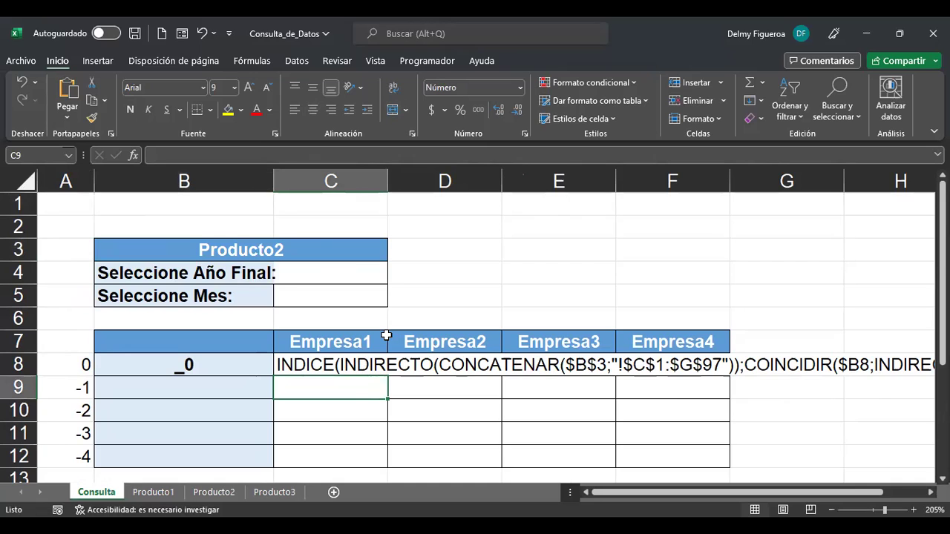
{"action": "left_click", "coordinate": [306, 251]}
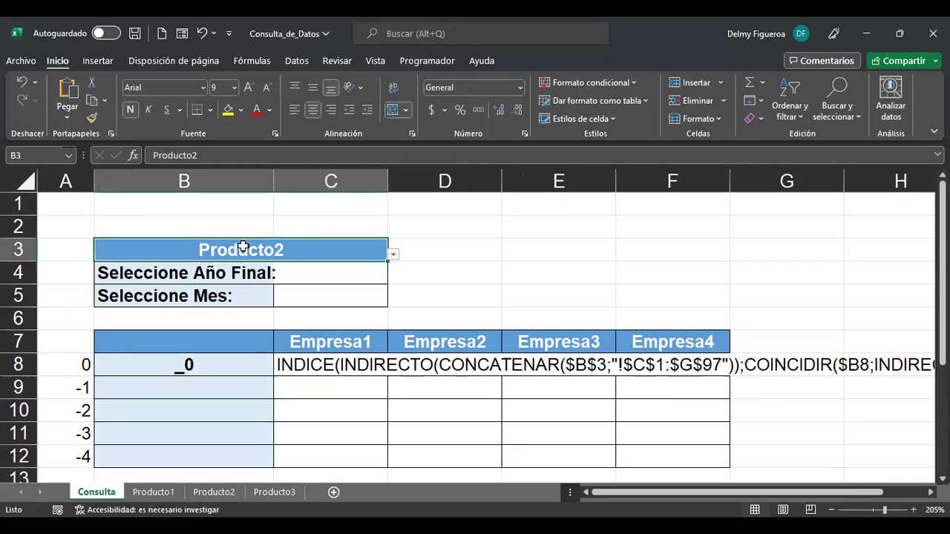
{"action": "left_click", "coordinate": [393, 255]}
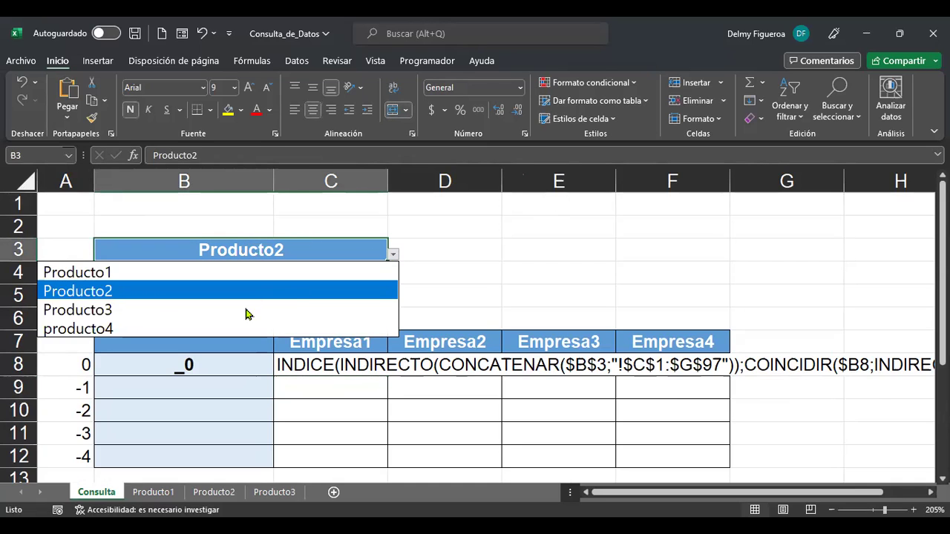
{"action": "key", "text": "Down"}
{"action": "key", "text": "Return"}
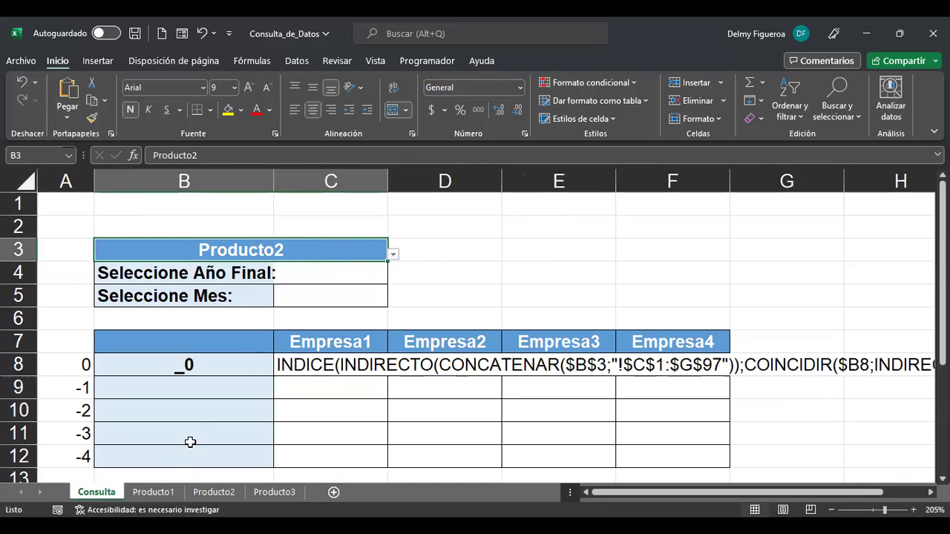
Compare the data layout of the Producto1, Producto2 and Producto3 sheets and return to Consulta.
{"action": "left_click", "coordinate": [154, 492]}
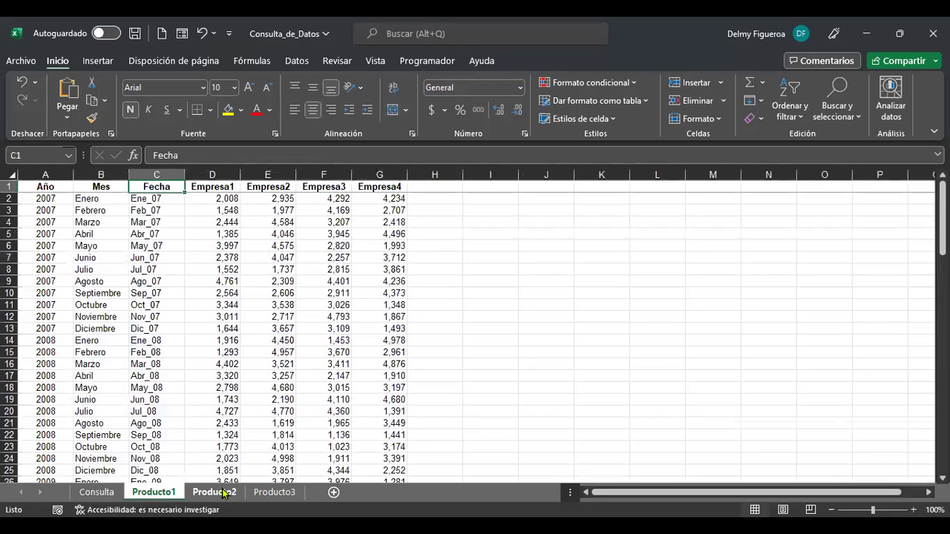
{"action": "left_click", "coordinate": [219, 492]}
{"action": "left_click", "coordinate": [282, 492]}
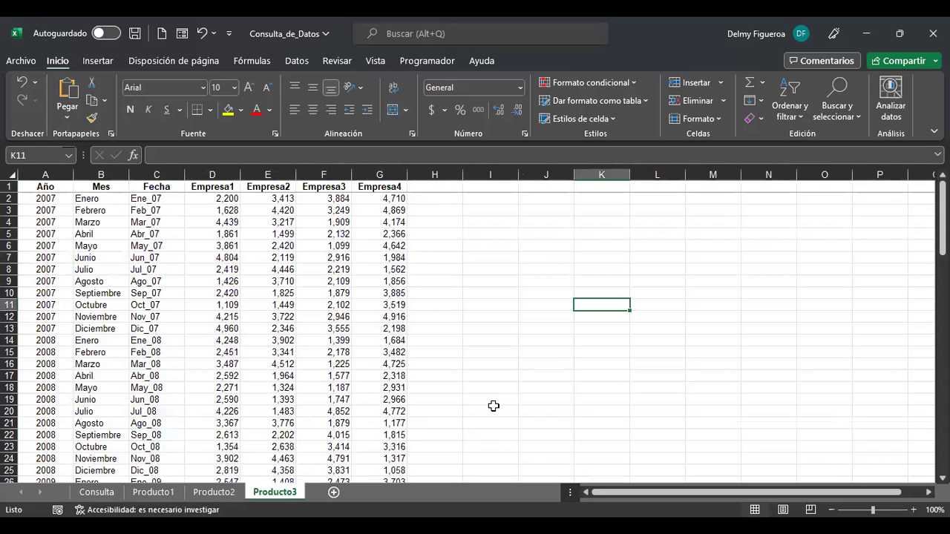
{"action": "key", "text": "ctrl+Home"}
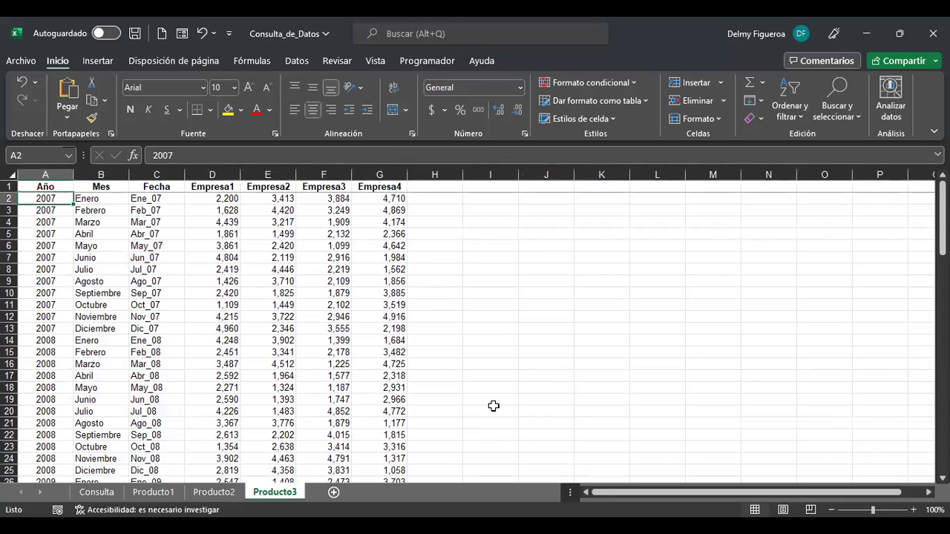
{"action": "left_click", "coordinate": [213, 495]}
{"action": "left_click", "coordinate": [156, 493]}
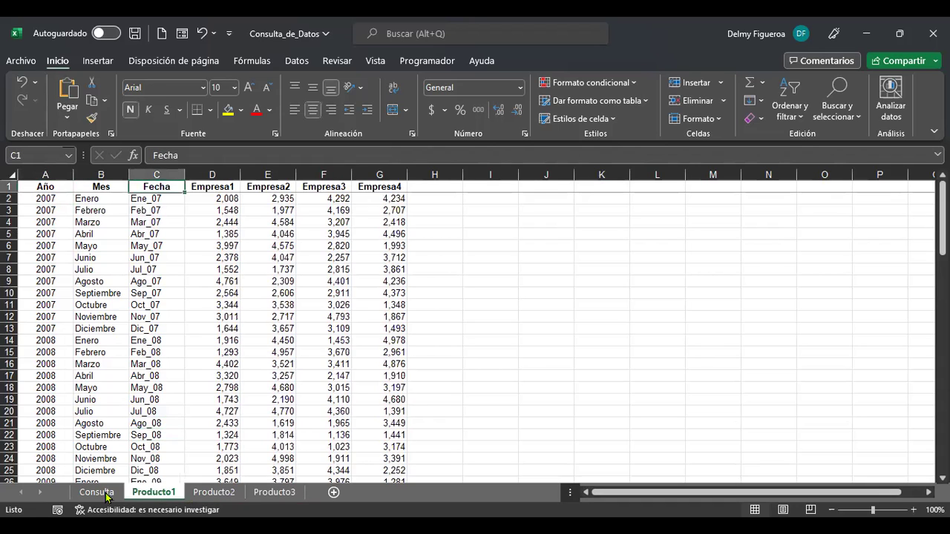
{"action": "left_click", "coordinate": [98, 494]}
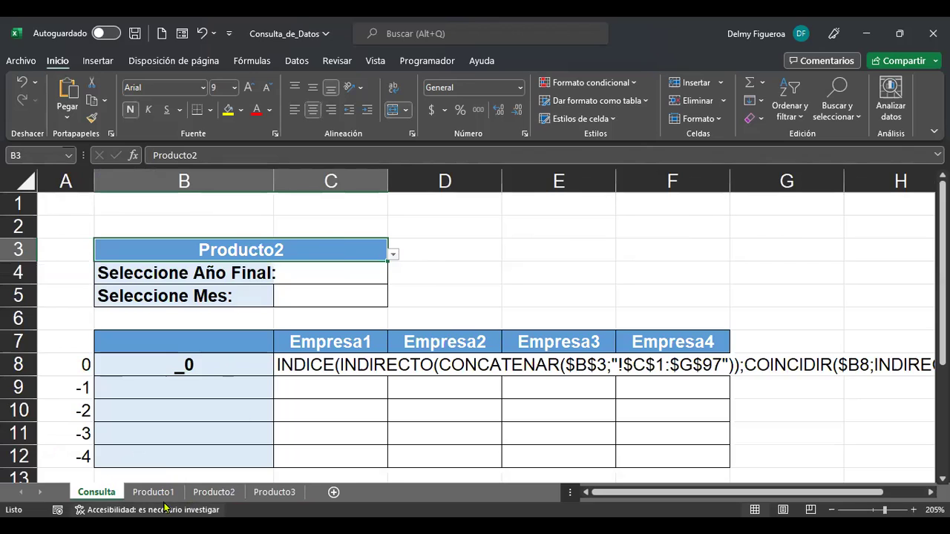
Review the product list in B3 and the final year cell C4, and view the source data on the Producto1 sheet.
{"action": "left_click", "coordinate": [346, 269]}
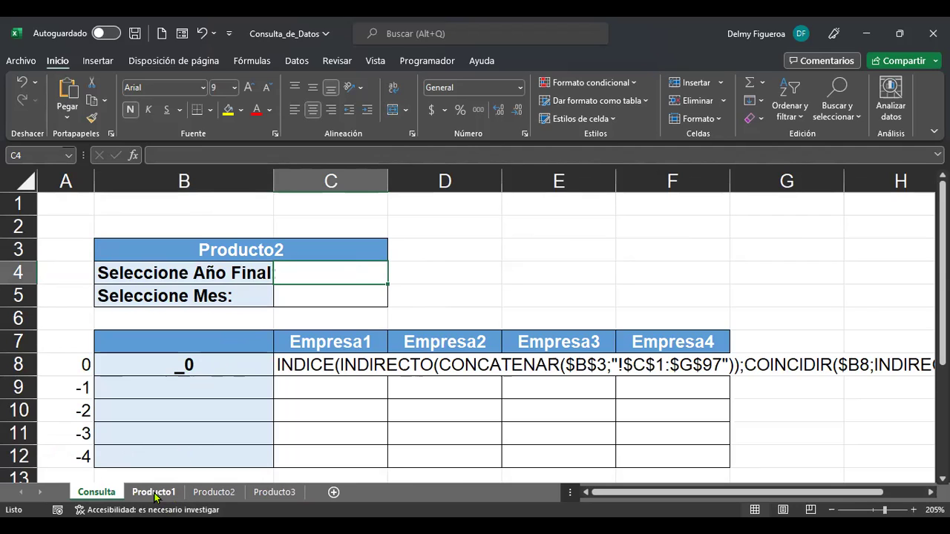
{"action": "left_click", "coordinate": [317, 249]}
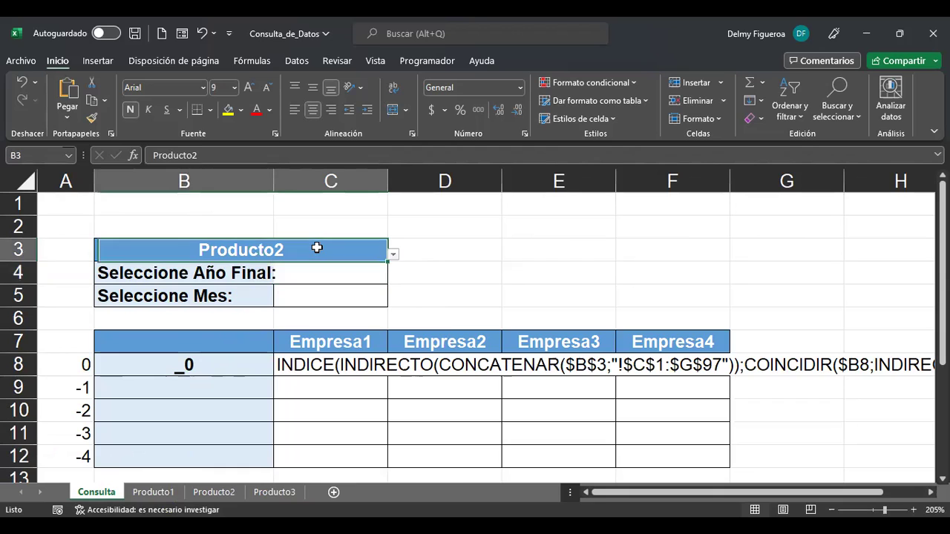
{"action": "left_click", "coordinate": [394, 257]}
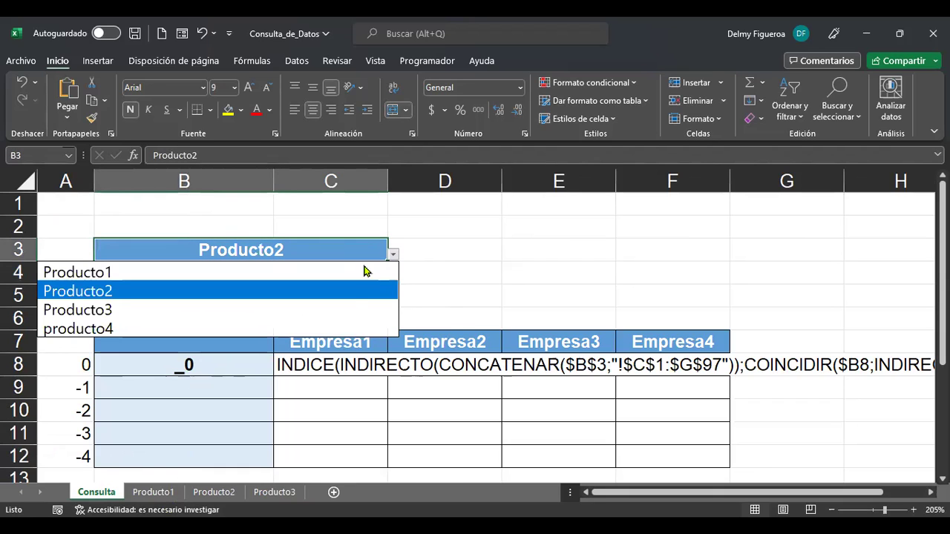
{"action": "left_click", "coordinate": [465, 263]}
{"action": "left_click", "coordinate": [353, 271]}
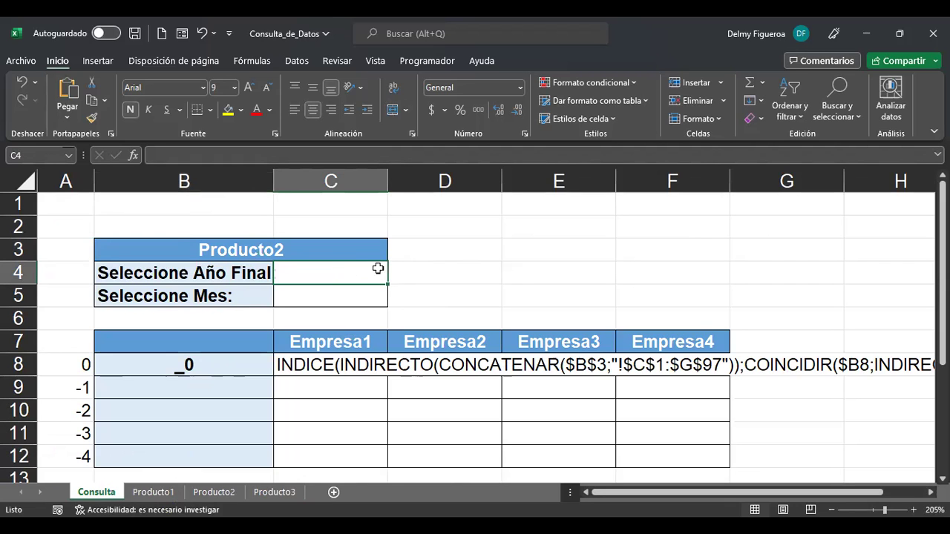
{"action": "left_click", "coordinate": [153, 491]}
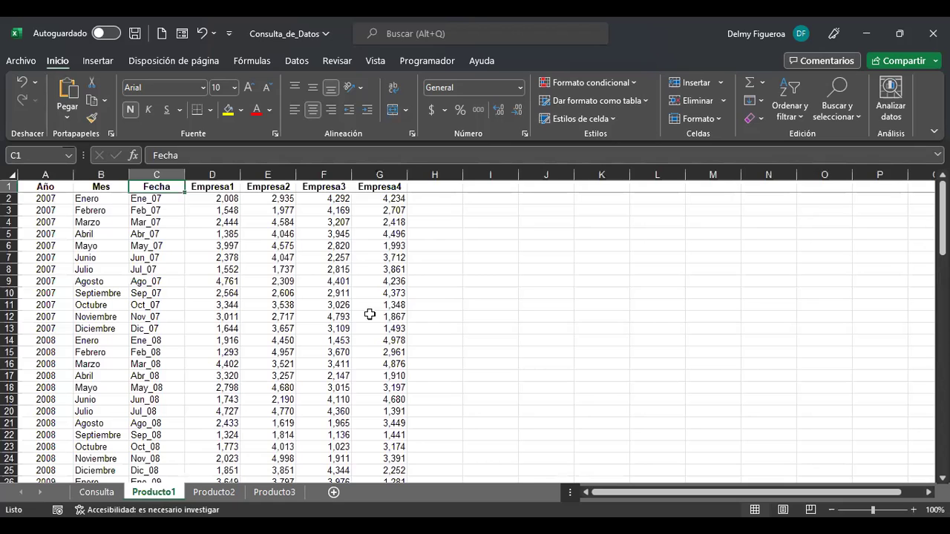
Check how far the Año column extends on the Producto1 sheet and return to A2 at 145% zoom.
{"action": "left_click", "coordinate": [512, 245]}
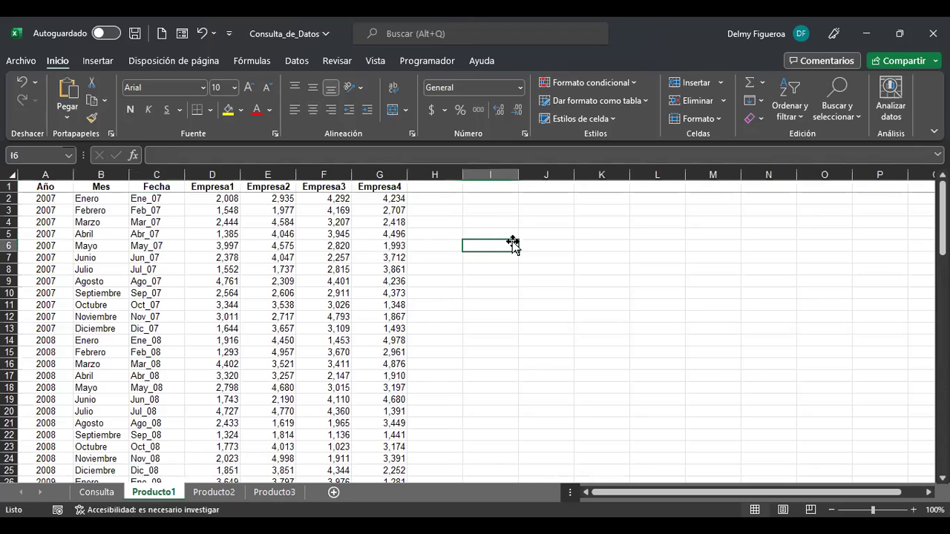
{"action": "left_click", "coordinate": [43, 316]}
{"action": "key", "text": "ctrl+Down"}
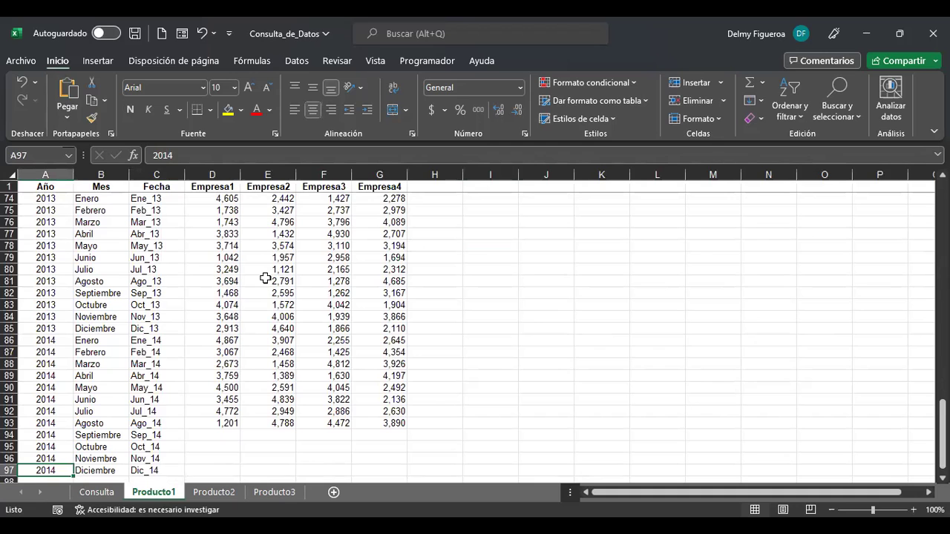
{"action": "key", "text": "ctrl+Home"}
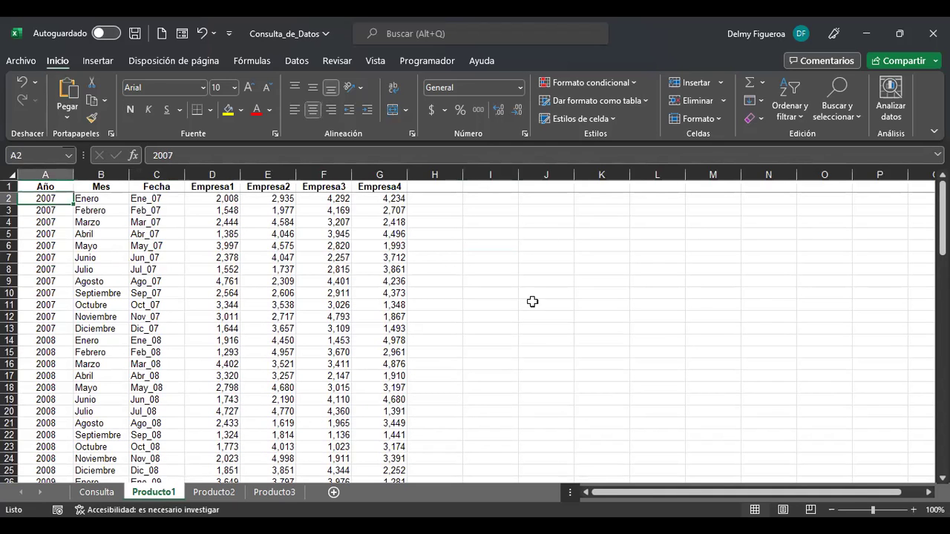
{"action": "scroll", "coordinate": [533, 301], "scroll_direction": "up", "scroll_amount": 3}
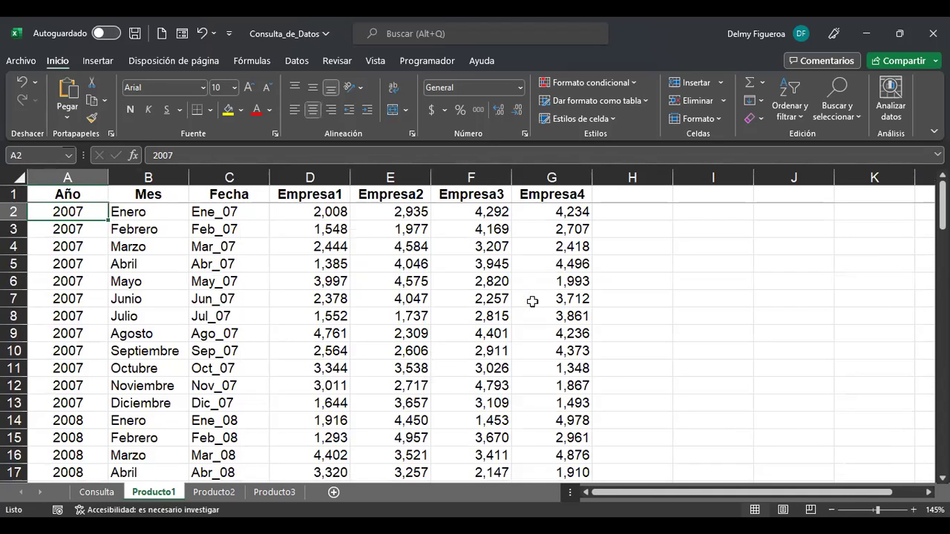
Enter the formula +UNICOS(A2:A97) in I2 of Producto1 to list the distinct years.
{"action": "left_click", "coordinate": [714, 213]}
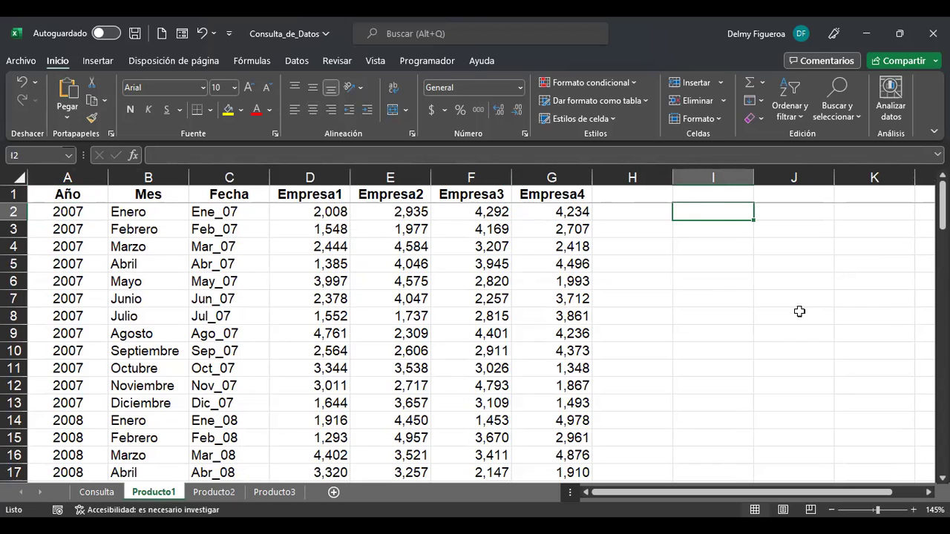
{"action": "type", "text": "+"}
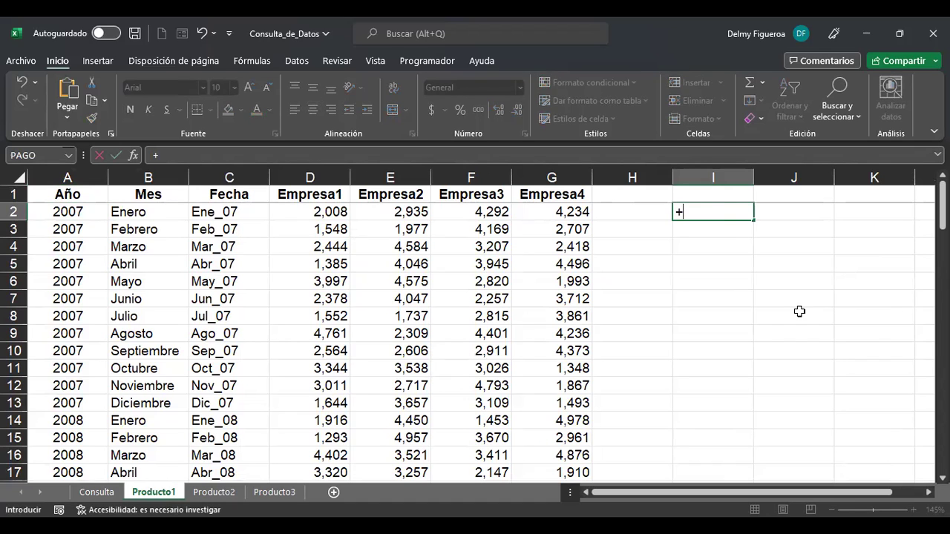
{"action": "type", "text": "uni"}
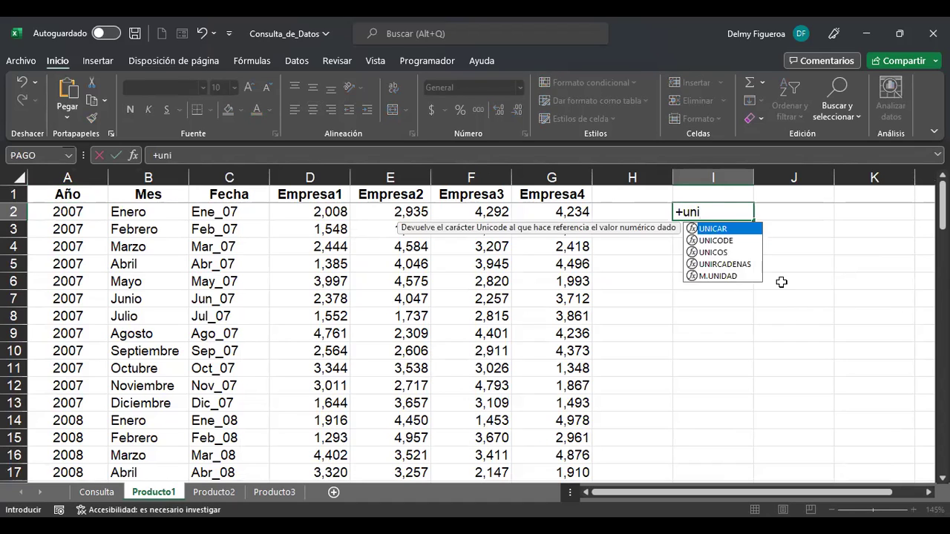
{"action": "double_click", "coordinate": [726, 252]}
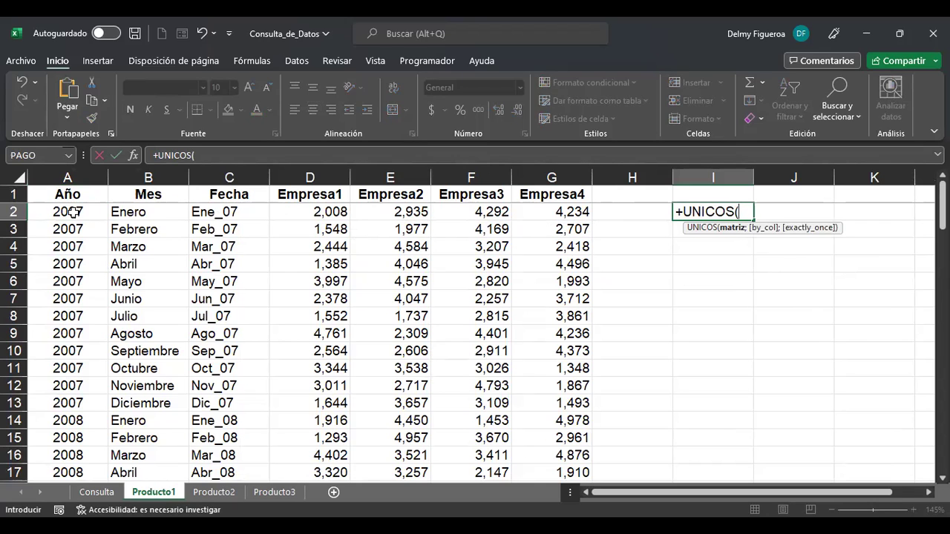
{"action": "left_click", "coordinate": [72, 212]}
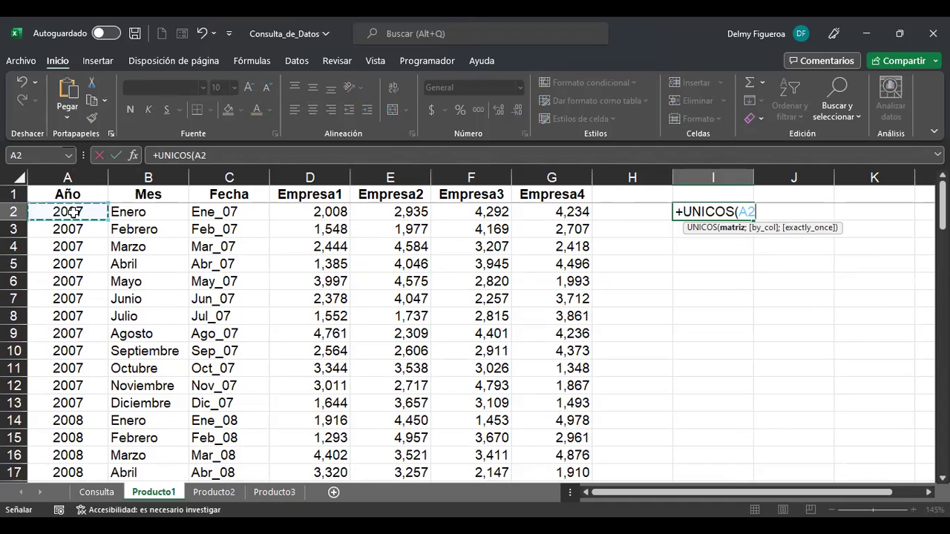
{"action": "key", "text": "ctrl+shift+Down"}
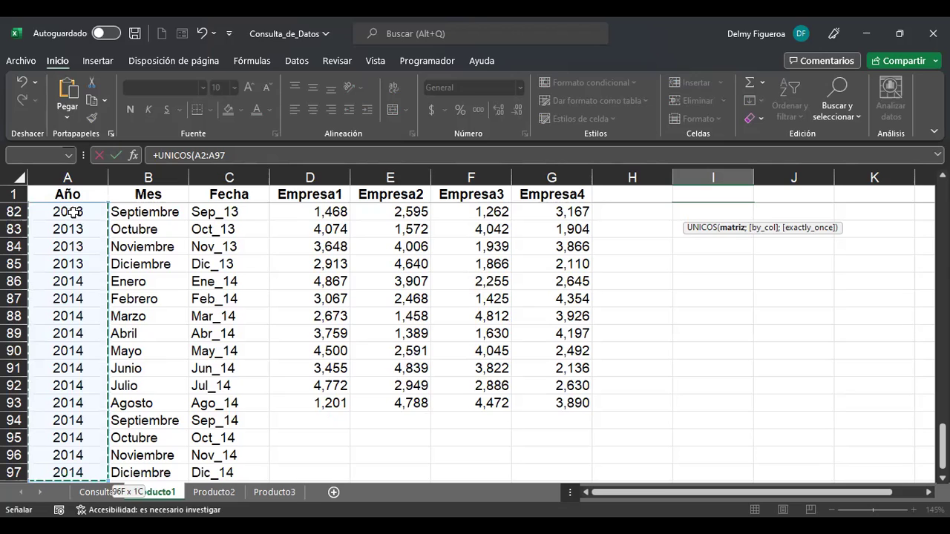
{"action": "key", "text": "Return"}
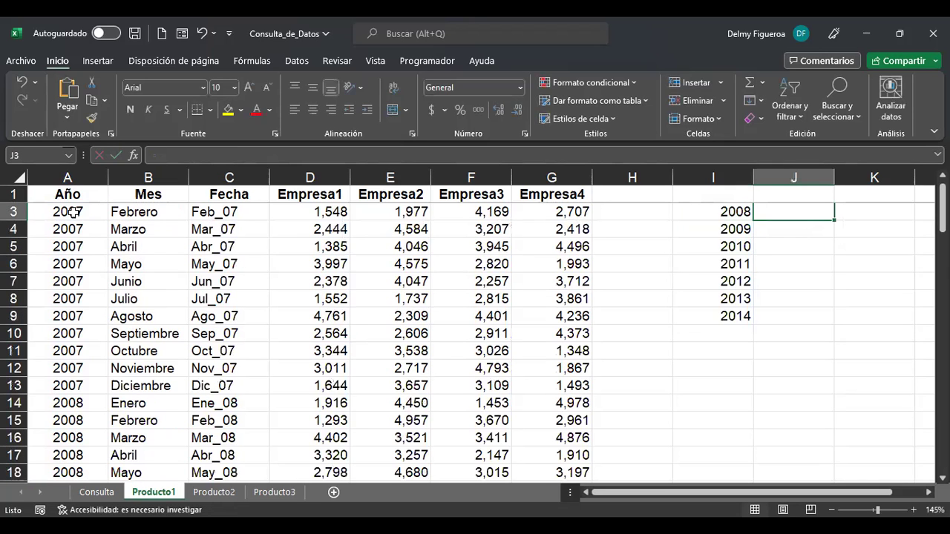
Inspect the spilled year list in I3:I9 and return to the start of the Producto1 sheet.
{"action": "key", "text": "Left"}
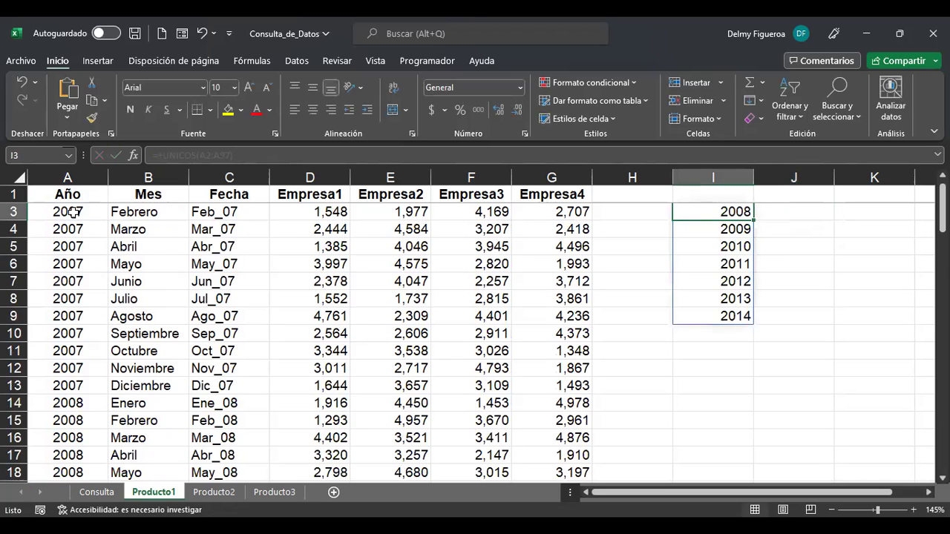
{"action": "key", "text": "Right"}
{"action": "key", "text": "Left"}
{"action": "key", "text": "shift+Down"}
{"action": "key", "text": "shift+Down"}
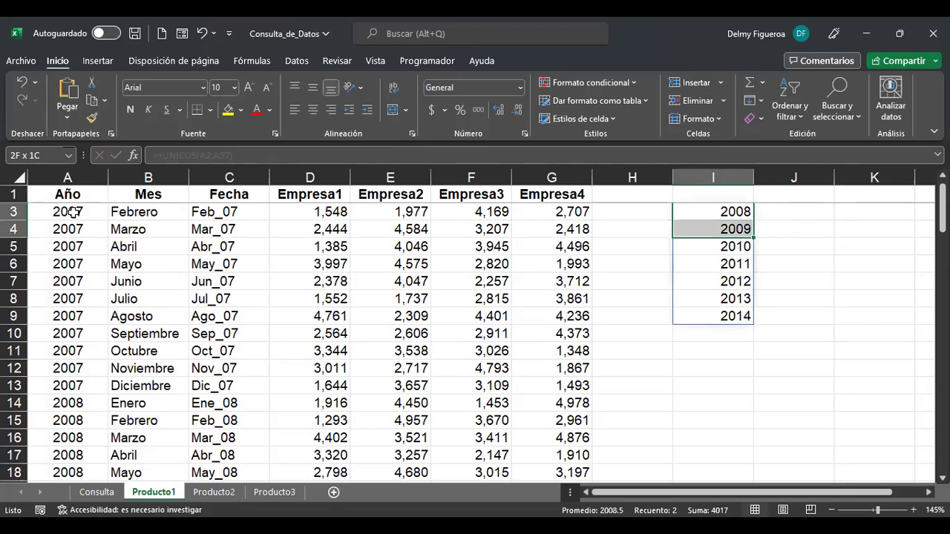
{"action": "key", "text": "shift+Down"}
{"action": "key", "text": "shift+Down"}
{"action": "key", "text": "shift+Down"}
{"action": "key", "text": "shift+Down"}
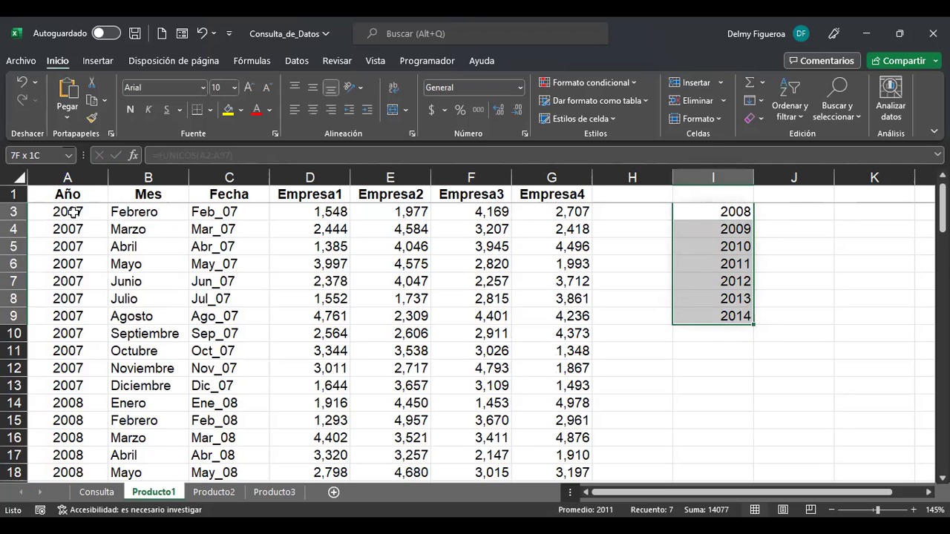
{"action": "key", "text": "ctrl+Home"}
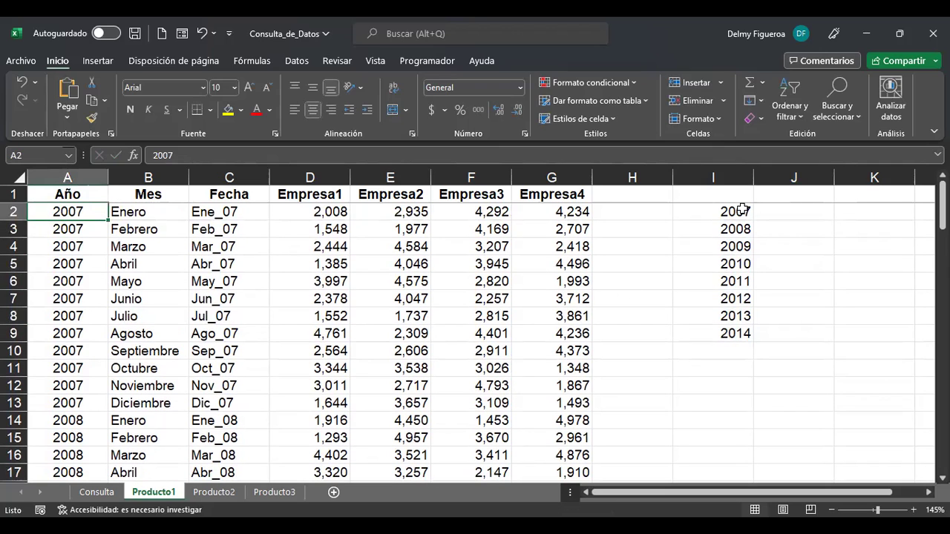
Replace the UNICOS formula in I2:I9 with its values by copying and pasting the years in place.
{"action": "left_click_drag", "start_coordinate": [732, 213], "coordinate": [732, 324]}
{"action": "key", "text": "ctrl+c"}
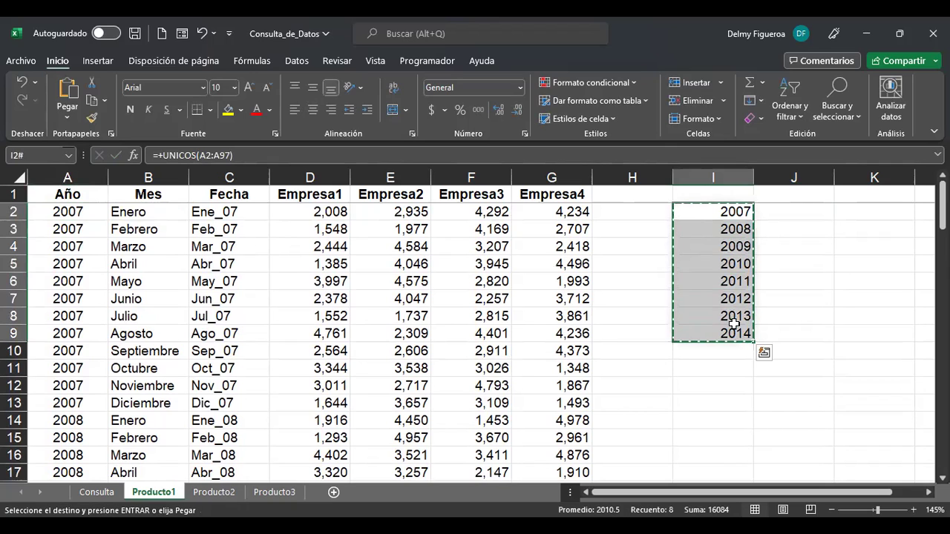
{"action": "key", "text": "ctrl+q"}
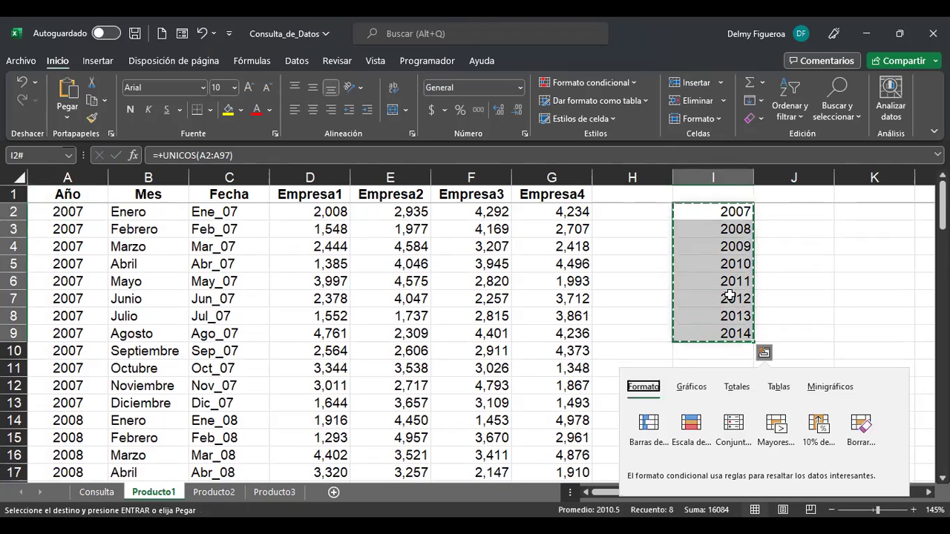
{"action": "right_click", "coordinate": [739, 237]}
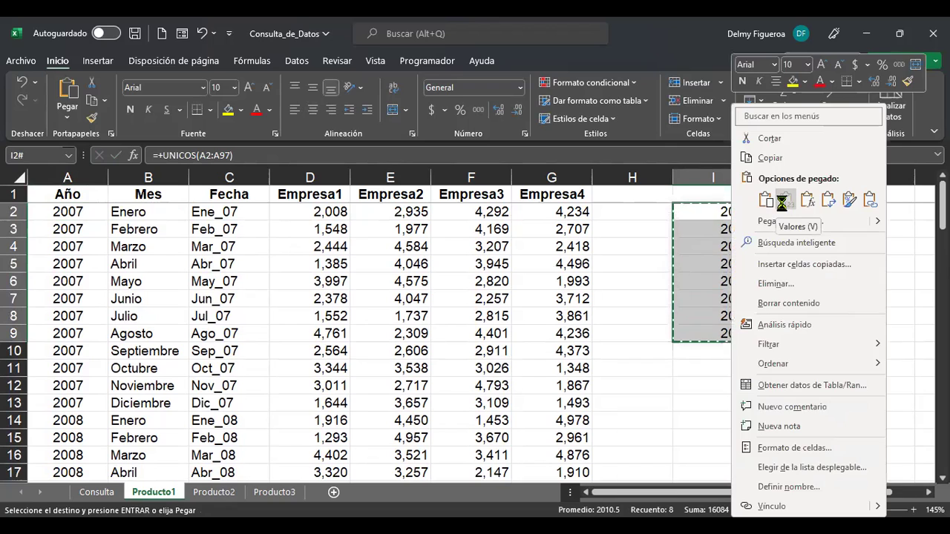
{"action": "left_click", "coordinate": [781, 200]}
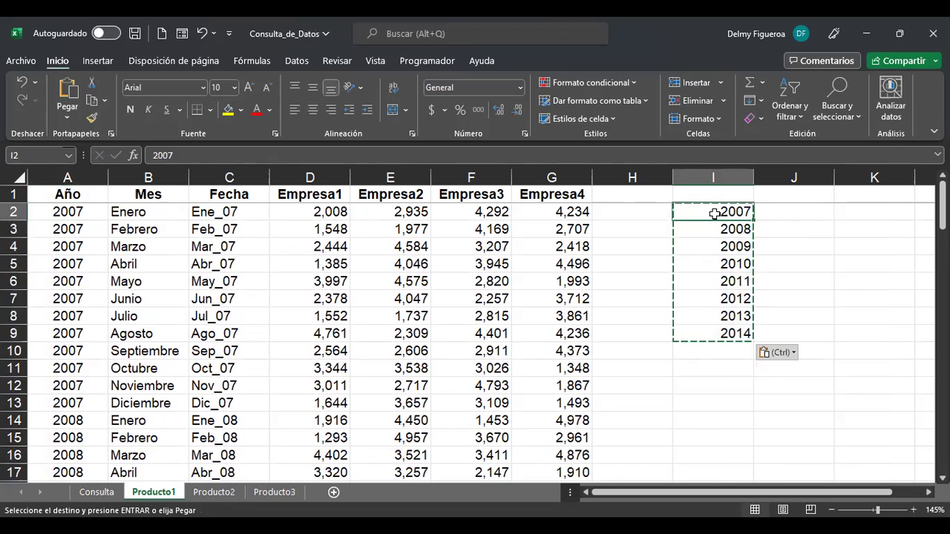
{"action": "left_click", "coordinate": [785, 214]}
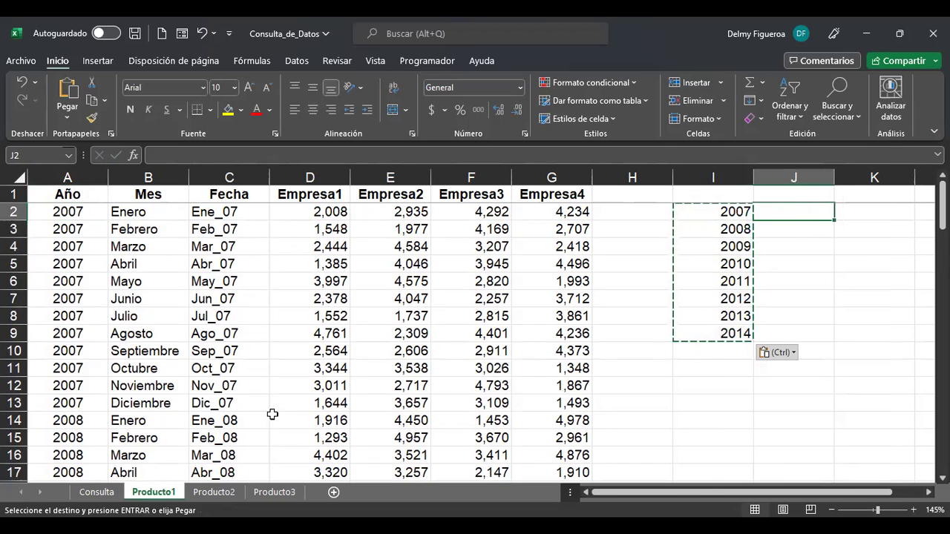
On the Consulta sheet, add a Lista data validation to C4 with the years in I2:I9 of Producto1 as source.
{"action": "left_click", "coordinate": [96, 494]}
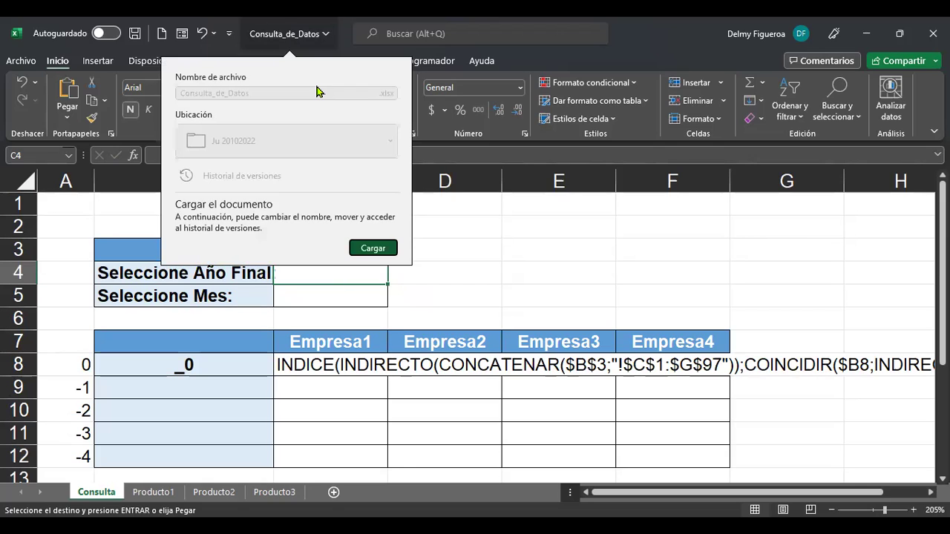
{"action": "key", "text": "alt+d"}
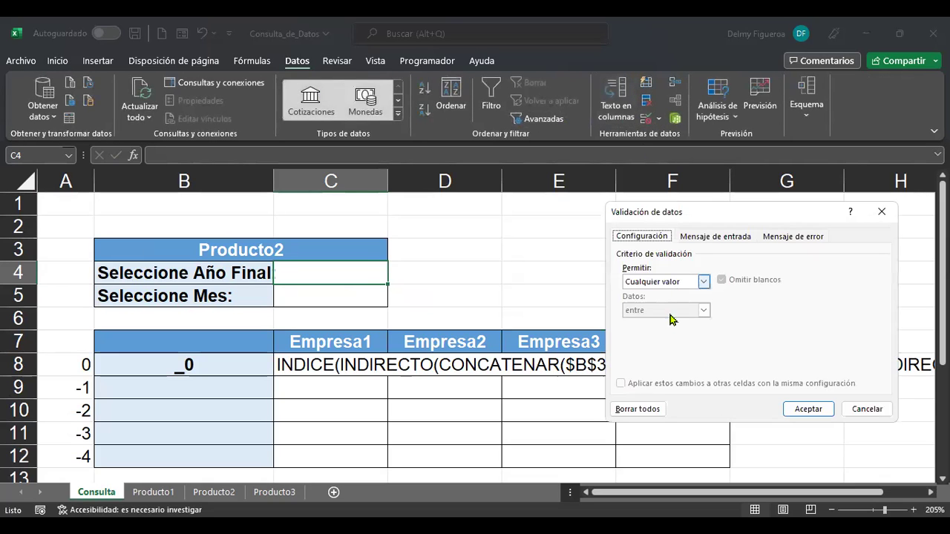
{"action": "key", "text": "Tab"}
{"action": "key", "text": "alt+Down"}
{"action": "key", "text": "Return"}
{"action": "left_click", "coordinate": [670, 337]}
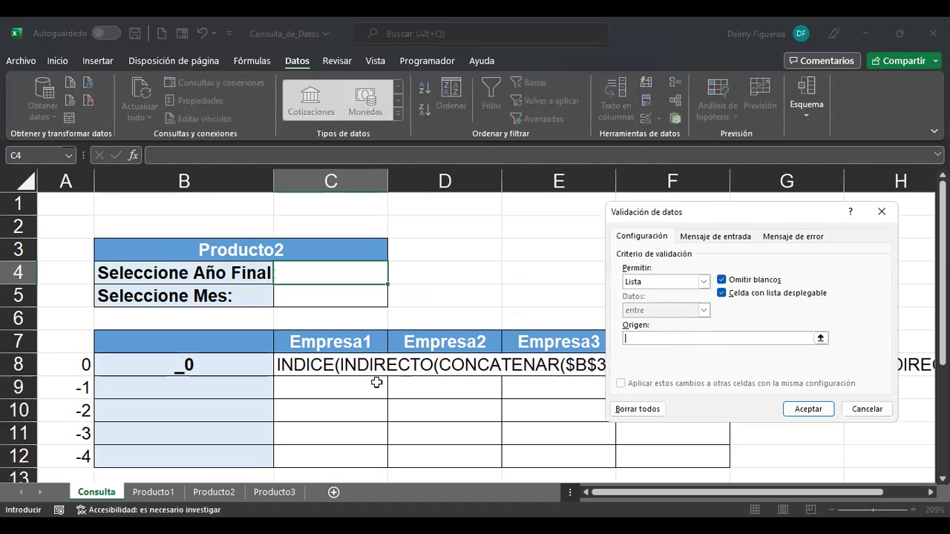
{"action": "left_click", "coordinate": [165, 493]}
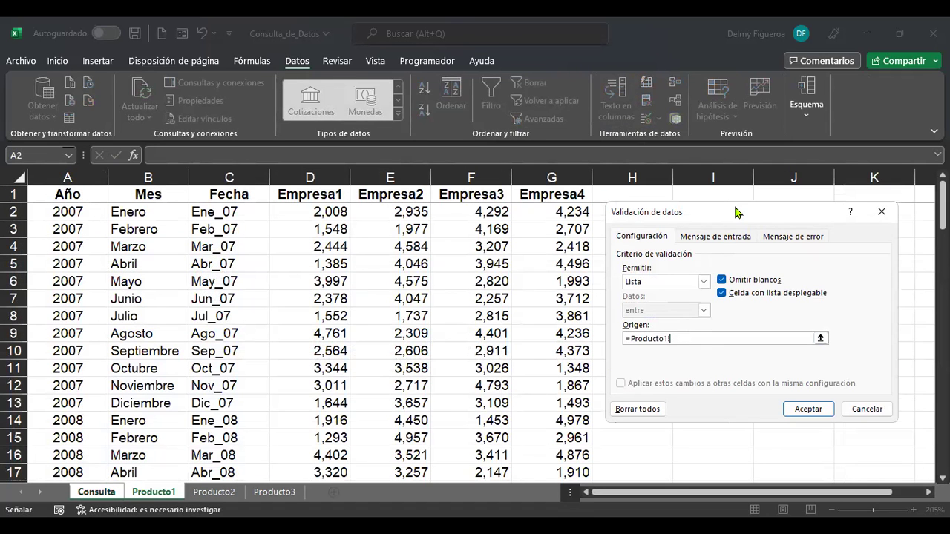
{"action": "left_click_drag", "start_coordinate": [704, 205], "coordinate": [706, 333]}
{"action": "left_click", "coordinate": [547, 410]}
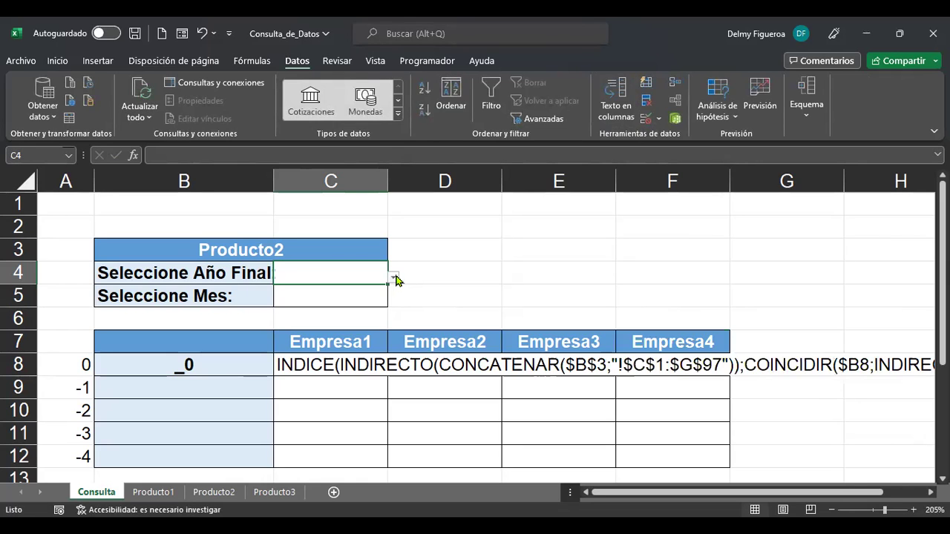
Check the years offered by the list in C4 and select the month cell C5.
{"action": "left_click", "coordinate": [393, 278]}
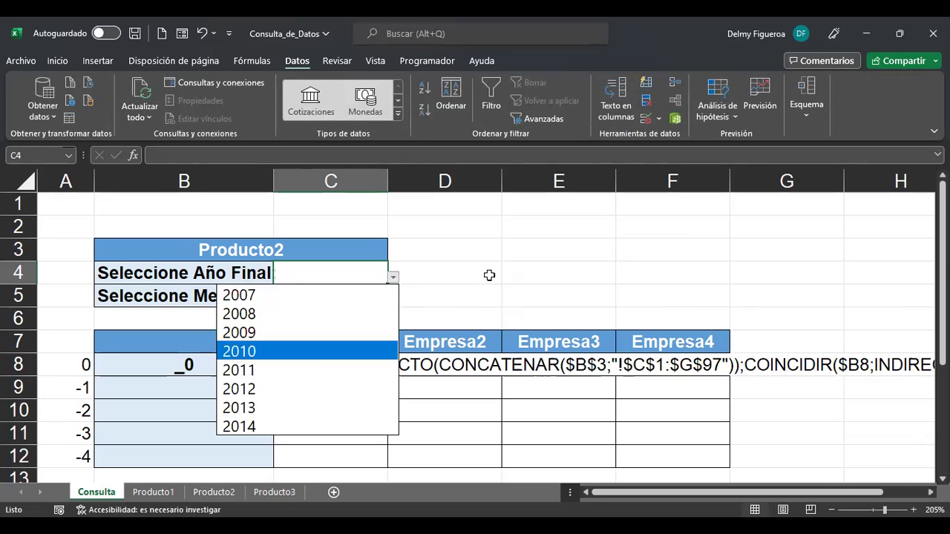
{"action": "key", "text": "Escape"}
{"action": "left_click", "coordinate": [348, 297]}
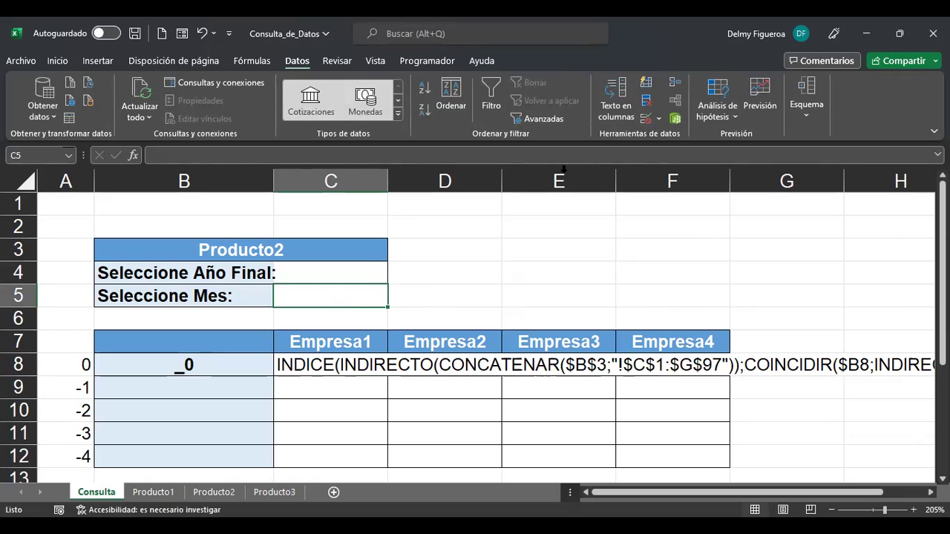
{"action": "key", "text": "shift+Up"}
{"action": "key", "text": "shift+Left"}
{"action": "left_click", "coordinate": [646, 121]}
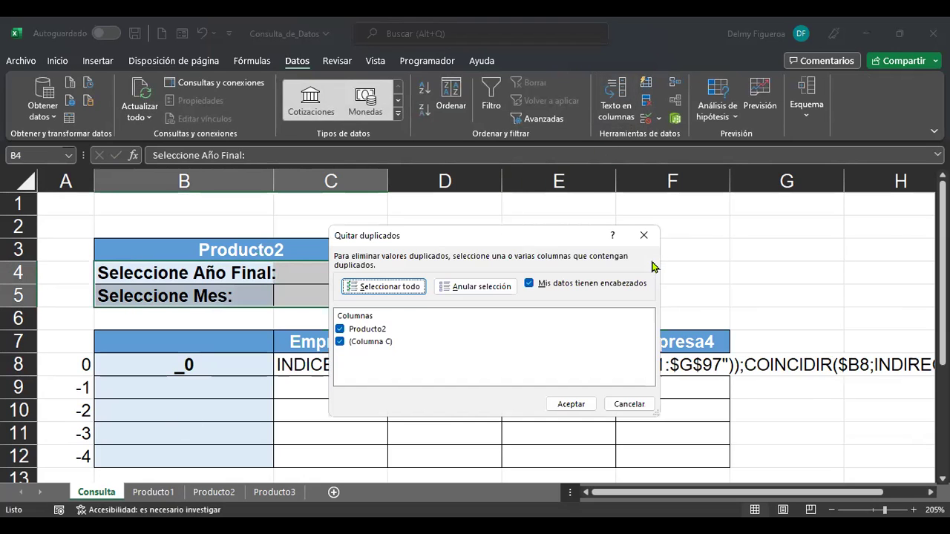
{"action": "key", "text": "Escape"}
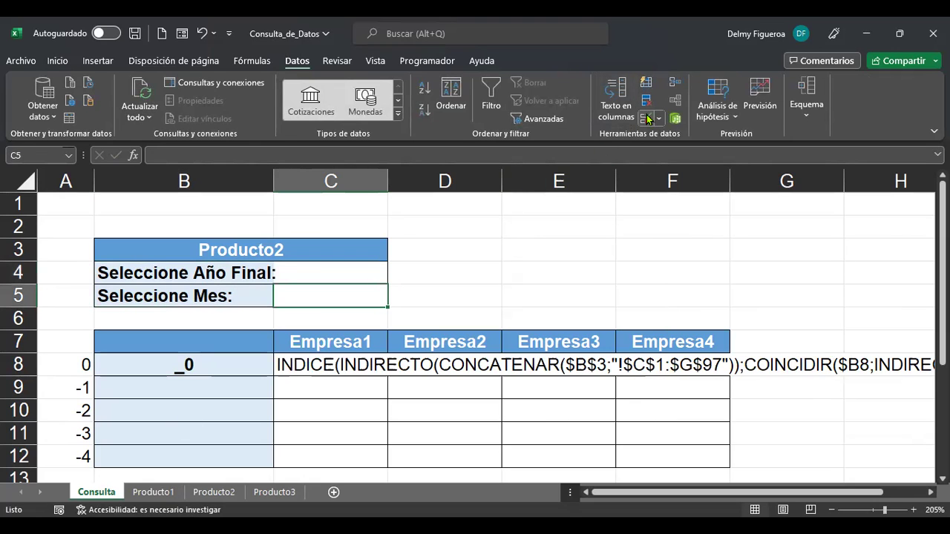
Add a Lista data validation to C5 with the source =Producto1!$B$2:$B$13.
{"action": "left_click", "coordinate": [647, 119]}
{"action": "left_click", "coordinate": [445, 284]}
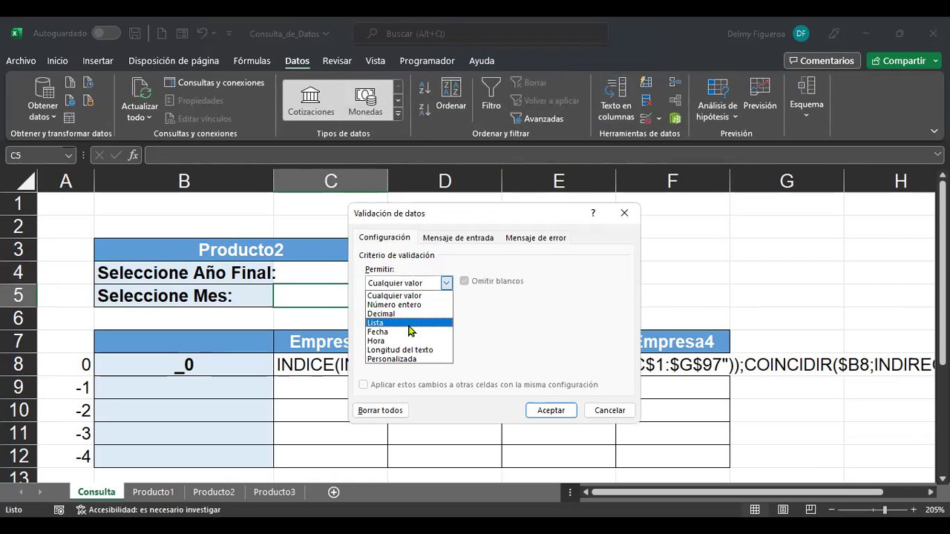
{"action": "left_click", "coordinate": [408, 325]}
{"action": "left_click", "coordinate": [408, 339]}
{"action": "type", "text": "="}
{"action": "left_click", "coordinate": [154, 492]}
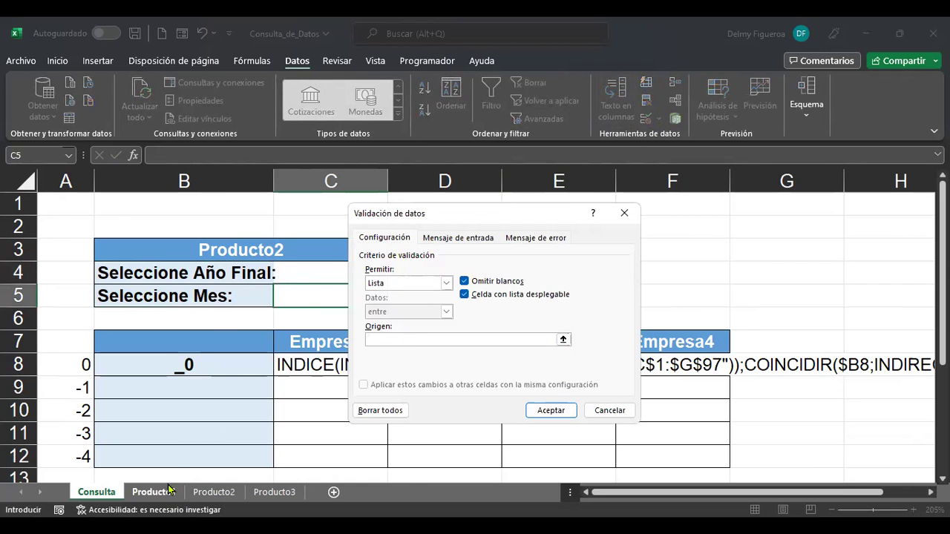
{"action": "left_click", "coordinate": [148, 211]}
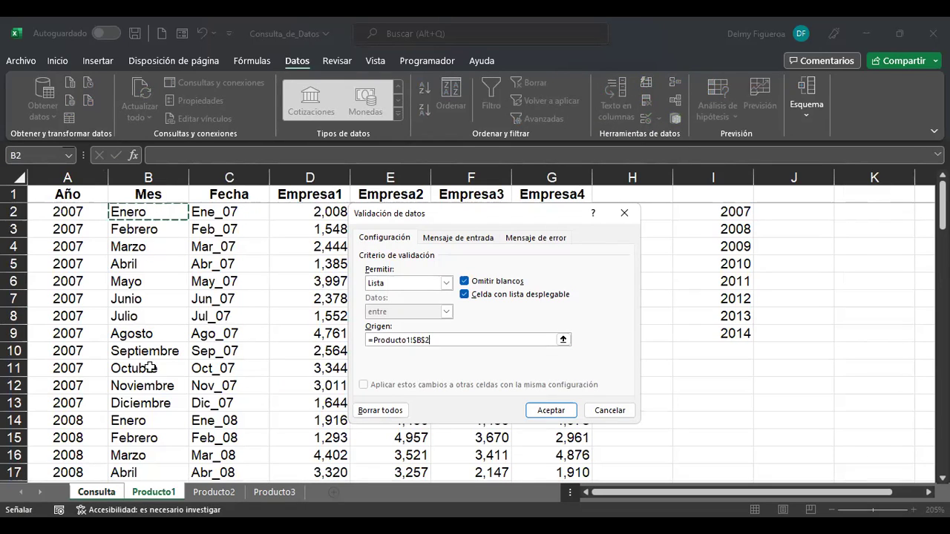
{"action": "left_click", "coordinate": [151, 393], "text": "shift"}
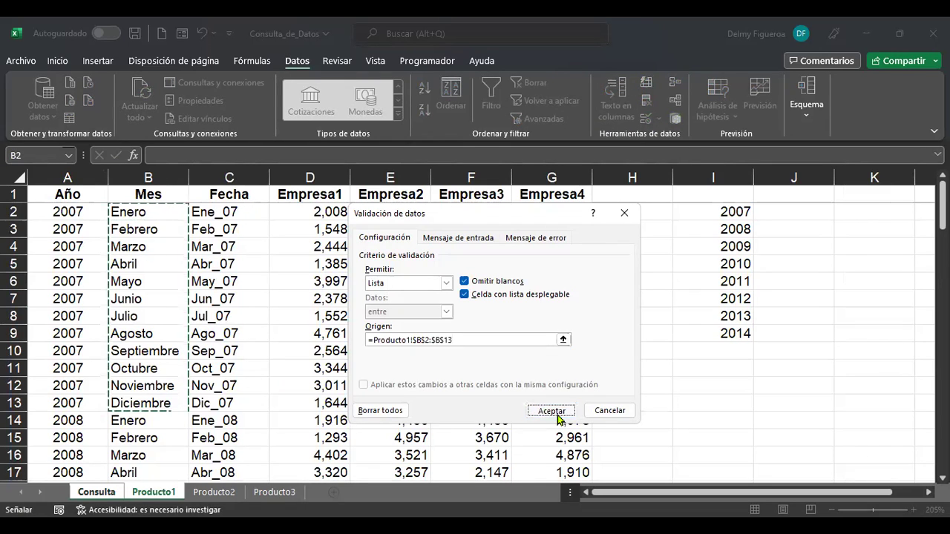
{"action": "left_click", "coordinate": [551, 410]}
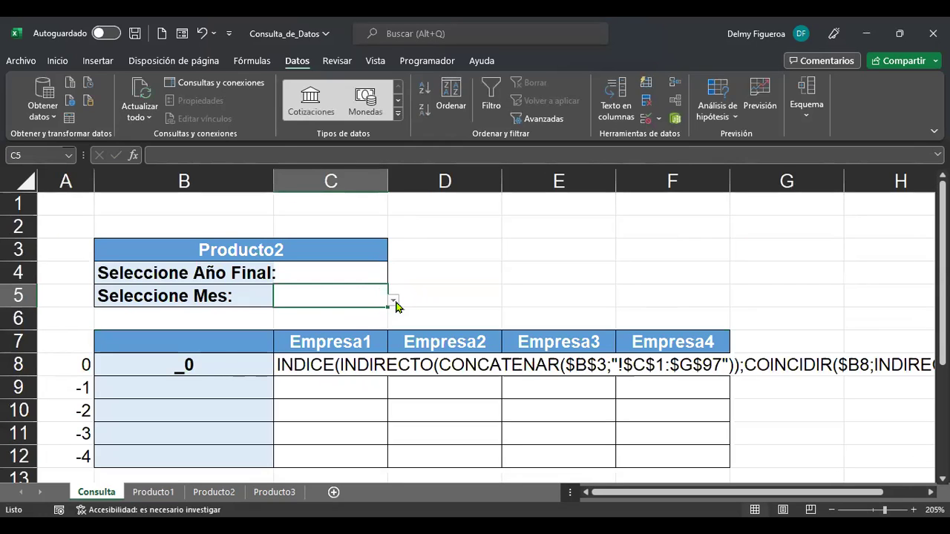
Check the months offered by the list in C5 and view the formula in A8.
{"action": "left_click", "coordinate": [393, 301]}
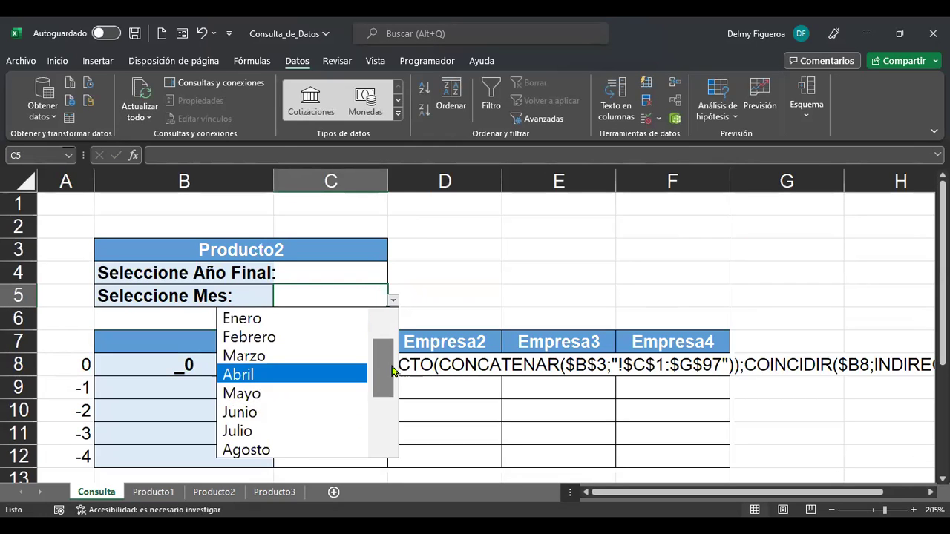
{"action": "left_click_drag", "start_coordinate": [392, 374], "coordinate": [389, 417]}
{"action": "key", "text": "Escape"}
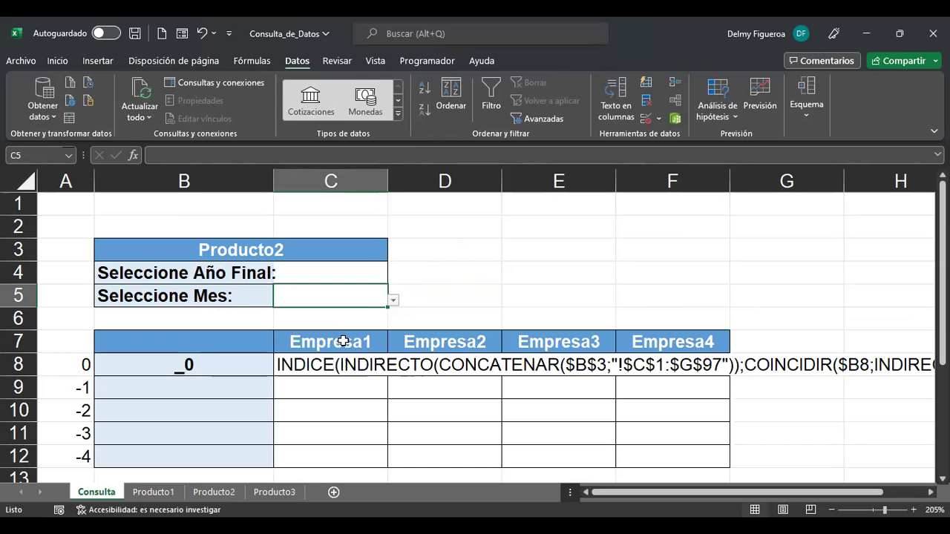
{"action": "left_click", "coordinate": [62, 363]}
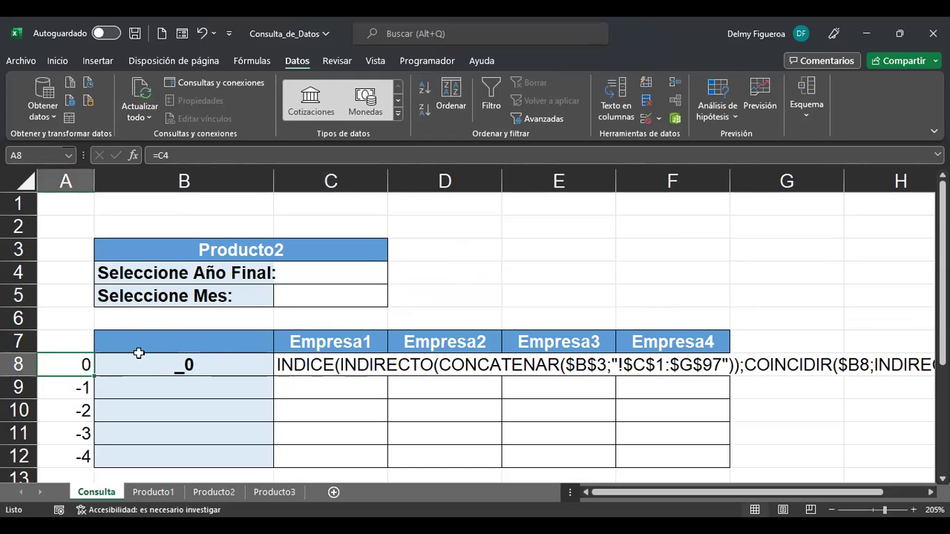
Select 2011 as the final year in cell C4 of the Consulta sheet.
{"action": "left_click", "coordinate": [327, 267]}
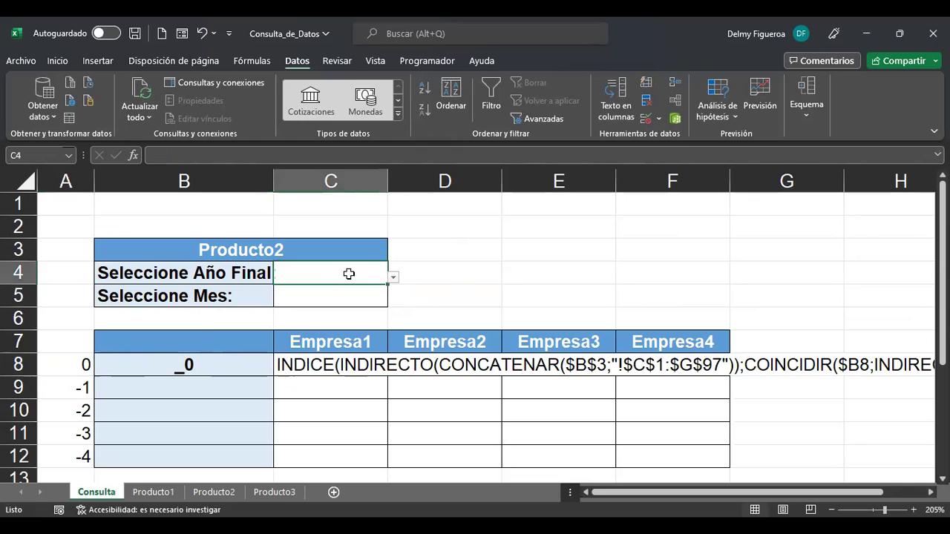
{"action": "left_click", "coordinate": [393, 278]}
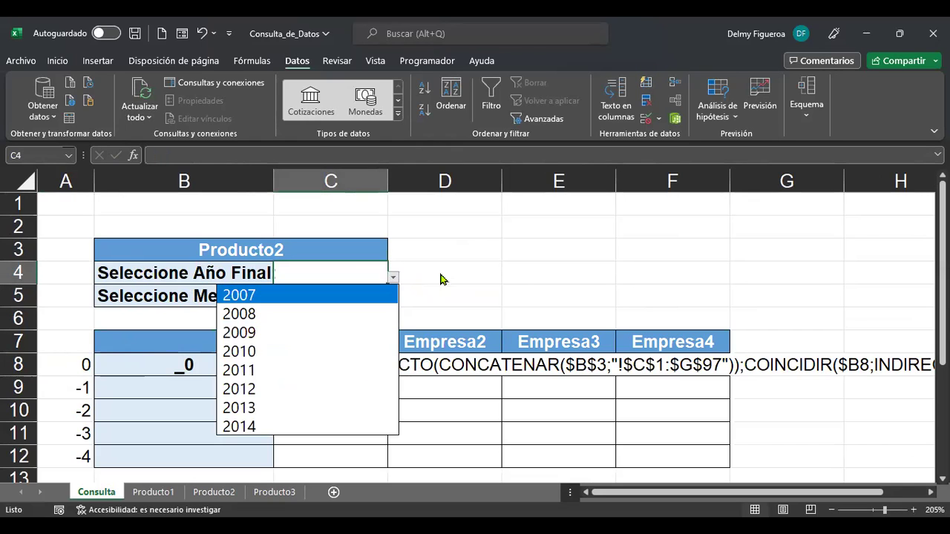
{"action": "left_click", "coordinate": [366, 273]}
{"action": "left_click", "coordinate": [318, 298]}
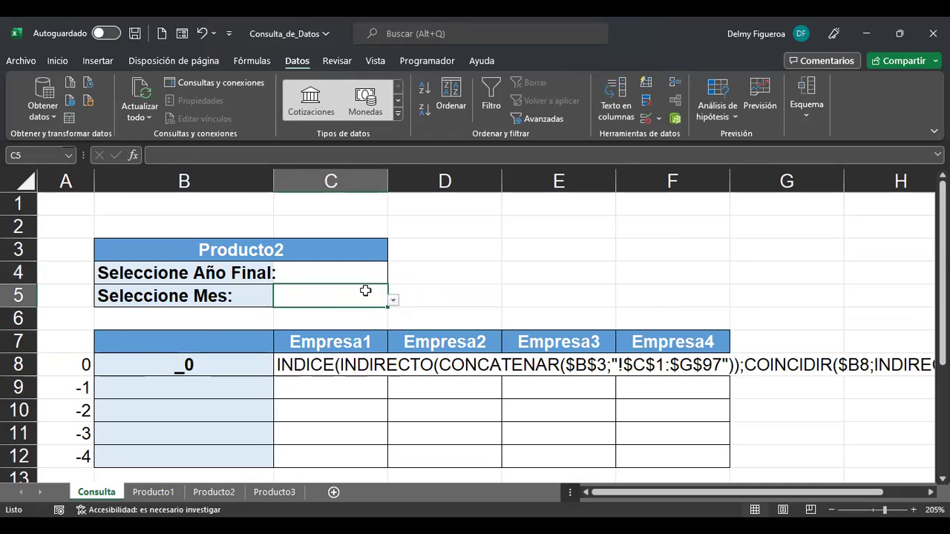
{"action": "left_click", "coordinate": [365, 266]}
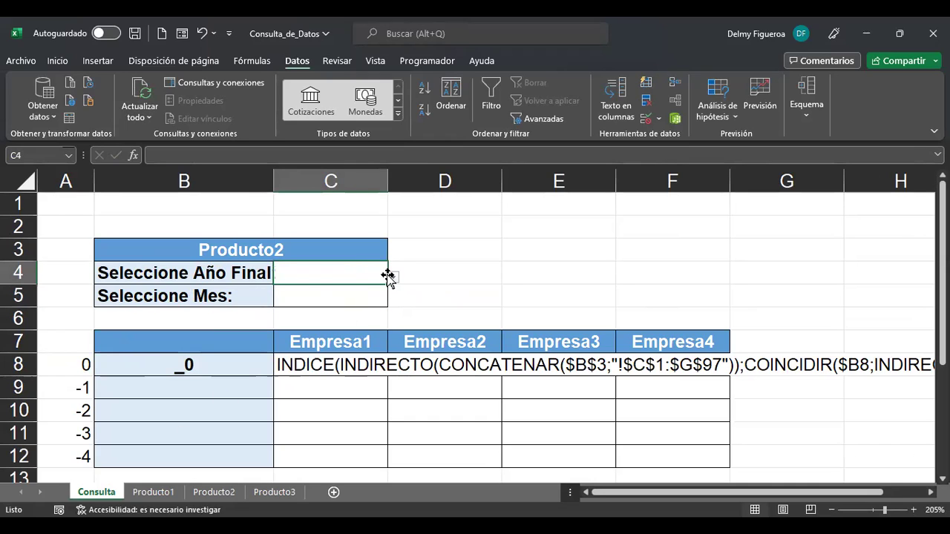
{"action": "left_click", "coordinate": [393, 280]}
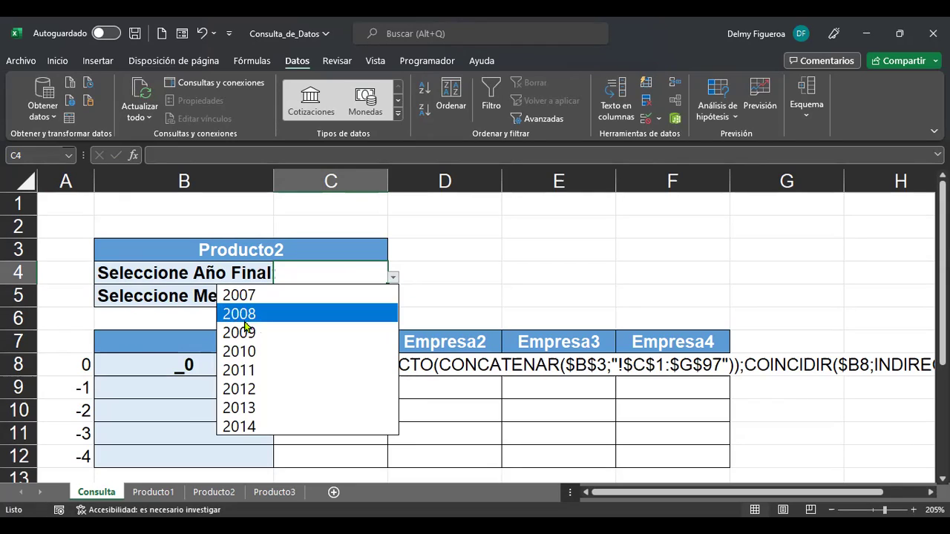
{"action": "left_click", "coordinate": [269, 379]}
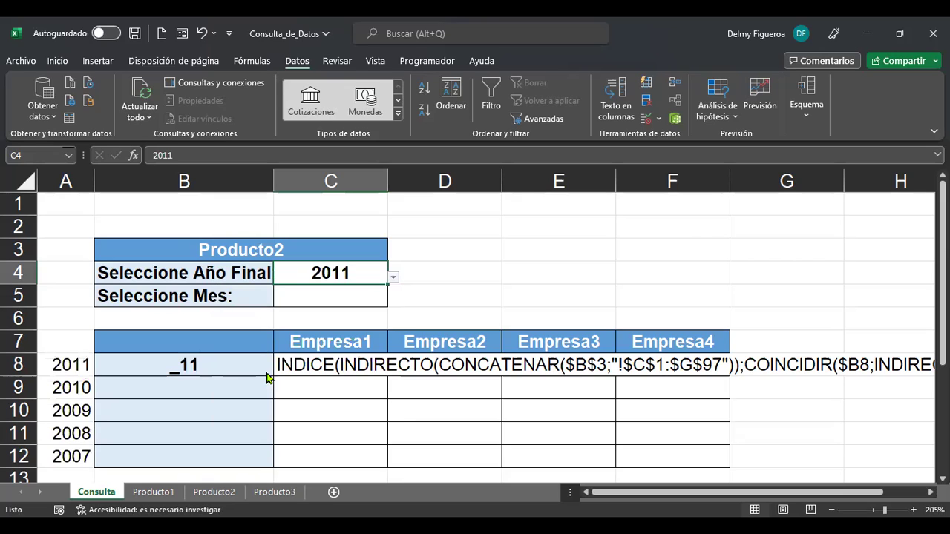
Select Abril as the query month in cell C5.
{"action": "left_click", "coordinate": [200, 371]}
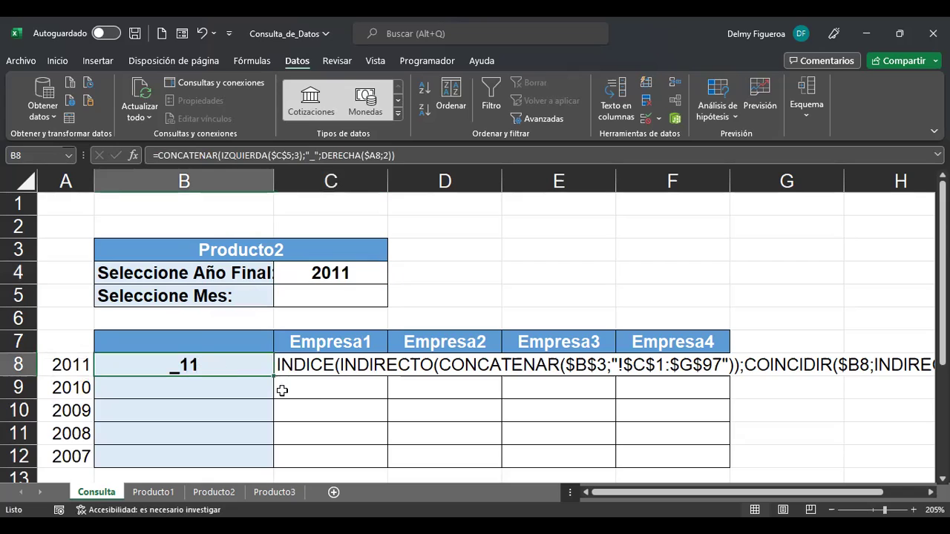
{"action": "left_click", "coordinate": [336, 297]}
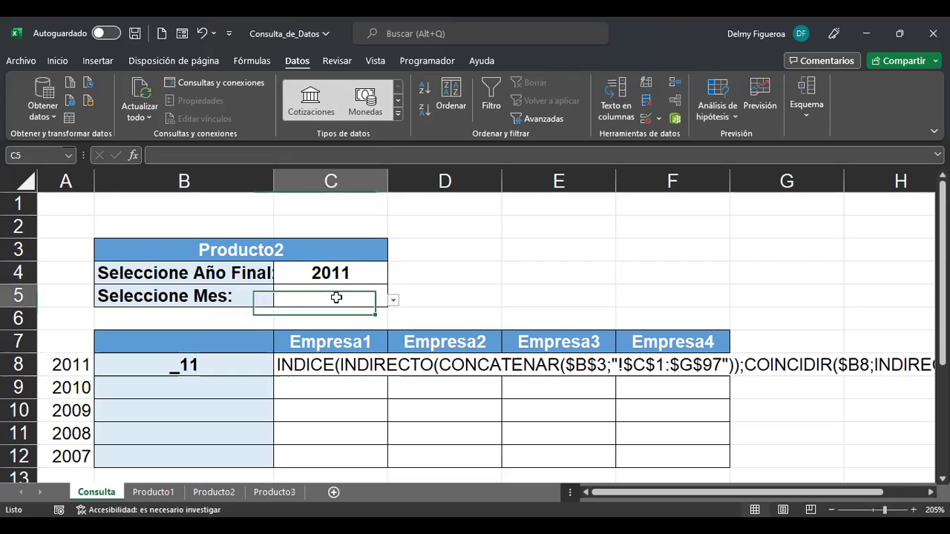
{"action": "left_click", "coordinate": [393, 300]}
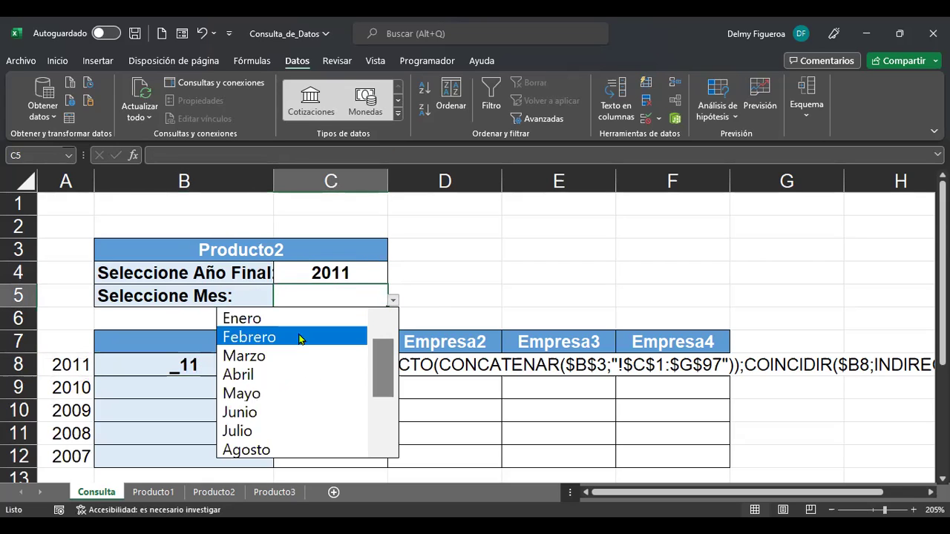
{"action": "left_click", "coordinate": [324, 374]}
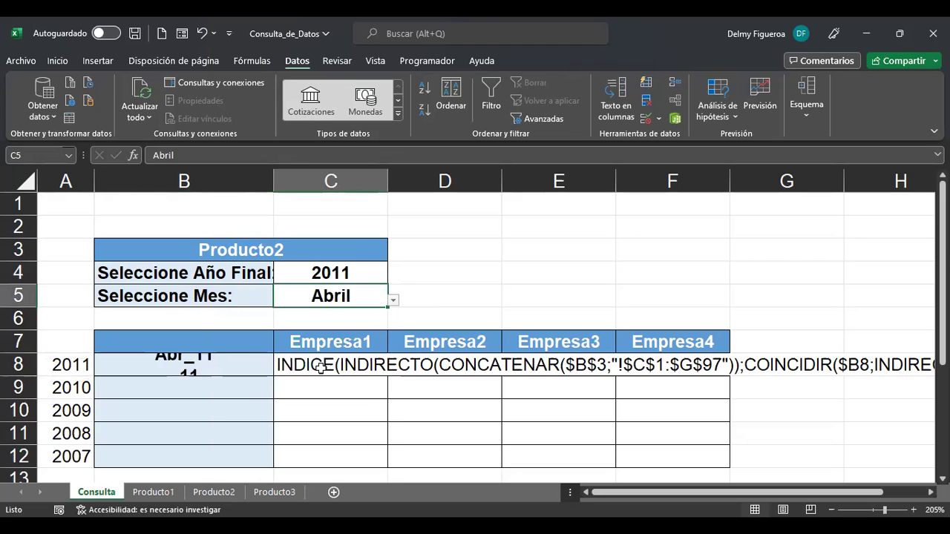
Examine the date-code formula in B8 and the matching Fecha formula in C2 of the Producto1 sheet.
{"action": "left_click", "coordinate": [233, 364]}
{"action": "key", "text": "F2"}
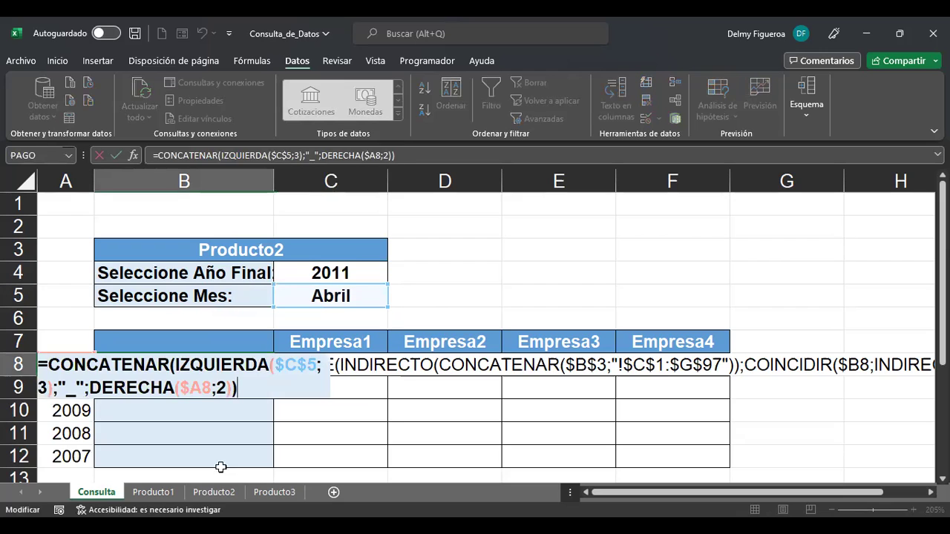
{"action": "key", "text": "Escape"}
{"action": "left_click", "coordinate": [153, 493]}
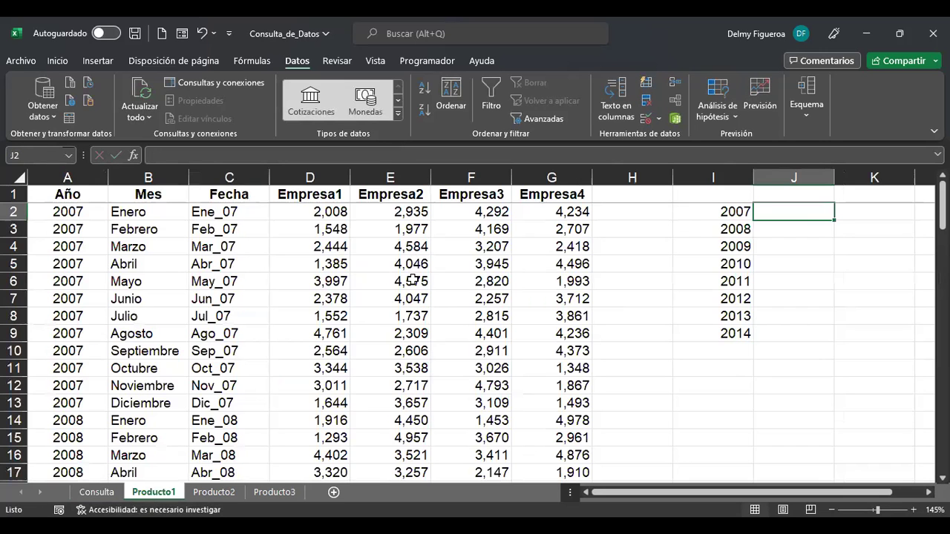
{"action": "left_click", "coordinate": [233, 212]}
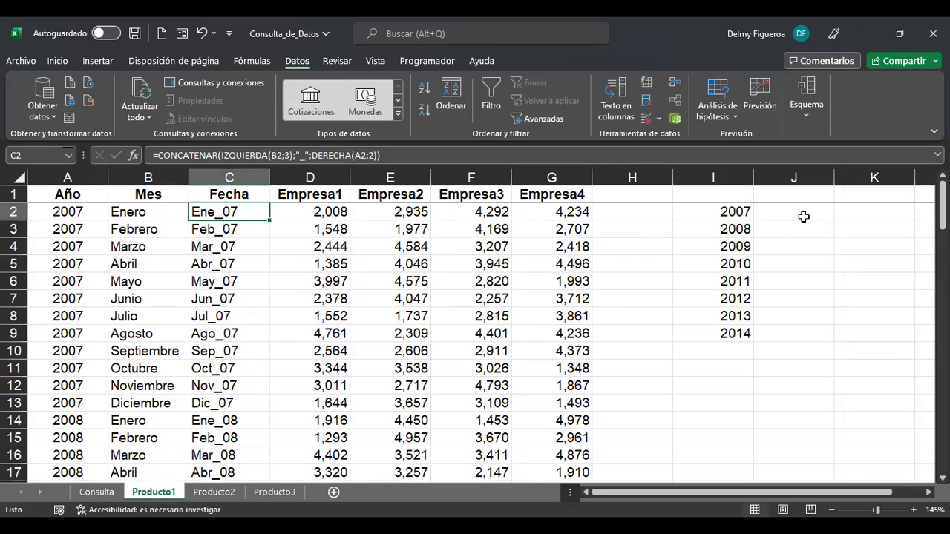
{"action": "left_click", "coordinate": [718, 371]}
{"action": "type", "text": "+"}
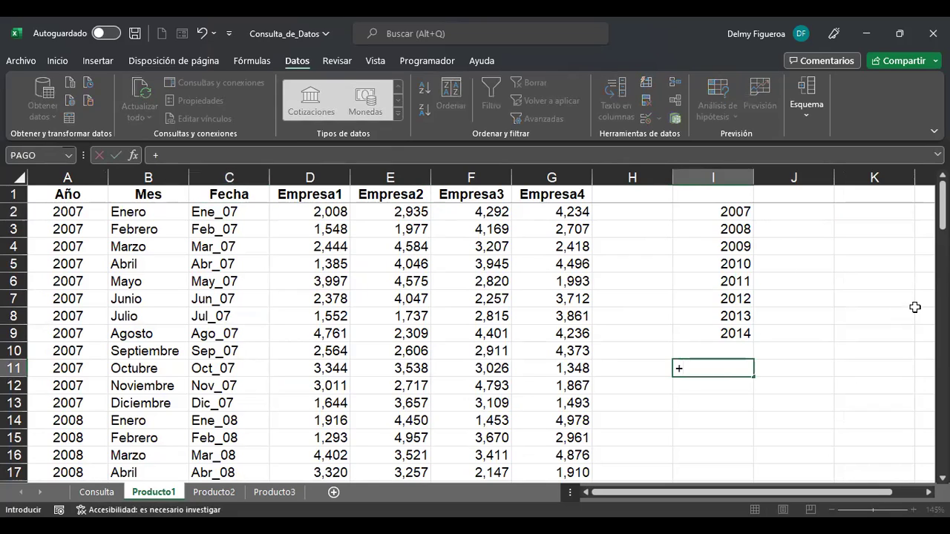
{"action": "type", "text": "izqui"}
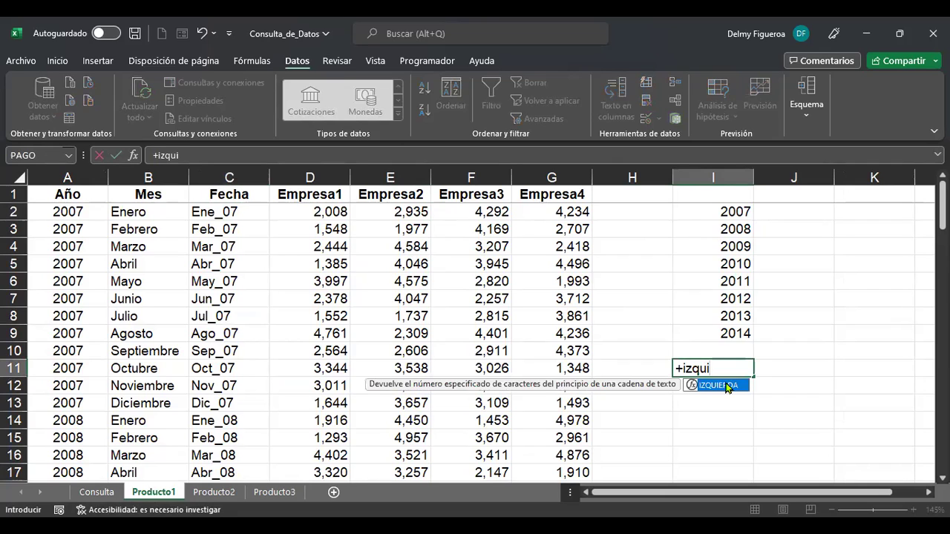
{"action": "double_click", "coordinate": [713, 384]}
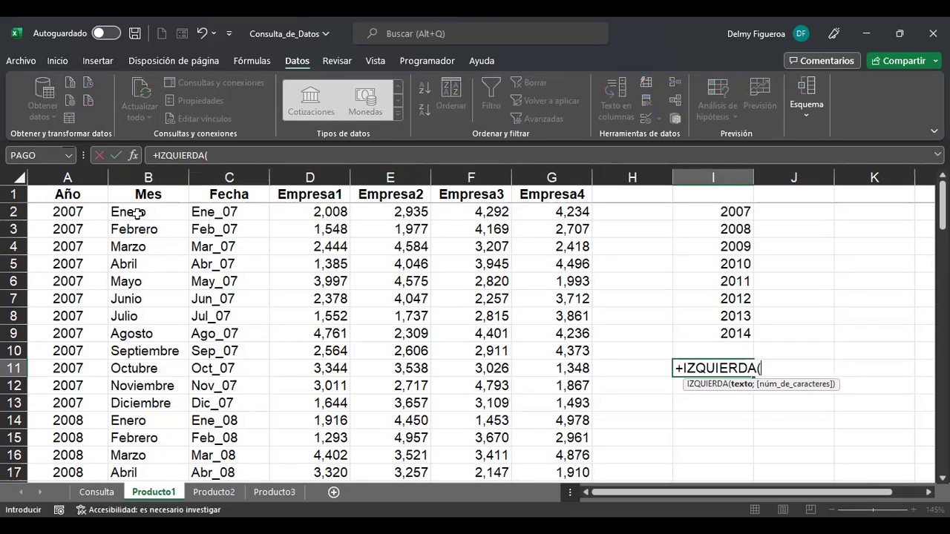
{"action": "key", "text": "Escape"}
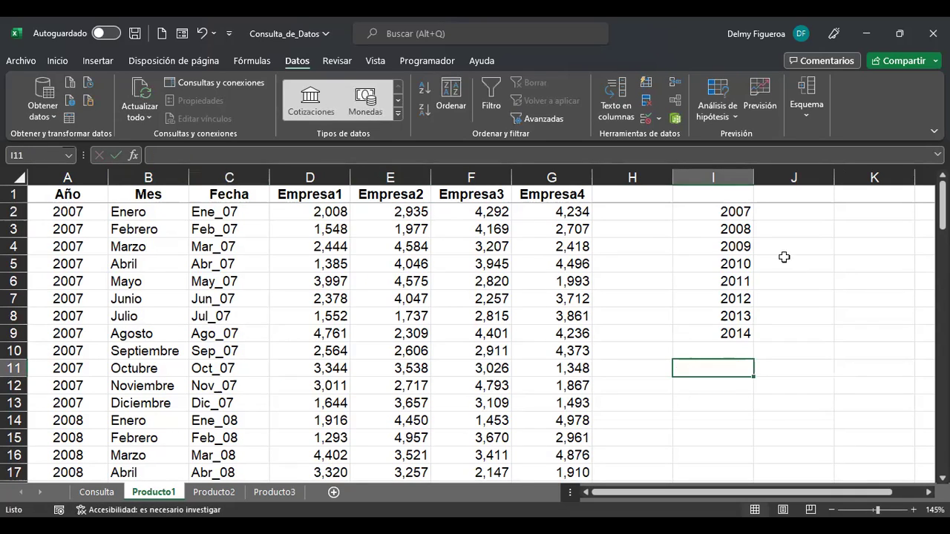
Enter the formula +IZQUIERDA(B2;3) in J2 to extract the first three letters of the month.
{"action": "left_click", "coordinate": [790, 213]}
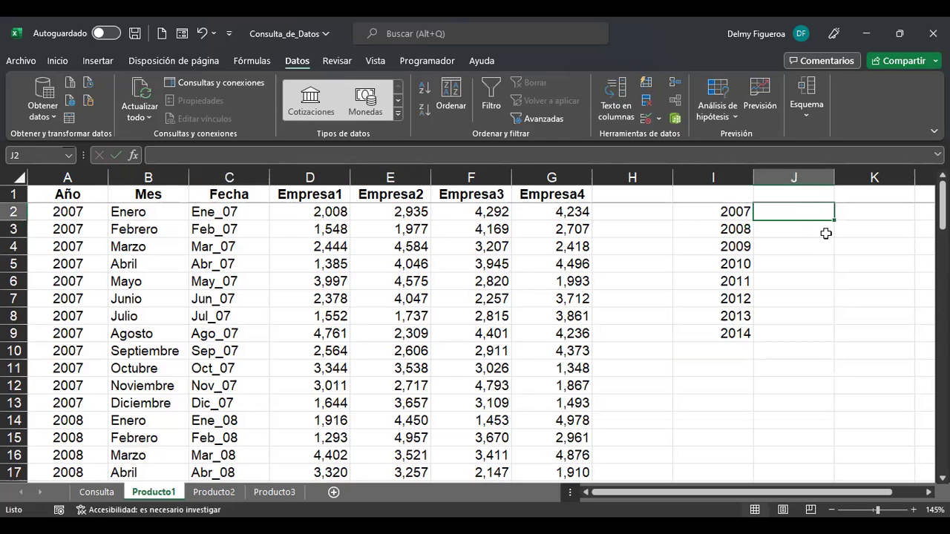
{"action": "type", "text": "+"}
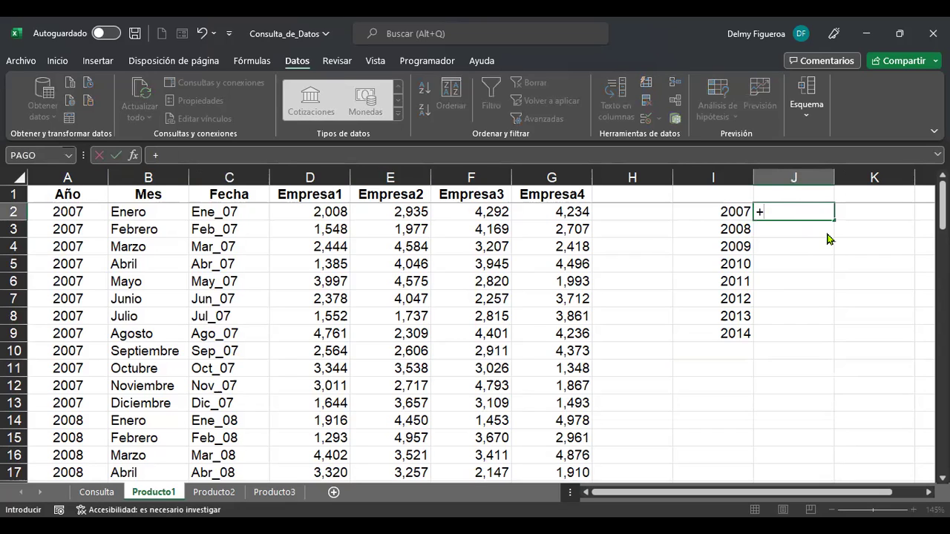
{"action": "type", "text": "izqui"}
{"action": "key", "text": "Tab"}
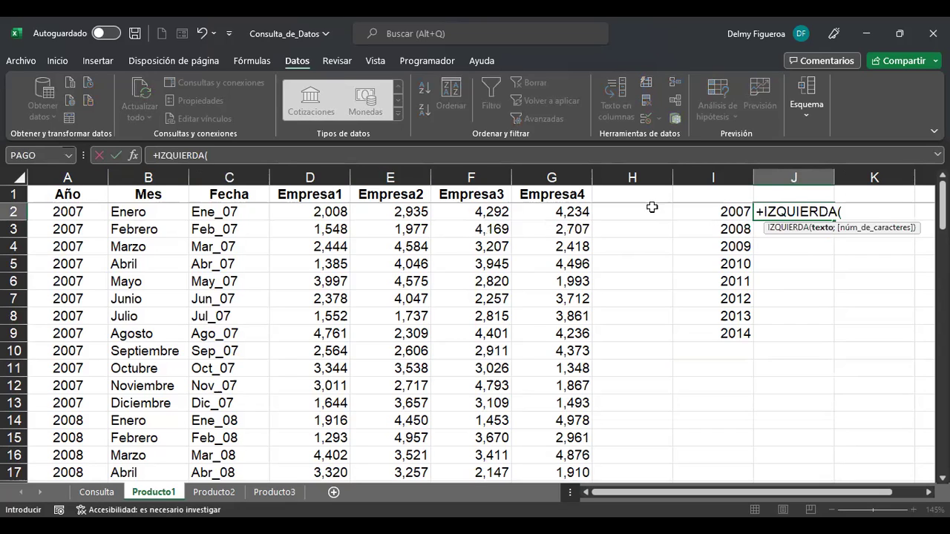
{"action": "left_click", "coordinate": [148, 210]}
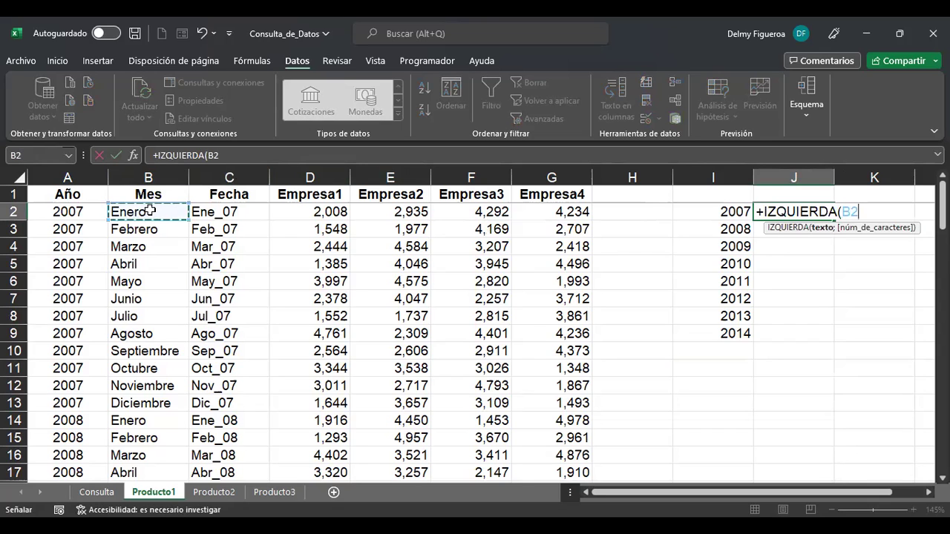
{"action": "type", "text": ";"}
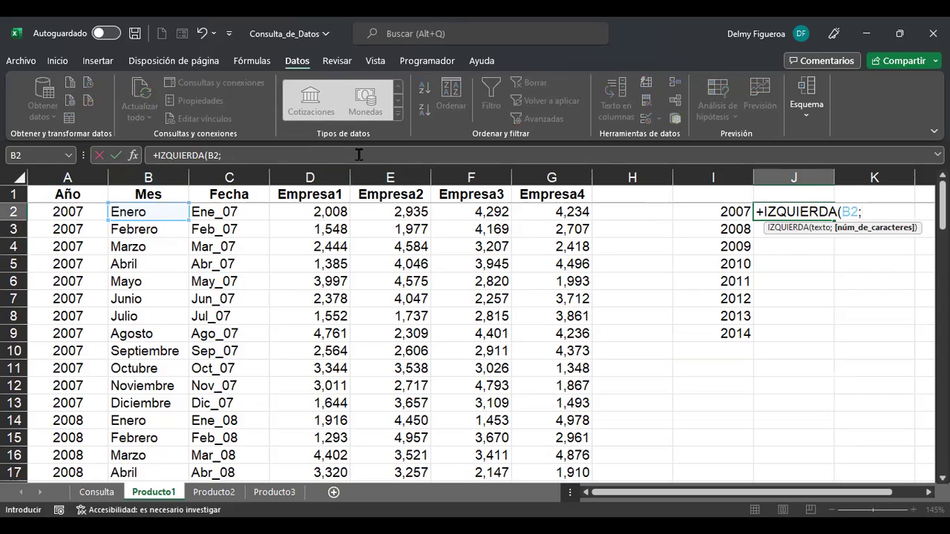
{"action": "type", "text": "3"}
{"action": "key", "text": "Return"}
{"action": "key", "text": "Up"}
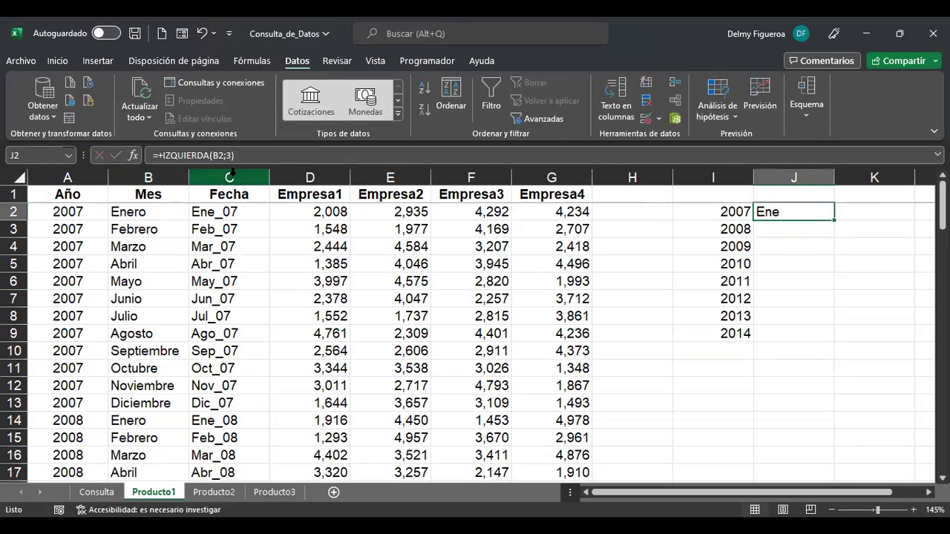
Enter the formula +DERECHA(A2;2) in K2 to extract the last two digits of the year.
{"action": "key", "text": "Right"}
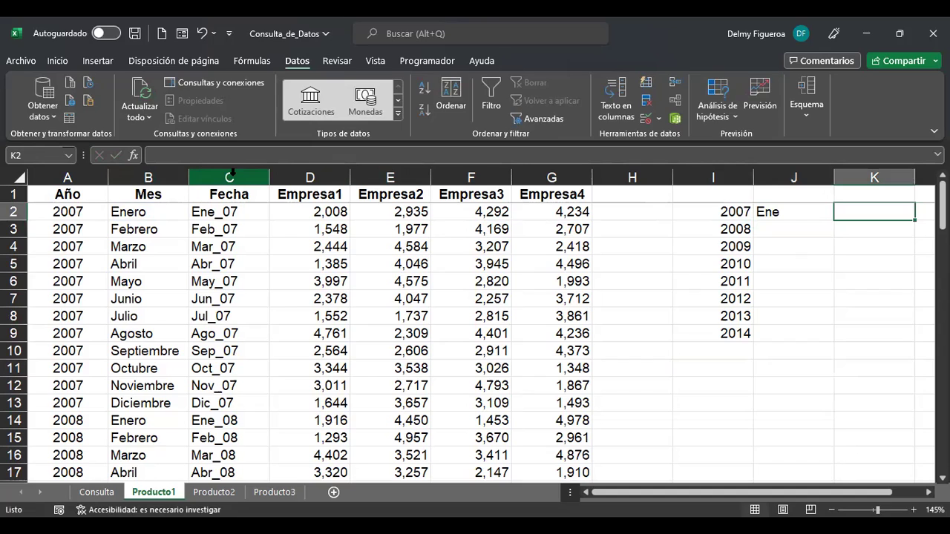
{"action": "type", "text": "+dere"}
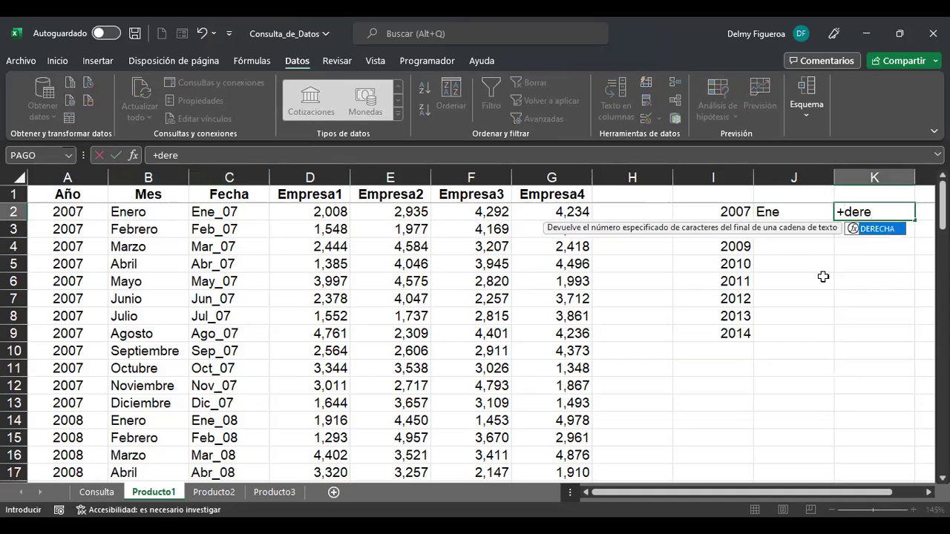
{"action": "double_click", "coordinate": [865, 227]}
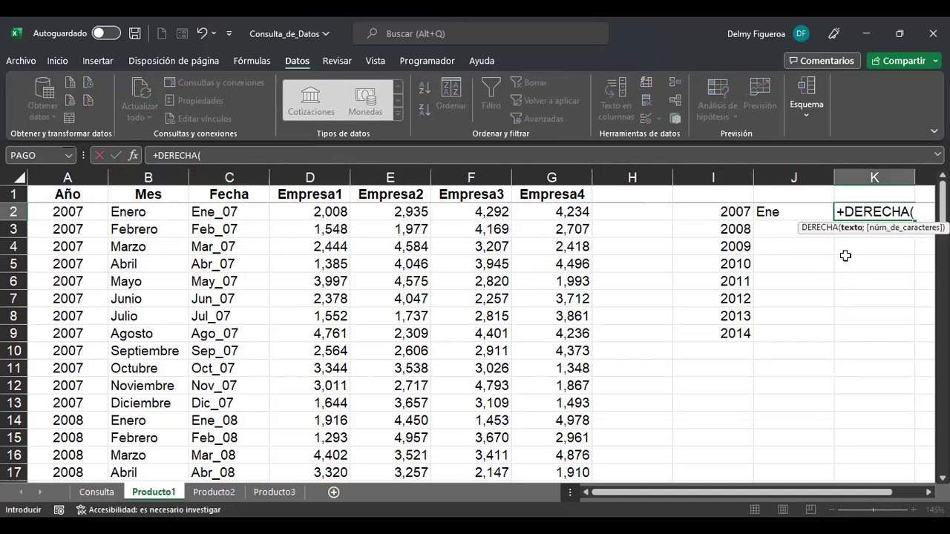
{"action": "left_click", "coordinate": [68, 211]}
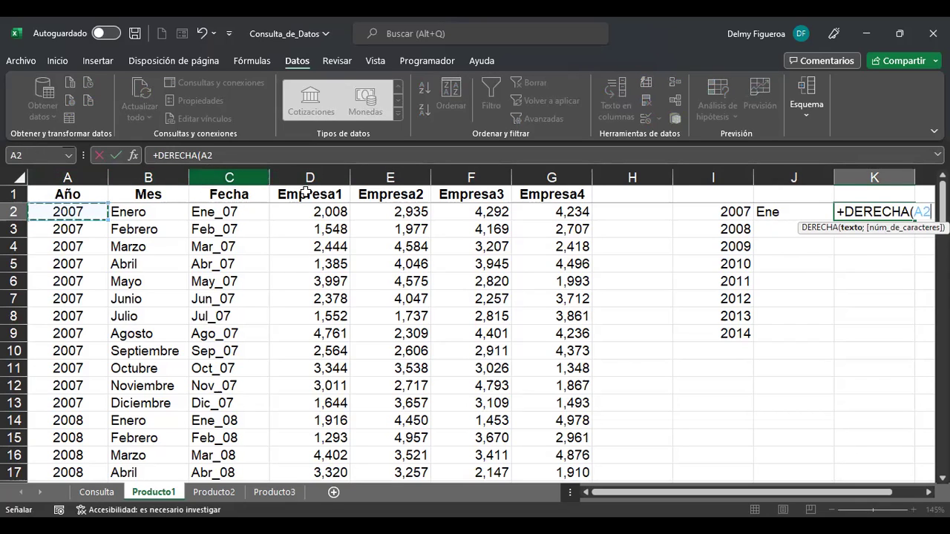
{"action": "type", "text": ";"}
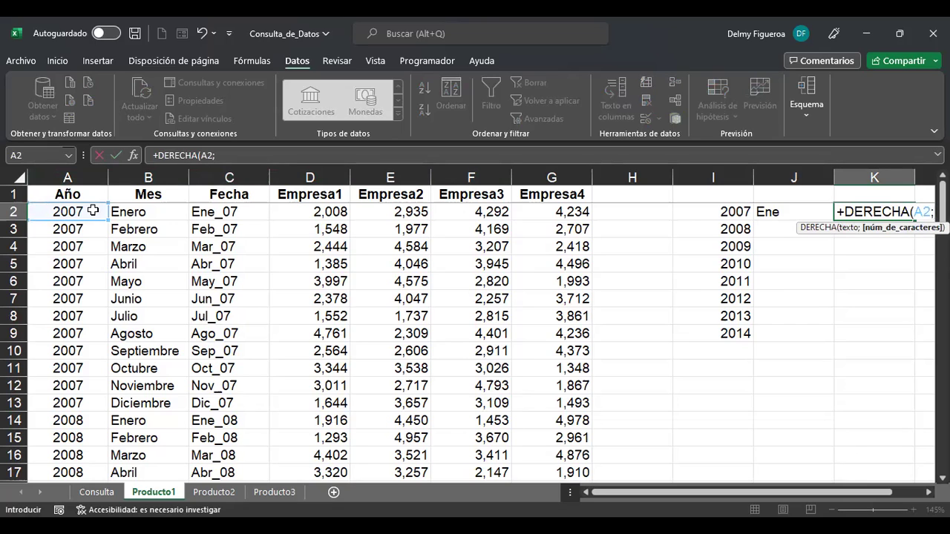
{"action": "type", "text": "2"}
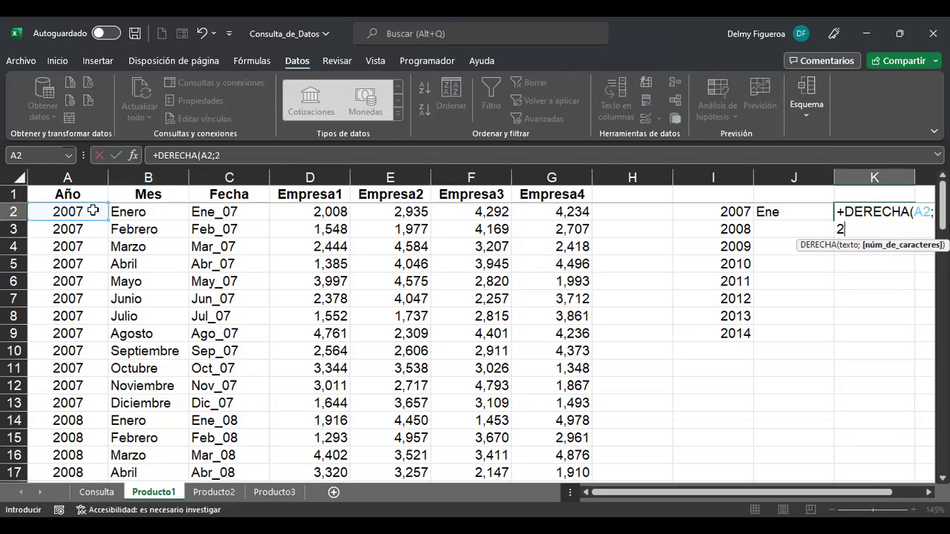
{"action": "key", "text": "ctrl+Return"}
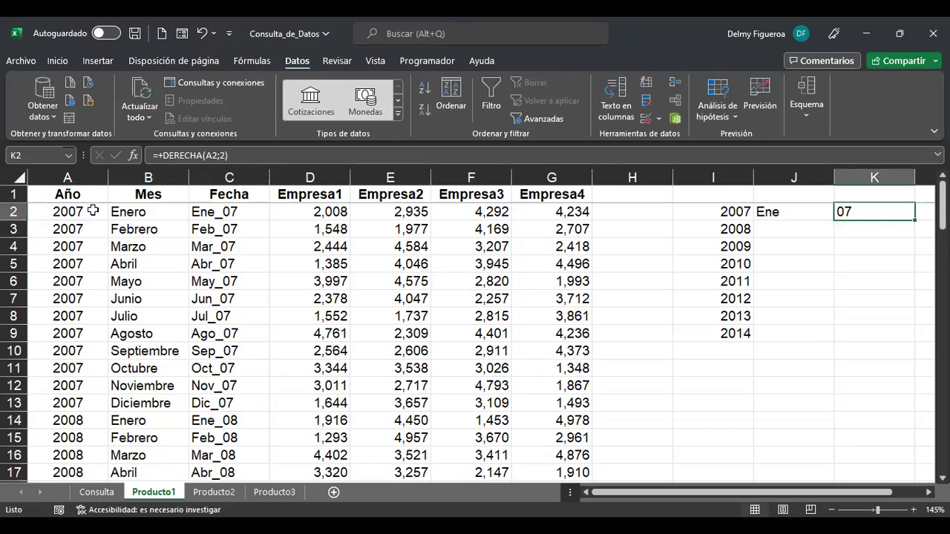
Enter the formula +CONCAT(J2;"_";K2) in L2 to join the month letters and year digits with an underscore.
{"action": "left_click", "coordinate": [239, 214]}
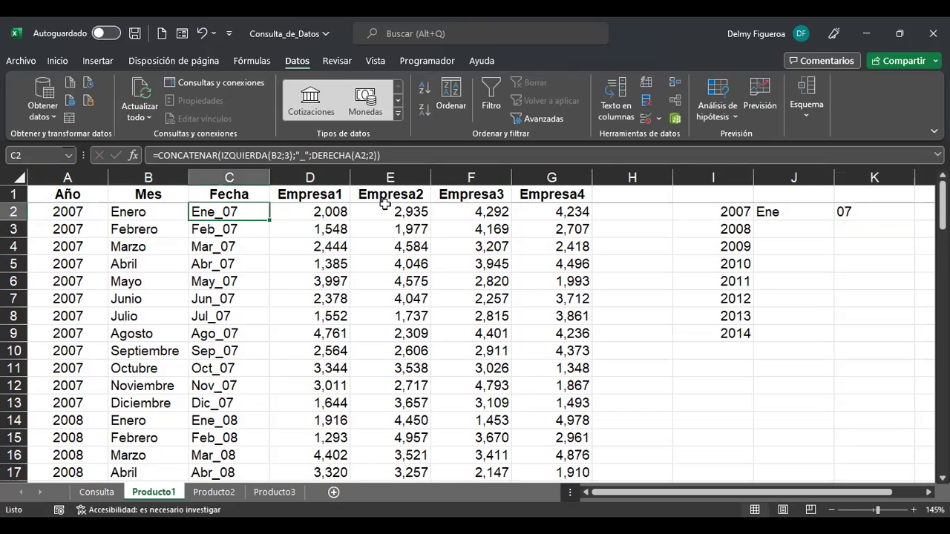
{"action": "key", "text": "Right"}
{"action": "key", "text": "Right"}
{"action": "key", "text": "Right"}
{"action": "key", "text": "Right"}
{"action": "key", "text": "Right"}
{"action": "key", "text": "Right"}
{"action": "key", "text": "Right"}
{"action": "key", "text": "Right"}
{"action": "key", "text": "Right"}
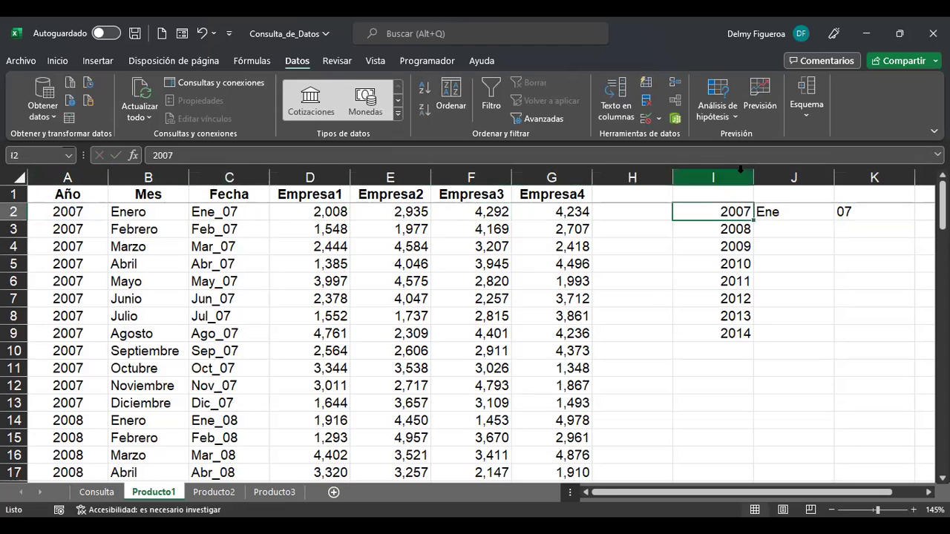
{"action": "type", "text": "+"}
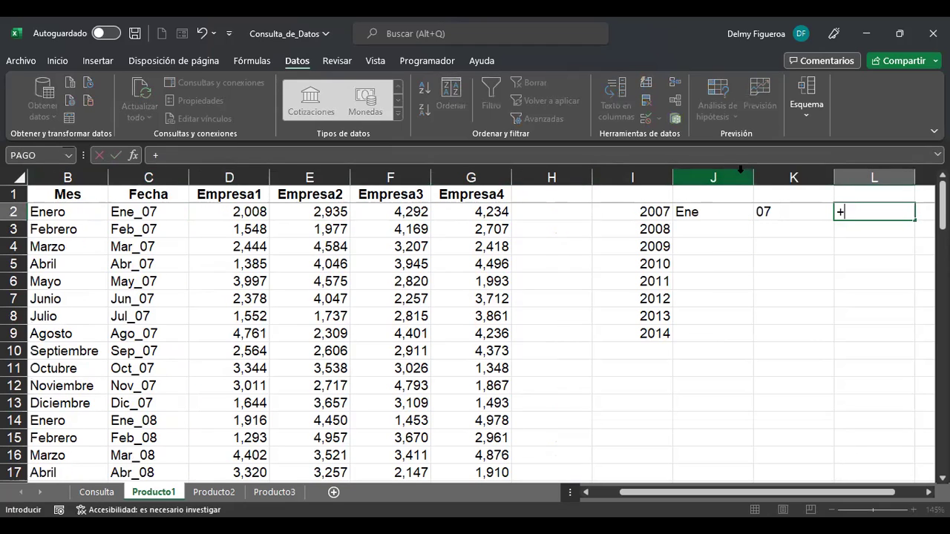
{"action": "type", "text": "con"}
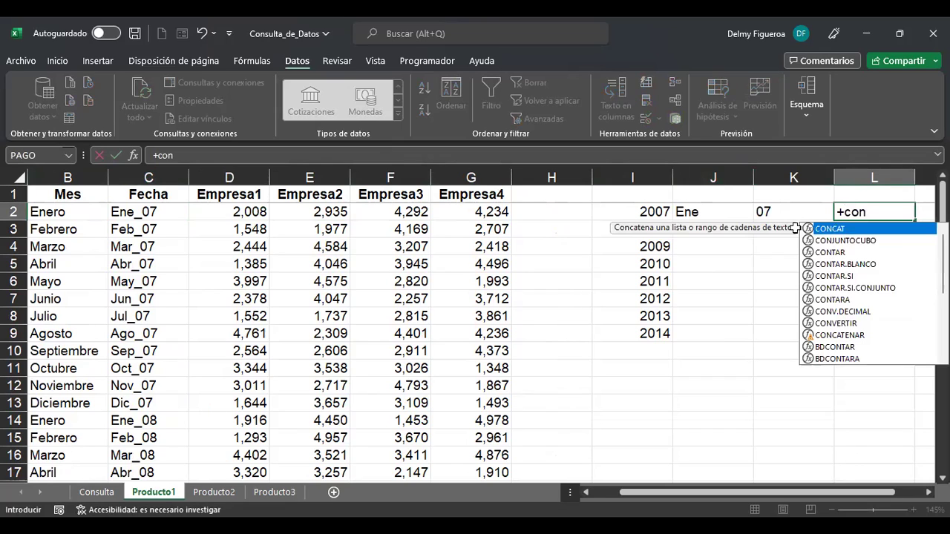
{"action": "double_click", "coordinate": [832, 228]}
{"action": "left_click", "coordinate": [714, 211]}
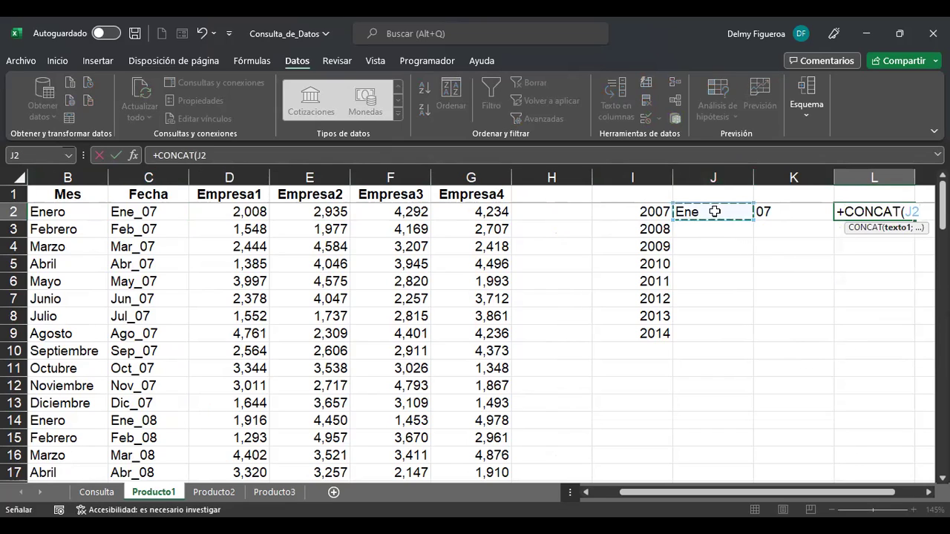
{"action": "type", "text": ";"}
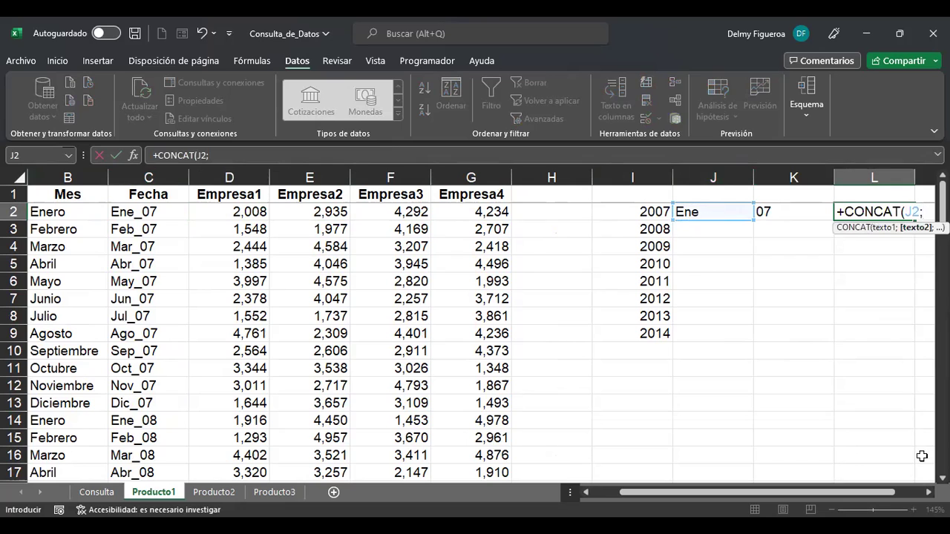
{"action": "left_click_drag", "start_coordinate": [886, 496], "coordinate": [919, 496]}
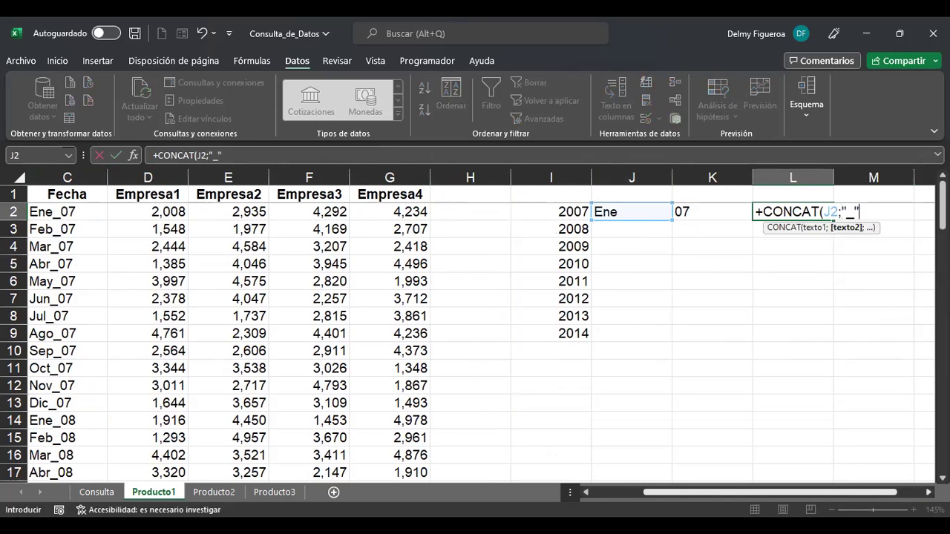
{"action": "type", "text": ";"}
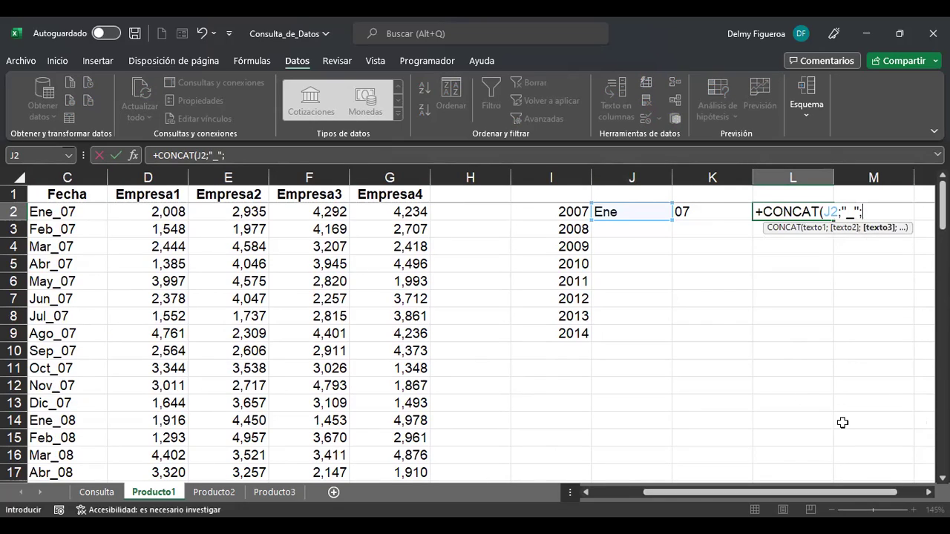
{"action": "left_click", "coordinate": [717, 211]}
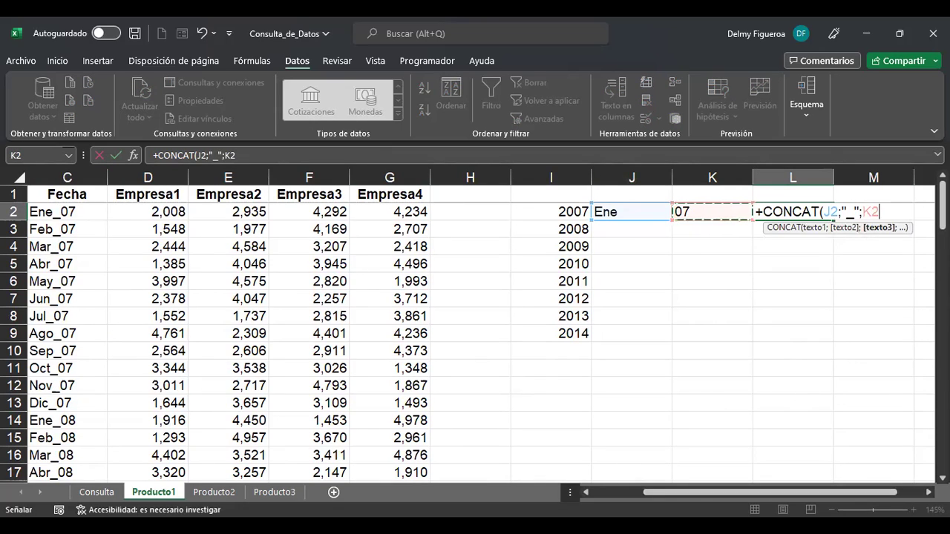
{"action": "key", "text": "Return"}
{"action": "left_click", "coordinate": [793, 211]}
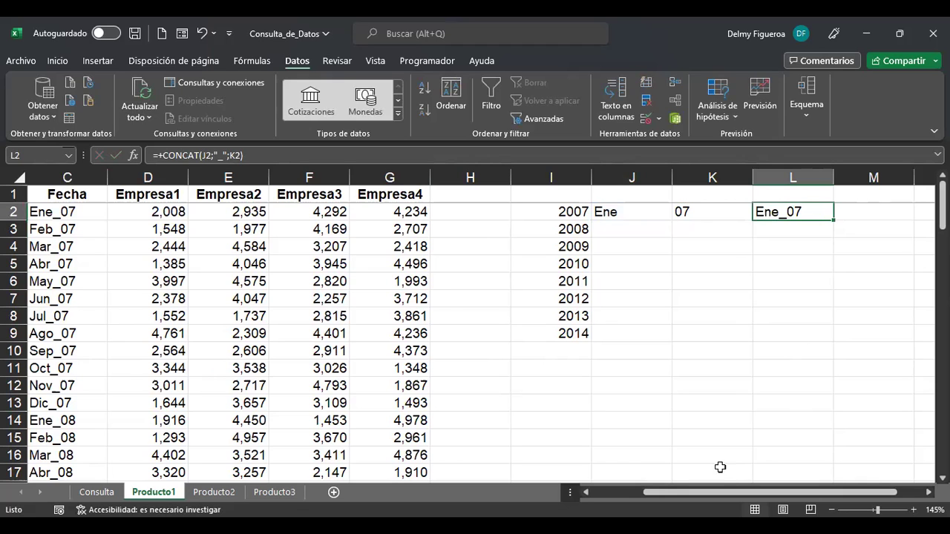
Compare the nested CONCATENAR formula in C2 with the separate IZQUIERDA formula in J2 and inspect its cell references.
{"action": "left_click", "coordinate": [607, 493]}
{"action": "left_click", "coordinate": [239, 213]}
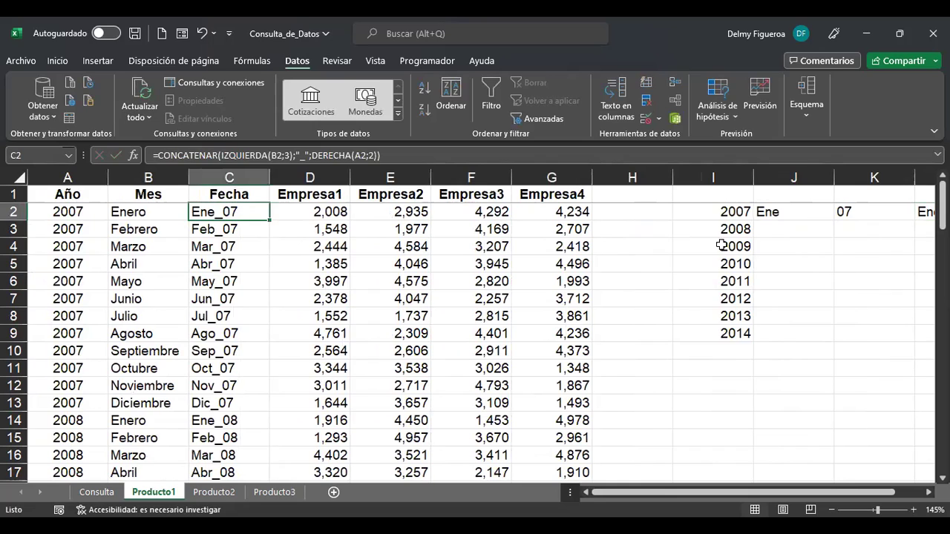
{"action": "left_click", "coordinate": [793, 212]}
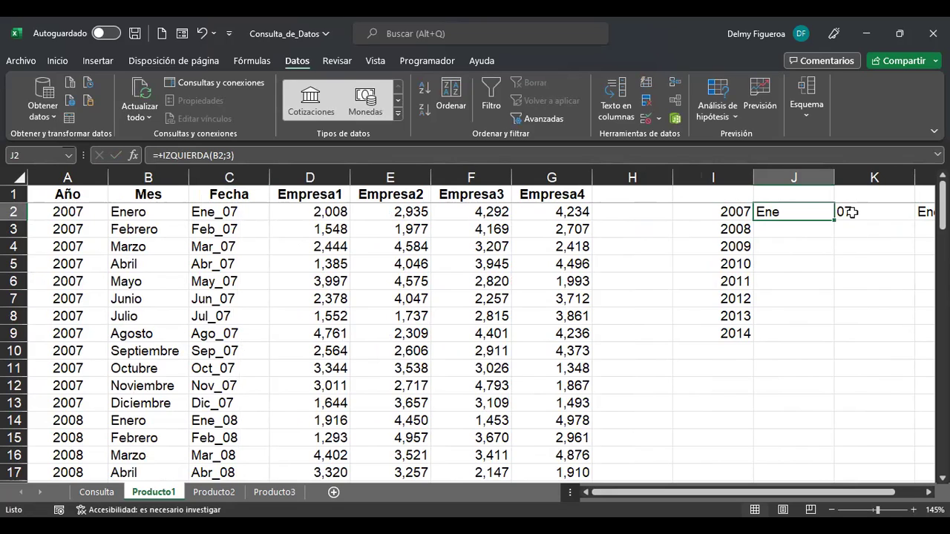
{"action": "left_click", "coordinate": [243, 211]}
{"action": "key", "text": "F2"}
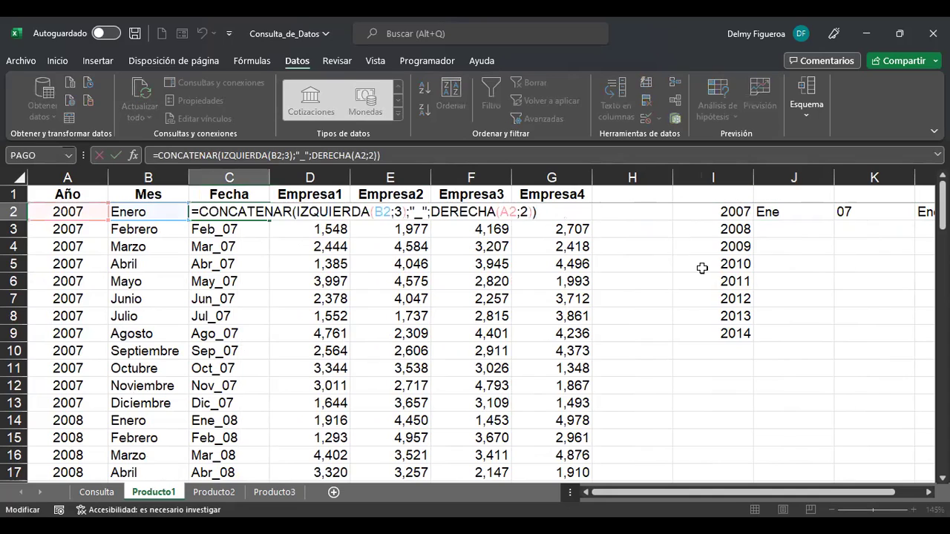
{"action": "key", "text": "Return"}
{"action": "key", "text": "Up"}
{"action": "key", "text": "Right"}
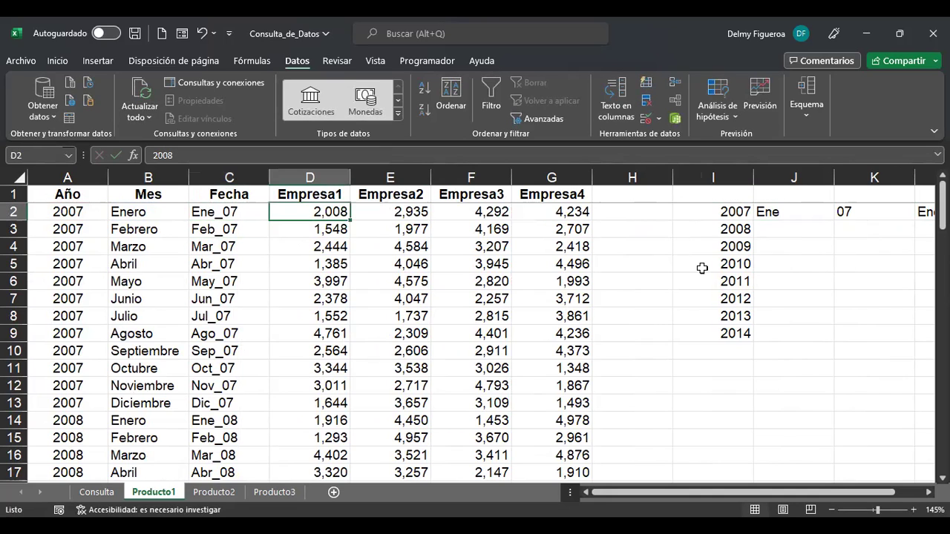
Review the company figures on Producto1 and the Producto2 and Producto3 sheets, and return to the Consulta sheet.
{"action": "left_click_drag", "start_coordinate": [329, 210], "coordinate": [554, 340]}
{"action": "key", "text": "ctrl+Home"}
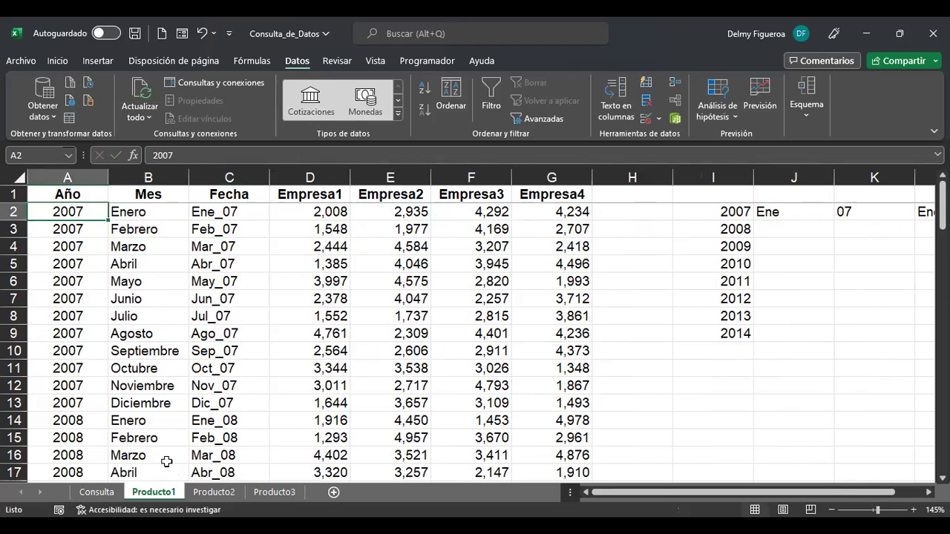
{"action": "left_click", "coordinate": [215, 492]}
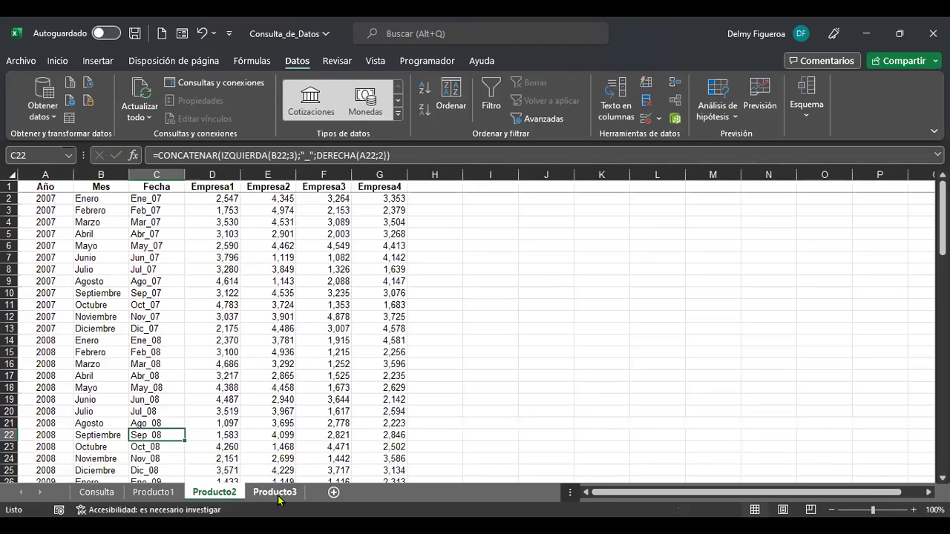
{"action": "left_click", "coordinate": [274, 492]}
{"action": "left_click", "coordinate": [145, 496]}
{"action": "left_click", "coordinate": [107, 494]}
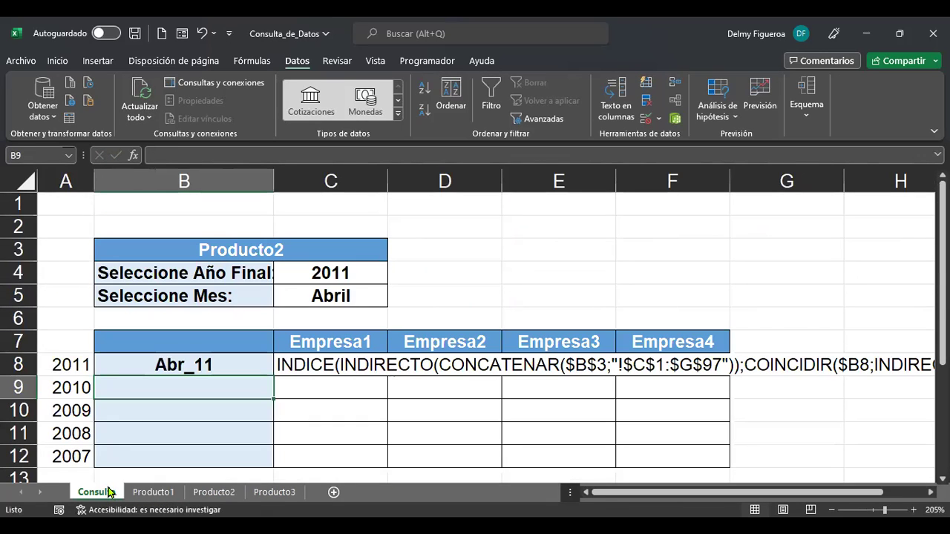
Examine how the date-code formula in B8 references the month in $C$5 and the year in $A8.
{"action": "left_click", "coordinate": [338, 364]}
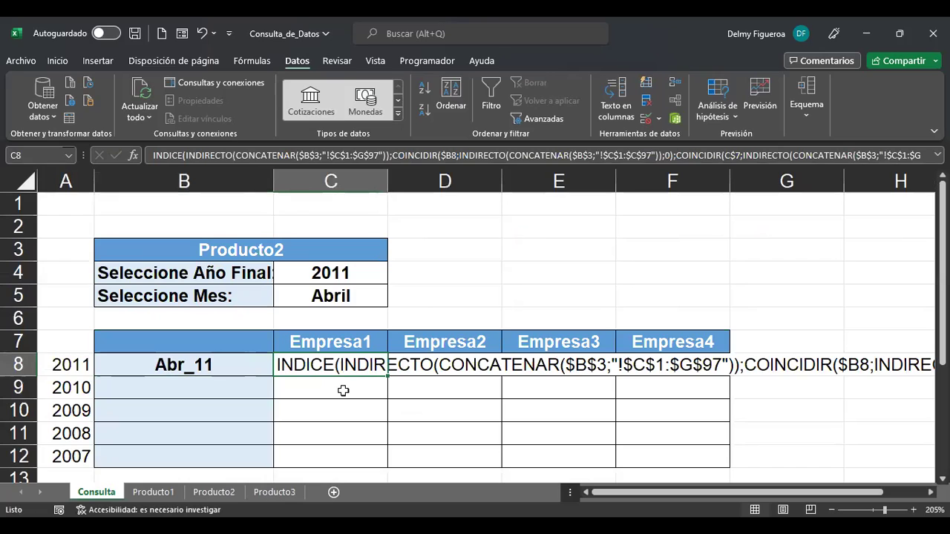
{"action": "left_click", "coordinate": [224, 363]}
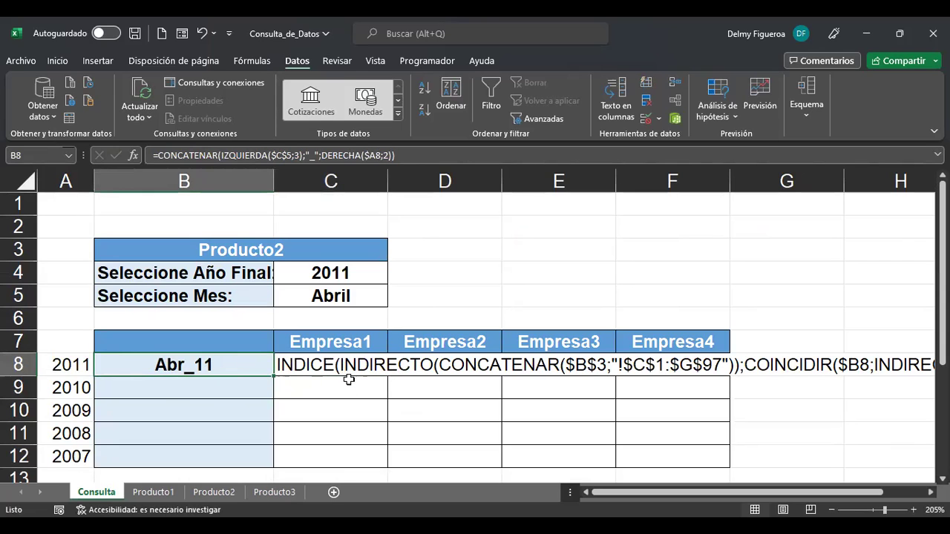
{"action": "key", "text": "F2"}
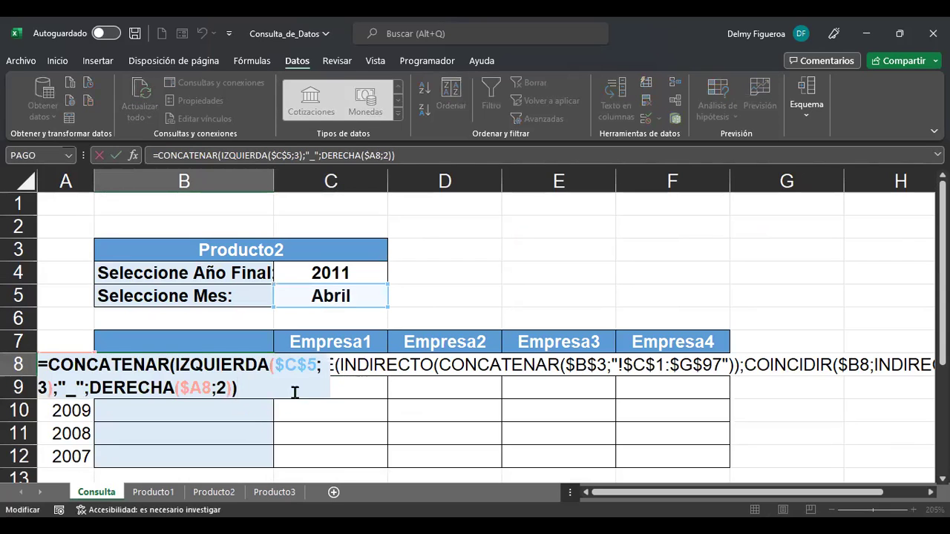
{"action": "key", "text": "Left"}
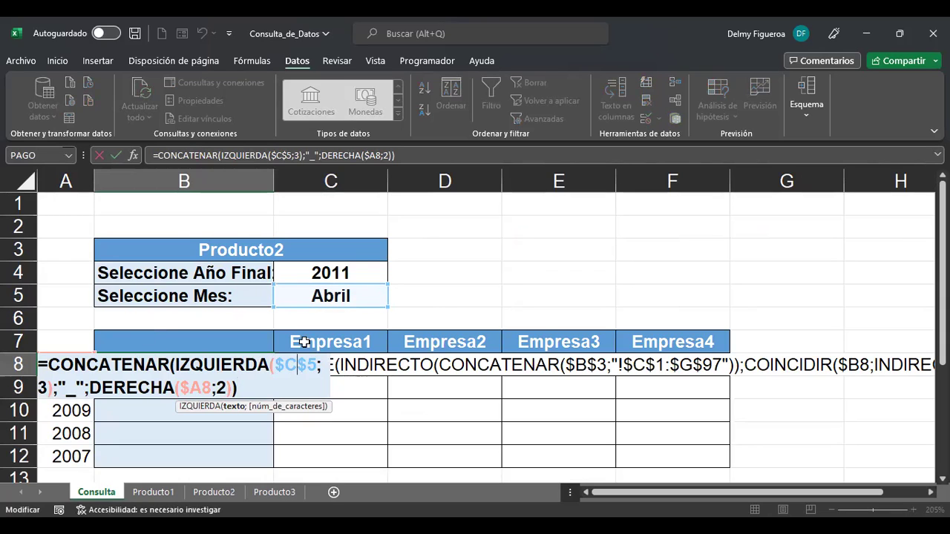
{"action": "key", "text": "Return"}
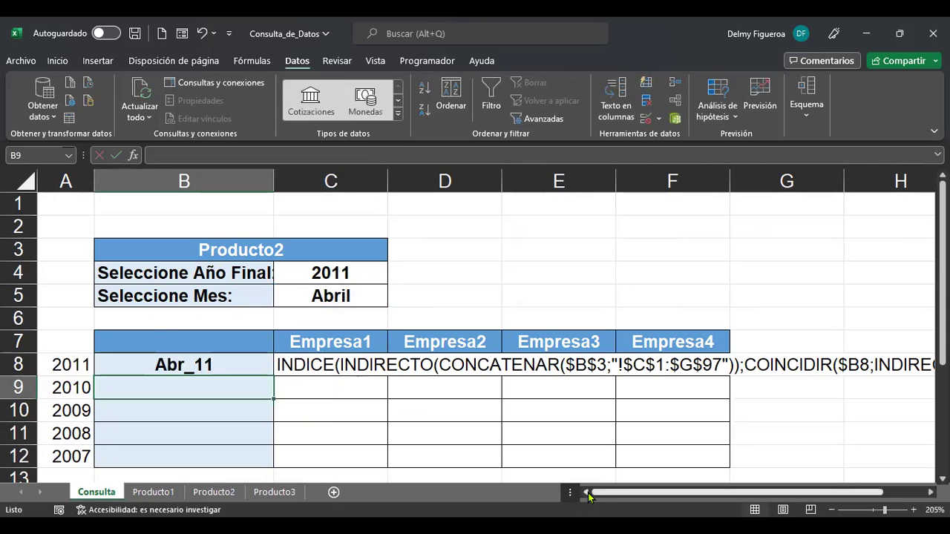
{"action": "left_click", "coordinate": [221, 363]}
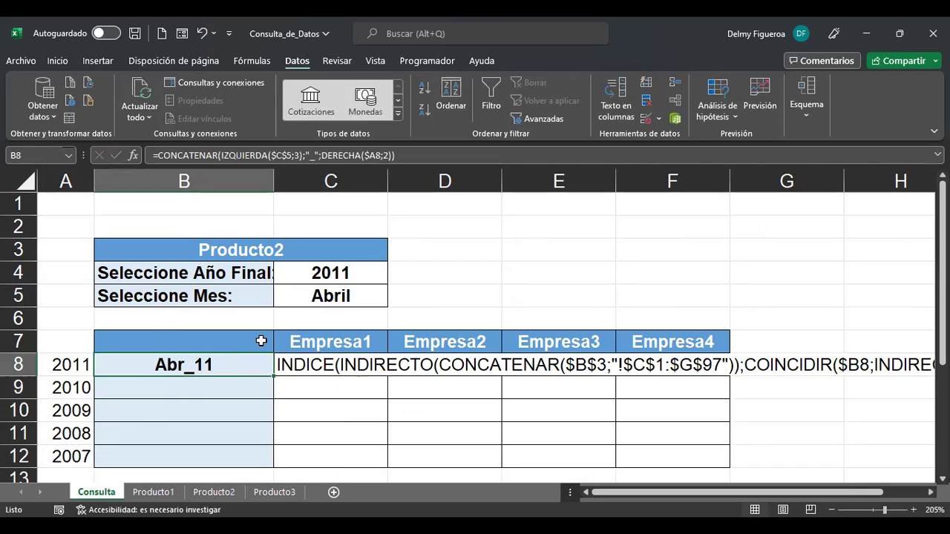
{"action": "left_click", "coordinate": [287, 158]}
{"action": "left_click", "coordinate": [287, 159]}
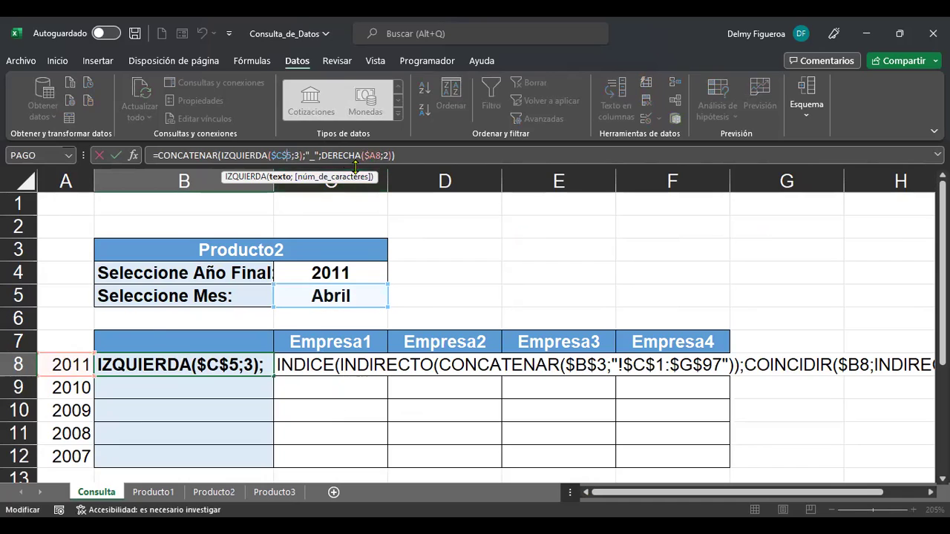
{"action": "left_click", "coordinate": [377, 155]}
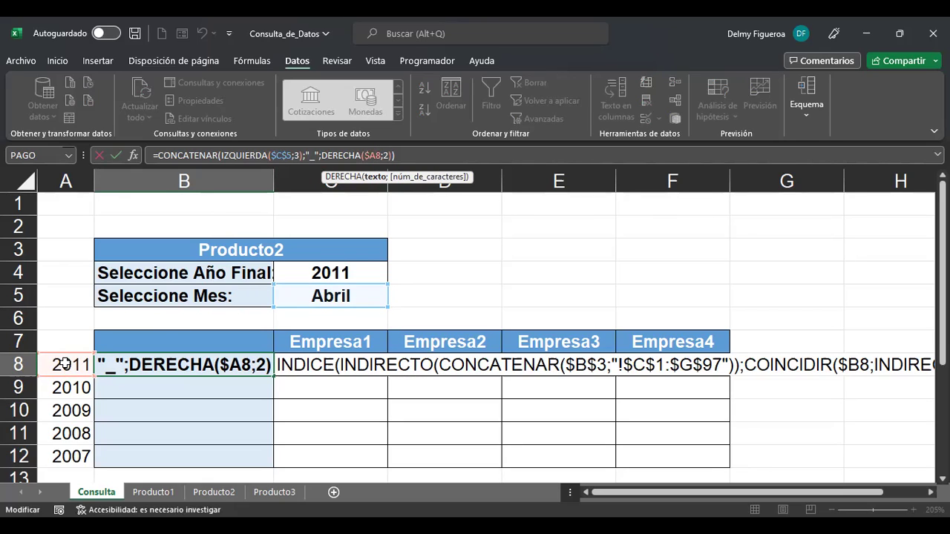
Fill the date-code formula from B8 down to B12 for the remaining years.
{"action": "left_click", "coordinate": [247, 366]}
{"action": "key", "text": "ctrl+Return"}
{"action": "left_click_drag", "start_coordinate": [274, 377], "coordinate": [272, 464]}
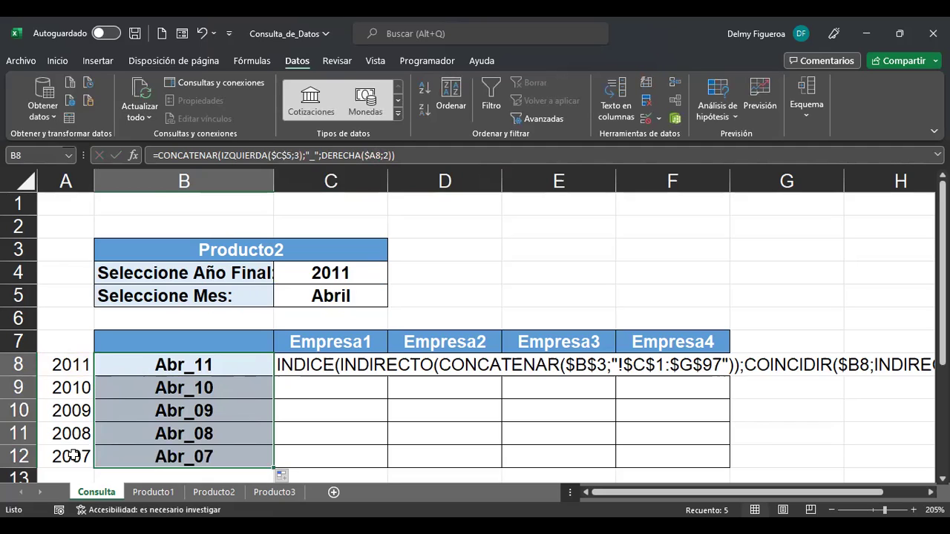
{"action": "left_click", "coordinate": [346, 392]}
Start an INDICE formula in B14 of Consulta with the range Producto1!C1:G97 as its matrix.
{"action": "scroll", "coordinate": [403, 381], "scroll_direction": "down", "scroll_amount": 2}
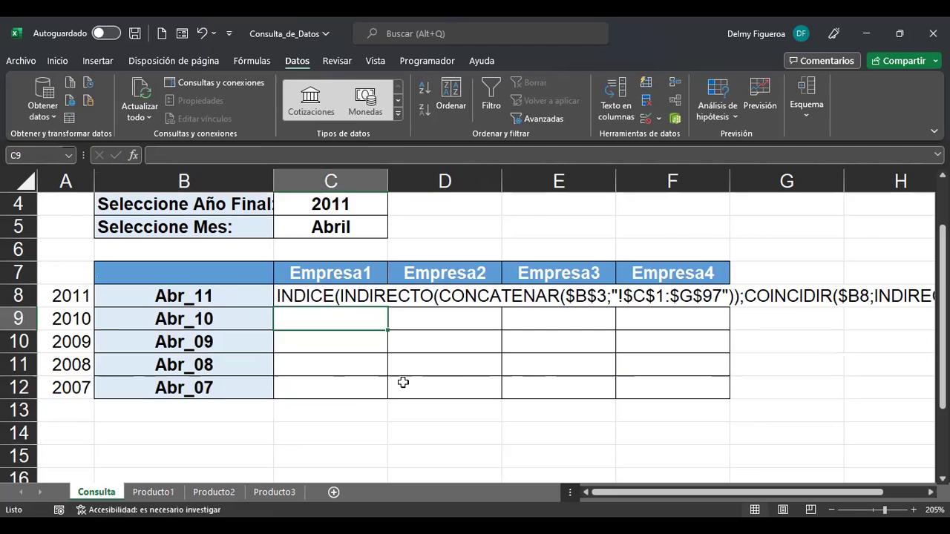
{"action": "left_click", "coordinate": [205, 375]}
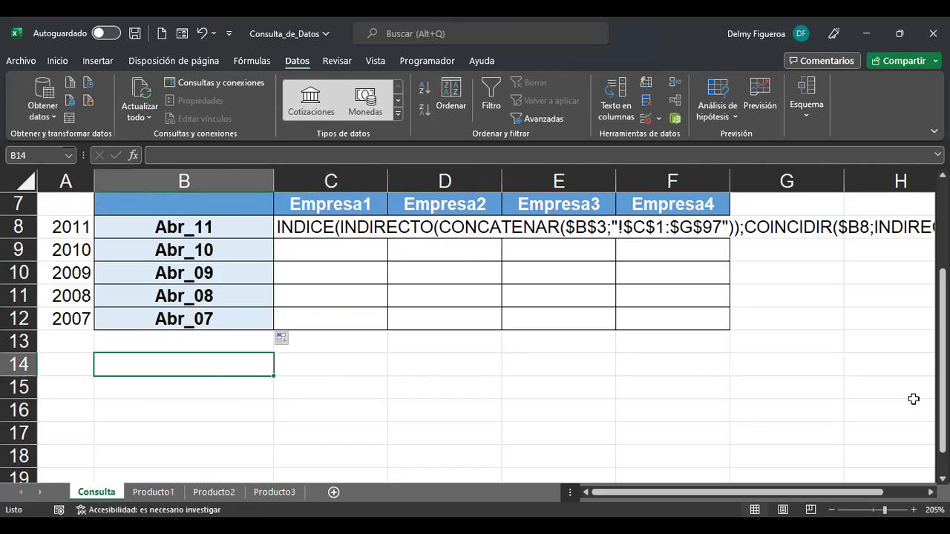
{"action": "type", "text": "+"}
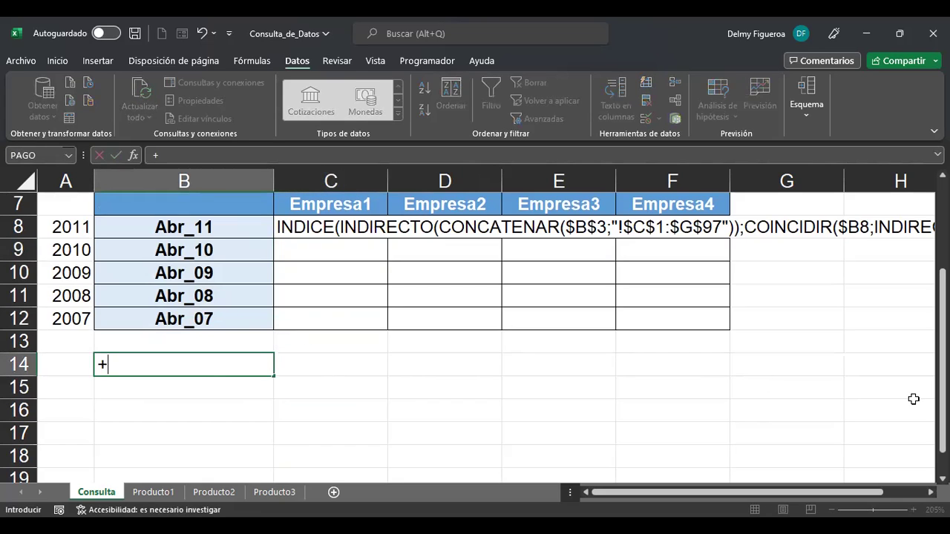
{"action": "type", "text": "indic"}
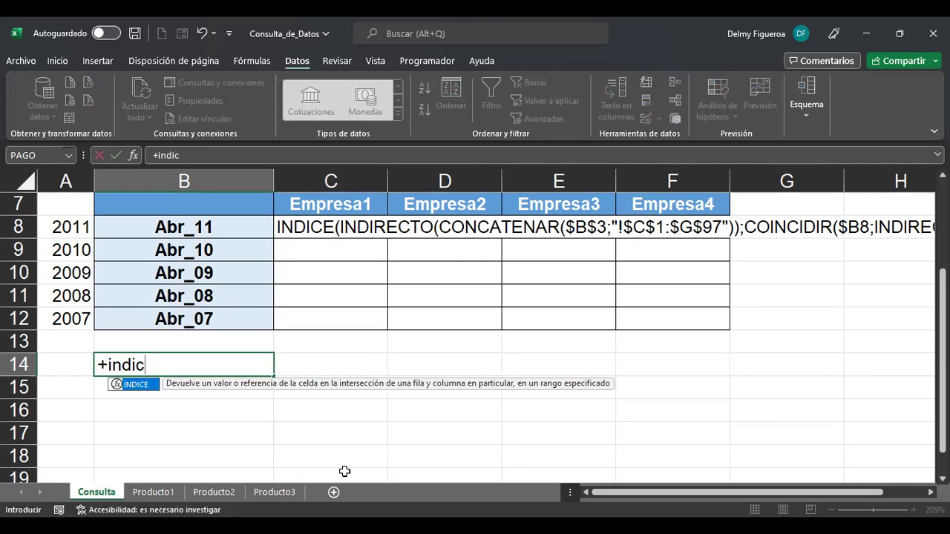
{"action": "key", "text": "Tab"}
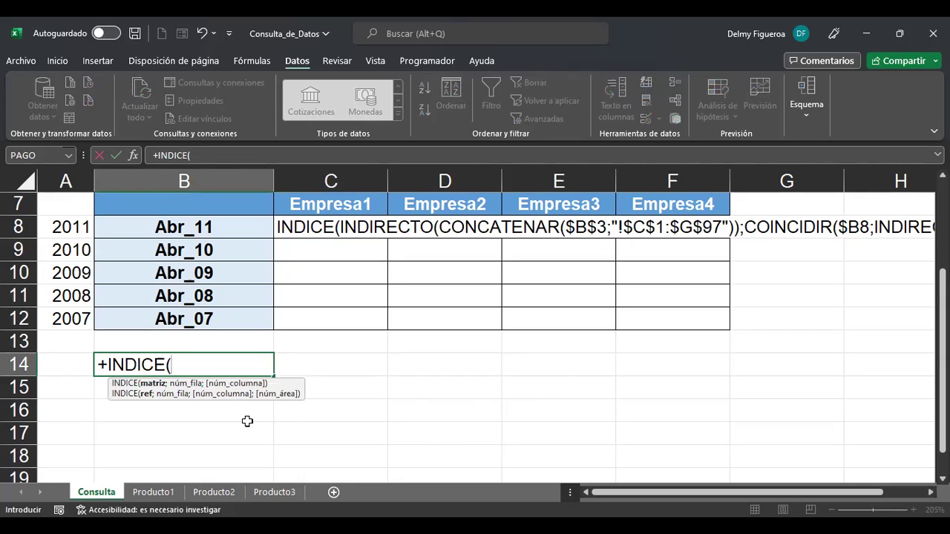
{"action": "left_click", "coordinate": [172, 493]}
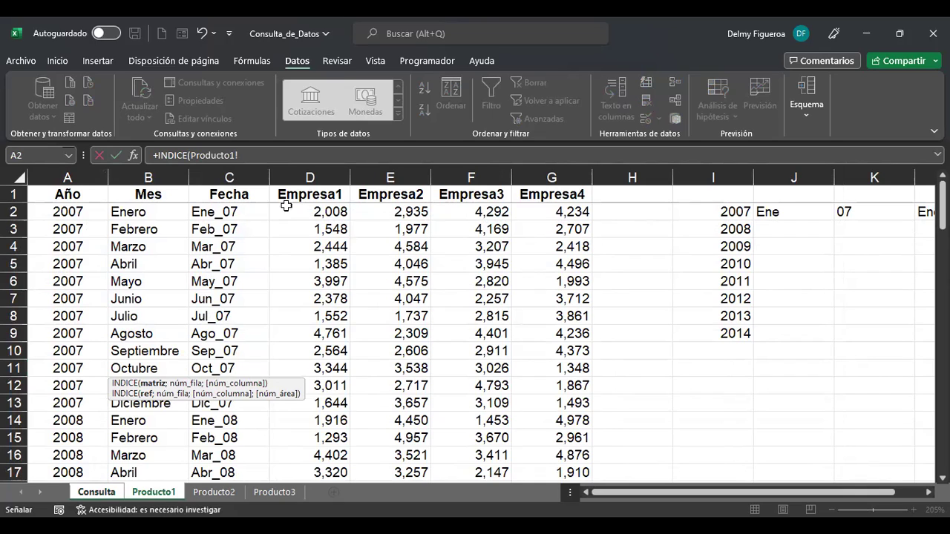
{"action": "left_click", "coordinate": [228, 196]}
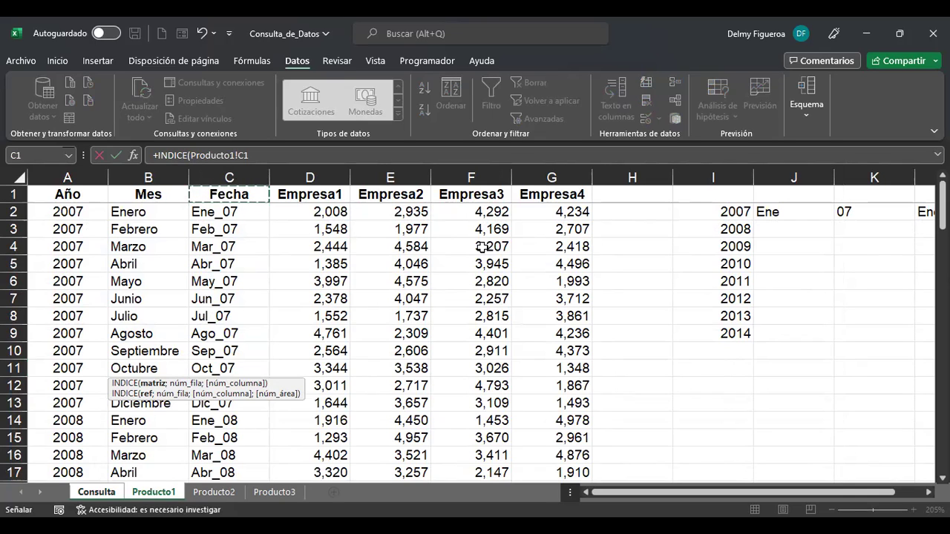
{"action": "key", "text": "ctrl+shift+End"}
{"action": "scroll", "coordinate": [593, 403], "scroll_direction": "down", "scroll_amount": 2}
{"action": "scroll", "coordinate": [556, 369], "scroll_direction": "up", "scroll_amount": 16}
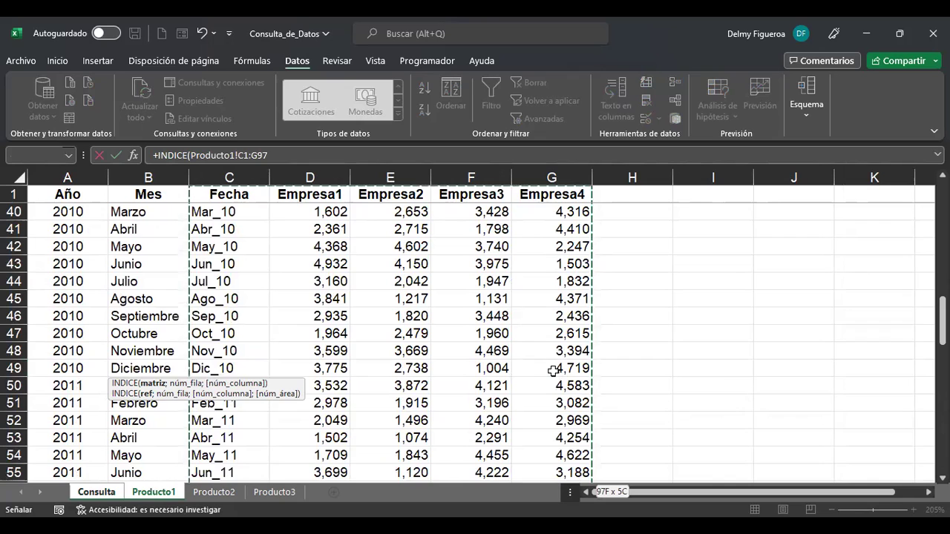
{"action": "left_click", "coordinate": [244, 152]}
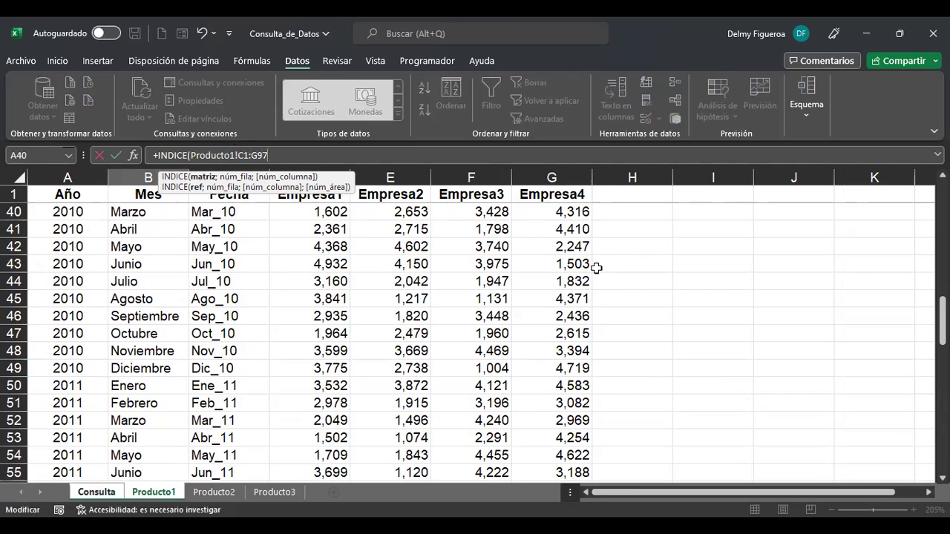
Complete the B14 INDICE formula with row number 40 and column number 2.
{"action": "type", "text": ";"}
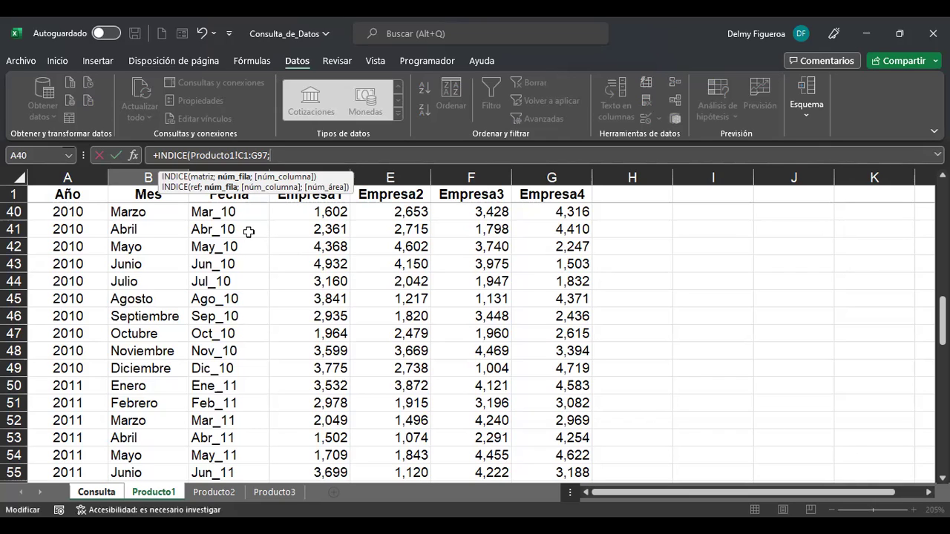
{"action": "scroll", "coordinate": [300, 290], "scroll_direction": "up", "scroll_amount": 13}
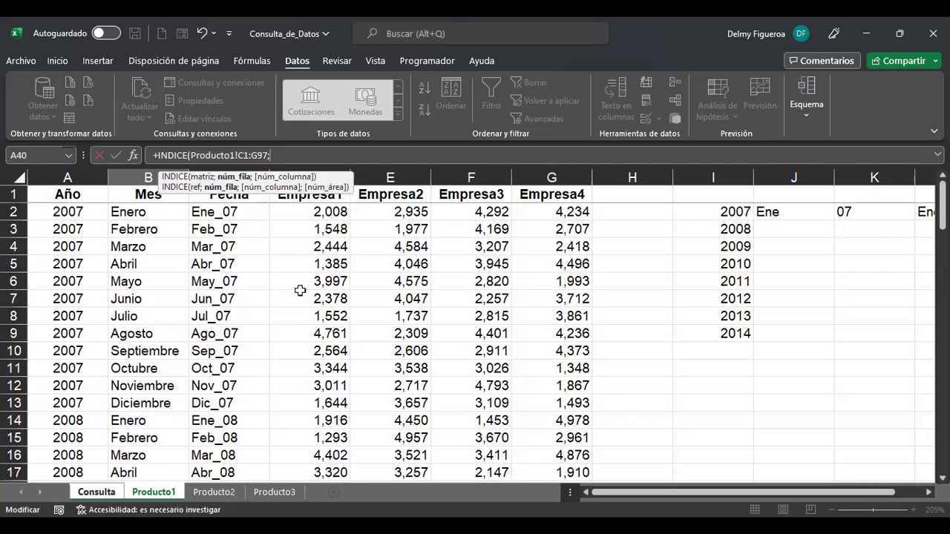
{"action": "scroll", "coordinate": [300, 290], "scroll_direction": "down", "scroll_amount": 7}
{"action": "scroll", "coordinate": [300, 301], "scroll_direction": "up", "scroll_amount": 7}
{"action": "scroll", "coordinate": [258, 318], "scroll_direction": "down", "scroll_amount": 8}
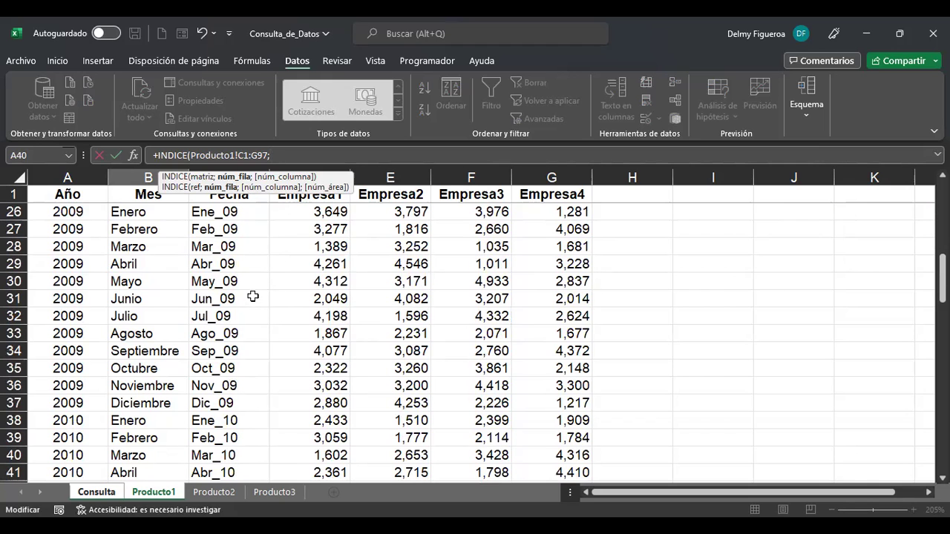
{"action": "scroll", "coordinate": [260, 313], "scroll_direction": "down", "scroll_amount": 3}
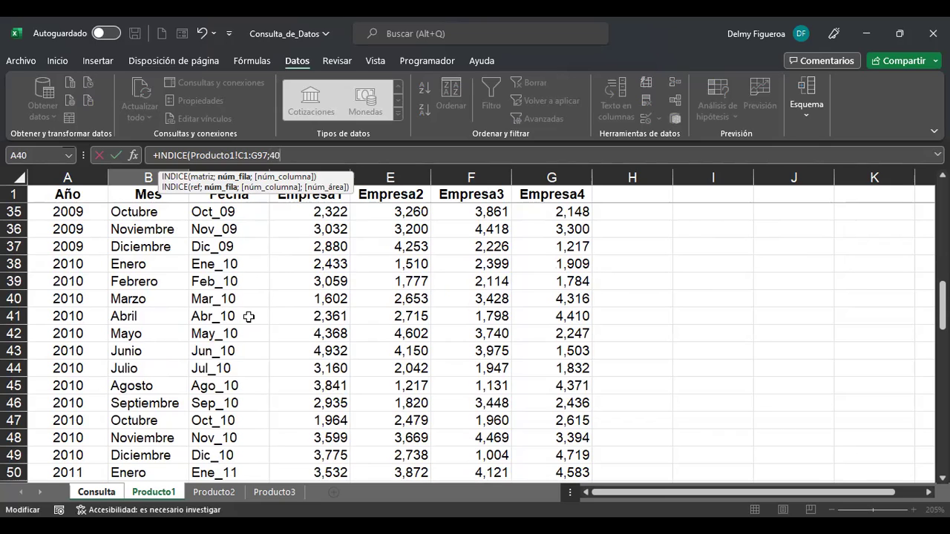
{"action": "type", "text": ";2"}
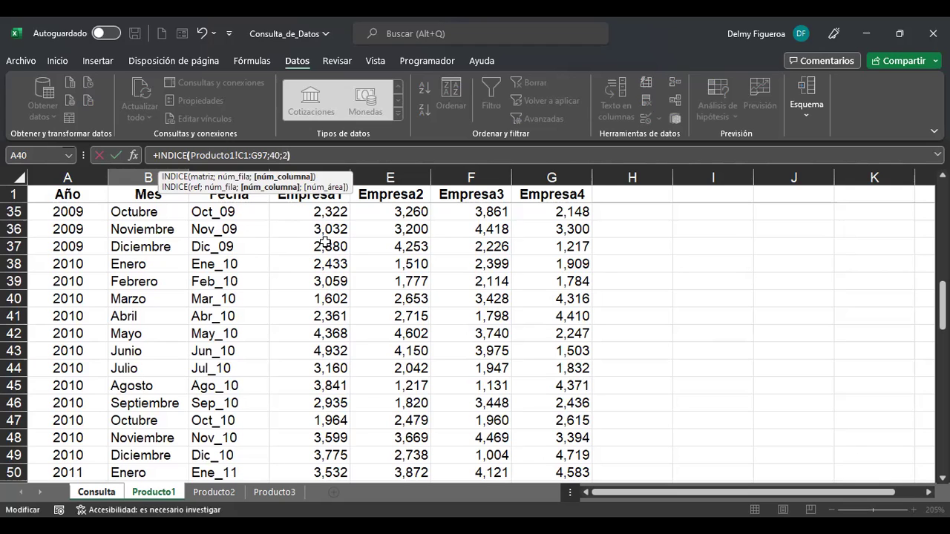
{"action": "key", "text": "Return"}
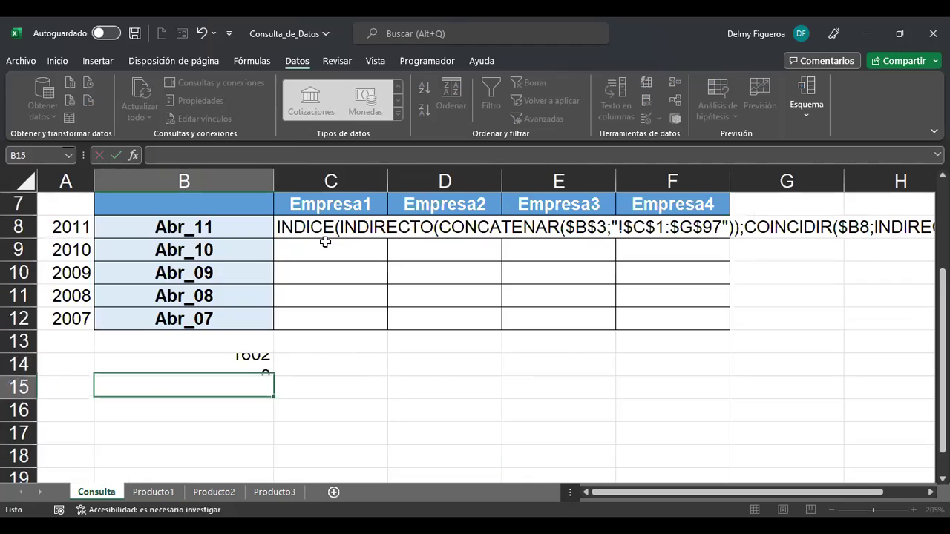
{"action": "key", "text": "Up"}
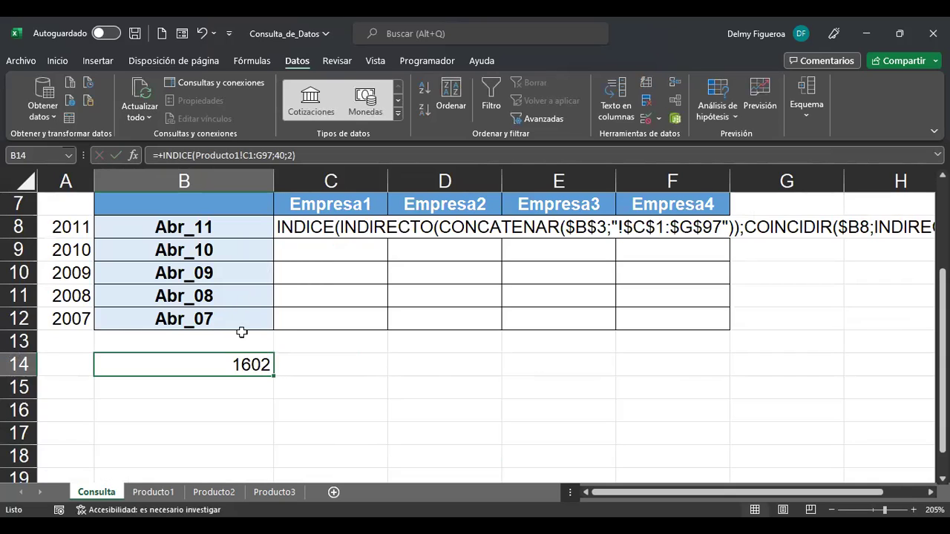
Check the INDICE result against the Empresa1 figure for Mar_10 in D40 of Producto1, and return to Consulta.
{"action": "left_click", "coordinate": [151, 496]}
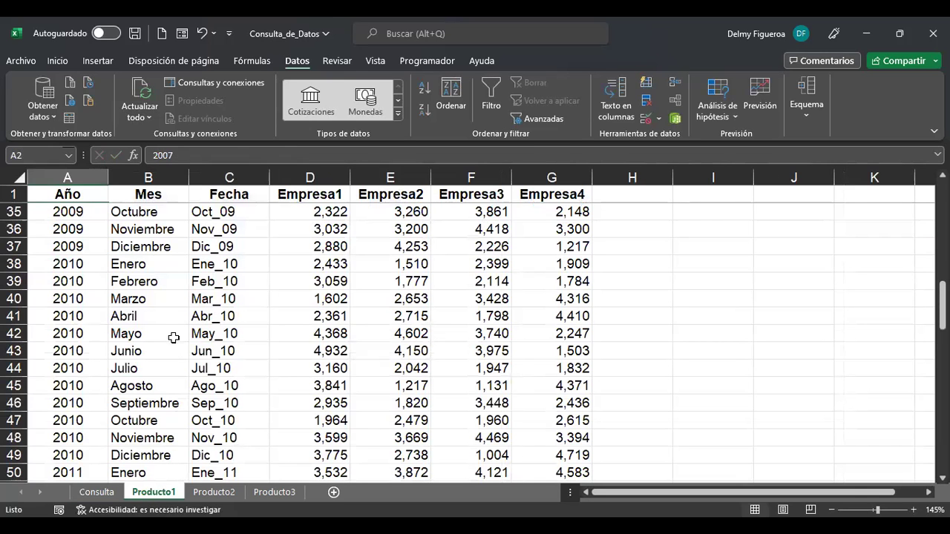
{"action": "left_click", "coordinate": [313, 299]}
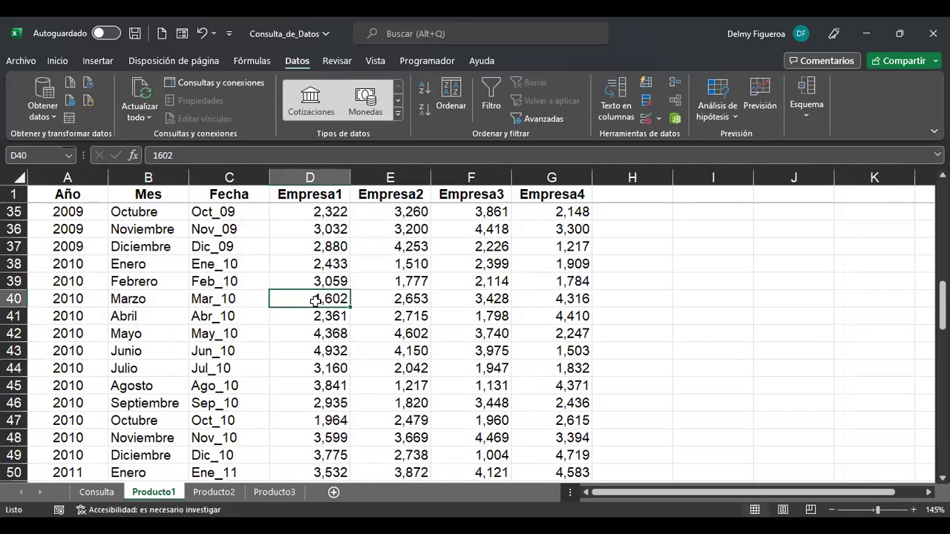
{"action": "left_click", "coordinate": [106, 493]}
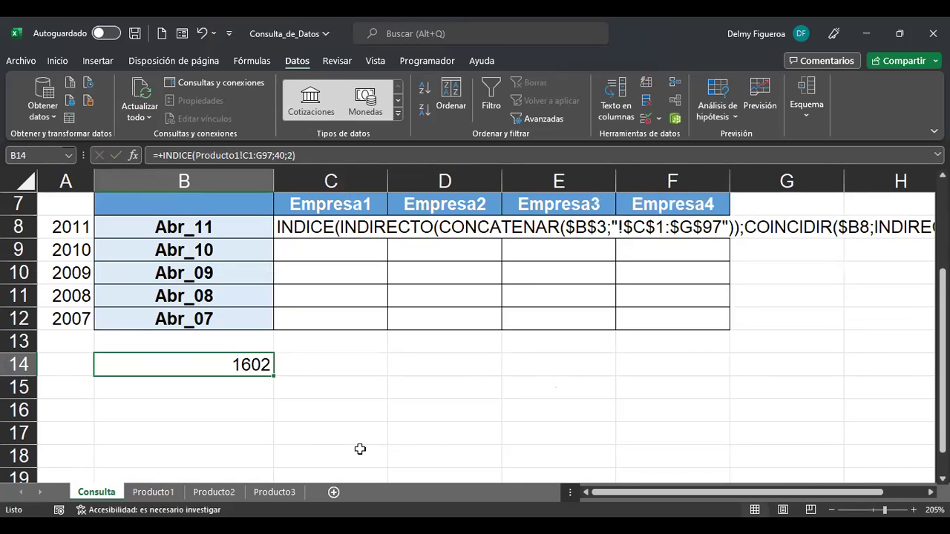
Examine the fixed Producto1 sheet reference in B14's formula and compare it with the product selector in B3.
{"action": "key", "text": "F2"}
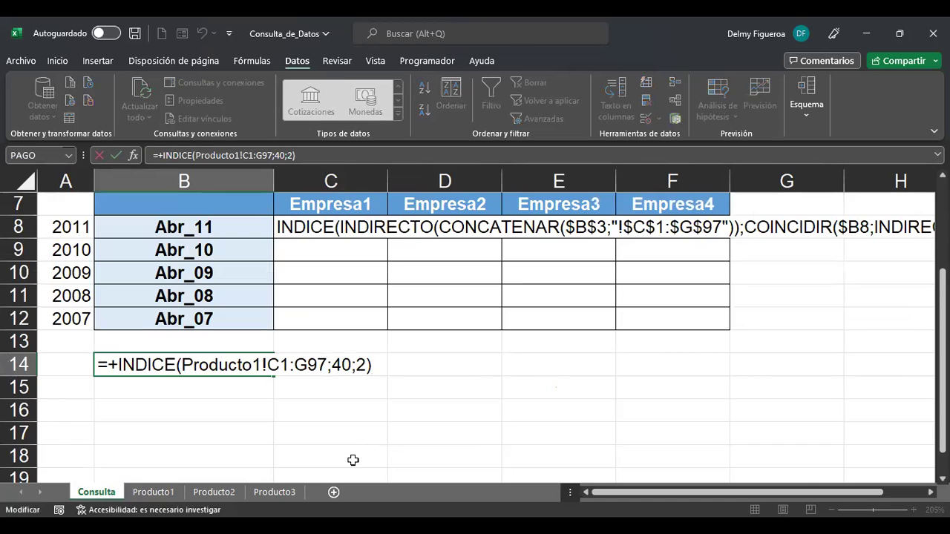
{"action": "left_click_drag", "start_coordinate": [262, 364], "coordinate": [183, 364]}
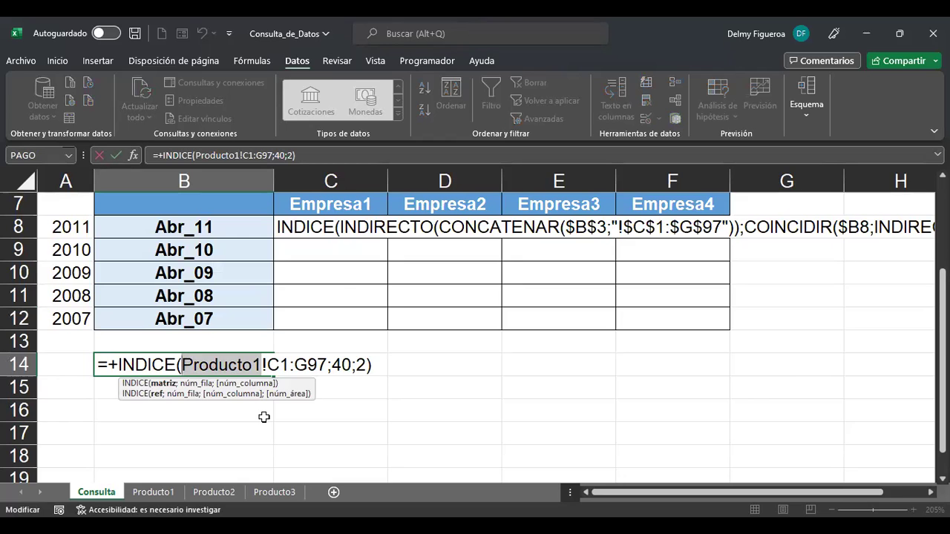
{"action": "key", "text": "Escape"}
{"action": "scroll", "coordinate": [264, 415], "scroll_direction": "up", "scroll_amount": 2}
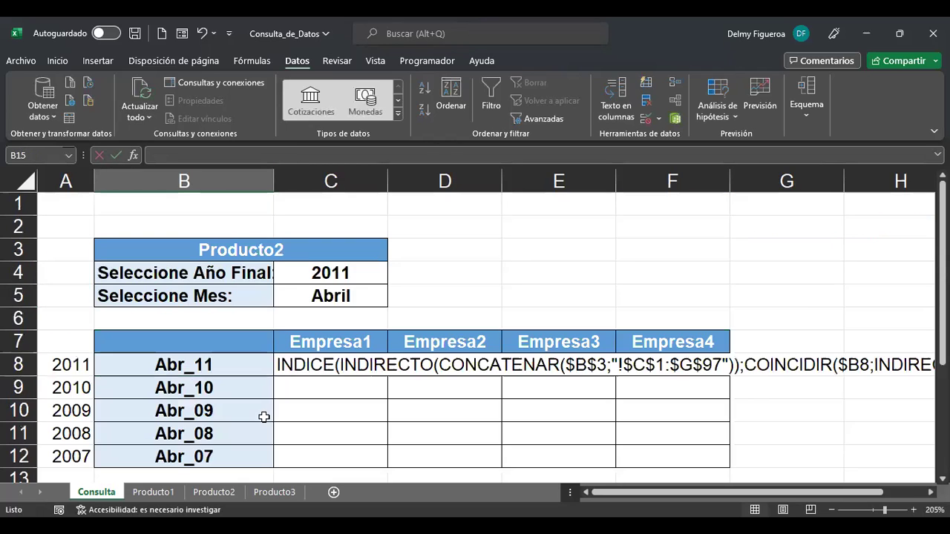
{"action": "left_click", "coordinate": [293, 255]}
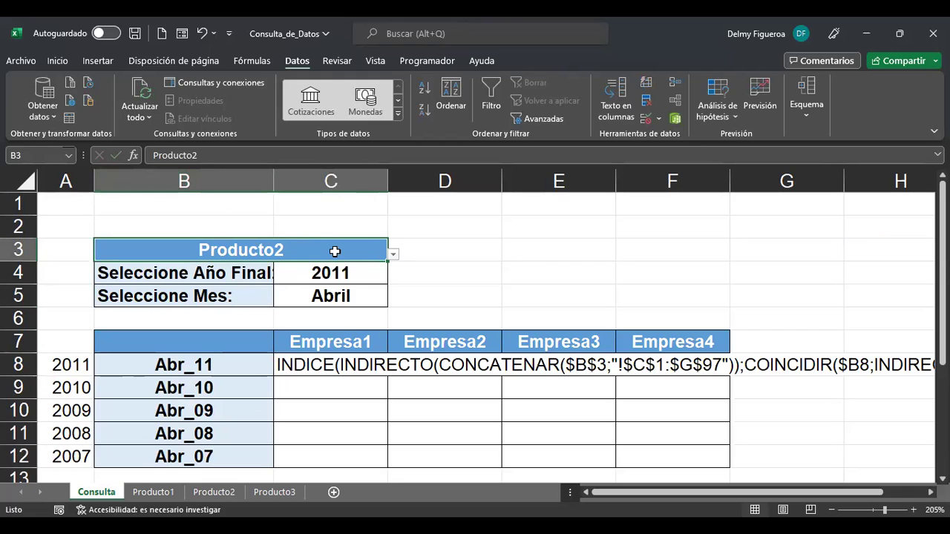
{"action": "scroll", "coordinate": [199, 250], "scroll_direction": "down", "scroll_amount": 2}
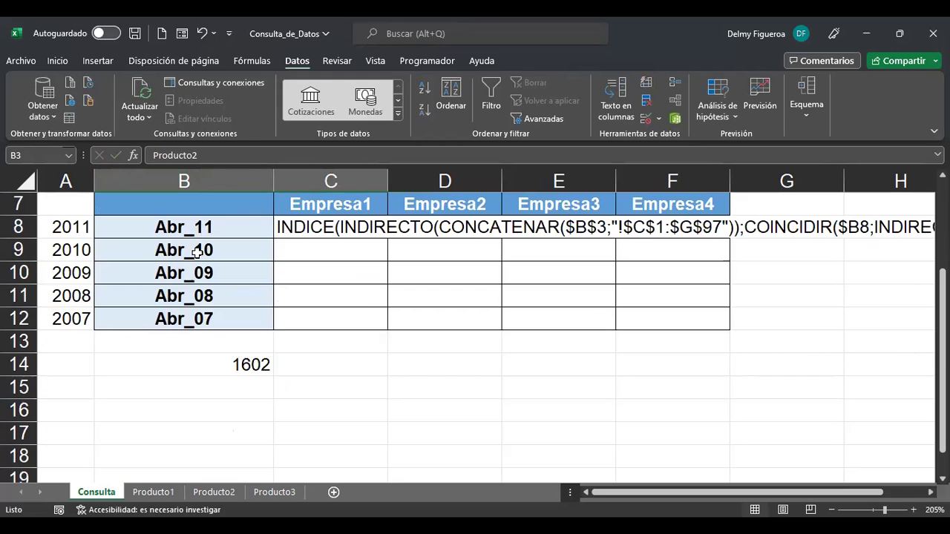
{"action": "left_click", "coordinate": [239, 362]}
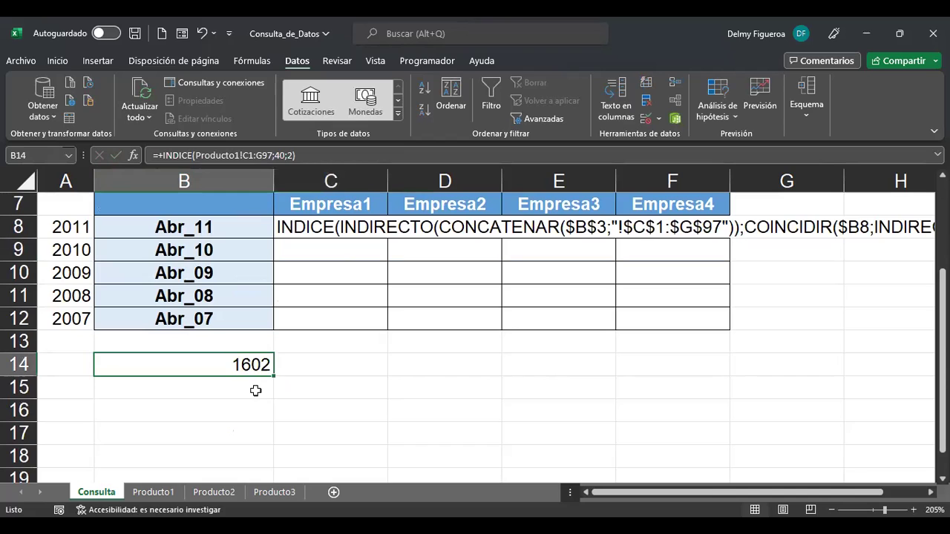
Enter an INDIRECTO formula in B15 that references the product selector in B3.
{"action": "left_click", "coordinate": [256, 392]}
{"action": "type", "text": "+"}
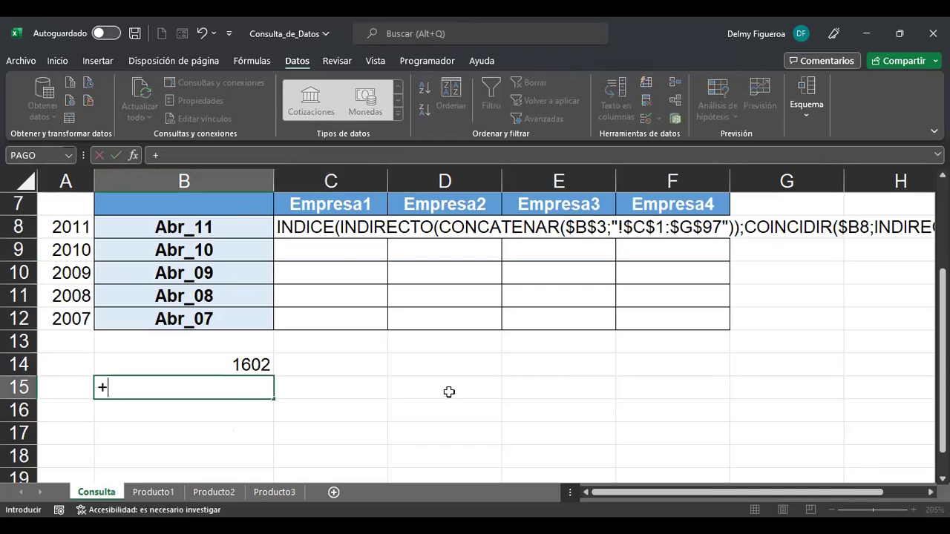
{"action": "type", "text": "indi"}
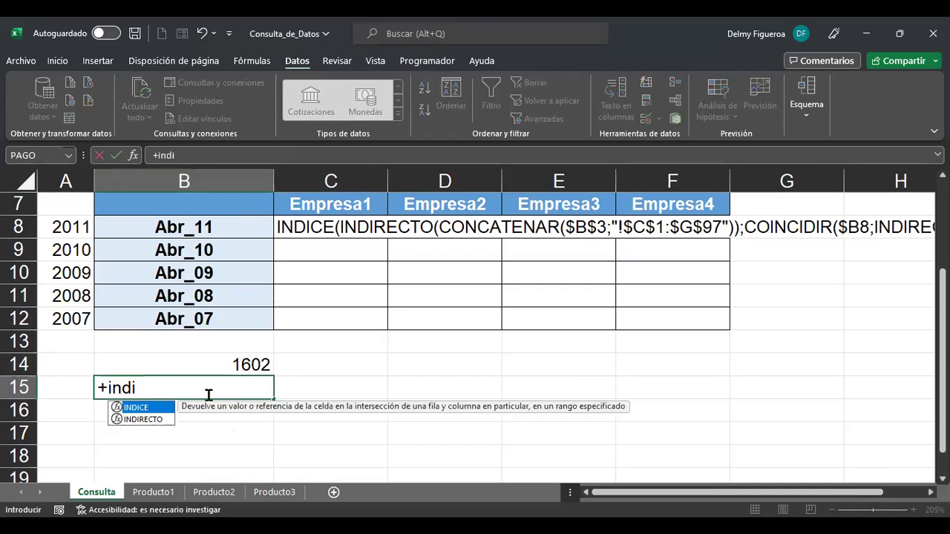
{"action": "double_click", "coordinate": [137, 417]}
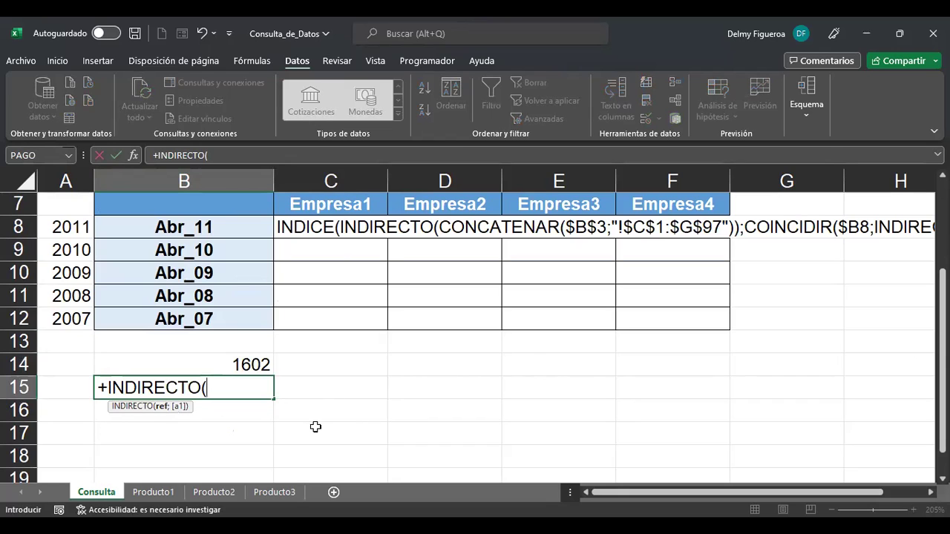
{"action": "scroll", "coordinate": [316, 435], "scroll_direction": "up", "scroll_amount": 2}
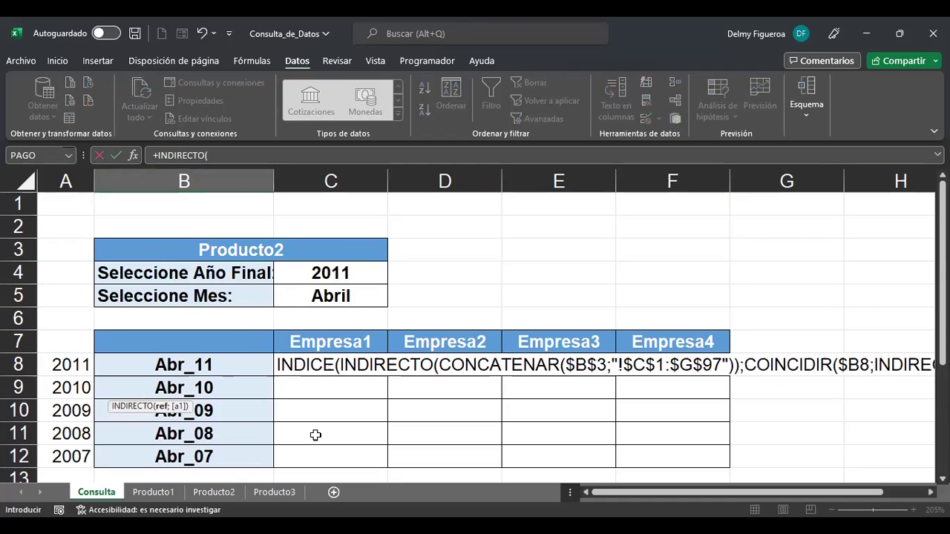
{"action": "left_click", "coordinate": [225, 250]}
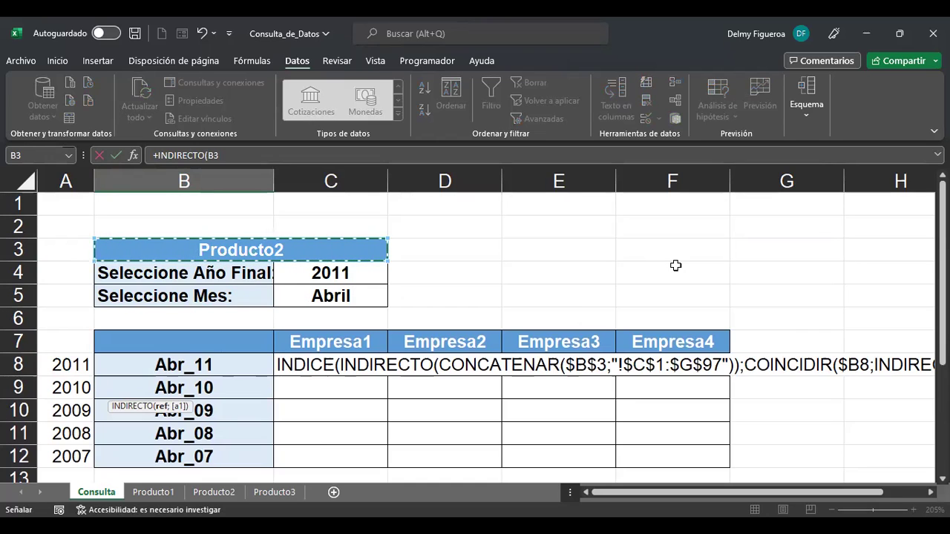
{"action": "key", "text": "Return"}
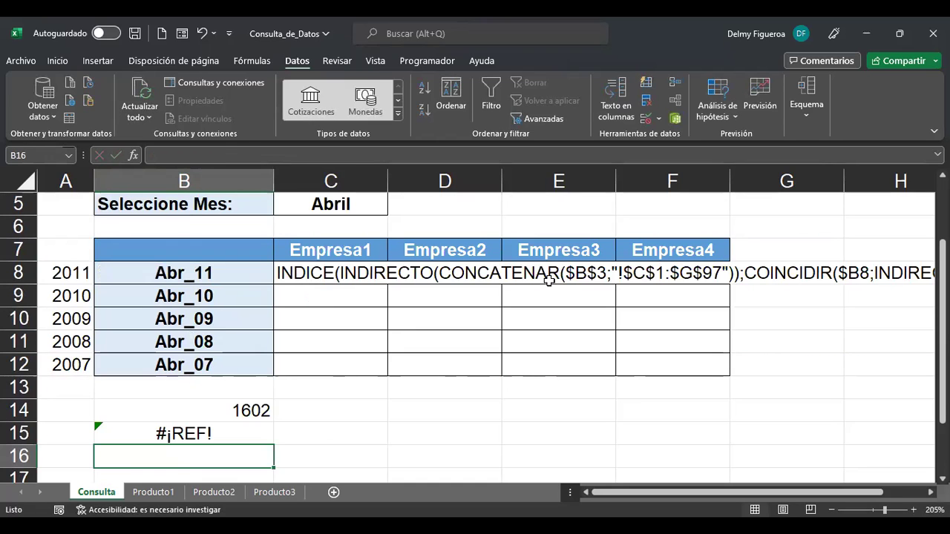
{"action": "key", "text": "Up"}
{"action": "key", "text": "F2"}
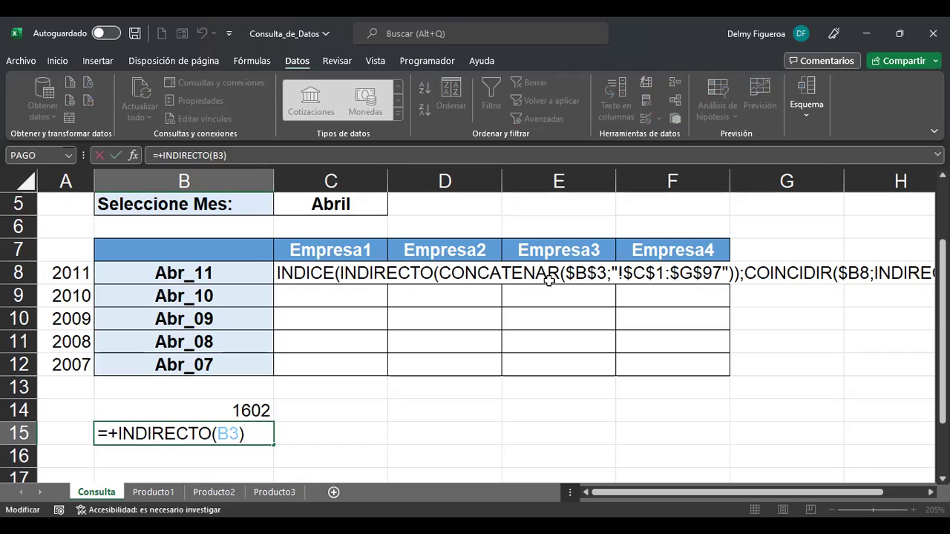
{"action": "key", "text": "BackSpace"}
{"action": "key", "text": "BackSpace"}
{"action": "key", "text": "BackSpace"}
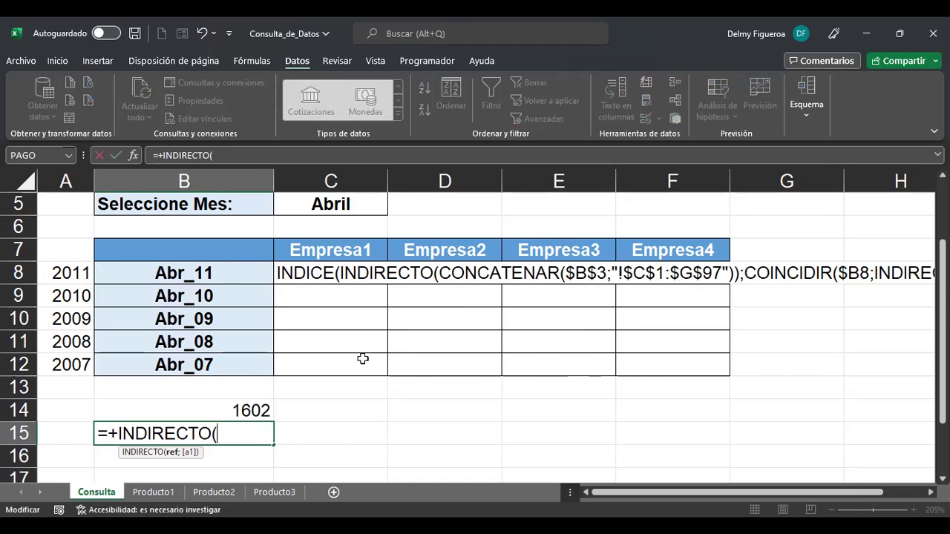
{"action": "scroll", "coordinate": [362, 358], "scroll_direction": "up", "scroll_amount": 2}
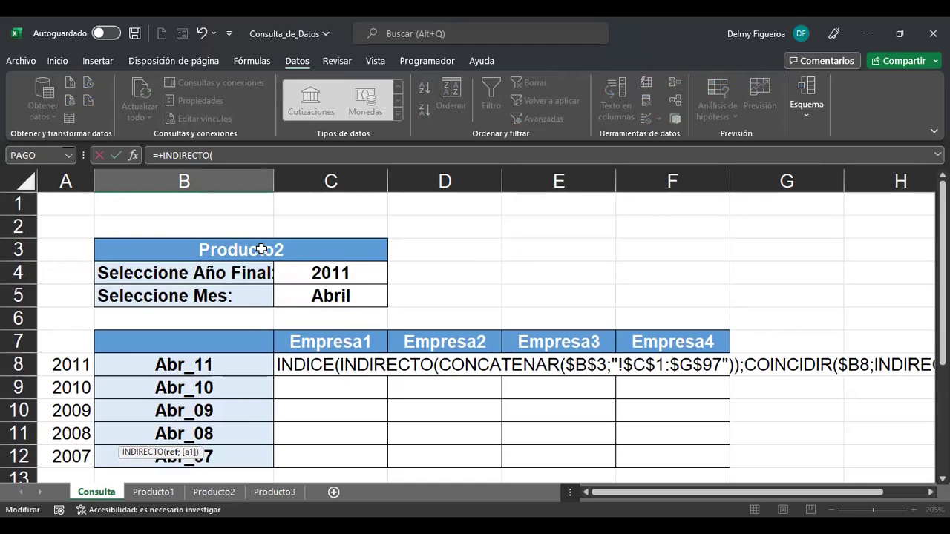
{"action": "left_click", "coordinate": [262, 249]}
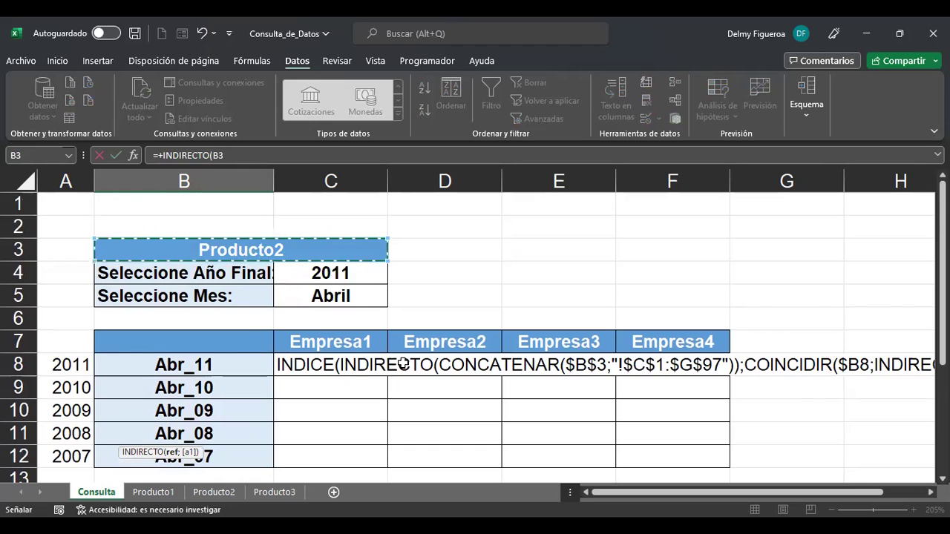
{"action": "scroll", "coordinate": [403, 363], "scroll_direction": "down", "scroll_amount": 2}
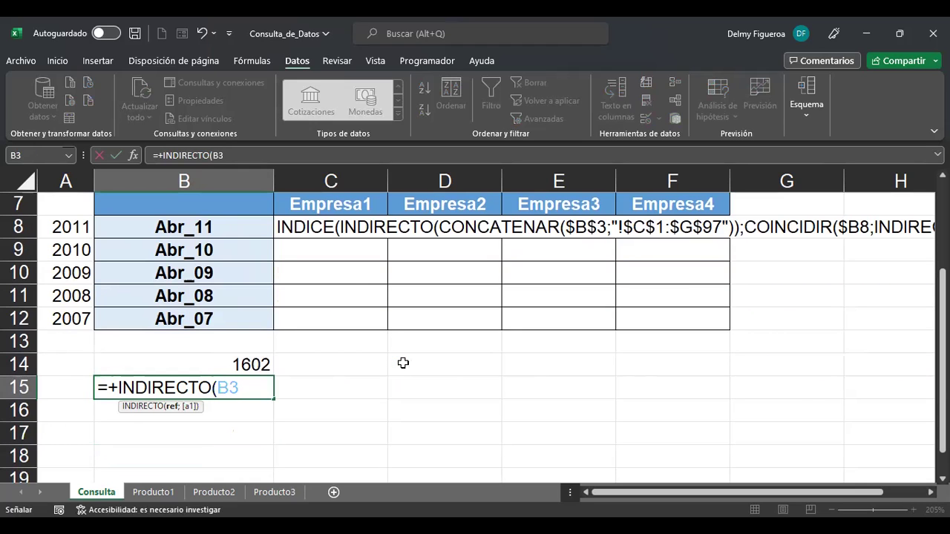
{"action": "key", "text": "F4"}
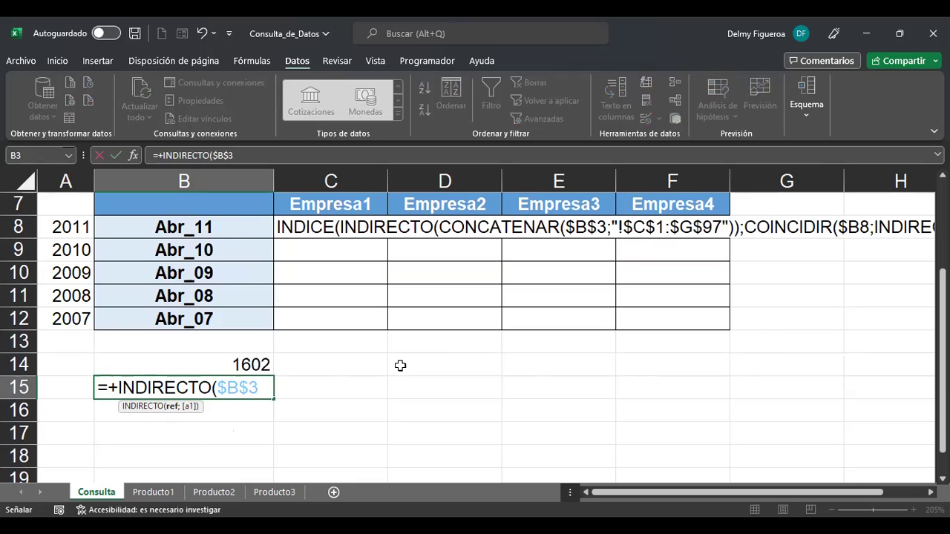
{"action": "type", "text": ";"}
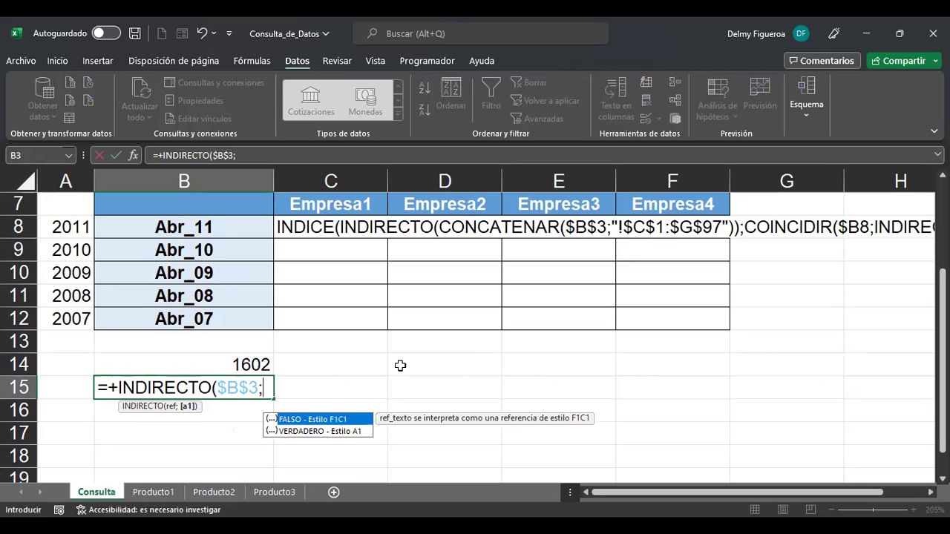
{"action": "type", "text": "\"!"}
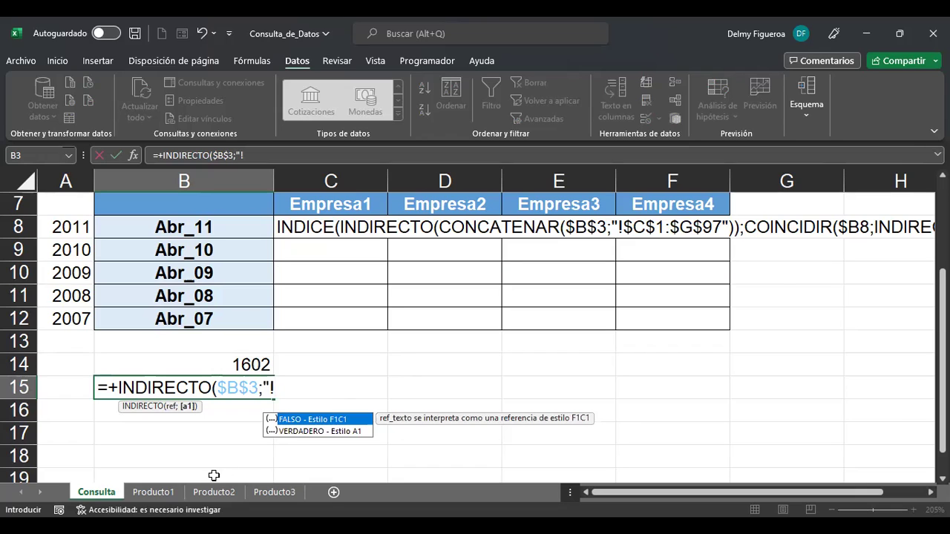
{"action": "left_click", "coordinate": [167, 493]}
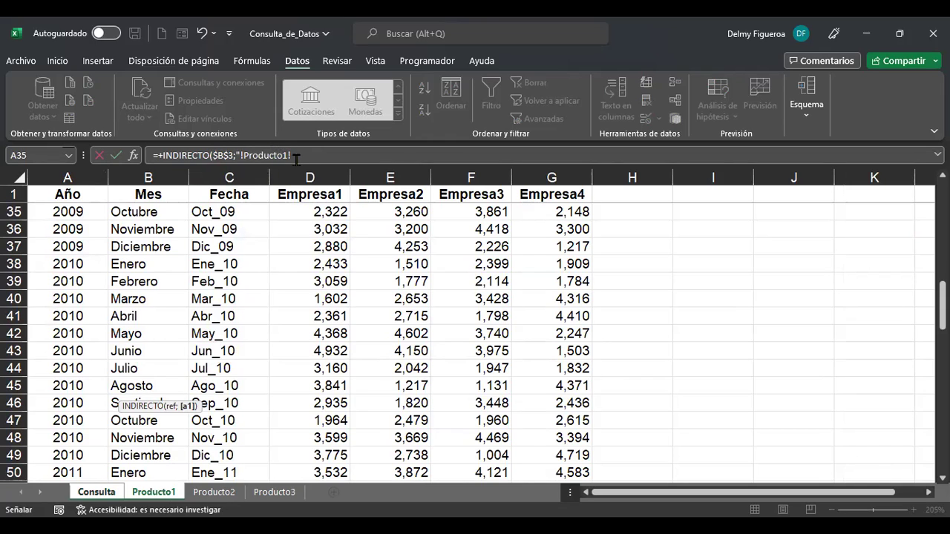
{"action": "left_click", "coordinate": [386, 160]}
{"action": "key", "text": "BackSpace"}
{"action": "key", "text": "BackSpace"}
{"action": "key", "text": "BackSpace"}
{"action": "key", "text": "BackSpace"}
{"action": "key", "text": "BackSpace"}
{"action": "key", "text": "BackSpace"}
{"action": "key", "text": "BackSpace"}
{"action": "key", "text": "BackSpace"}
{"action": "key", "text": "BackSpace"}
{"action": "key", "text": "BackSpace"}
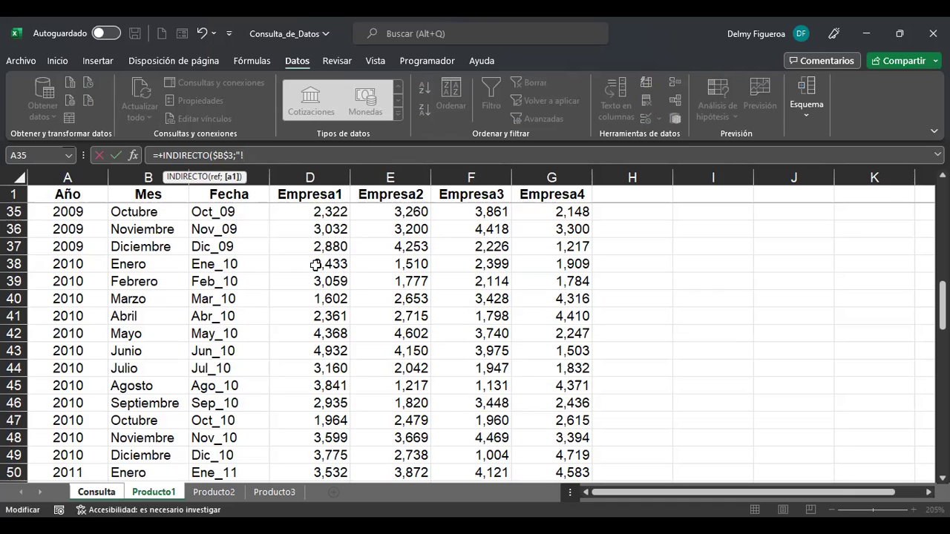
{"action": "key", "text": "BackSpace"}
{"action": "key", "text": "BackSpace"}
{"action": "key", "text": "BackSpace"}
{"action": "key", "text": "BackSpace"}
{"action": "key", "text": "BackSpace"}
{"action": "key", "text": "BackSpace"}
{"action": "key", "text": "BackSpace"}
{"action": "key", "text": "Escape"}
Edit B15's INDIRECTO formula to use the absolute reference $B$3 and add "!c1:g97" in quotes as the second argument.
{"action": "key", "text": "Up"}
{"action": "key", "text": "F2"}
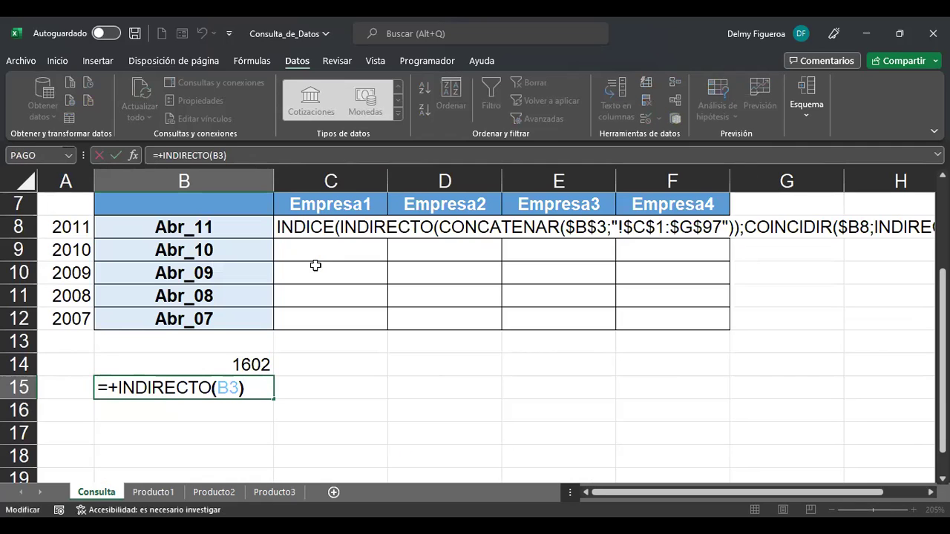
{"action": "key", "text": "Left"}
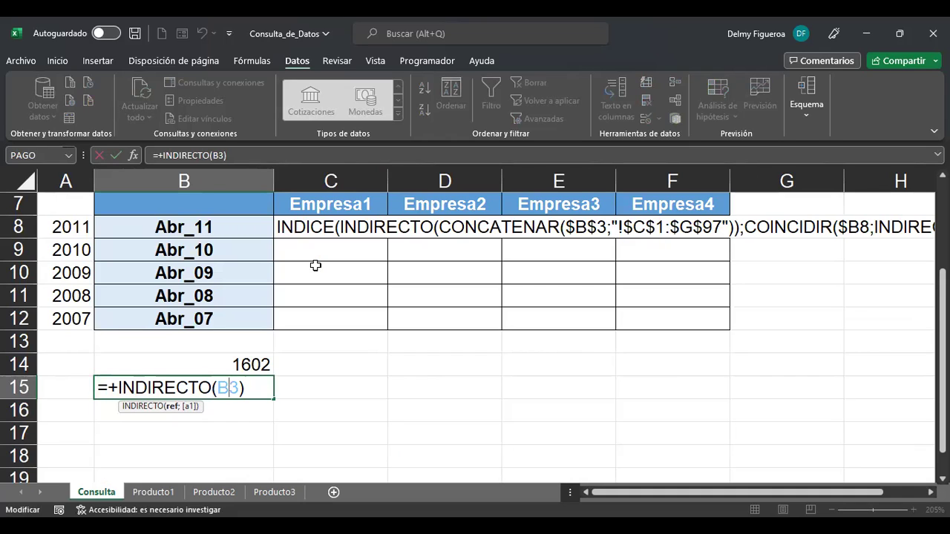
{"action": "key", "text": "F4"}
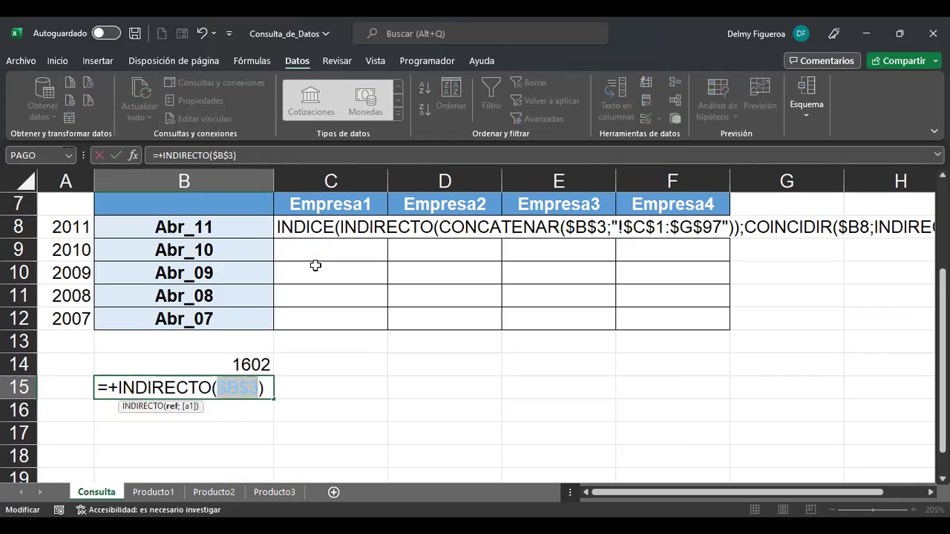
{"action": "key", "text": "Right"}
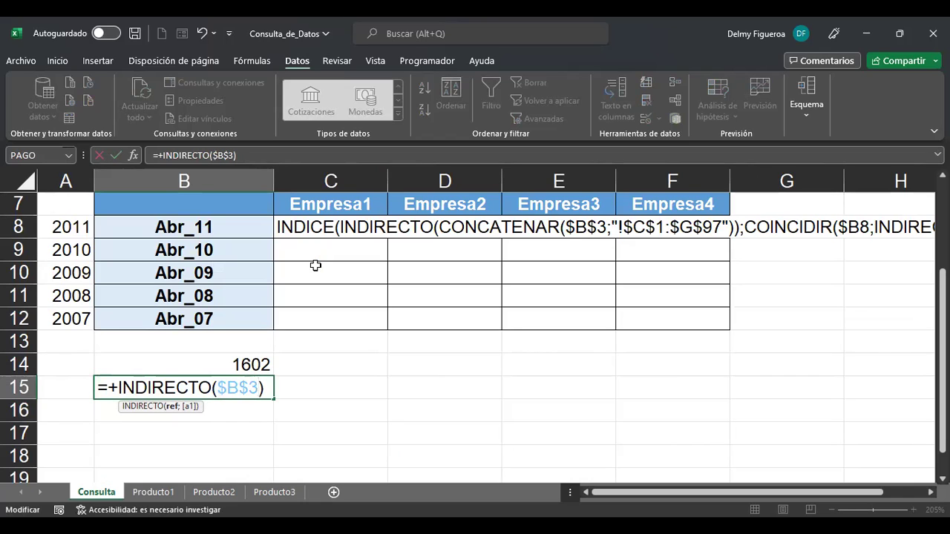
{"action": "type", "text": ";\"!"}
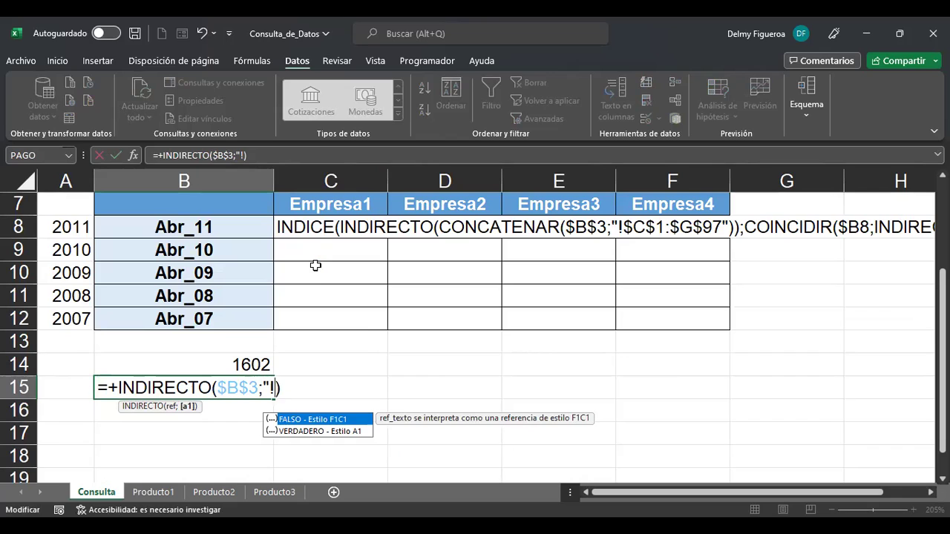
{"action": "type", "text": "c1:g97"}
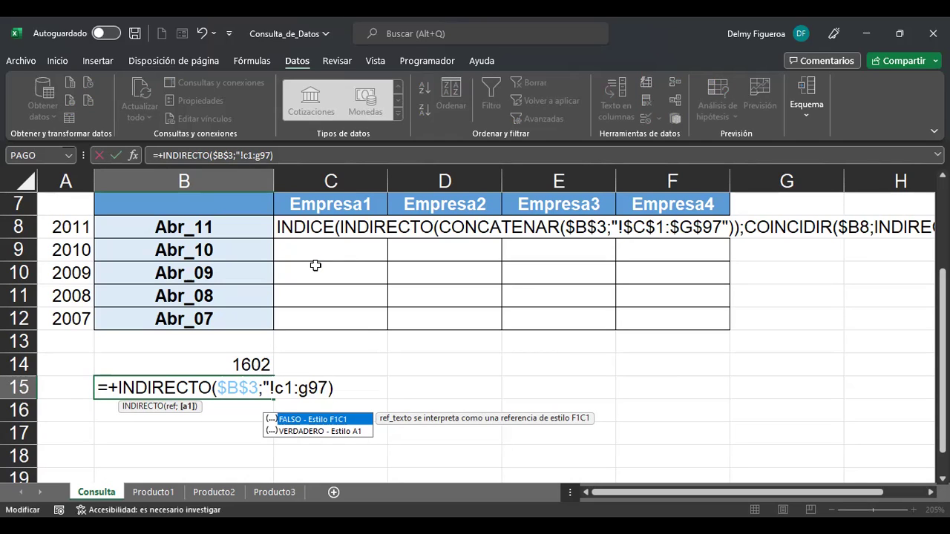
{"action": "type", "text": "\""}
Make the quoted range in B15's INDIRECTO formula absolute as "!$C$1:$g$97" and enter the formula.
{"action": "key", "text": "Left"}
{"action": "key", "text": "Left"}
{"action": "key", "text": "Left"}
{"action": "key", "text": "Left"}
{"action": "key", "text": "Left"}
{"action": "key", "text": "Left"}
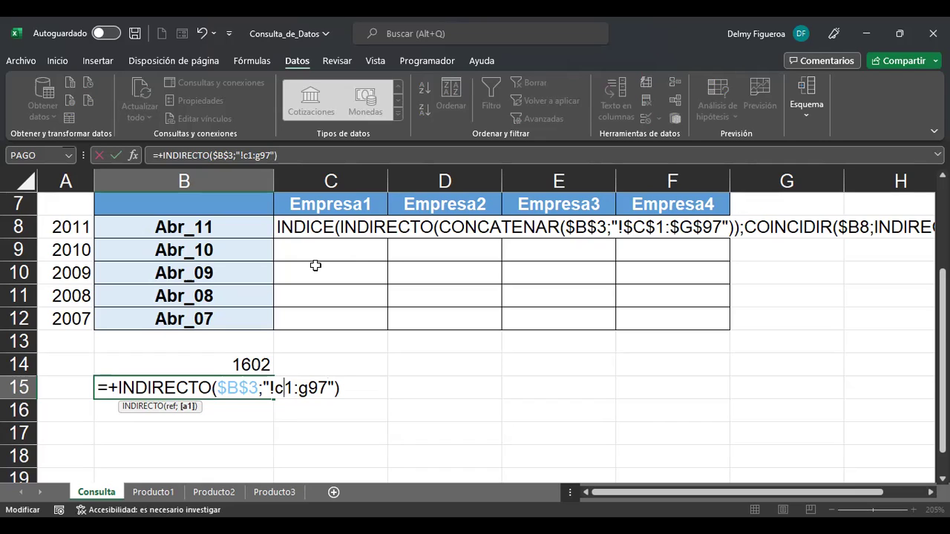
{"action": "key", "text": "F4"}
{"action": "key", "text": "Right"}
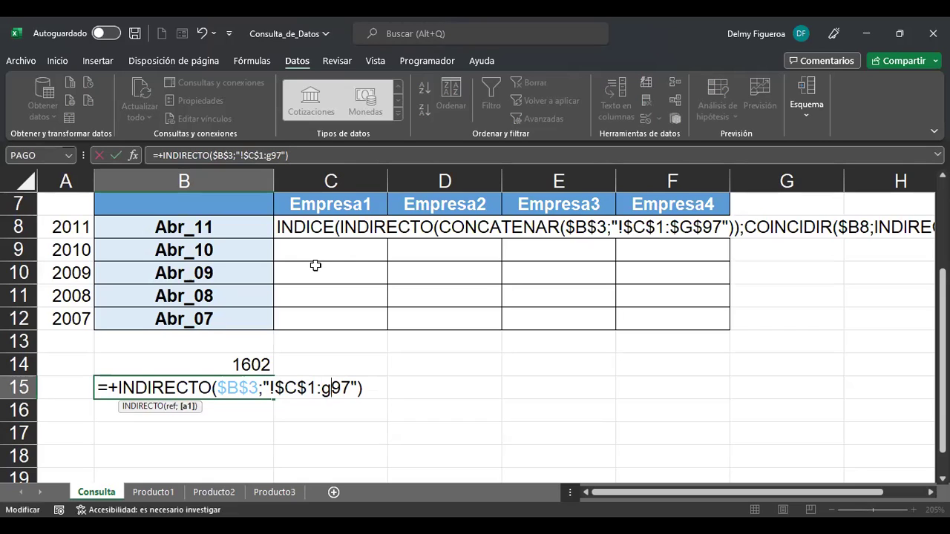
{"action": "key", "text": "Left"}
{"action": "type", "text": "$B"}
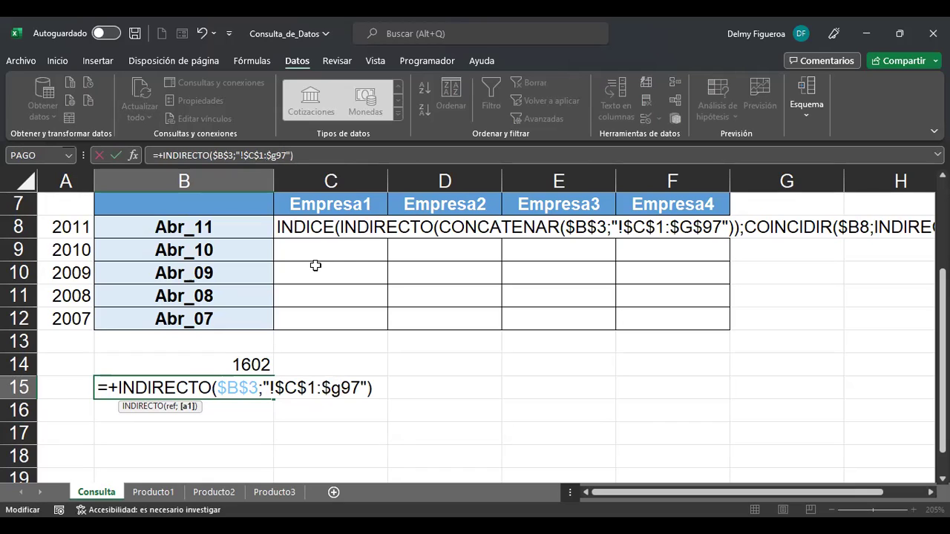
{"action": "type", "text": "$"}
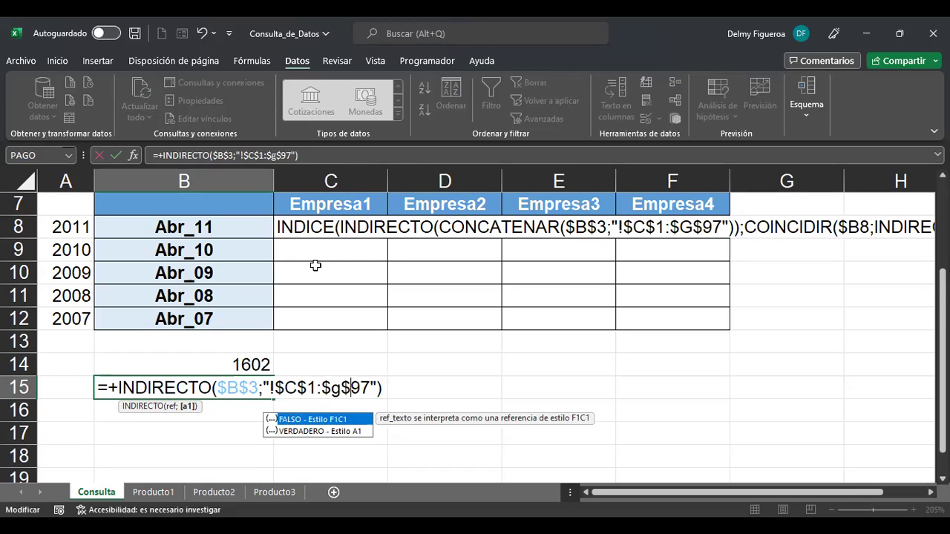
{"action": "key", "text": "Escape"}
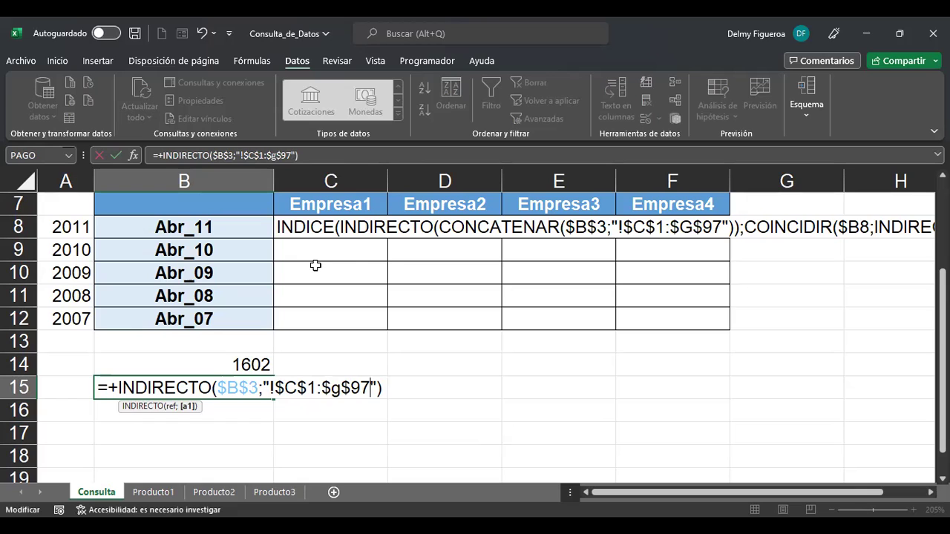
{"action": "key", "text": "Return"}
{"action": "key", "text": "Up"}
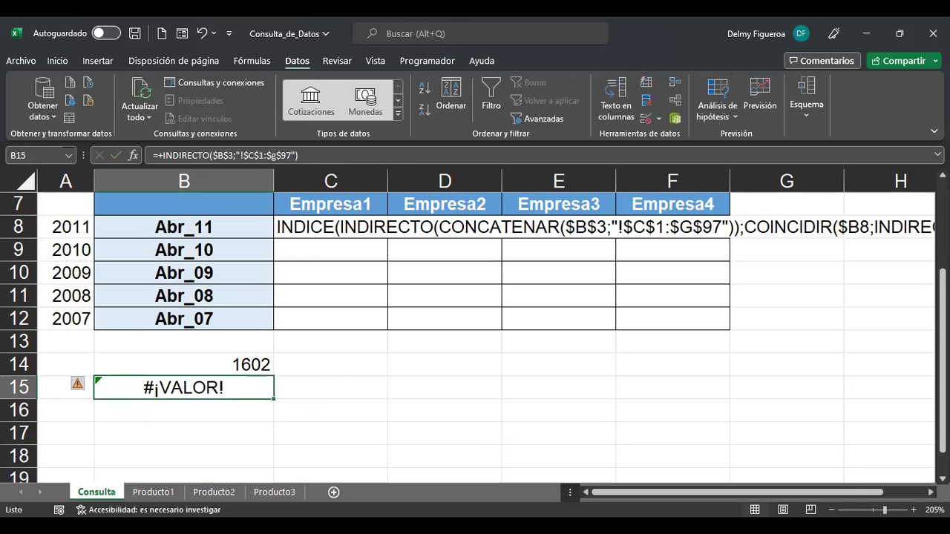
Examine the $B$3 sheet reference and the quoted range argument in B15's INDIRECTO formula.
{"action": "key", "text": "F2"}
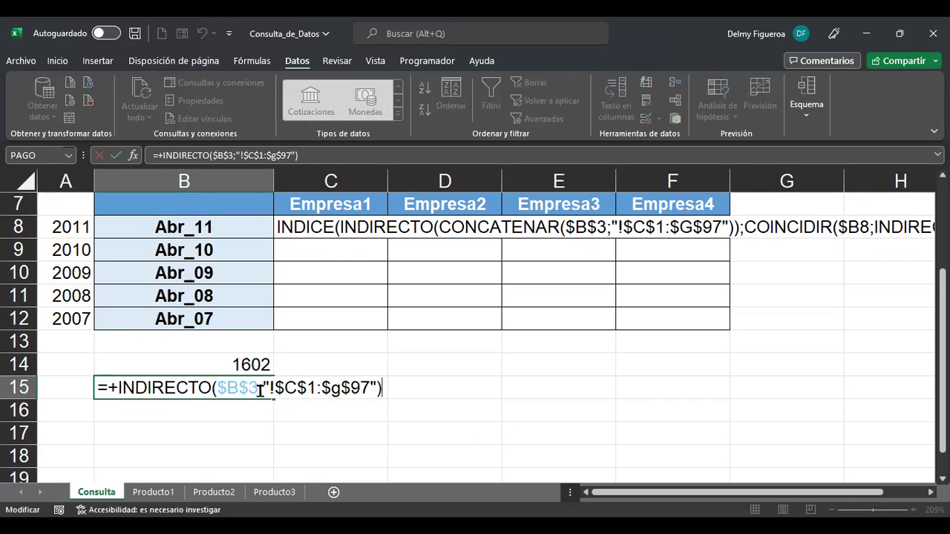
{"action": "left_click", "coordinate": [241, 383]}
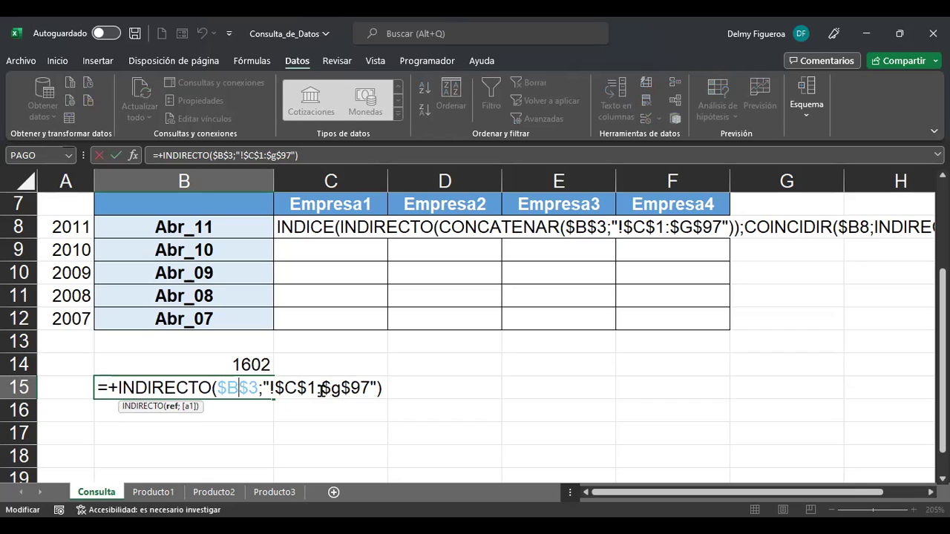
{"action": "left_click", "coordinate": [283, 385]}
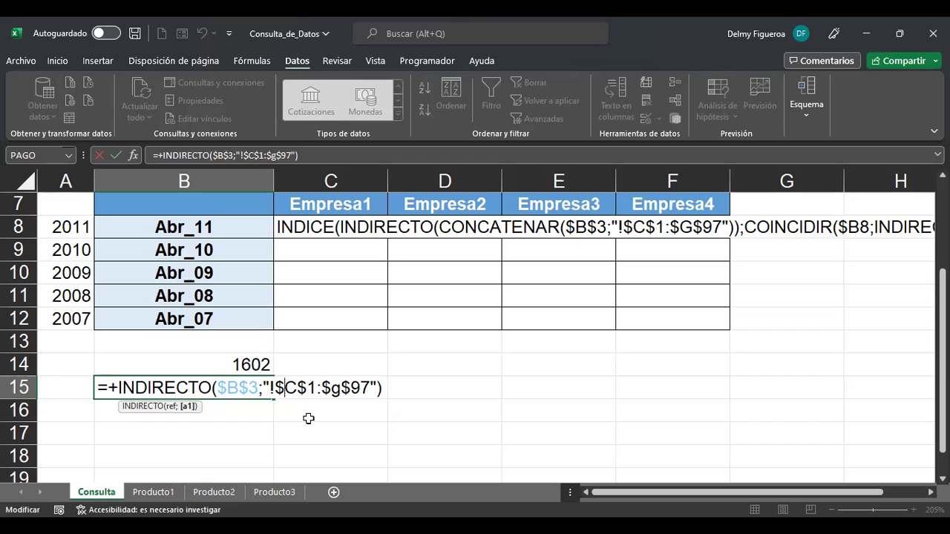
{"action": "key", "text": "ctrl+Return"}
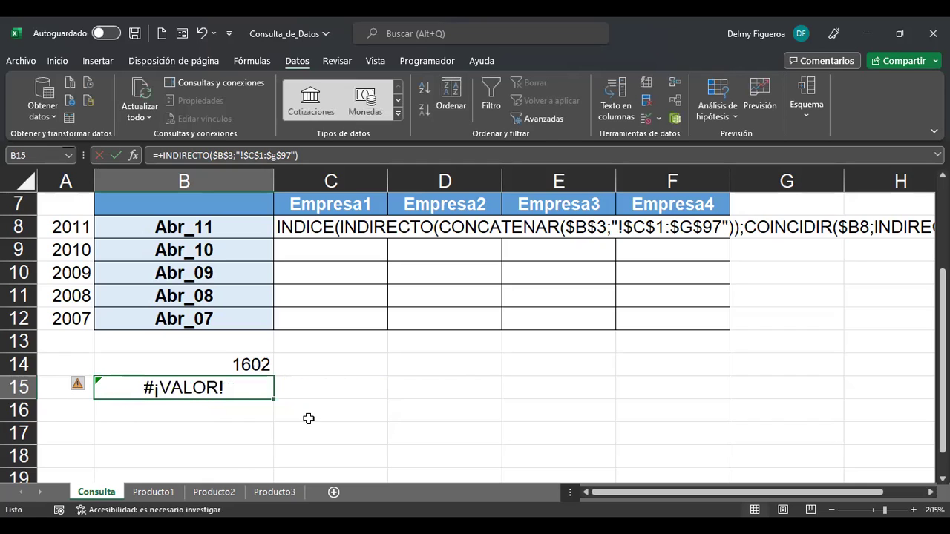
{"action": "key", "text": "F2"}
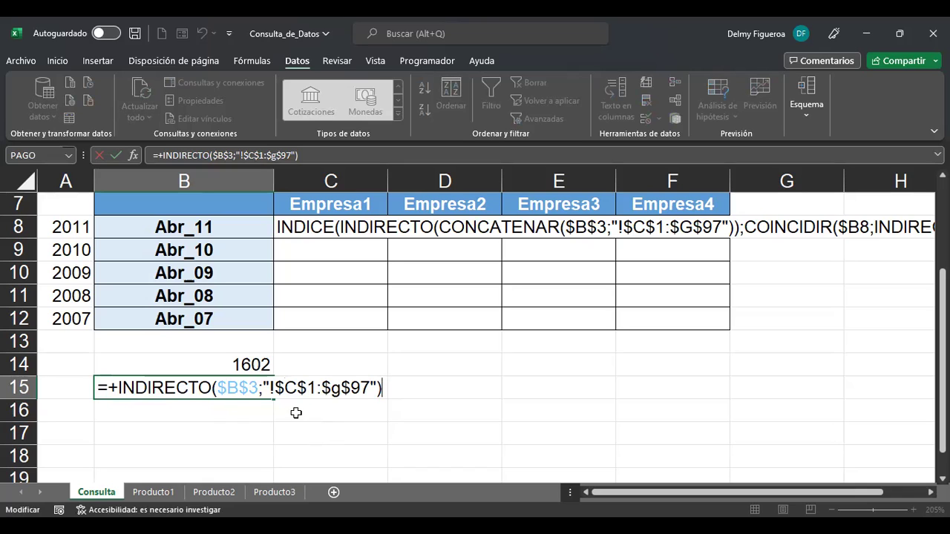
{"action": "left_click", "coordinate": [274, 378]}
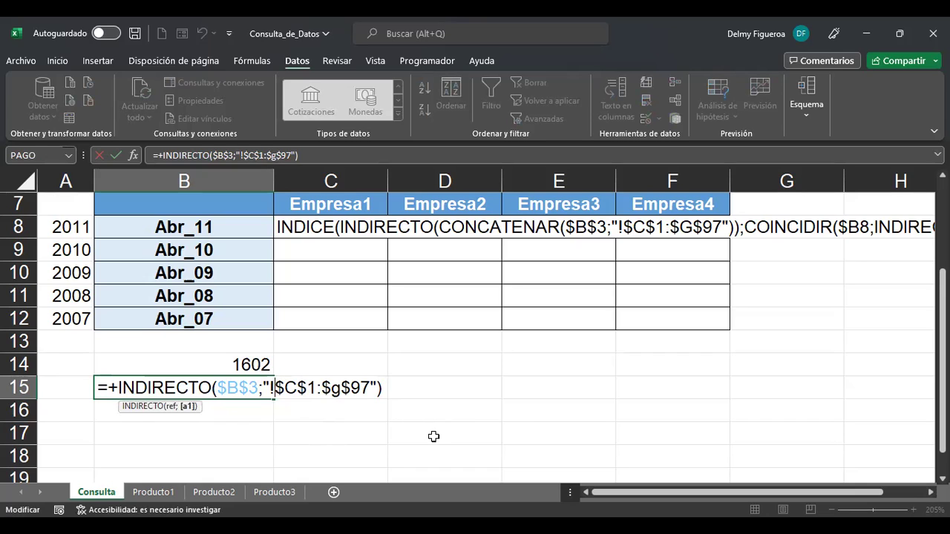
{"action": "key", "text": "Return"}
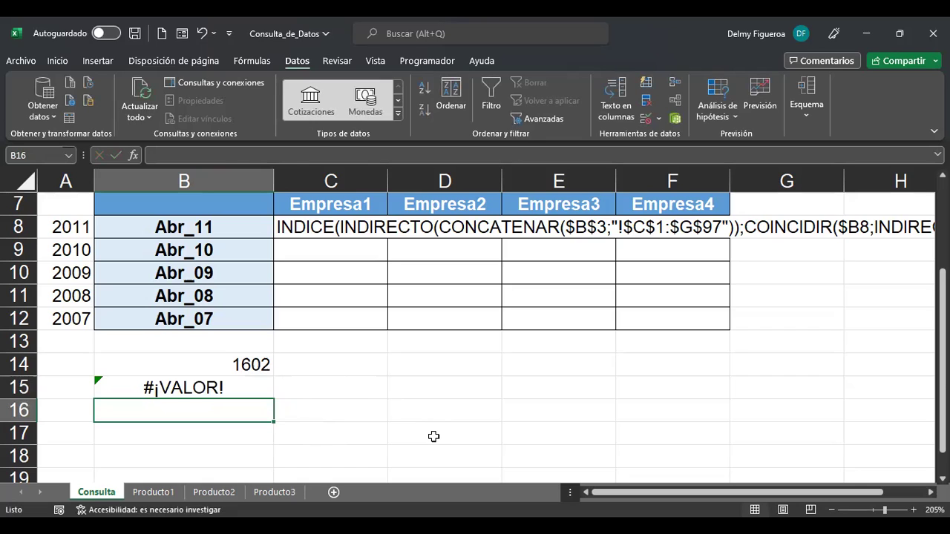
Wrap $B$3 and the quoted range in B15's INDIRECTO formula in a CONCAT function, closing both parentheses.
{"action": "key", "text": "Up"}
{"action": "key", "text": "F2"}
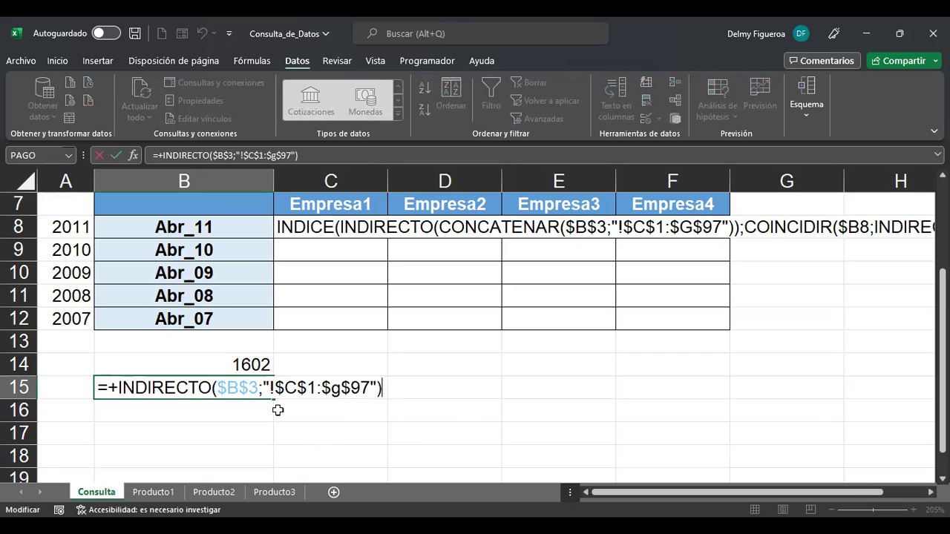
{"action": "left_click", "coordinate": [242, 387]}
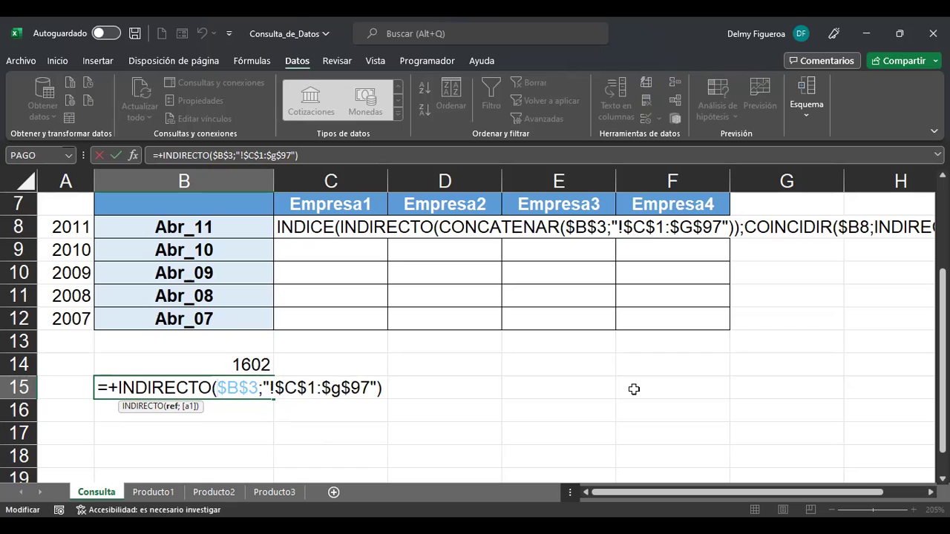
{"action": "type", "text": "conc"}
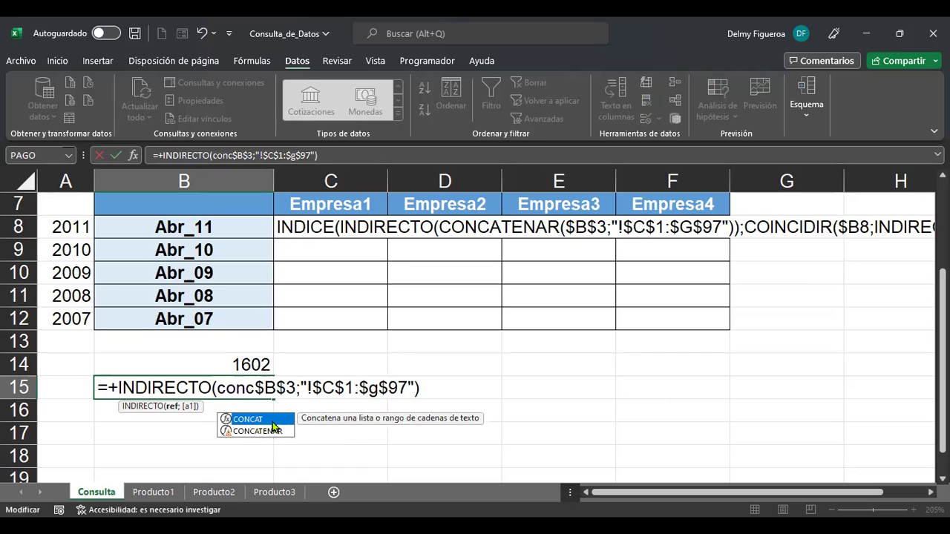
{"action": "key", "text": "Tab"}
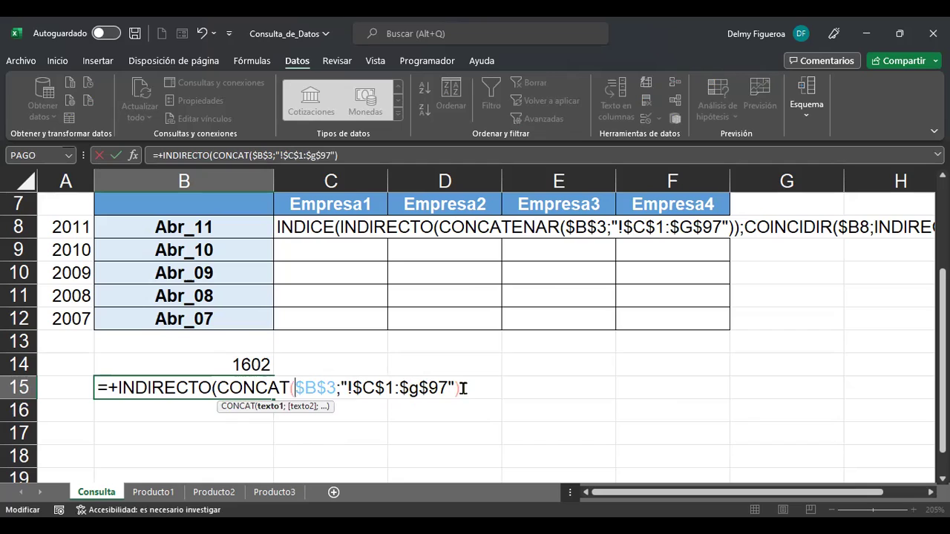
{"action": "key", "text": "End"}
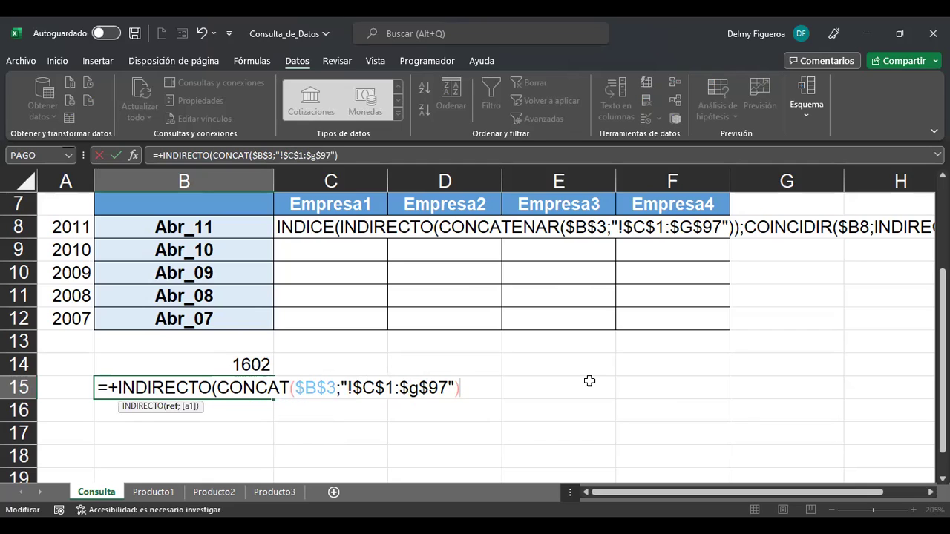
{"action": "type", "text": ")"}
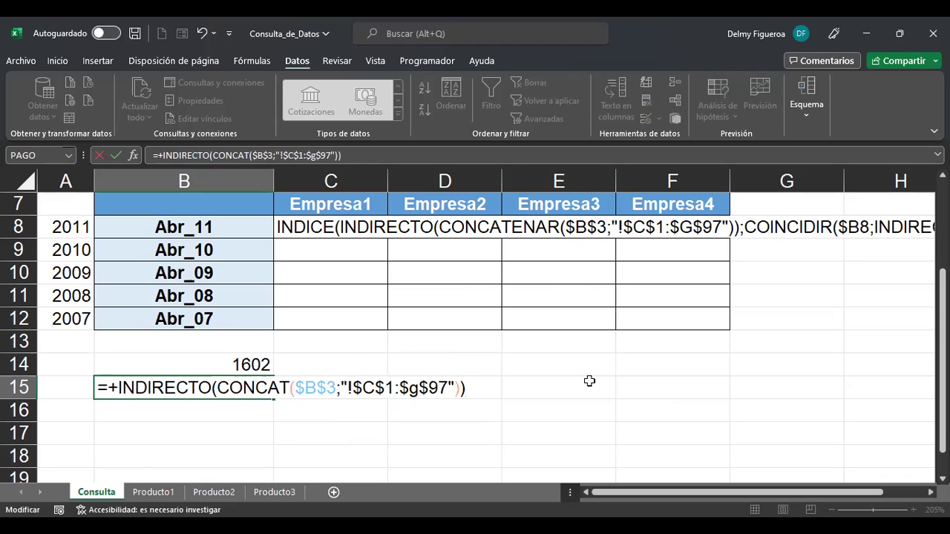
Enter B15's INDIRECTO formula with the nested CONCAT and look over the table it returns.
{"action": "key", "text": "Return"}
{"action": "key", "text": "Up"}
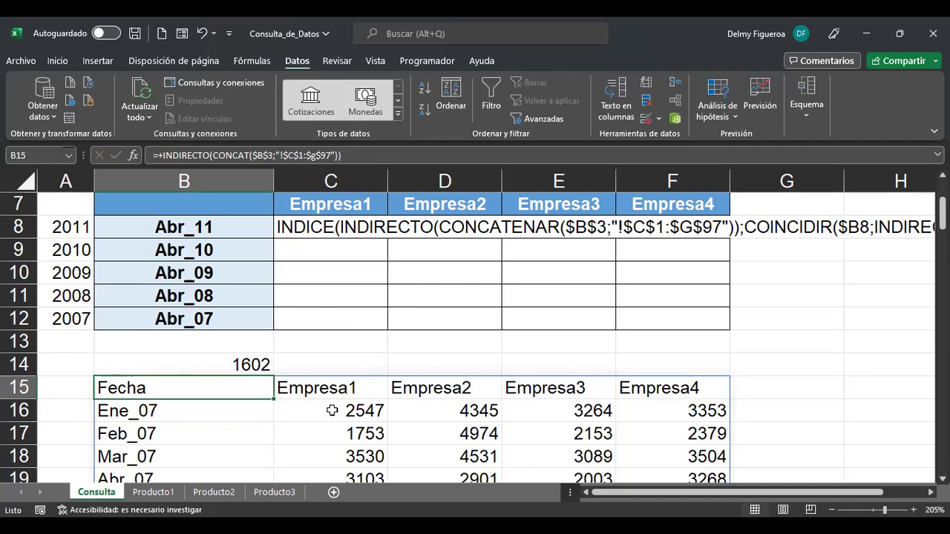
{"action": "scroll", "coordinate": [332, 409], "scroll_direction": "up", "scroll_amount": 2}
{"action": "scroll", "coordinate": [404, 273], "scroll_direction": "down", "scroll_amount": 3}
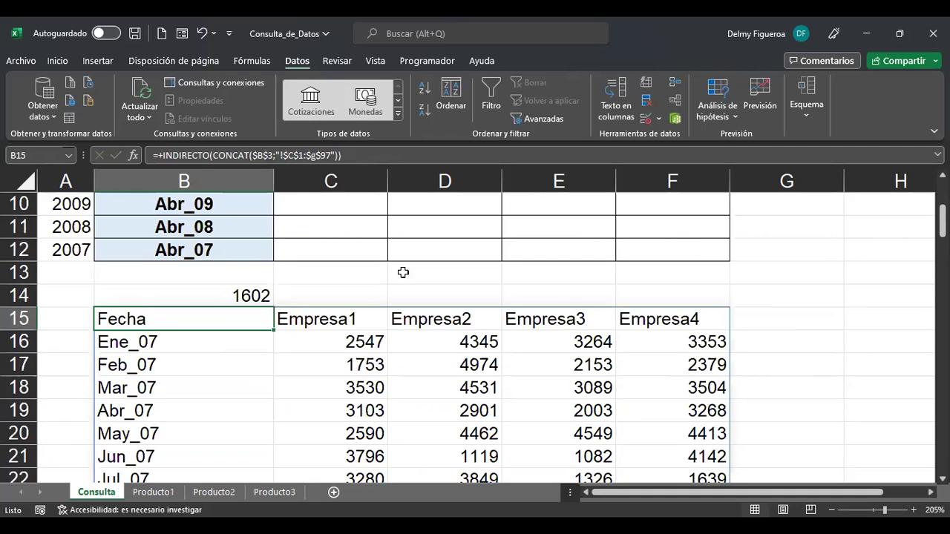
Compare the table returned at B15 with the Empresa1 to Empresa4 figures on the Producto2 sheet.
{"action": "left_click", "coordinate": [223, 493]}
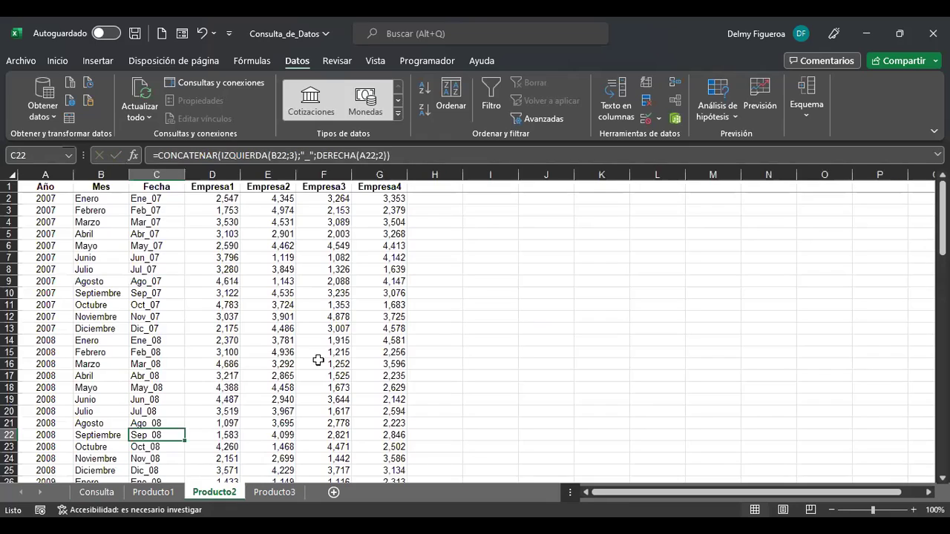
{"action": "scroll", "coordinate": [320, 349], "scroll_direction": "up", "scroll_amount": 4, "text": "ctrl"}
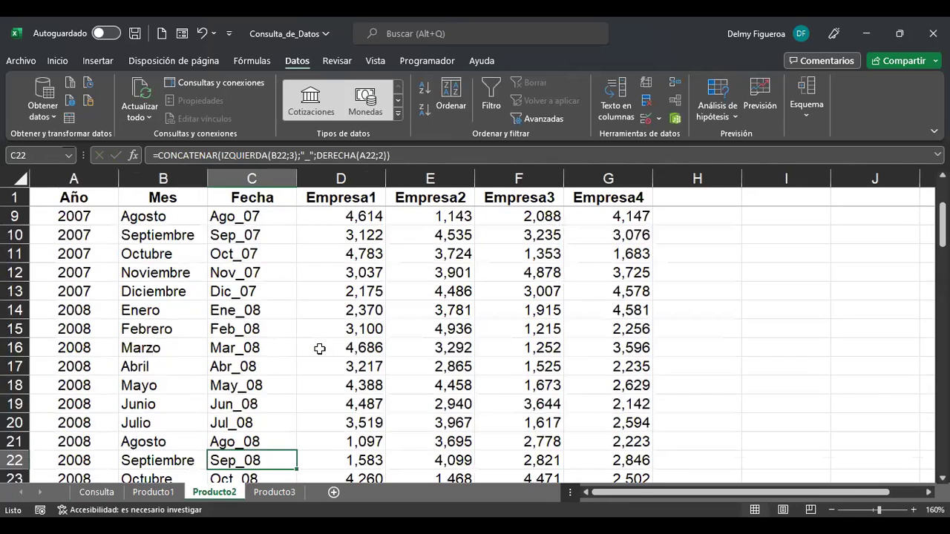
{"action": "key", "text": "ctrl+Home"}
{"action": "left_click_drag", "start_coordinate": [363, 215], "coordinate": [639, 216]}
{"action": "left_click", "coordinate": [103, 495]}
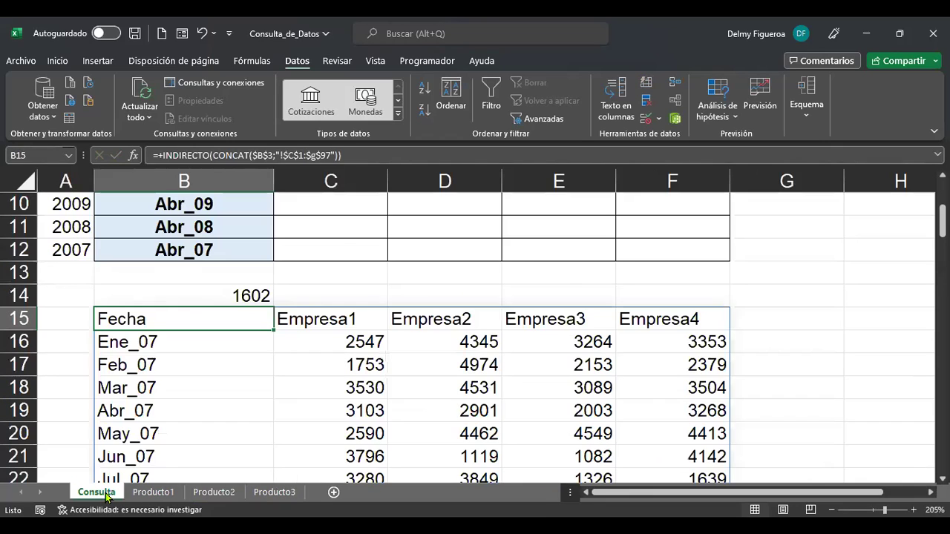
Select Producto3 as the product in B3 of the Consulta sheet and look at the table under row 15.
{"action": "scroll", "coordinate": [409, 365], "scroll_direction": "up", "scroll_amount": 3}
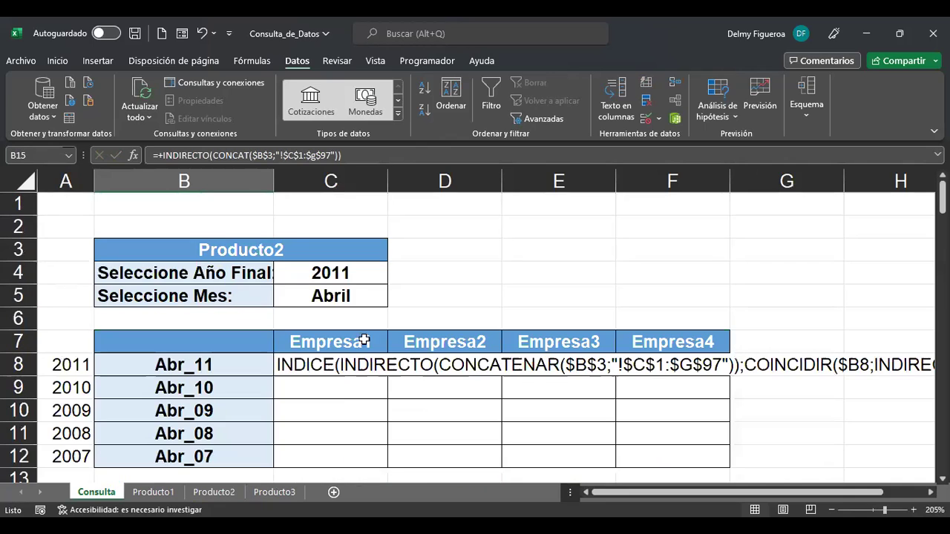
{"action": "left_click", "coordinate": [385, 256]}
{"action": "left_click", "coordinate": [393, 254]}
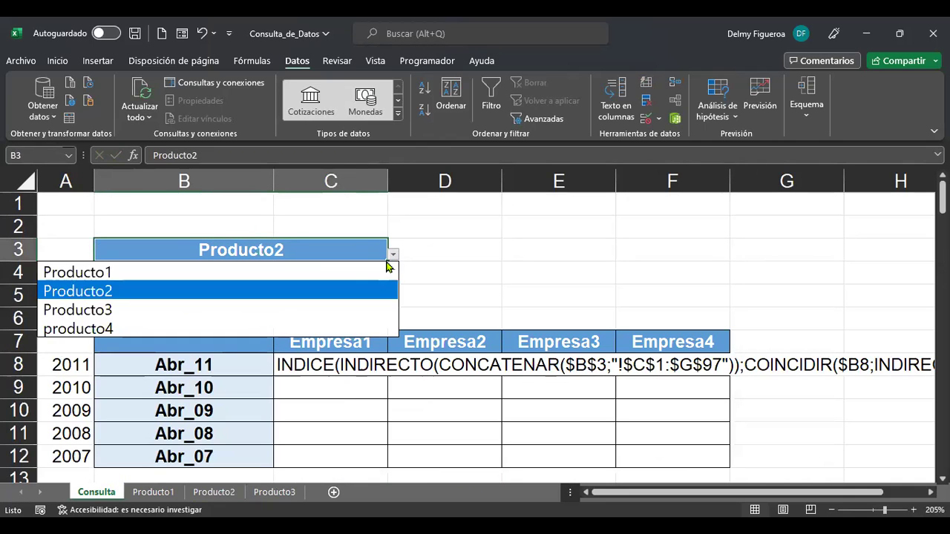
{"action": "left_click", "coordinate": [248, 311]}
{"action": "scroll", "coordinate": [327, 378], "scroll_direction": "down", "scroll_amount": 3}
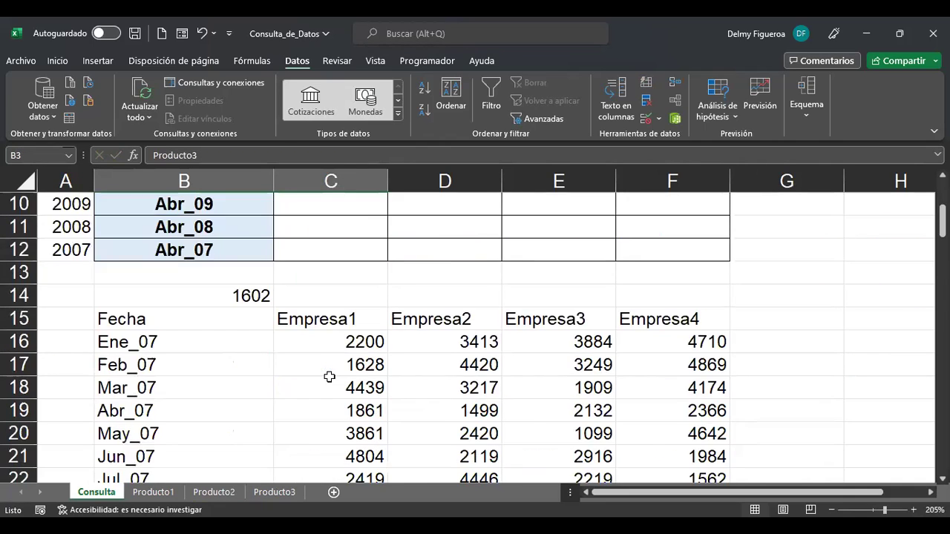
Compare the table returned at B15 with the source data on the Producto3 sheet.
{"action": "left_click", "coordinate": [274, 492]}
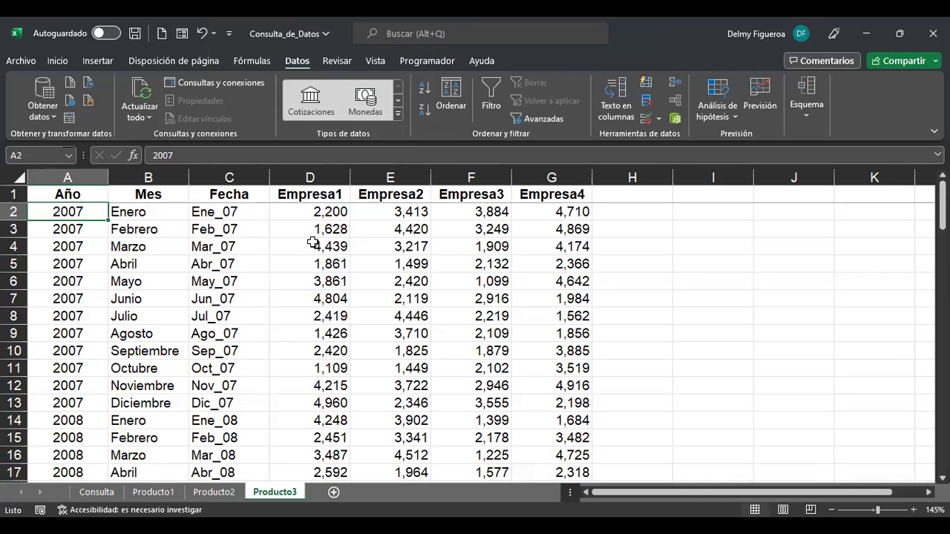
{"action": "left_click", "coordinate": [97, 492]}
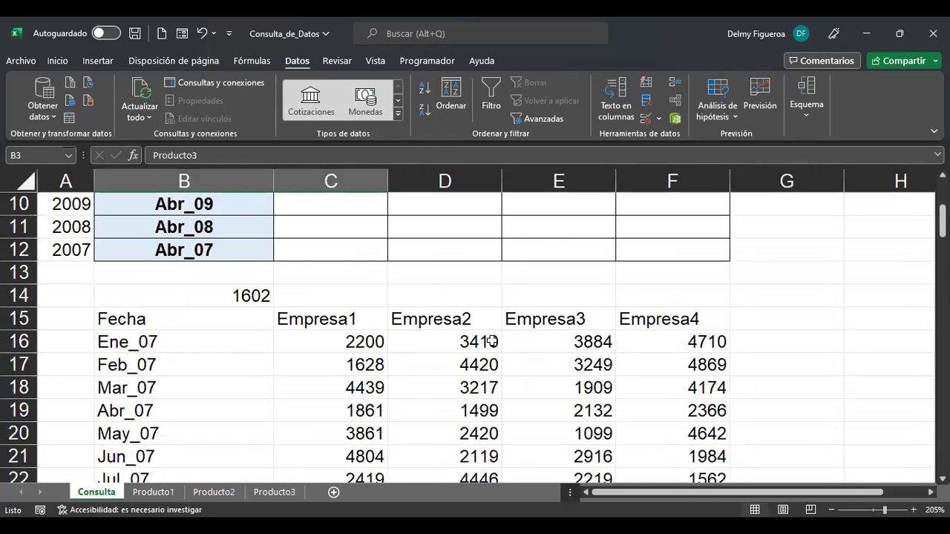
{"action": "scroll", "coordinate": [290, 395], "scroll_direction": "up", "scroll_amount": 1}
{"action": "left_click", "coordinate": [211, 391]}
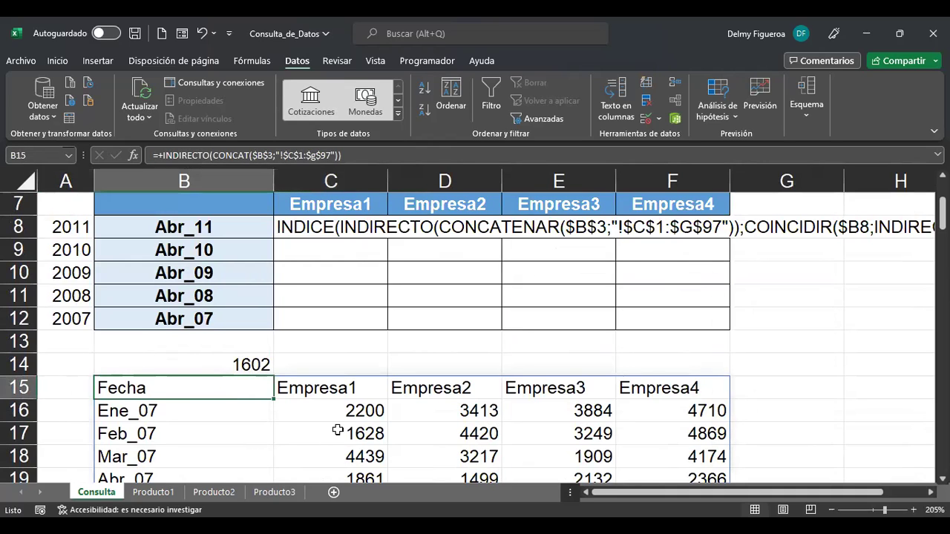
Review the arguments of B14's INDICE formula on the Consulta sheet without changing them.
{"action": "scroll", "coordinate": [320, 435], "scroll_direction": "up", "scroll_amount": 1}
{"action": "left_click", "coordinate": [234, 429]}
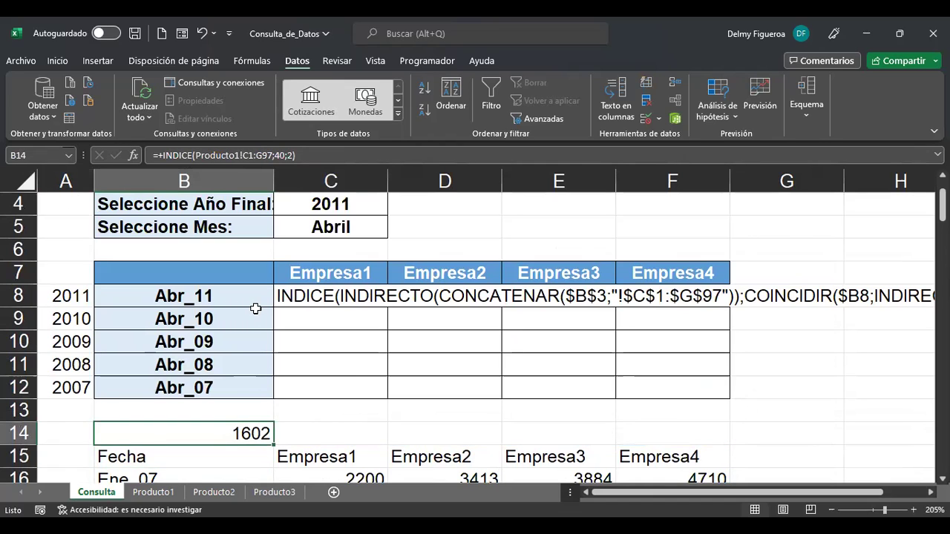
{"action": "key", "text": "F2"}
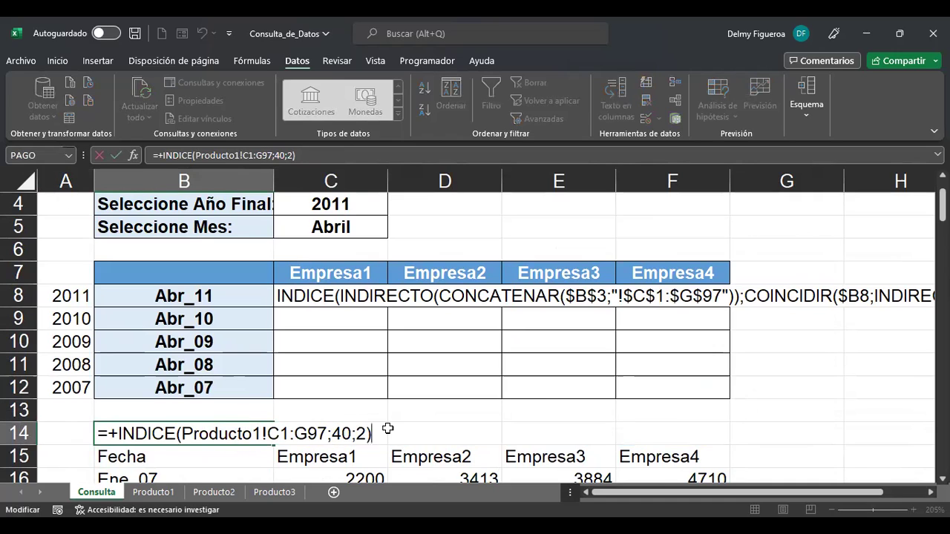
{"action": "key", "text": "Return"}
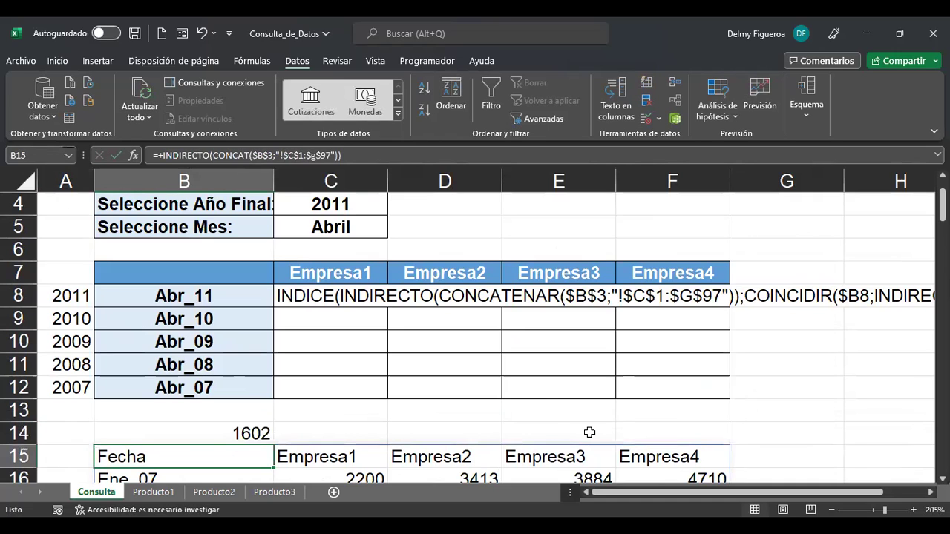
Copy the INDIRECTO(CONCAT($B$3;"!$C$1:$g$97")) expression from B15's formula, leaving out the leading =+, and exit the cell unchanged.
{"action": "key", "text": "F2"}
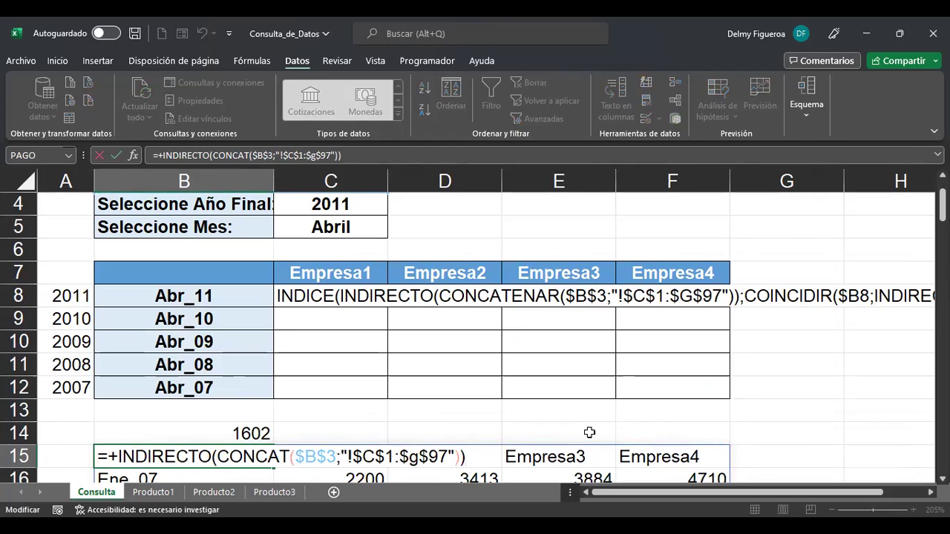
{"action": "key", "text": "shift+Left"}
{"action": "key", "text": "shift+Left"}
{"action": "key", "text": "shift+Left"}
{"action": "key", "text": "shift+Left"}
{"action": "key", "text": "shift+Left"}
{"action": "key", "text": "shift+Left"}
{"action": "key", "text": "shift+Left"}
{"action": "key", "text": "shift+Left"}
{"action": "key", "text": "shift+Left"}
{"action": "key", "text": "shift+Left"}
{"action": "key", "text": "shift+Left"}
{"action": "key", "text": "shift+Left"}
{"action": "key", "text": "shift+Left"}
{"action": "key", "text": "shift+Left"}
{"action": "key", "text": "shift+Left"}
{"action": "key", "text": "shift+Left"}
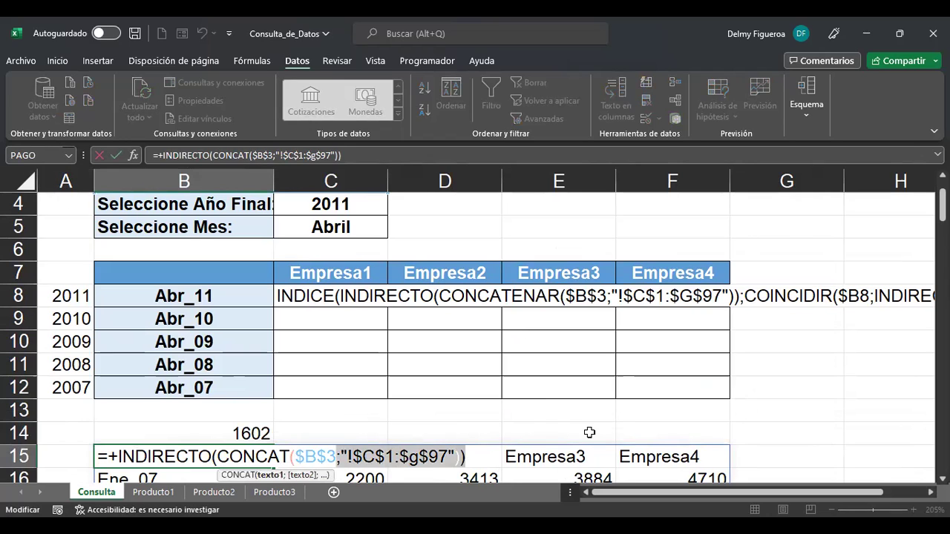
{"action": "key", "text": "shift+Left"}
{"action": "key", "text": "shift+Left"}
{"action": "key", "text": "shift+Left"}
{"action": "key", "text": "shift+Left"}
{"action": "key", "text": "shift+Left"}
{"action": "key", "text": "shift+Left"}
{"action": "key", "text": "shift+Left"}
{"action": "key", "text": "shift+Left"}
{"action": "key", "text": "shift+Left"}
{"action": "key", "text": "shift+Left"}
{"action": "key", "text": "shift+Left"}
{"action": "key", "text": "shift+Left"}
{"action": "key", "text": "shift+Left"}
{"action": "key", "text": "shift+Left"}
{"action": "key", "text": "shift+Left"}
{"action": "key", "text": "shift+Left"}
{"action": "key", "text": "shift+Left"}
{"action": "key", "text": "shift+Left"}
{"action": "key", "text": "shift+Left"}
{"action": "key", "text": "shift+Left"}
{"action": "key", "text": "ctrl+c"}
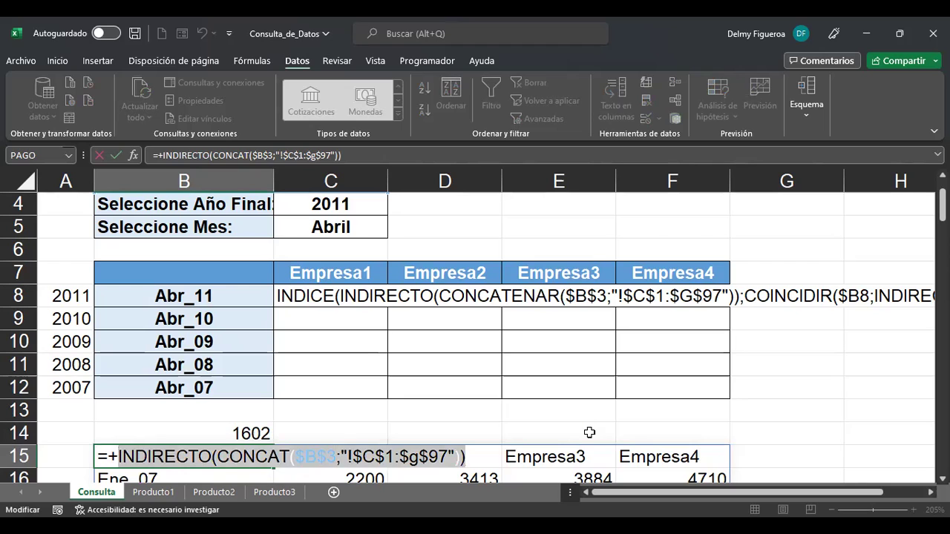
{"action": "key", "text": "Escape"}
Replace the row number 40 in B14's INDICE formula with the copied INDIRECTO expression and enter the formula.
{"action": "key", "text": "Up"}
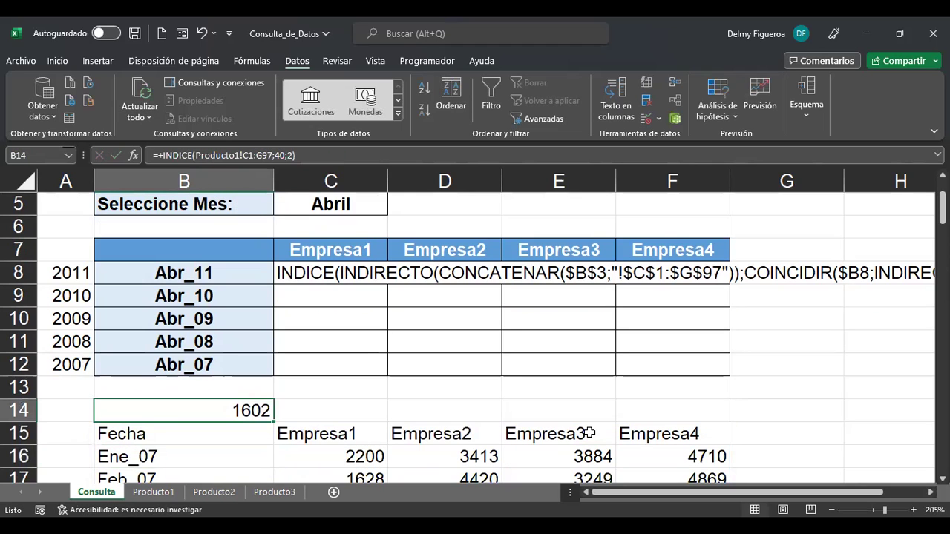
{"action": "key", "text": "F2"}
{"action": "key", "text": "Left"}
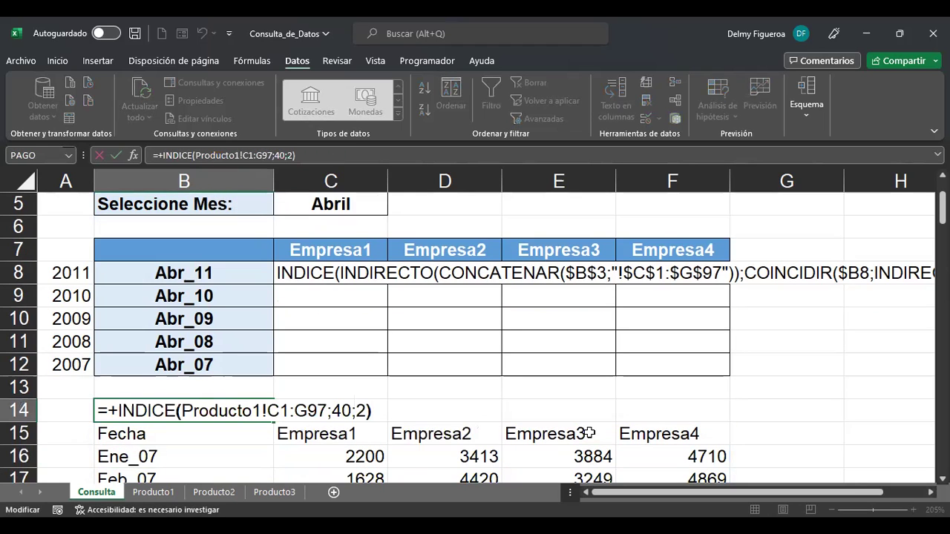
{"action": "key", "text": "Left"}
{"action": "key", "text": "Left"}
{"action": "key", "text": "shift+Left"}
{"action": "key", "text": "shift+Left"}
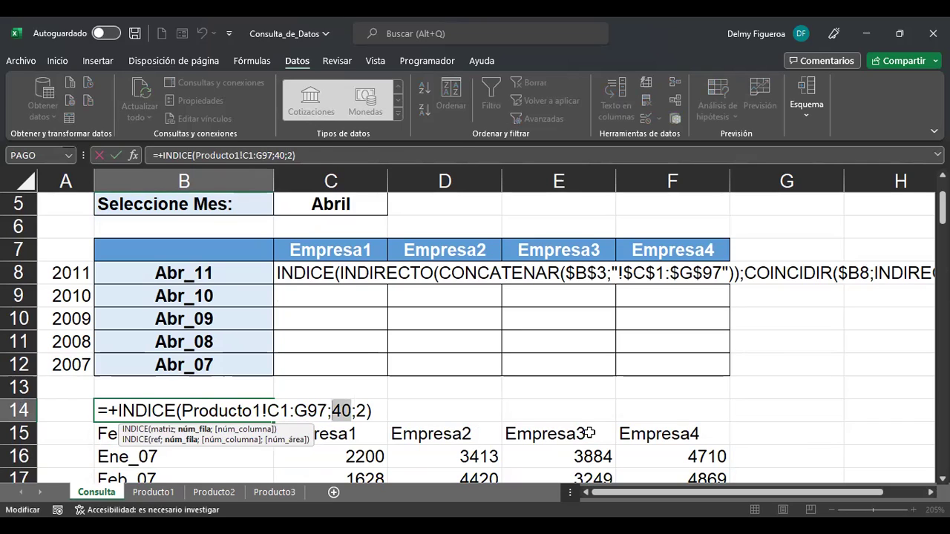
{"action": "key", "text": "ctrl+v"}
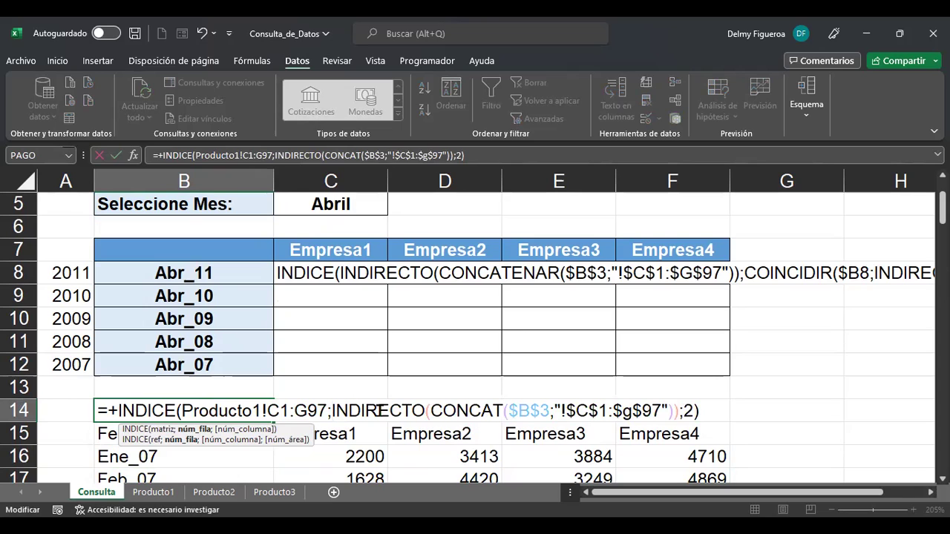
{"action": "key", "text": "ctrl+Return"}
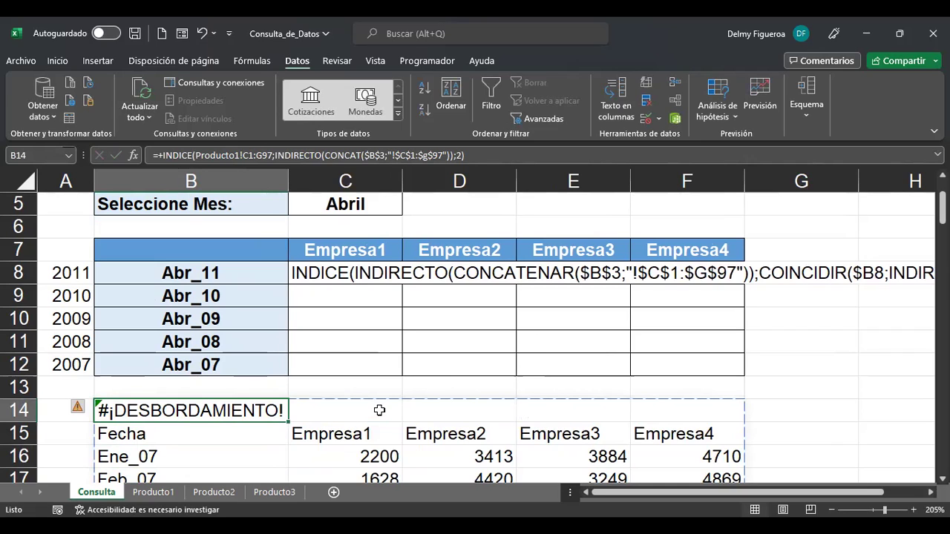
Delete the Producto1!C1:G97; argument from B14's INDICE formula so INDIRECTO becomes its matrix, and enter the formula.
{"action": "key", "text": "F2"}
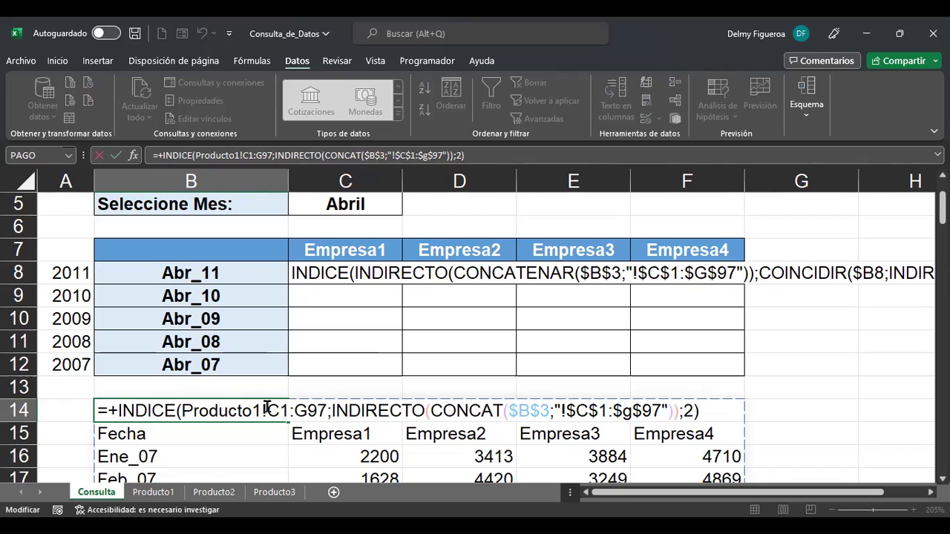
{"action": "left_click", "coordinate": [322, 413]}
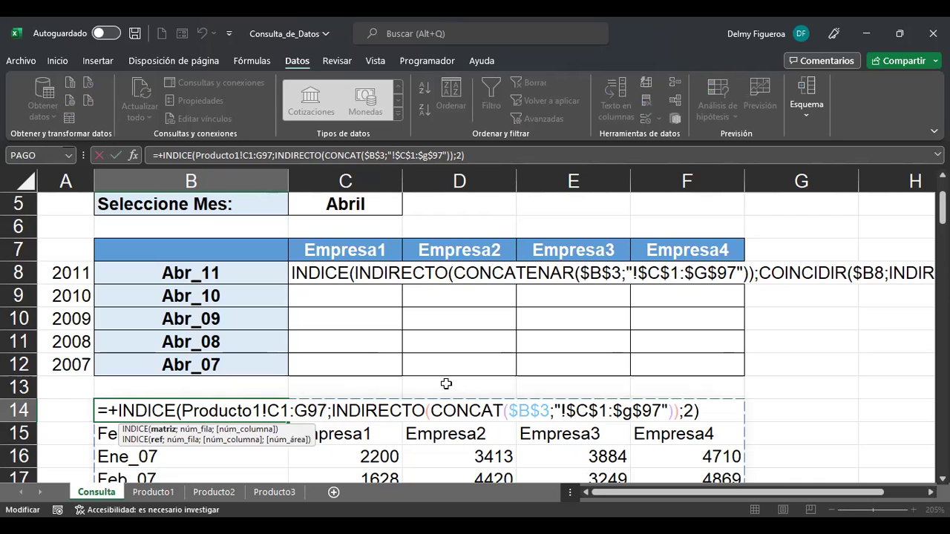
{"action": "key", "text": "shift+Left"}
{"action": "key", "text": "shift+Left"}
{"action": "key", "text": "shift+Left"}
{"action": "key", "text": "shift+Left"}
{"action": "key", "text": "shift+Left"}
{"action": "key", "text": "shift+Left"}
{"action": "key", "text": "shift+Left"}
{"action": "key", "text": "shift+Left"}
{"action": "key", "text": "shift+Left"}
{"action": "key", "text": "shift+Left"}
{"action": "key", "text": "shift+Left"}
{"action": "key", "text": "shift+Left"}
{"action": "key", "text": "shift+Left"}
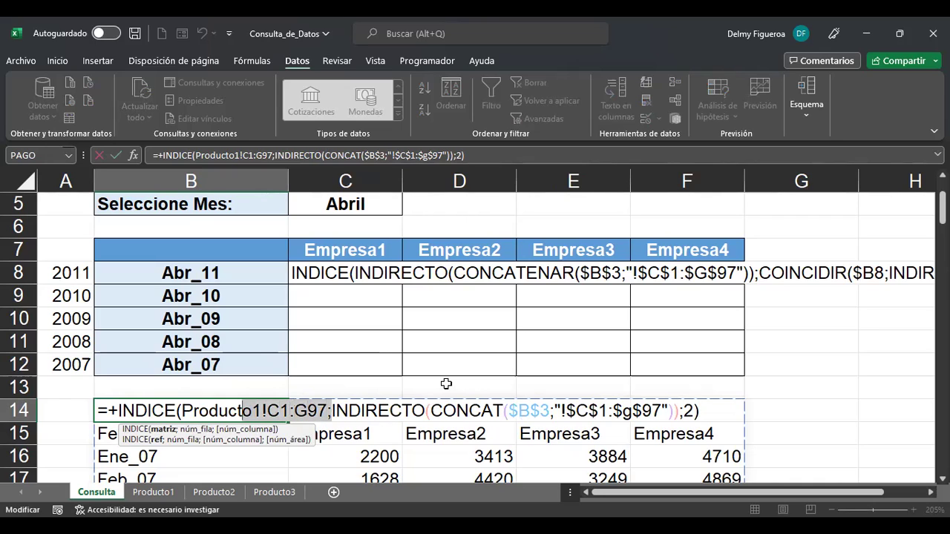
{"action": "key", "text": "shift+Left"}
{"action": "key", "text": "shift+Left"}
{"action": "key", "text": "shift+Left"}
{"action": "key", "text": "shift+Left"}
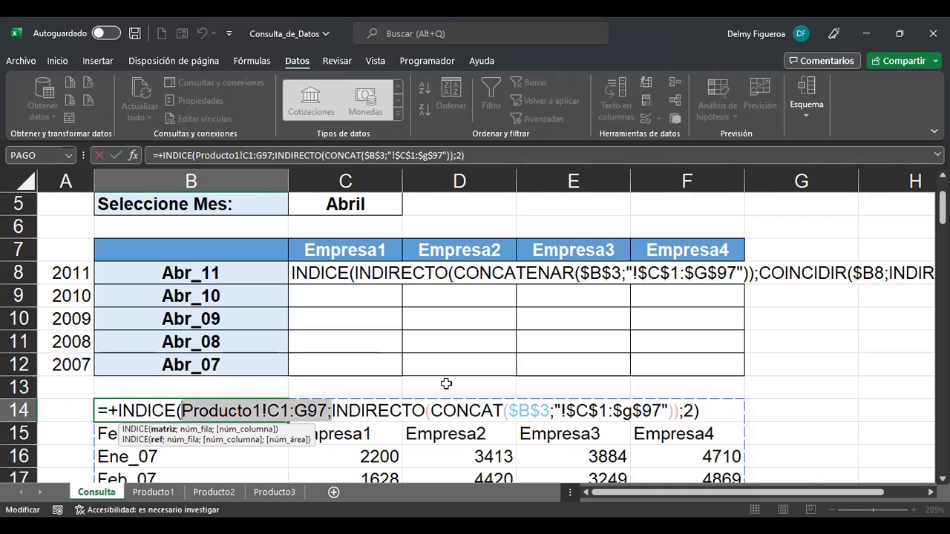
{"action": "key", "text": "BackSpace"}
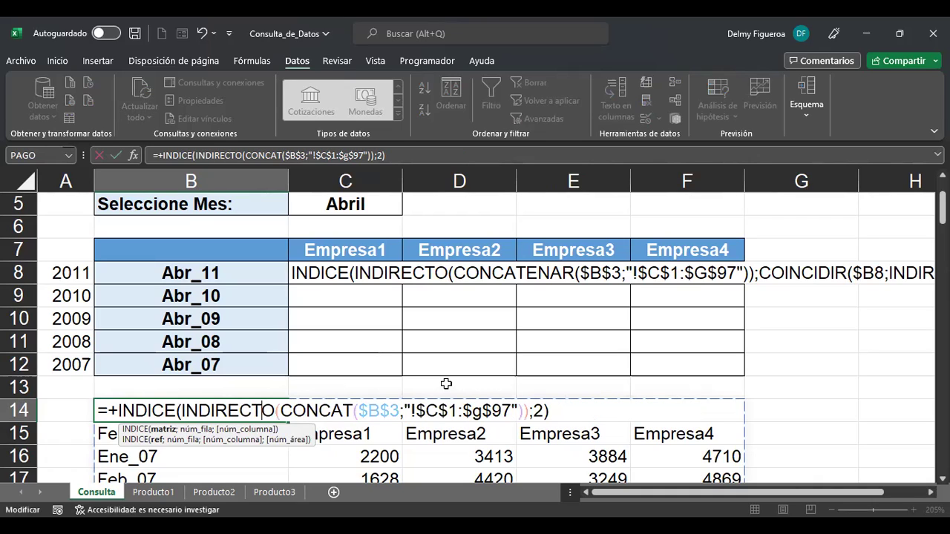
{"action": "key", "text": "Right"}
{"action": "key", "text": "Right"}
{"action": "key", "text": "Right"}
{"action": "key", "text": "Right"}
{"action": "key", "text": "Right"}
{"action": "key", "text": "Right"}
{"action": "key", "text": "Right"}
{"action": "key", "text": "Right"}
{"action": "key", "text": "Right"}
{"action": "key", "text": "Right"}
{"action": "key", "text": "Right"}
{"action": "key", "text": "Right"}
{"action": "key", "text": "Right"}
{"action": "key", "text": "Right"}
{"action": "key", "text": "Right"}
{"action": "key", "text": "Right"}
{"action": "key", "text": "Right"}
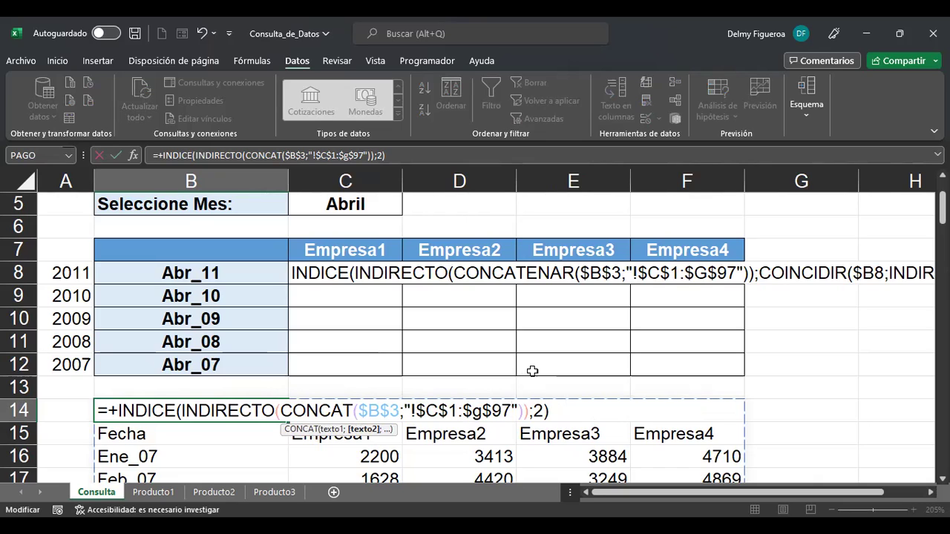
{"action": "key", "text": "ctrl+Return"}
Examine the closing parentheses and argument hints of the nested INDIRECTO and CONCAT functions in B14's formula.
{"action": "key", "text": "F2"}
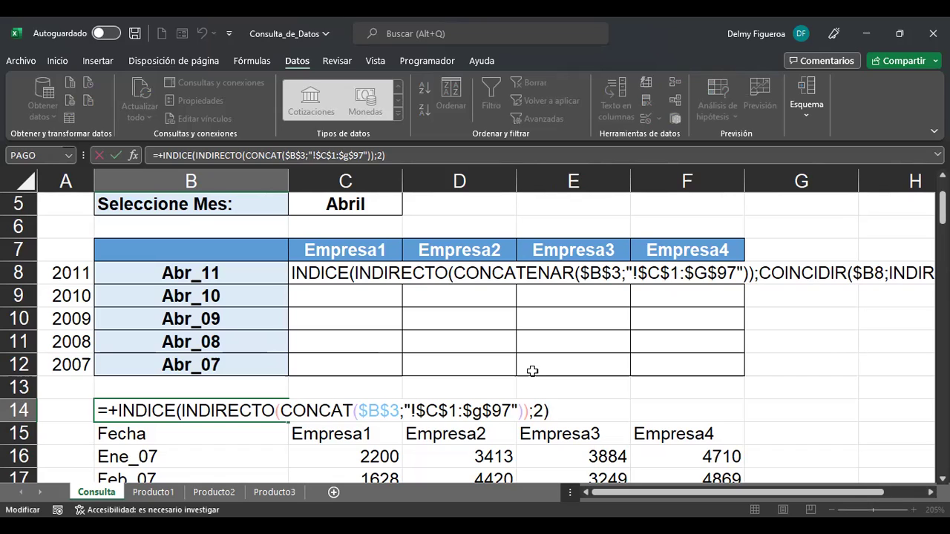
{"action": "key", "text": "Right"}
{"action": "key", "text": "Left"}
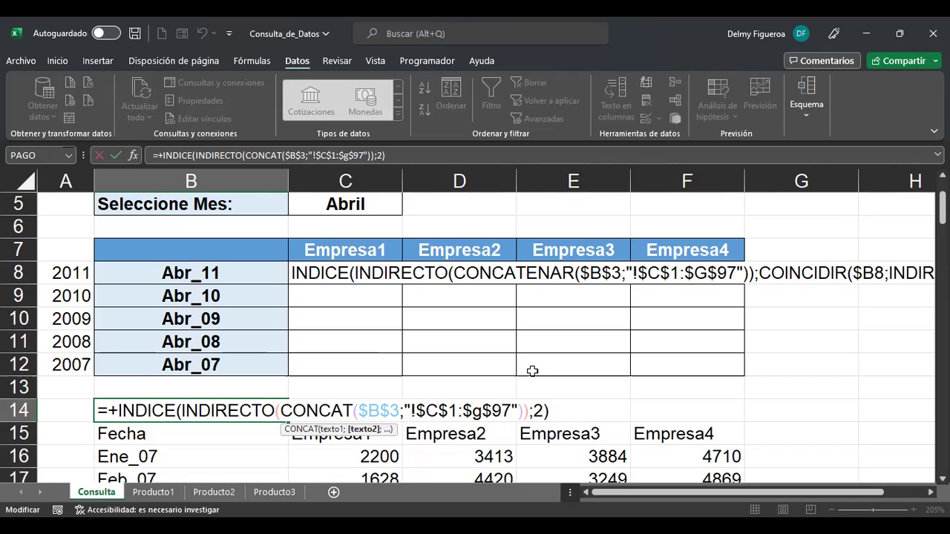
{"action": "key", "text": "Right"}
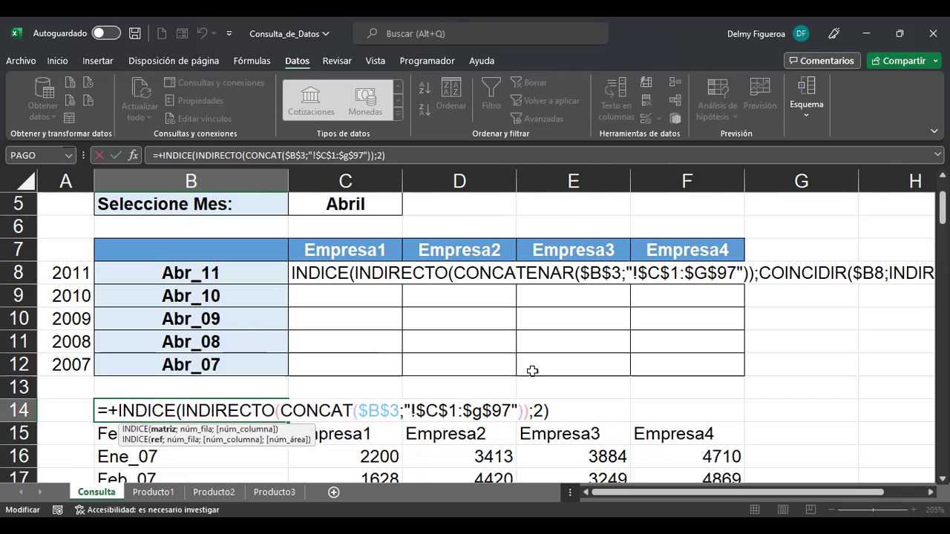
{"action": "key", "text": "Left"}
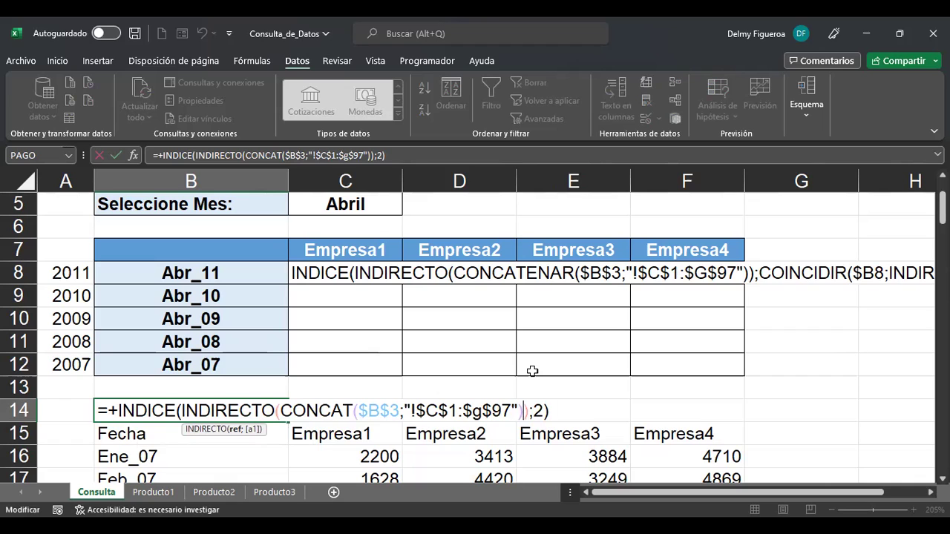
{"action": "key", "text": "Return"}
Check the date code formula in B8 and open the Producto3 sheet to view its Fecha column.
{"action": "scroll", "coordinate": [532, 371], "scroll_direction": "up", "scroll_amount": 1}
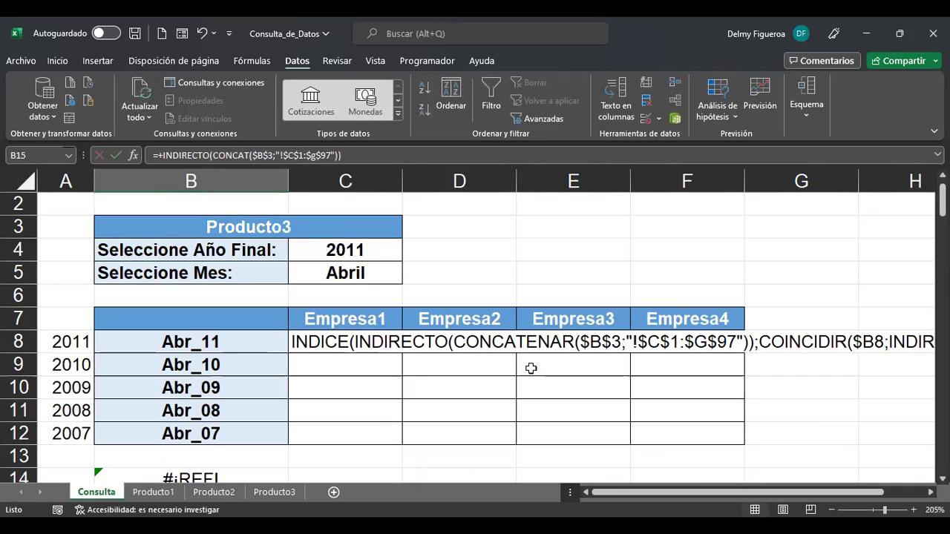
{"action": "left_click", "coordinate": [345, 340]}
{"action": "left_click", "coordinate": [219, 336]}
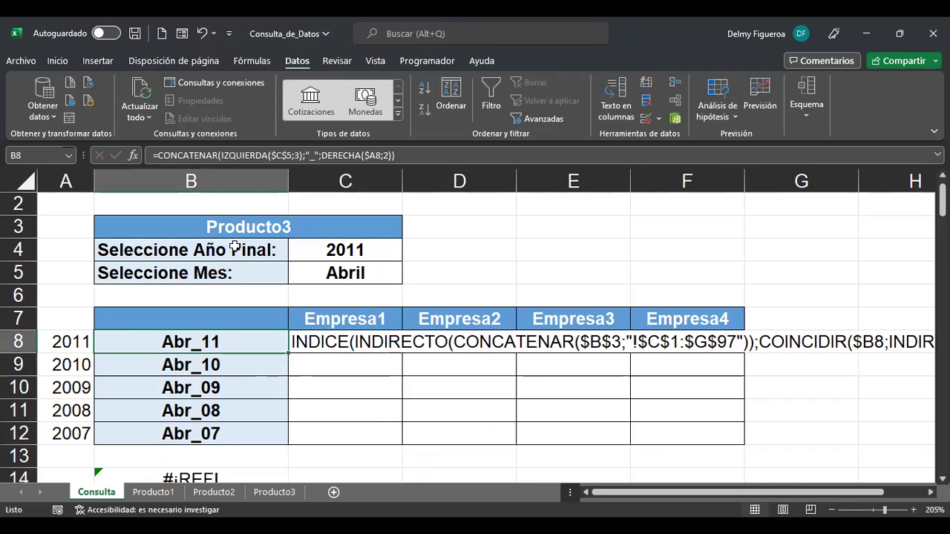
{"action": "left_click", "coordinate": [274, 492]}
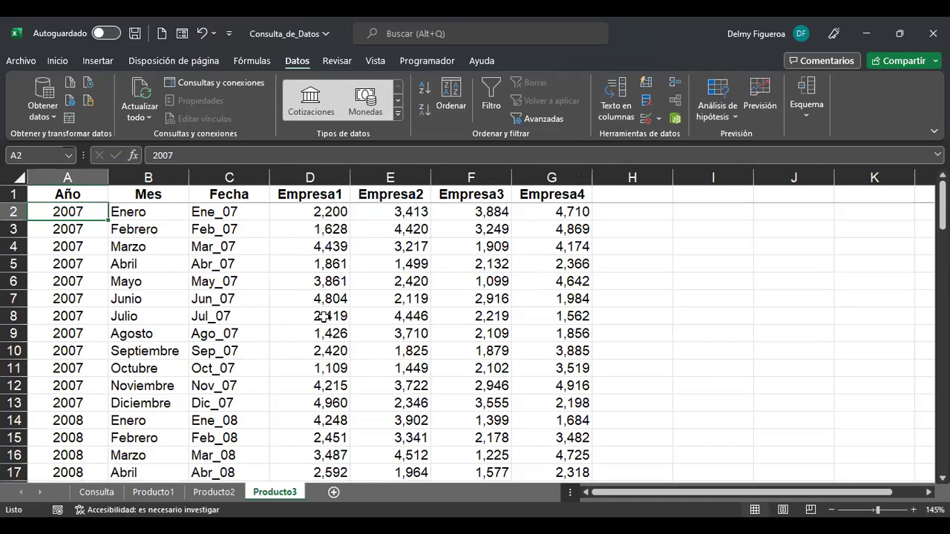
Locate the Abr_11 record in the Producto3 sheet and select its entire row.
{"action": "scroll", "coordinate": [326, 297], "scroll_direction": "down", "scroll_amount": 11}
{"action": "scroll", "coordinate": [264, 327], "scroll_direction": "down", "scroll_amount": 10}
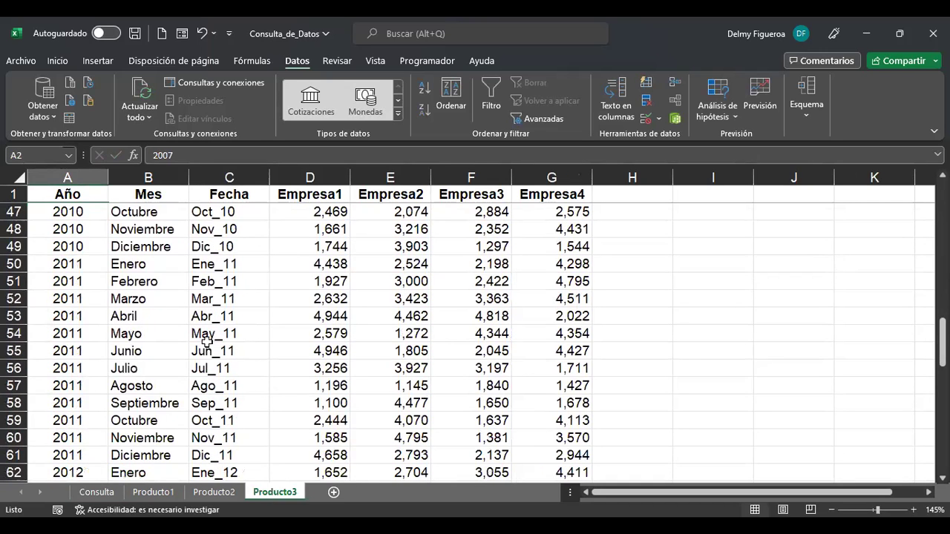
{"action": "scroll", "coordinate": [262, 366], "scroll_direction": "up", "scroll_amount": 4}
{"action": "scroll", "coordinate": [262, 366], "scroll_direction": "up", "scroll_amount": 1}
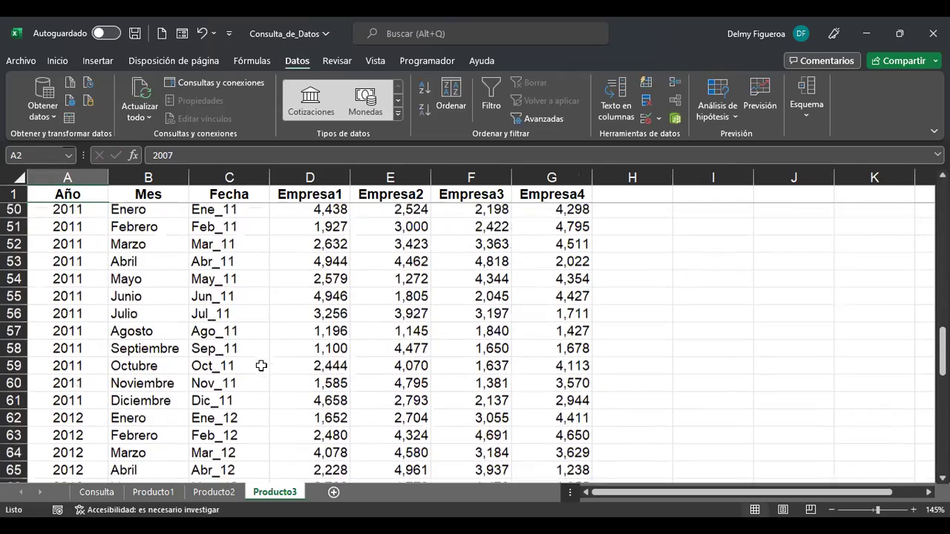
{"action": "left_click", "coordinate": [325, 263]}
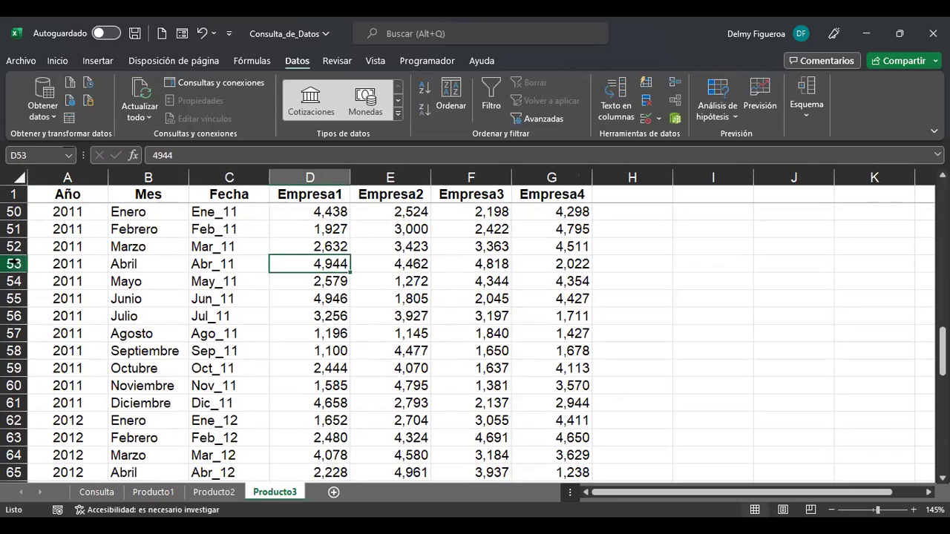
{"action": "left_click", "coordinate": [14, 263]}
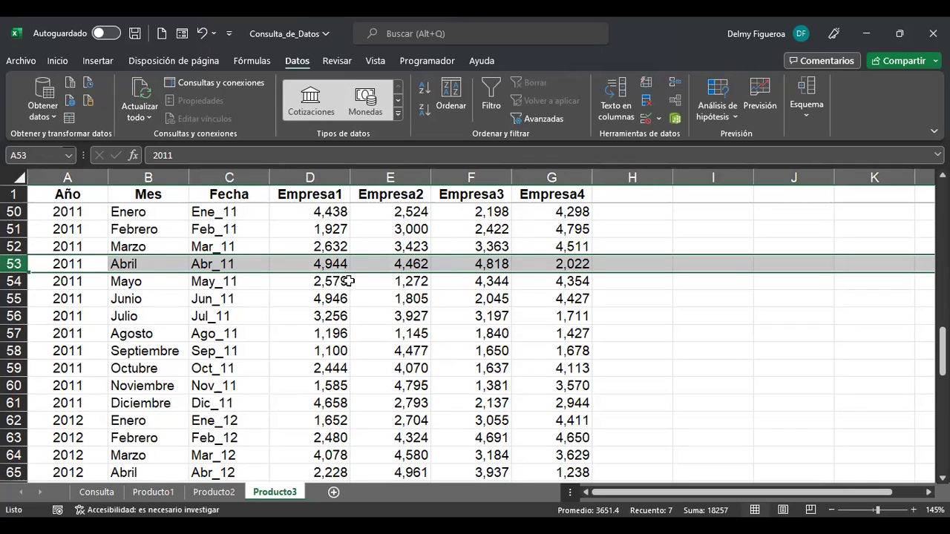
Return to the Consulta sheet and examine the full INDICE, INDIRECTO and COINCIDIR formula text shown in row 8.
{"action": "left_click", "coordinate": [97, 493]}
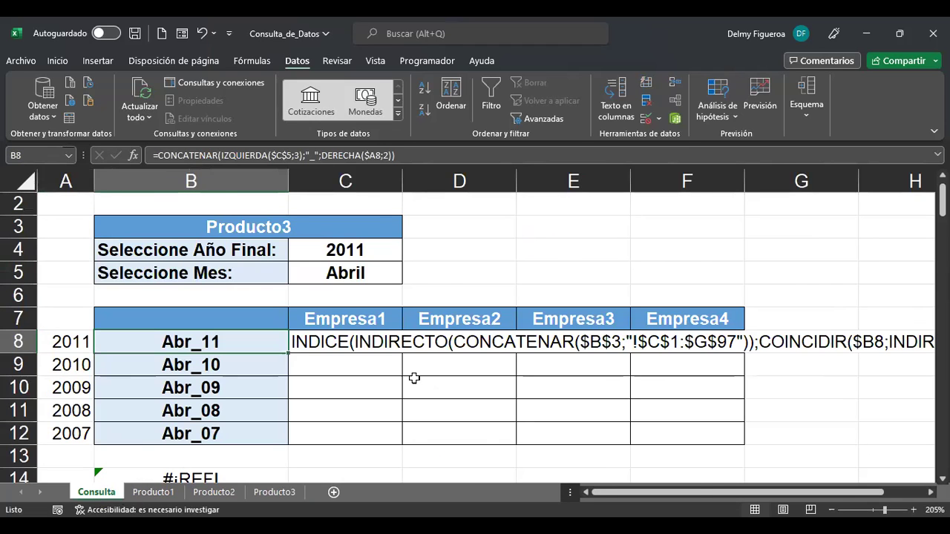
{"action": "scroll", "coordinate": [415, 378], "scroll_direction": "down", "scroll_amount": 1}
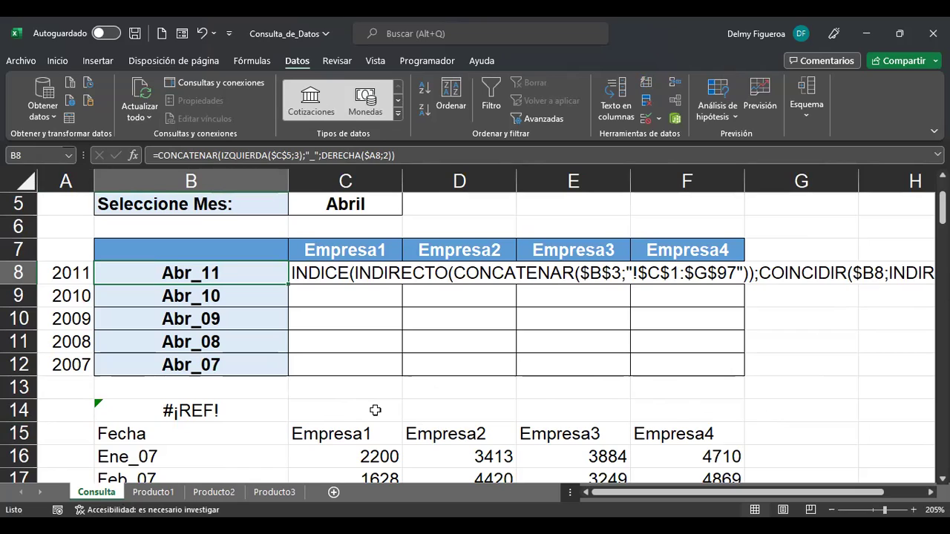
{"action": "left_click", "coordinate": [816, 410]}
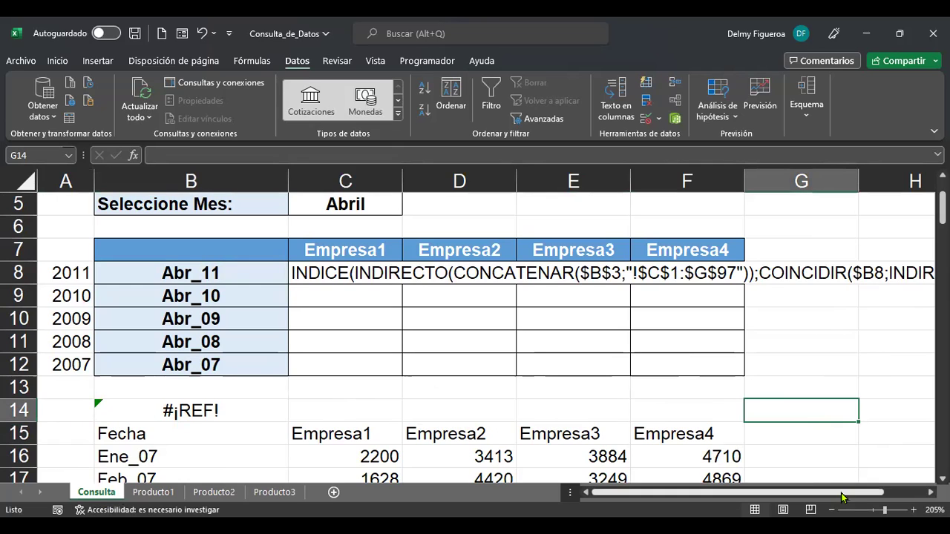
{"action": "scroll", "coordinate": [781, 396], "scroll_direction": "up", "scroll_amount": 1}
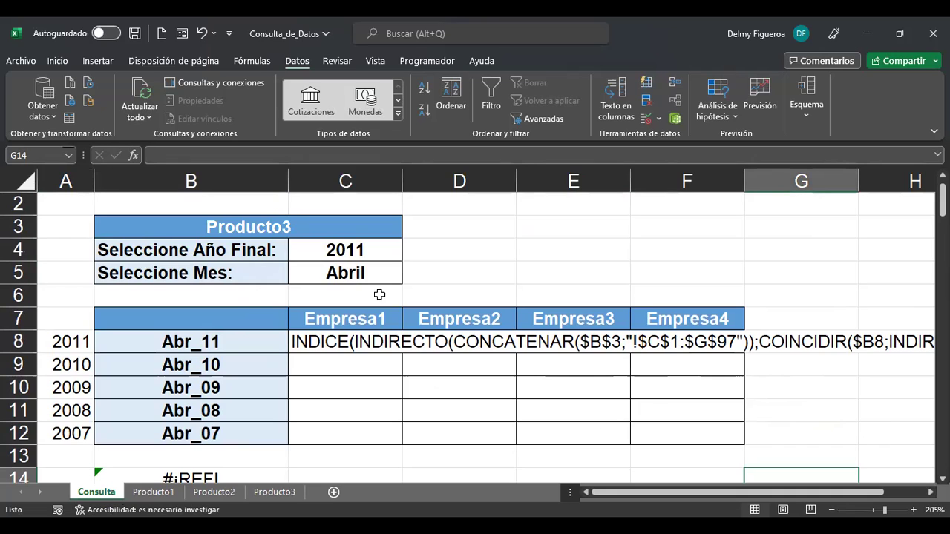
{"action": "left_click", "coordinate": [220, 345]}
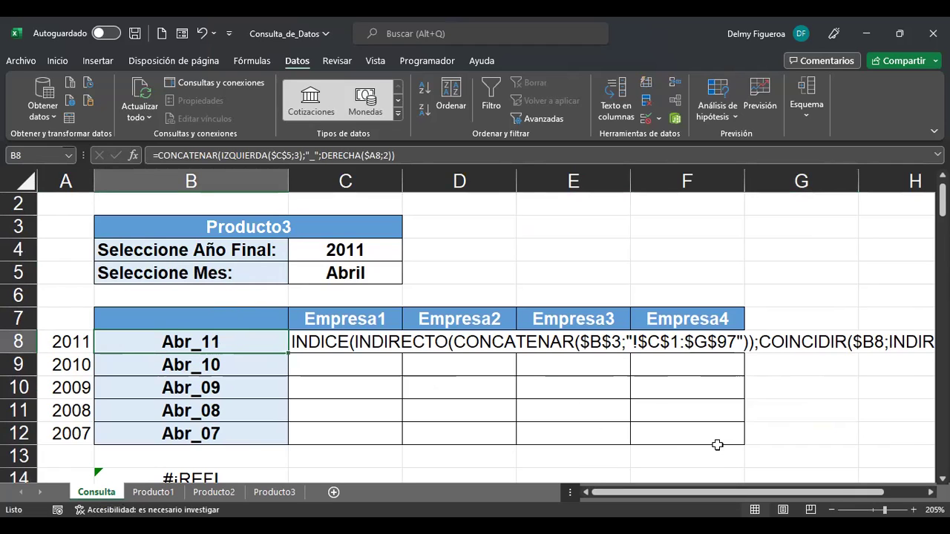
{"action": "scroll", "coordinate": [717, 442], "scroll_direction": "down", "scroll_amount": 1}
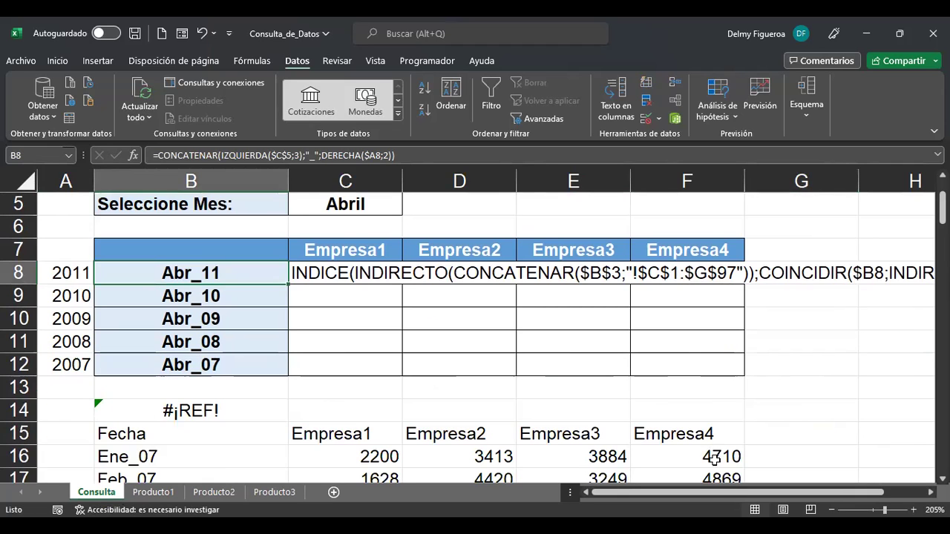
{"action": "scroll", "coordinate": [729, 495], "scroll_direction": "right", "scroll_amount": 1}
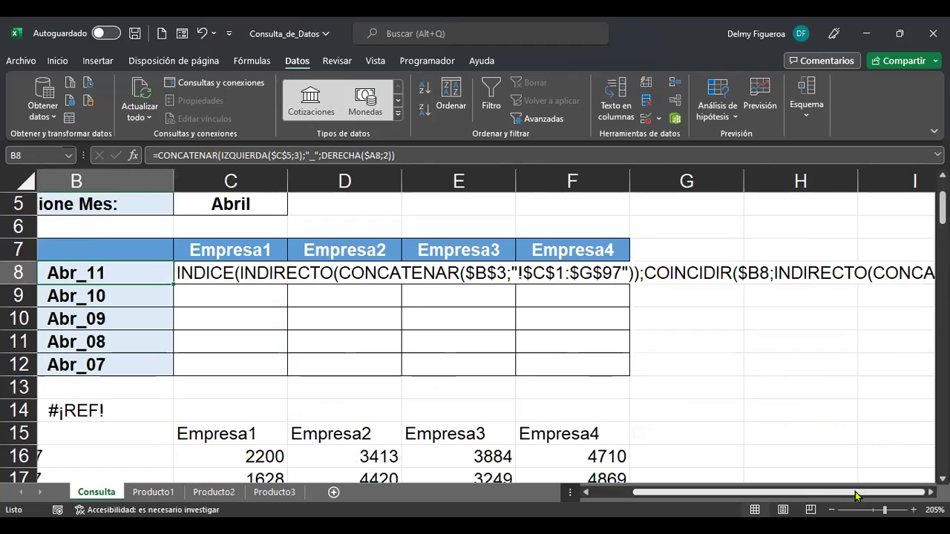
{"action": "left_click", "coordinate": [917, 495]}
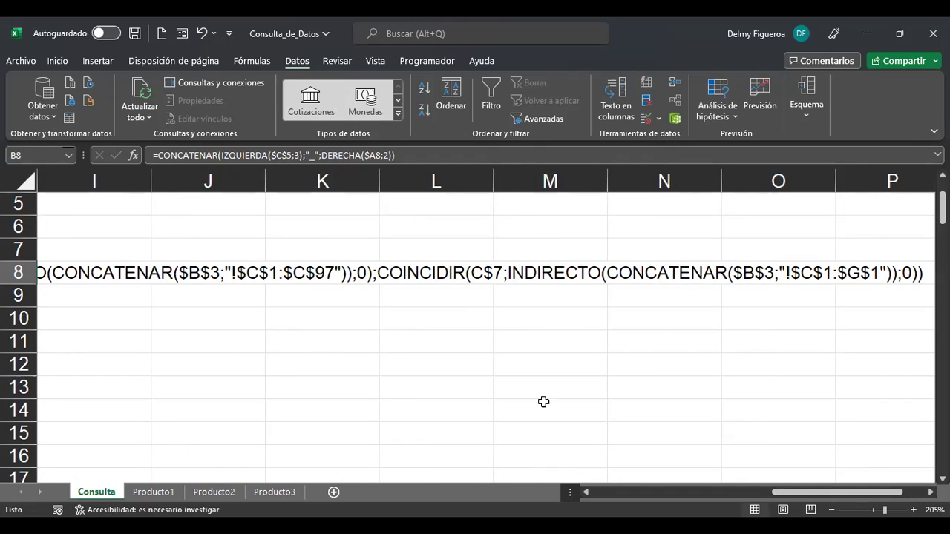
{"action": "left_click", "coordinate": [696, 495]}
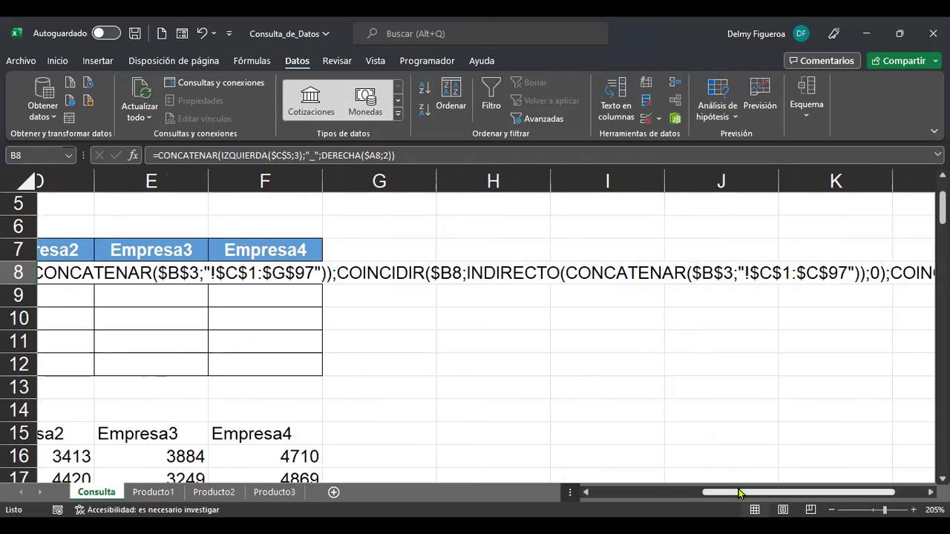
{"action": "scroll", "coordinate": [513, 445], "scroll_direction": "left", "scroll_amount": 2}
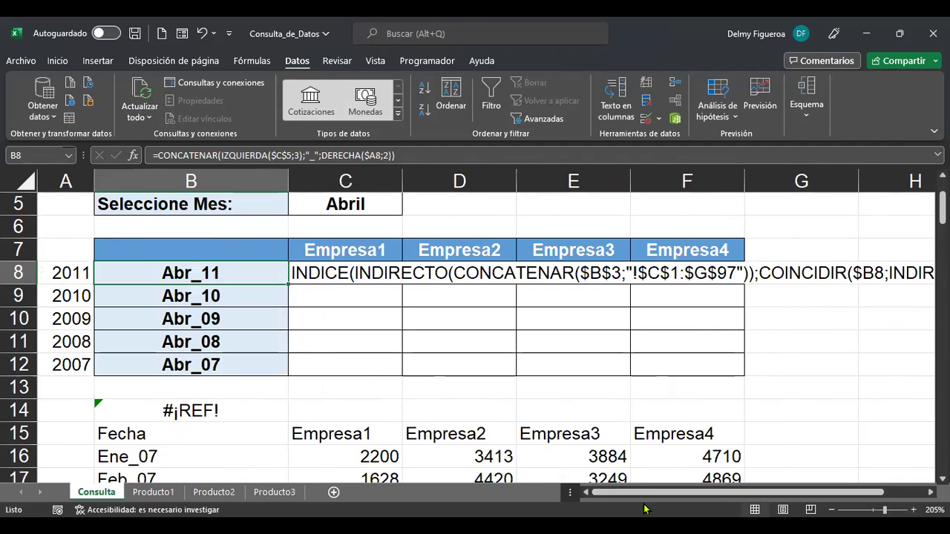
{"action": "scroll", "coordinate": [653, 493], "scroll_direction": "right", "scroll_amount": 1}
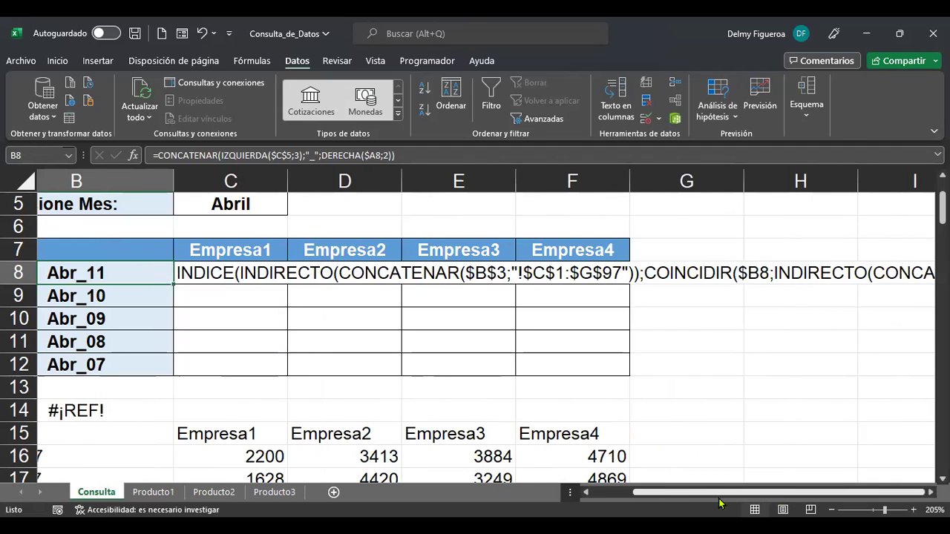
{"action": "scroll", "coordinate": [676, 501], "scroll_direction": "left", "scroll_amount": 1}
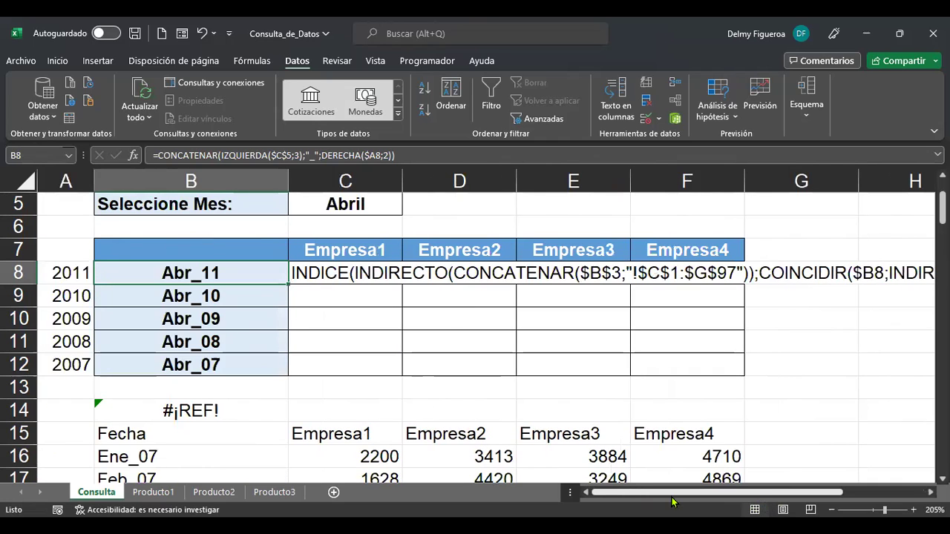
Compare the product name in Consulta's B3 with the Producto3 sheet, check its Fecha column from the C1 header, and return to Consulta.
{"action": "left_click", "coordinate": [169, 494]}
{"action": "left_click", "coordinate": [274, 493]}
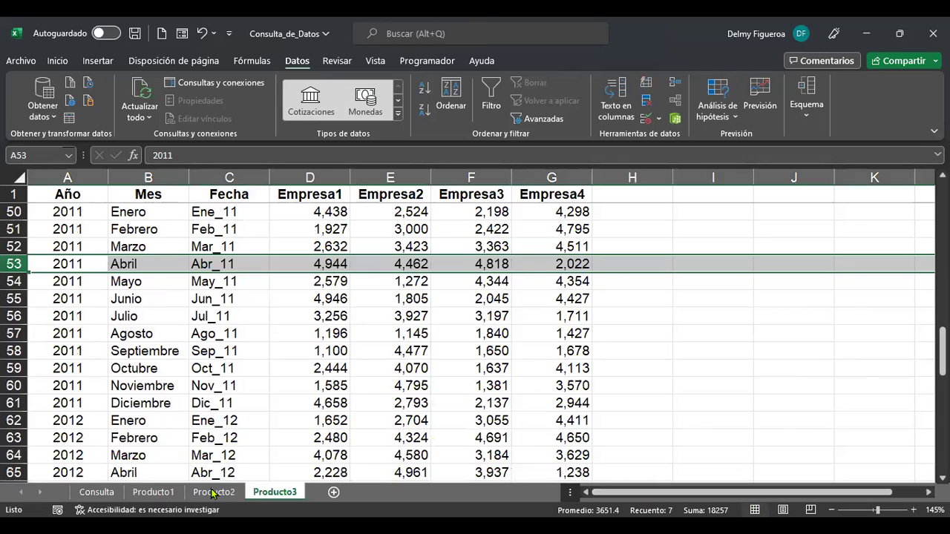
{"action": "left_click", "coordinate": [93, 494]}
{"action": "scroll", "coordinate": [208, 204], "scroll_direction": "up", "scroll_amount": 2}
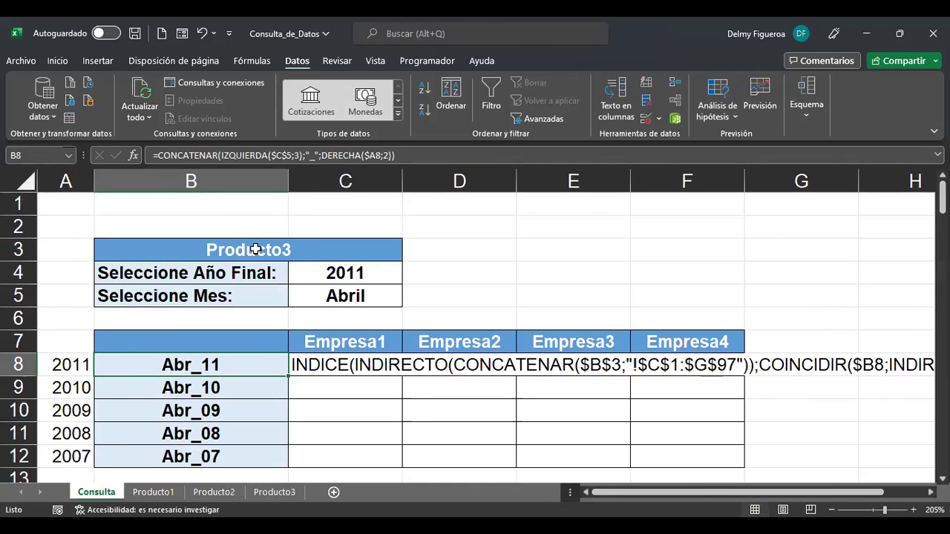
{"action": "left_click", "coordinate": [270, 491]}
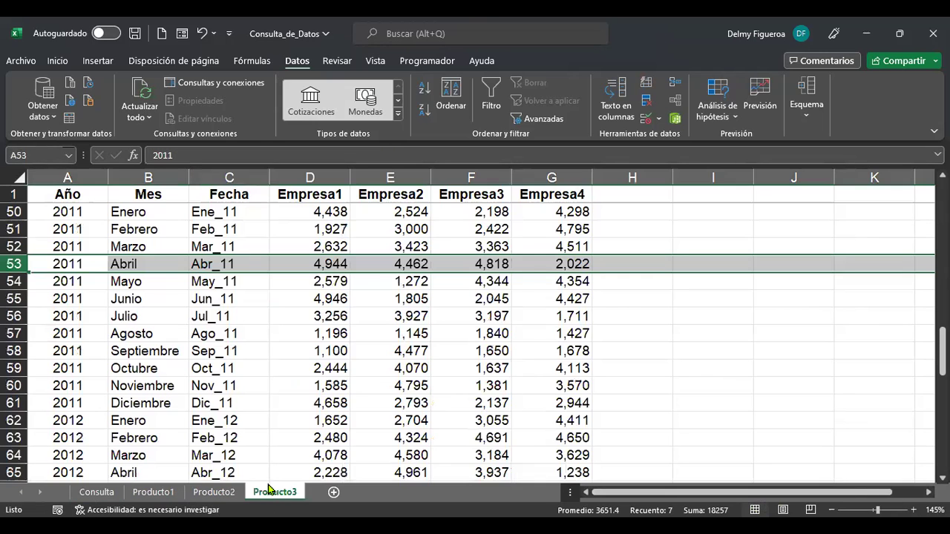
{"action": "left_click", "coordinate": [236, 210]}
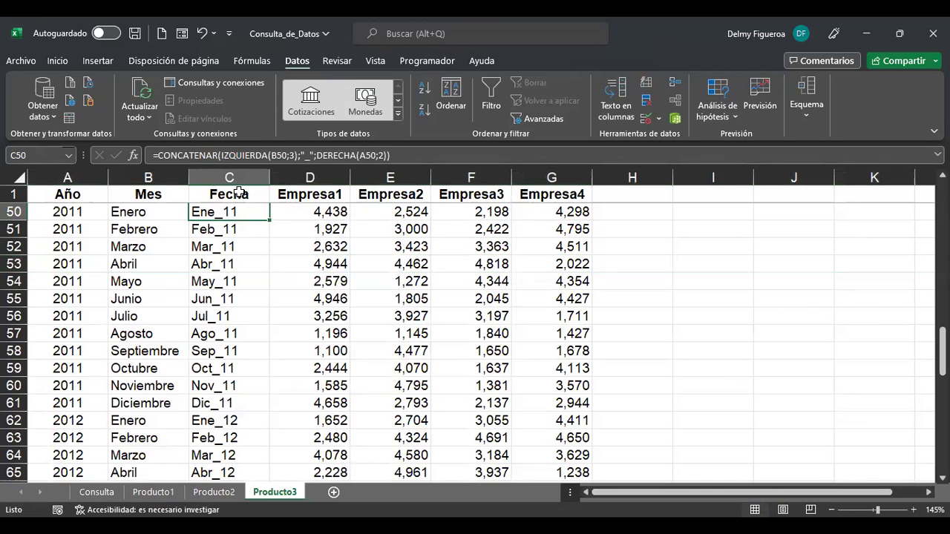
{"action": "left_click", "coordinate": [238, 193]}
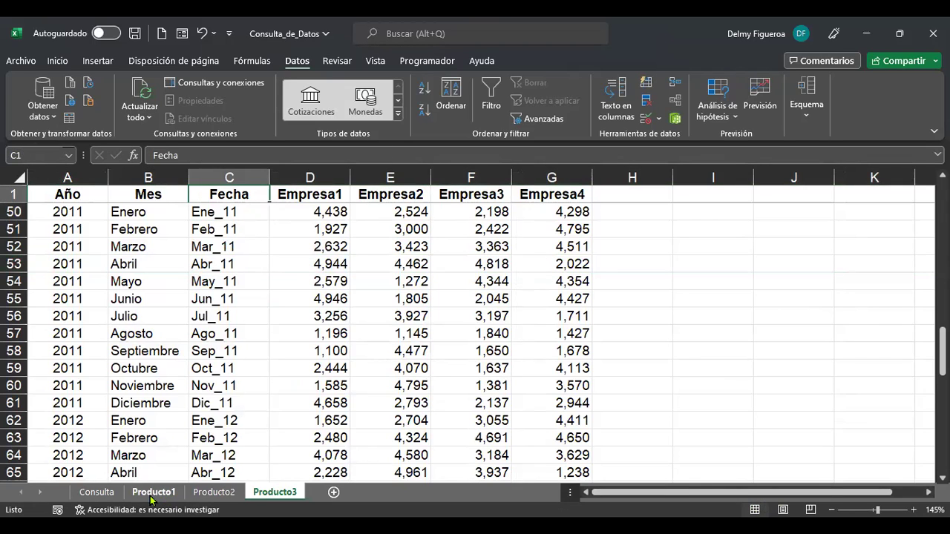
{"action": "left_click", "coordinate": [104, 496]}
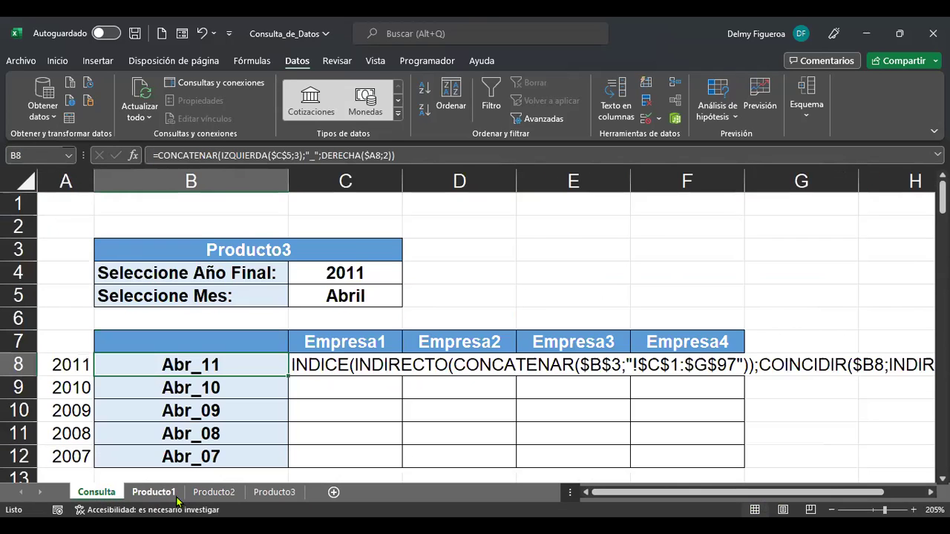
Start a COINCIDIR formula in G14 of the Consulta sheet with B8 as the lookup value.
{"action": "scroll", "coordinate": [437, 415], "scroll_direction": "down", "scroll_amount": 2}
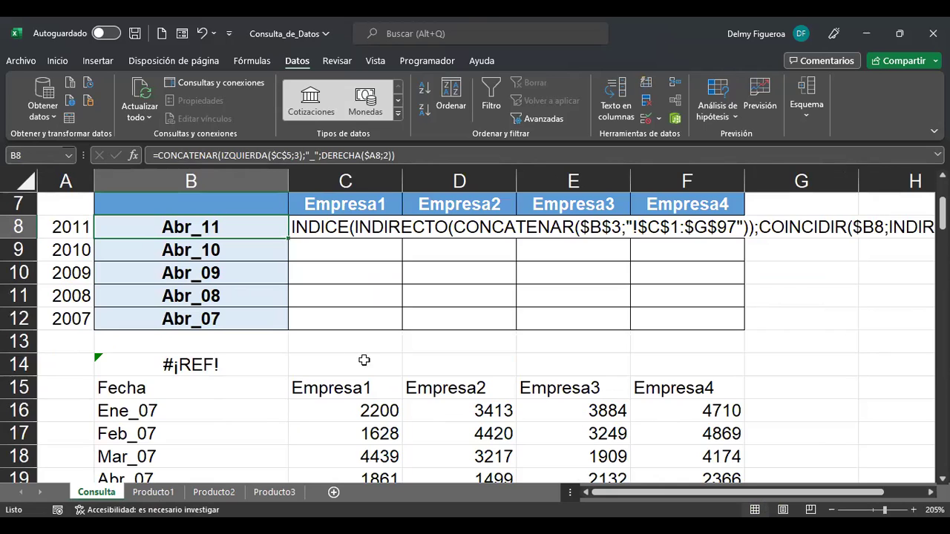
{"action": "scroll", "coordinate": [314, 373], "scroll_direction": "up", "scroll_amount": 2}
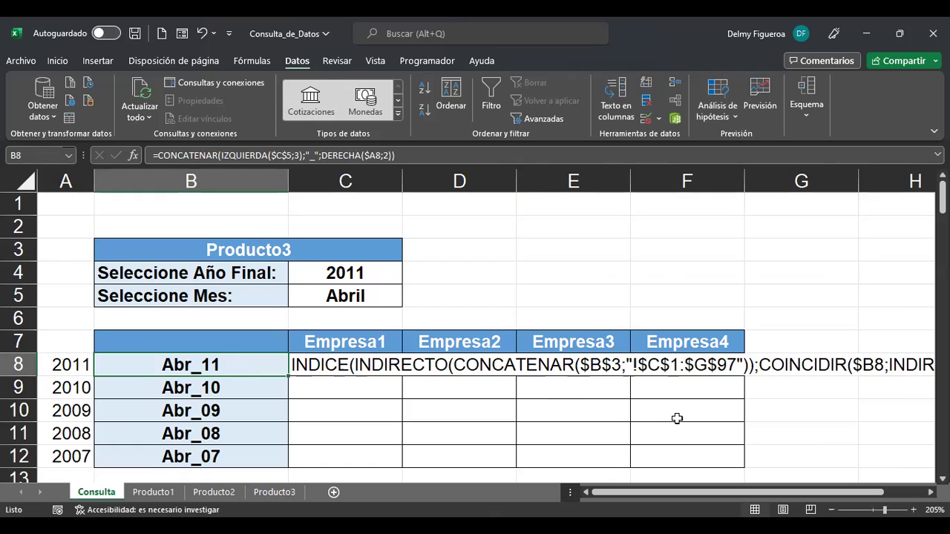
{"action": "scroll", "coordinate": [668, 415], "scroll_direction": "down", "scroll_amount": 2, "text": "ctrl"}
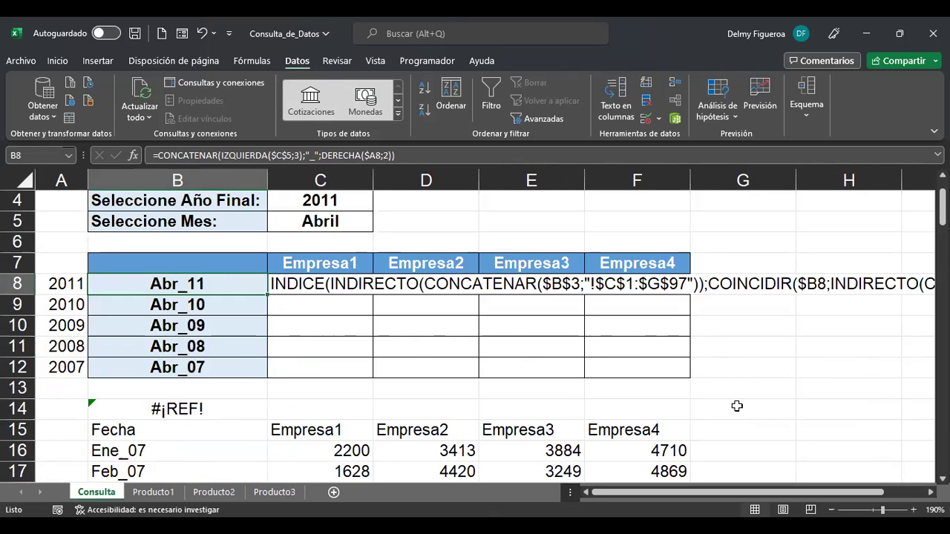
{"action": "left_click", "coordinate": [737, 409]}
{"action": "type", "text": "+"}
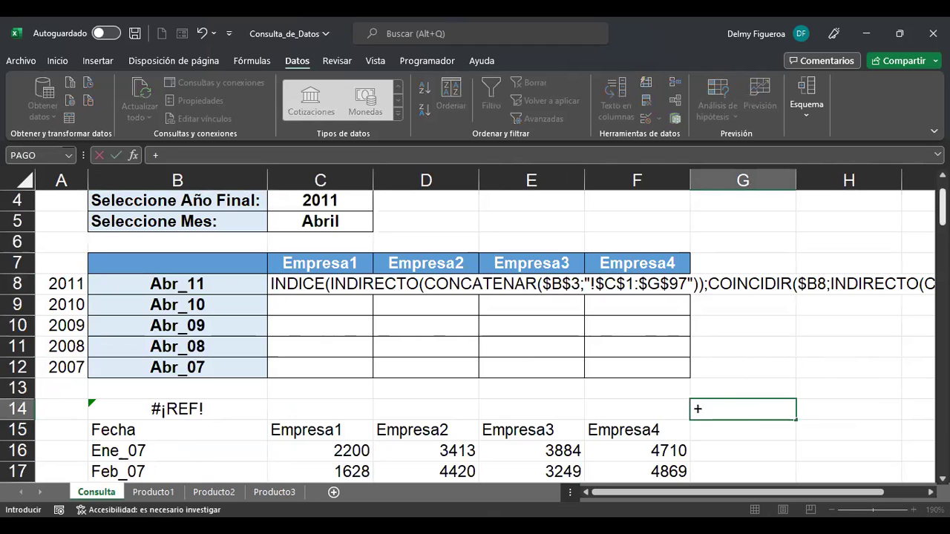
{"action": "type", "text": "coin"}
{"action": "key", "text": "Tab"}
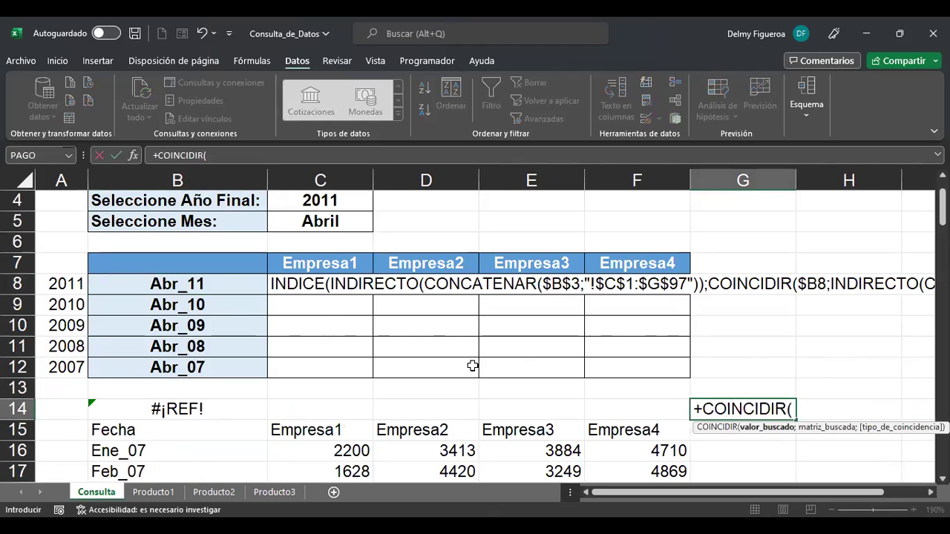
{"action": "scroll", "coordinate": [470, 365], "scroll_direction": "up", "scroll_amount": 1}
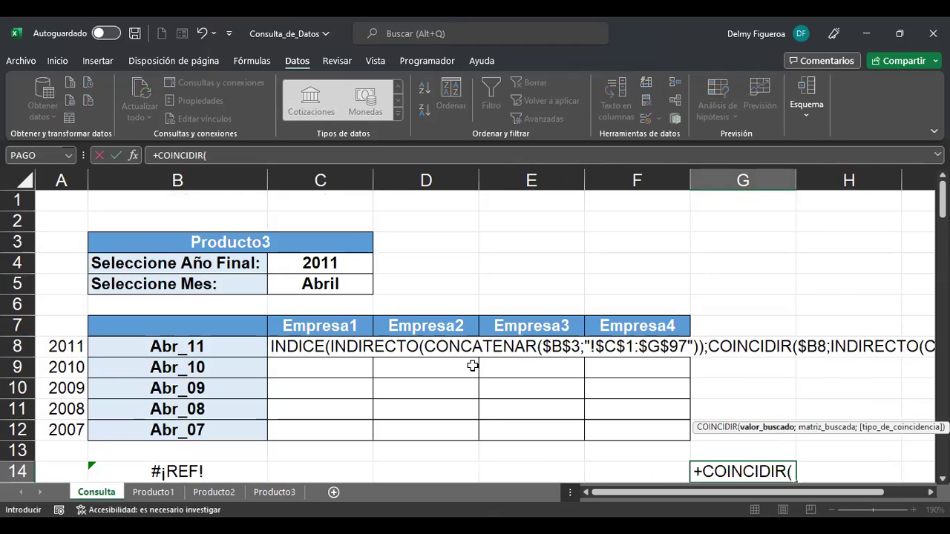
{"action": "left_click", "coordinate": [195, 347]}
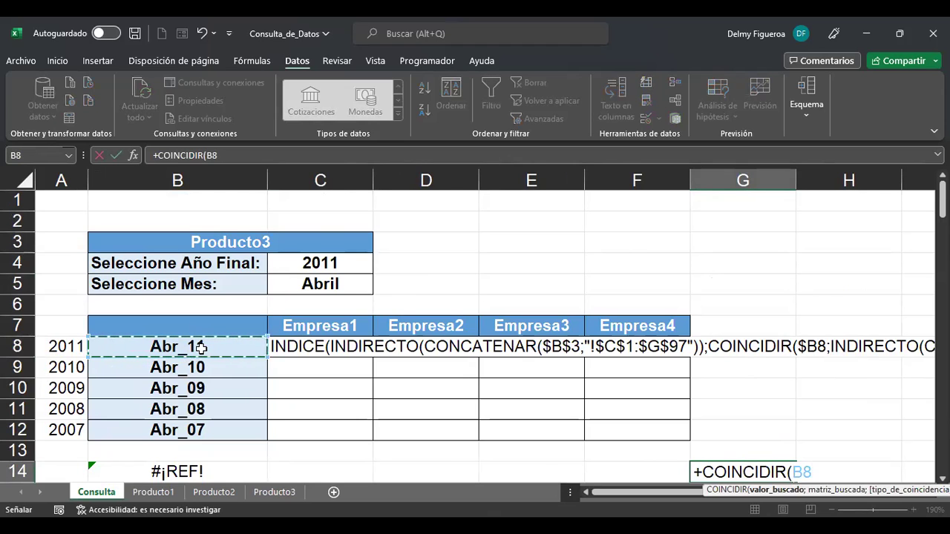
{"action": "scroll", "coordinate": [200, 347], "scroll_direction": "down", "scroll_amount": 1}
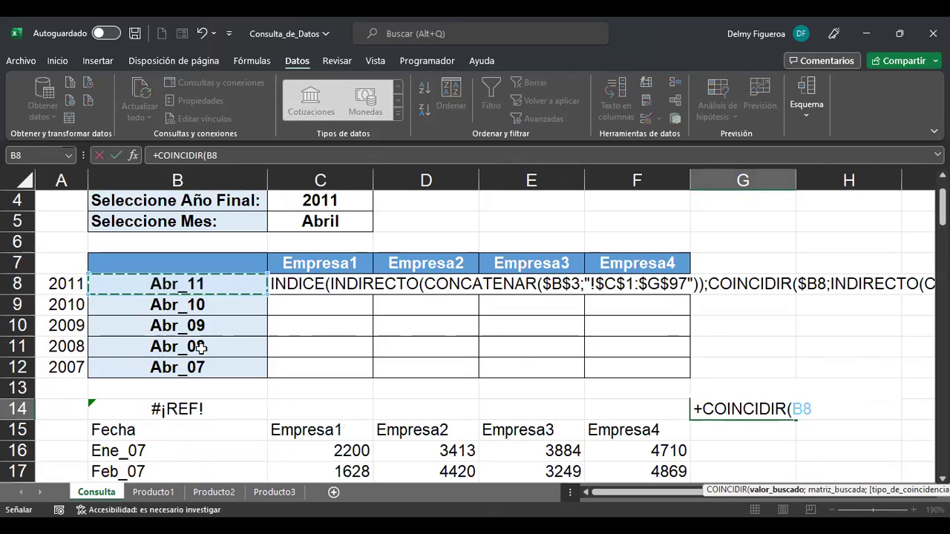
{"action": "type", "text": ";"}
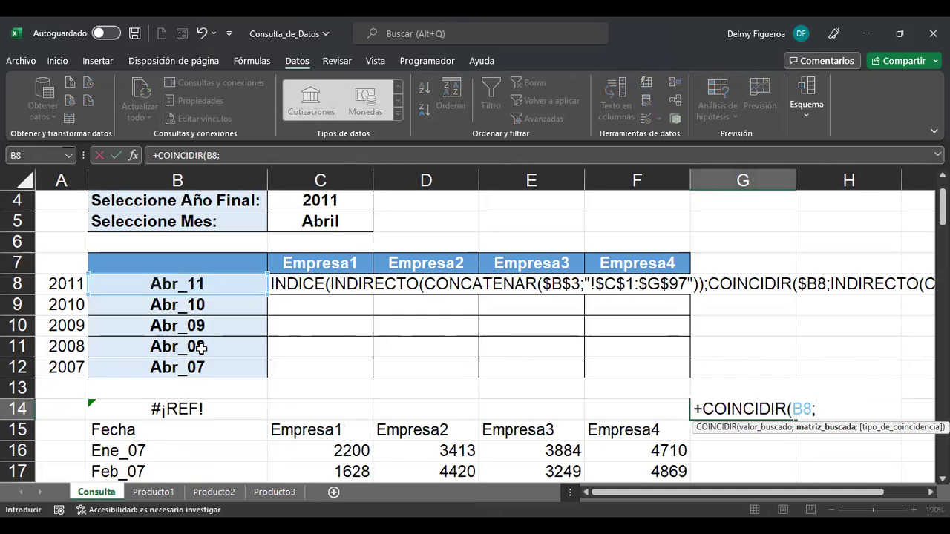
Nest INDIRECTO with CONCAT inside it as the lookup array of the COINCIDIR formula in G14.
{"action": "type", "text": "indire"}
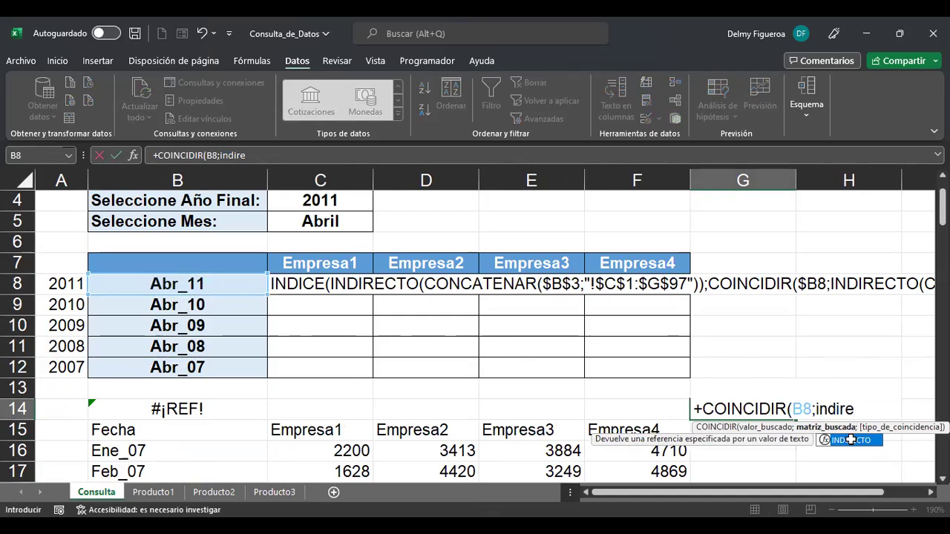
{"action": "double_click", "coordinate": [850, 440]}
{"action": "left_click_drag", "start_coordinate": [860, 493], "coordinate": [905, 494]}
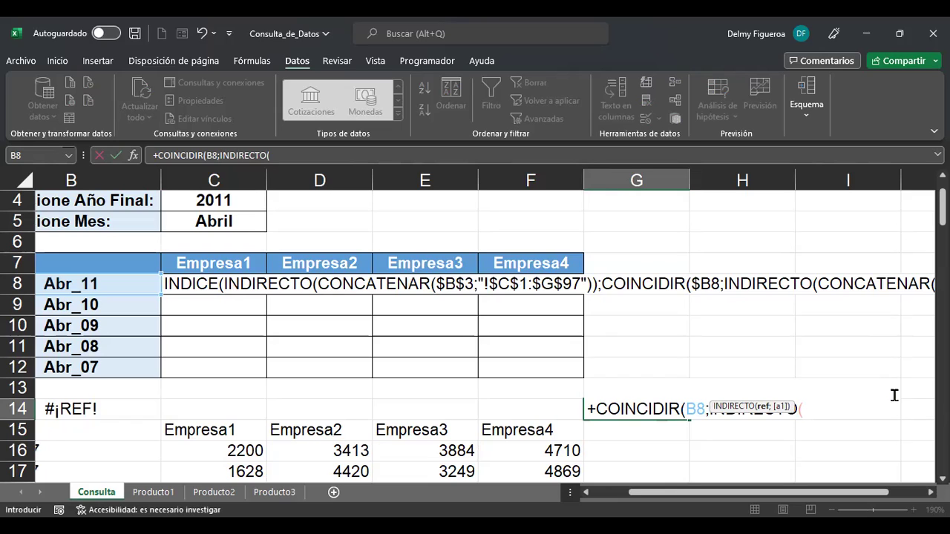
{"action": "key", "text": "F2"}
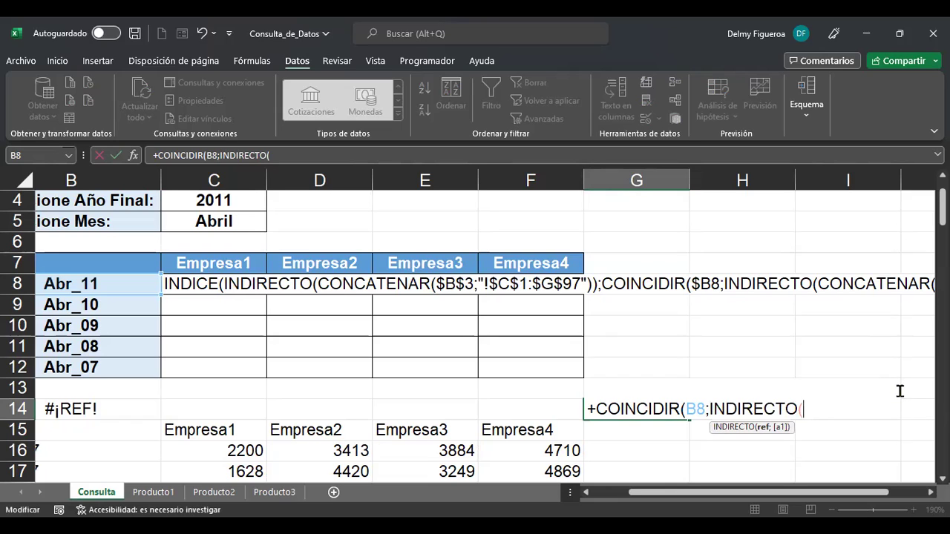
{"action": "type", "text": "con"}
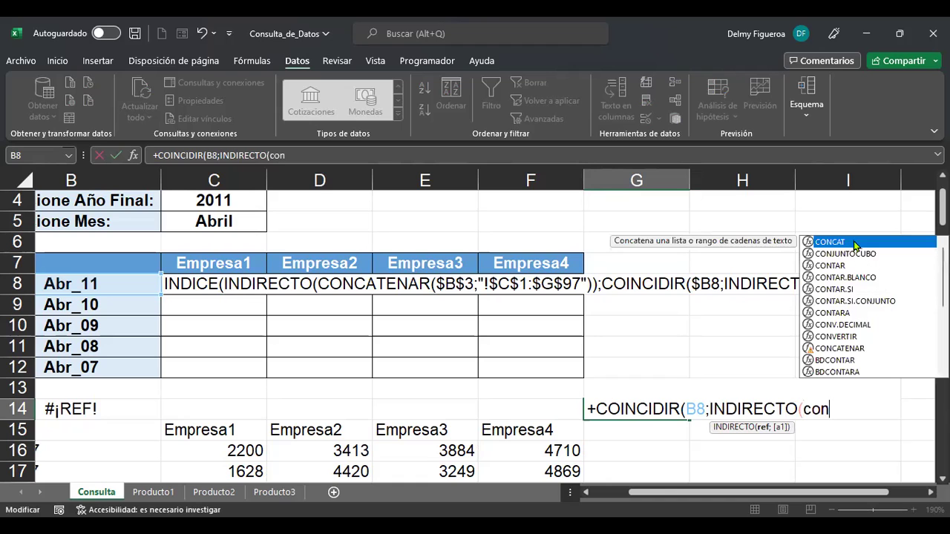
{"action": "double_click", "coordinate": [830, 241]}
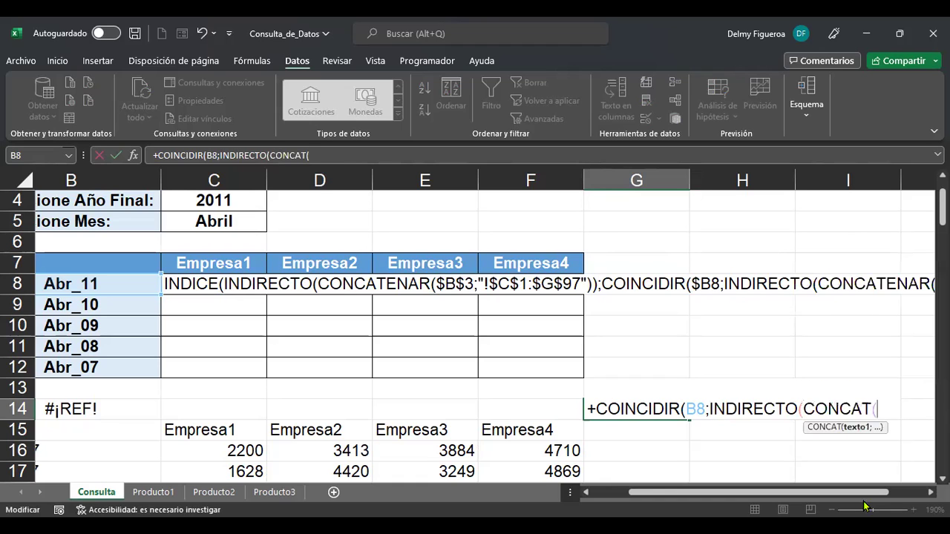
Use the product cell B3 as the first text of the CONCAT function in G14's formula.
{"action": "left_click_drag", "start_coordinate": [871, 495], "coordinate": [793, 496]}
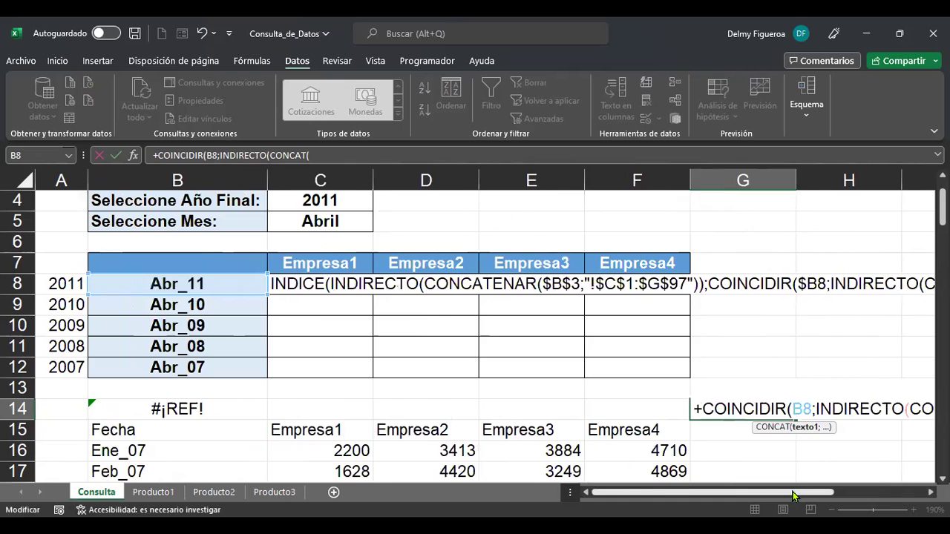
{"action": "scroll", "coordinate": [290, 255], "scroll_direction": "up", "scroll_amount": 1}
{"action": "left_click", "coordinate": [228, 243]}
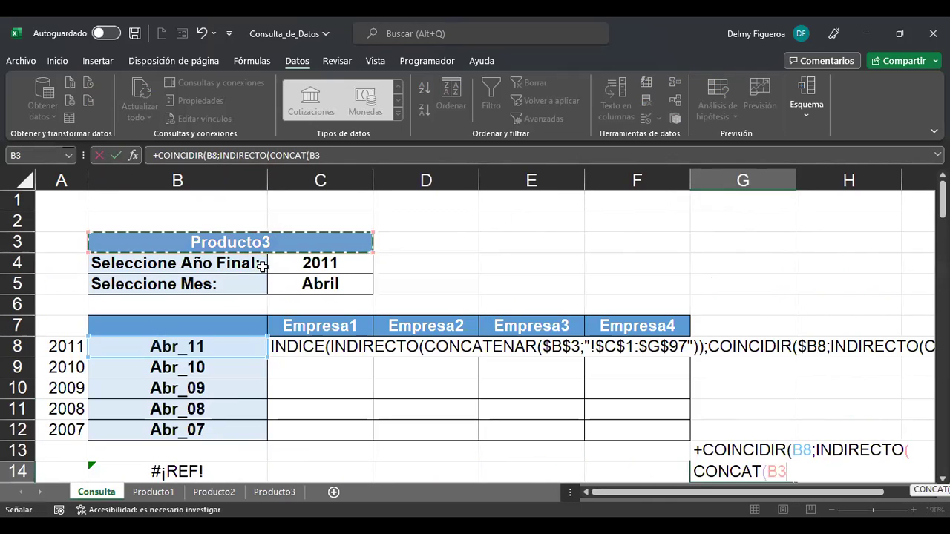
{"action": "left_click_drag", "start_coordinate": [699, 493], "coordinate": [791, 428]}
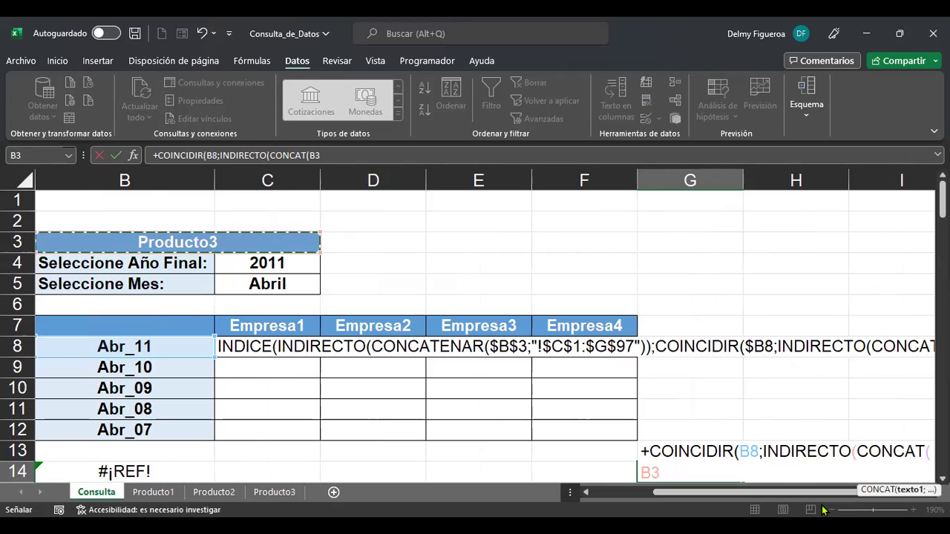
{"action": "type", "text": ";"}
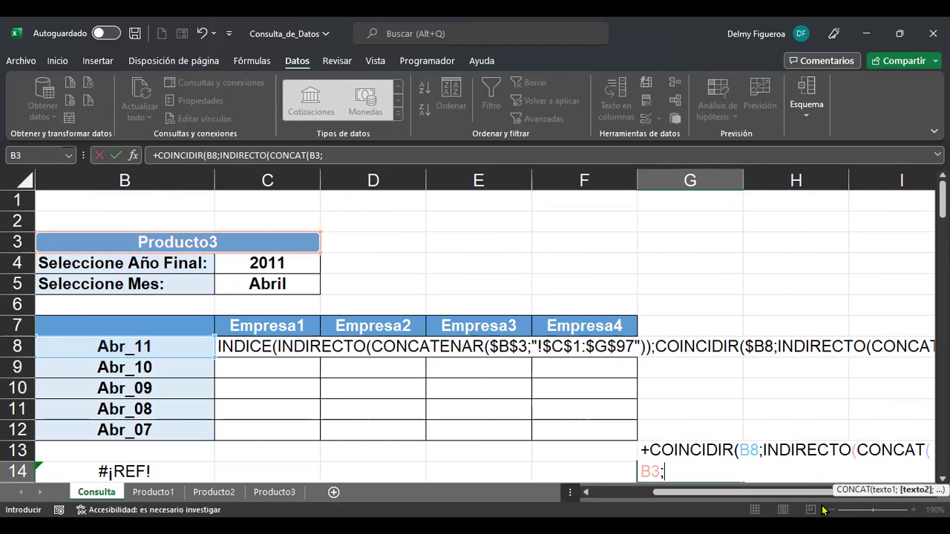
Add "!$C$1:$C$97" as CONCAT's second text, with absolute references inside the quotes, and close the function.
{"action": "type", "text": "\"!\""}
{"action": "type", "text": "c1:c97"}
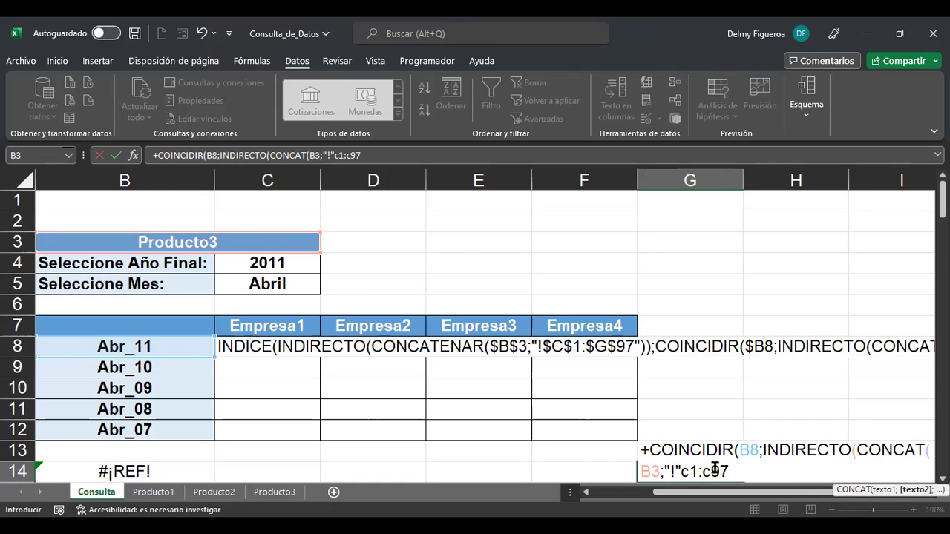
{"action": "key", "text": "F4"}
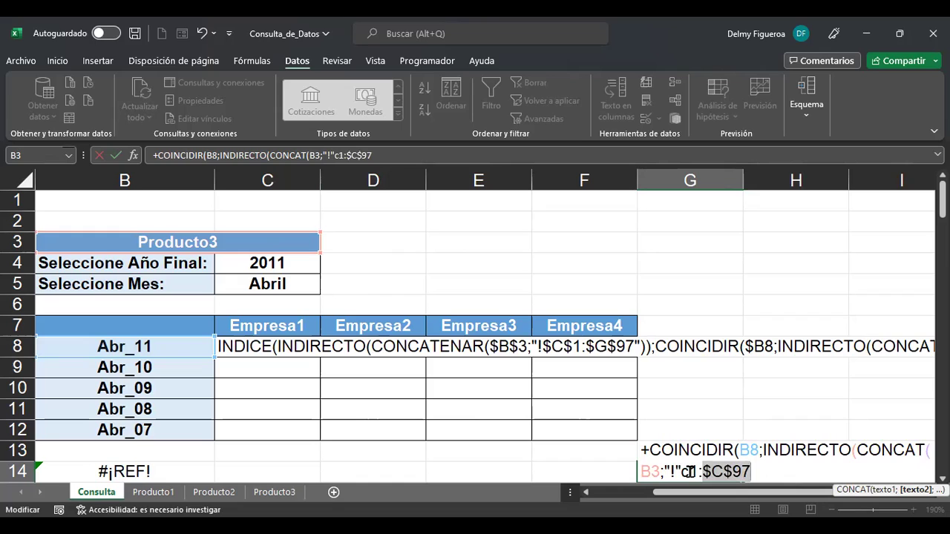
{"action": "left_click", "coordinate": [823, 464]}
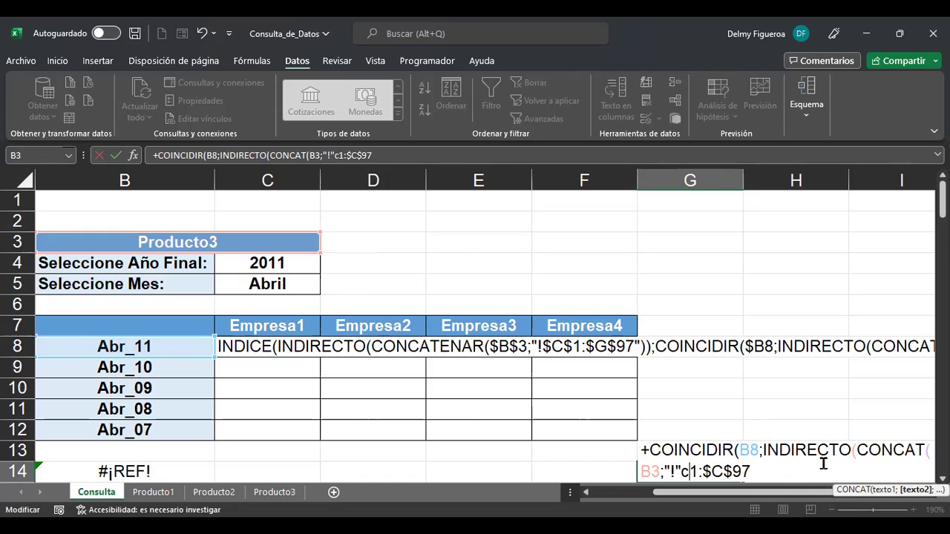
{"action": "left_click", "coordinate": [330, 155]}
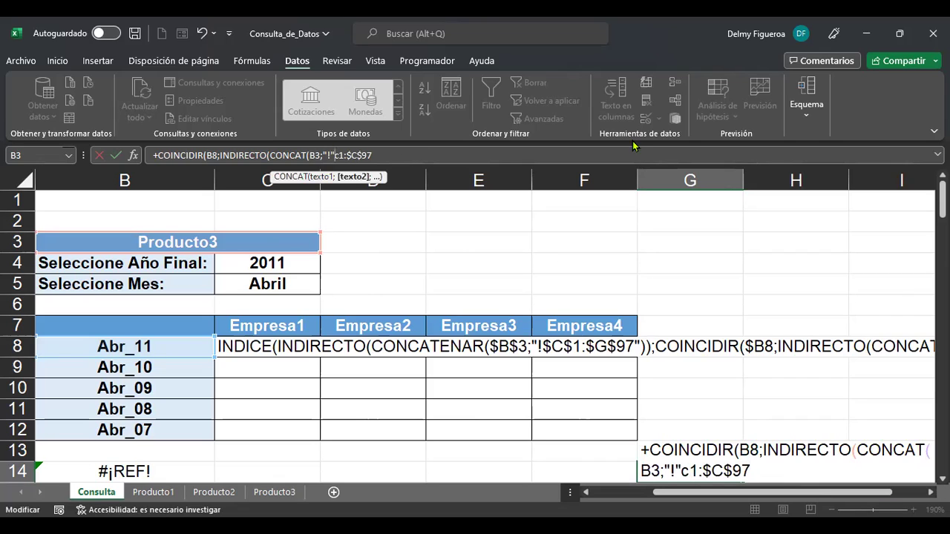
{"action": "key", "text": "BackSpace"}
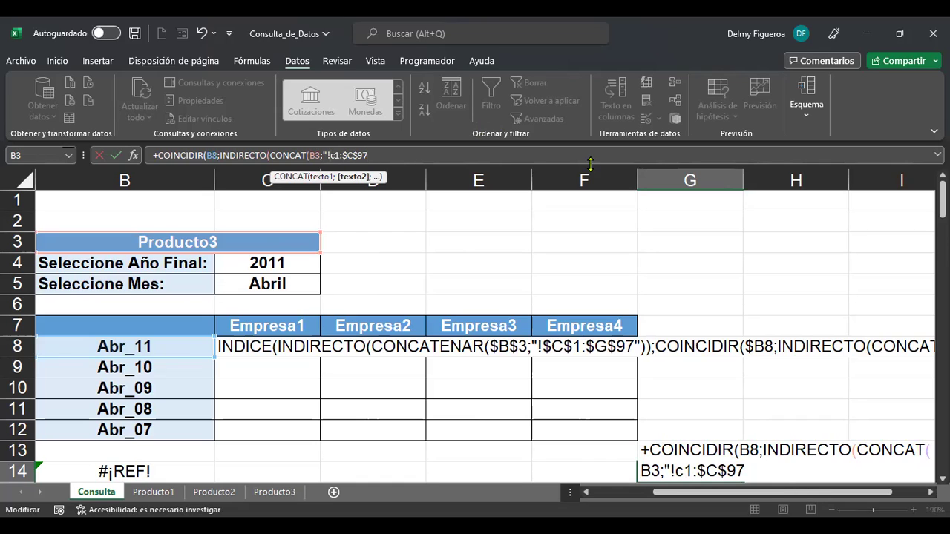
{"action": "left_click", "coordinate": [335, 155]}
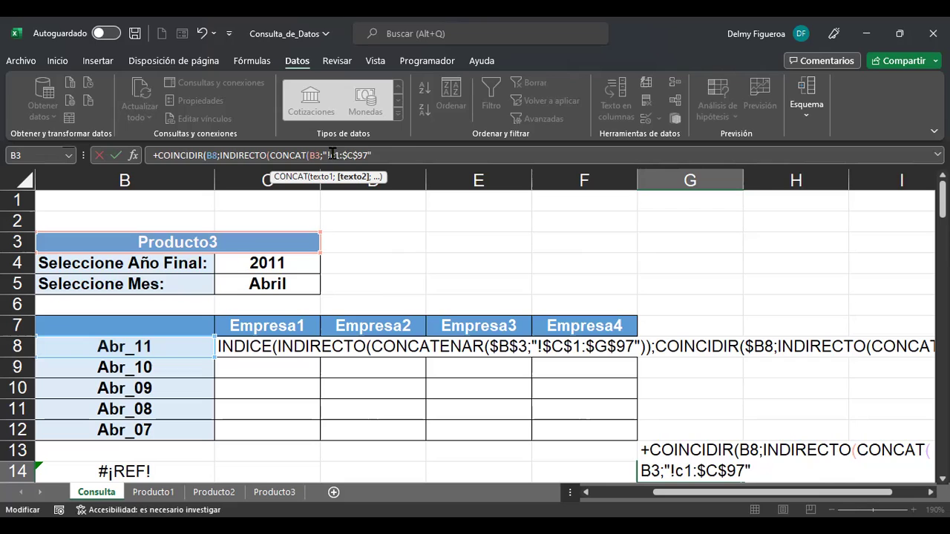
{"action": "key", "text": "F4"}
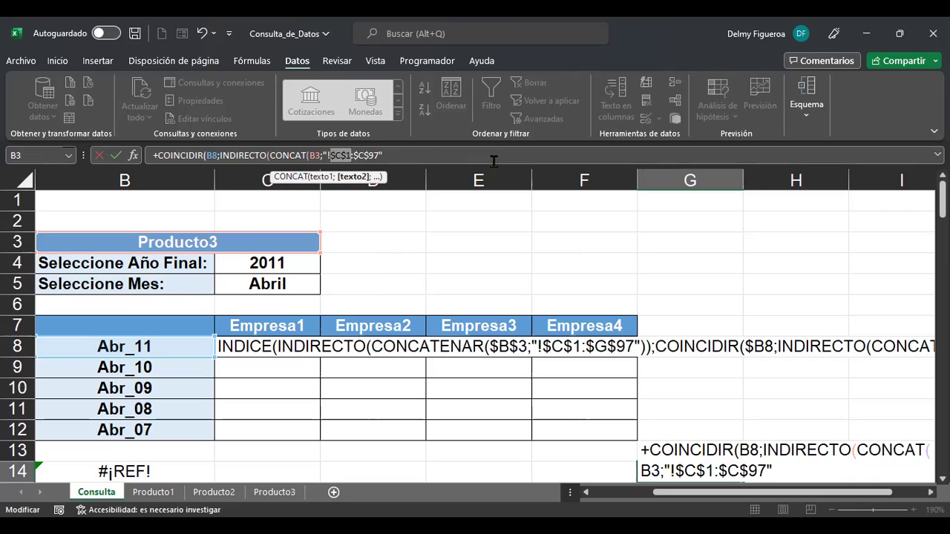
{"action": "left_click", "coordinate": [426, 152]}
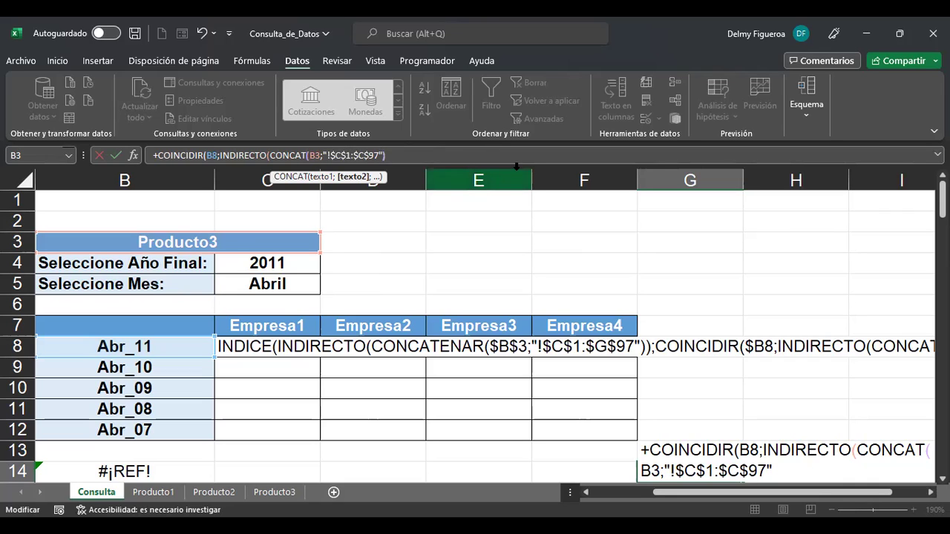
{"action": "type", "text": ")"}
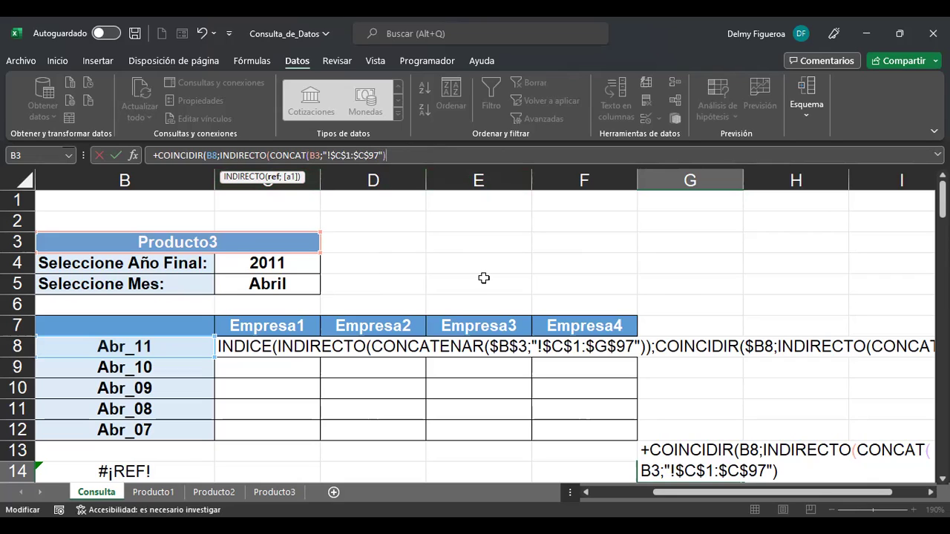
Close INDIRECTO, set COINCIDIR's match type to 0 for an exact match, and enter the formula in G14.
{"action": "type", "text": "))"}
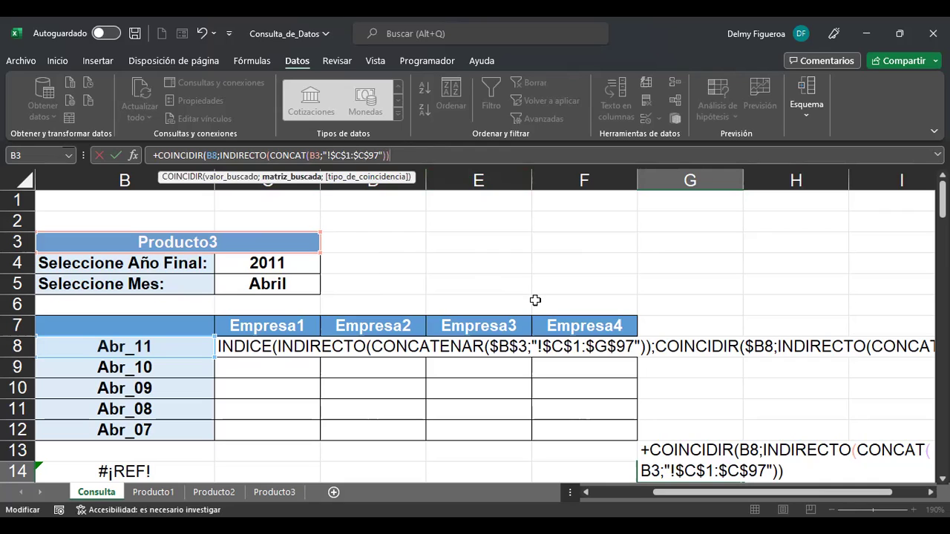
{"action": "type", "text": ";"}
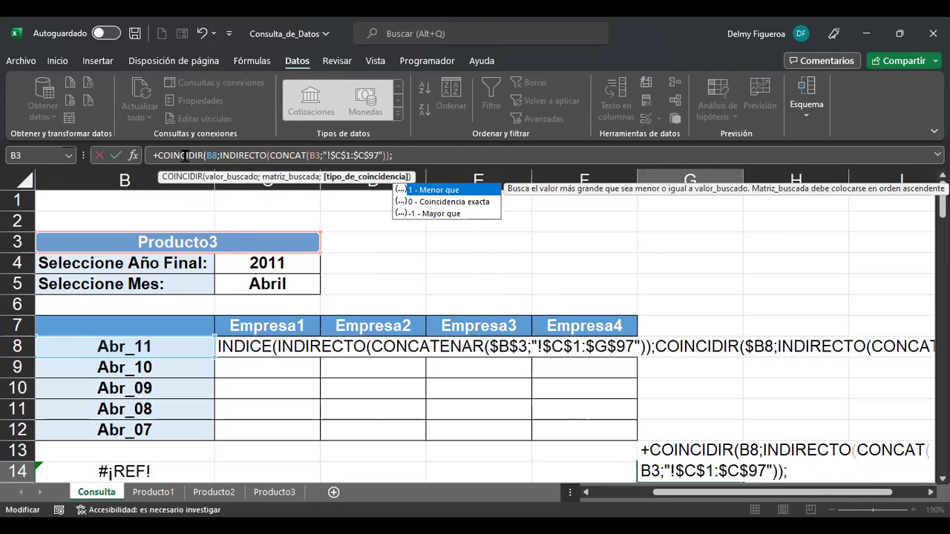
{"action": "double_click", "coordinate": [469, 204]}
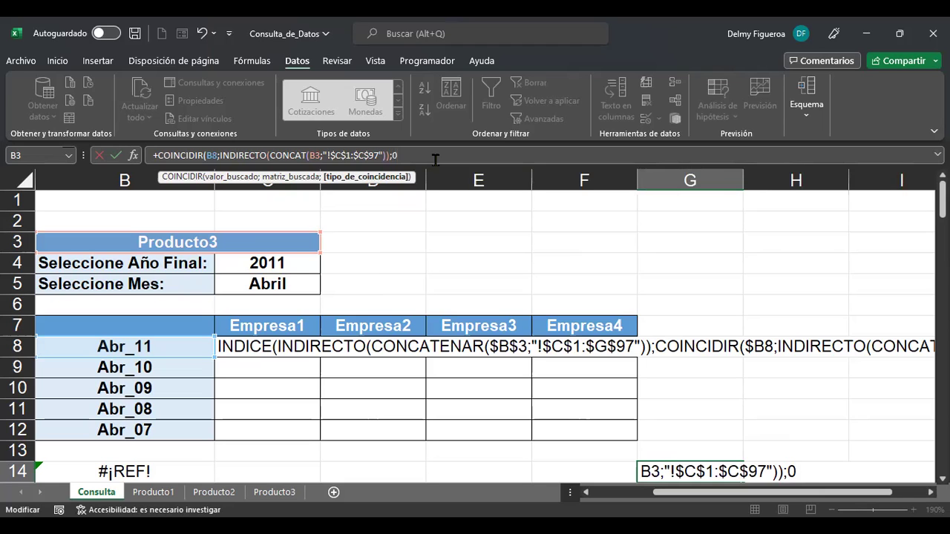
{"action": "key", "text": "Return"}
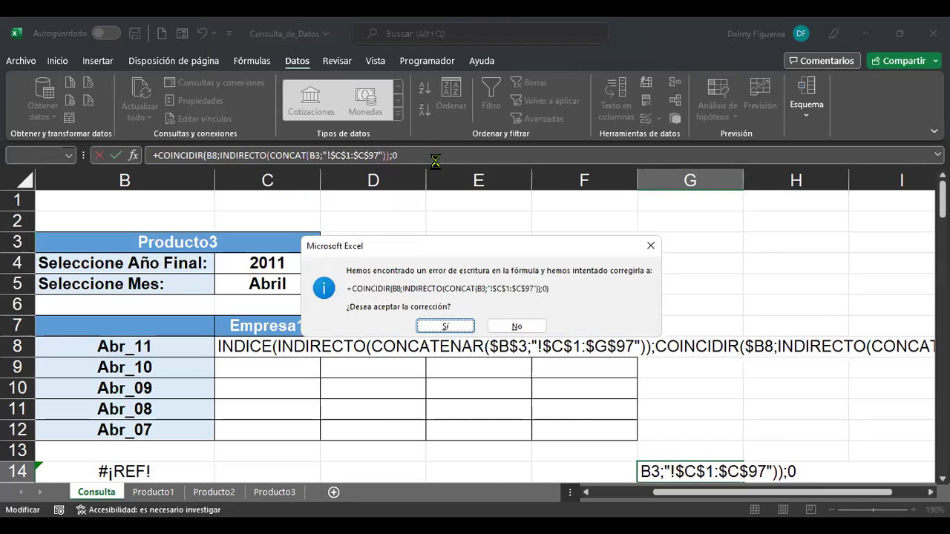
{"action": "key", "text": "Return"}
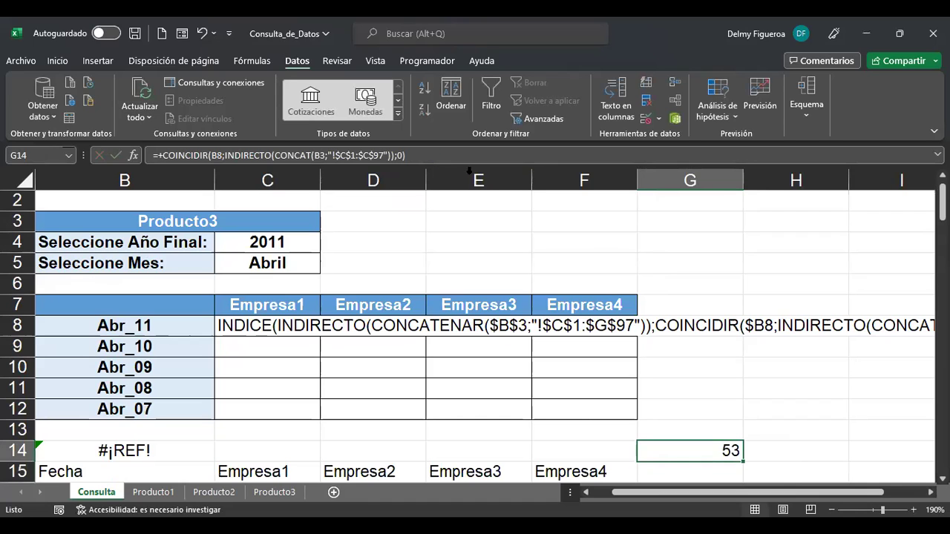
Check the Abr_11 row number in the Producto3 sheet, and review the COINCIDIR part of the formula text in Consulta's row 8.
{"action": "scroll", "coordinate": [475, 338], "scroll_direction": "up", "scroll_amount": 1}
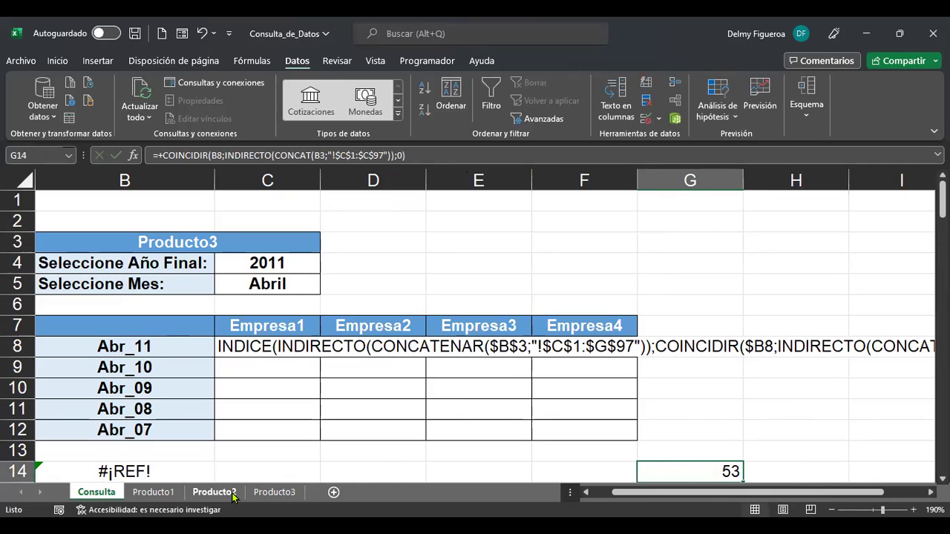
{"action": "left_click", "coordinate": [272, 492]}
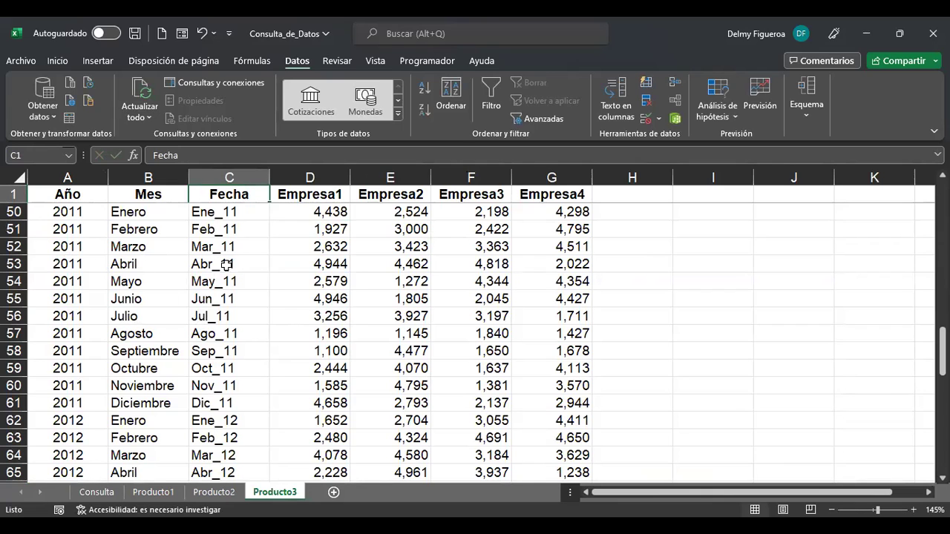
{"action": "left_click", "coordinate": [96, 492]}
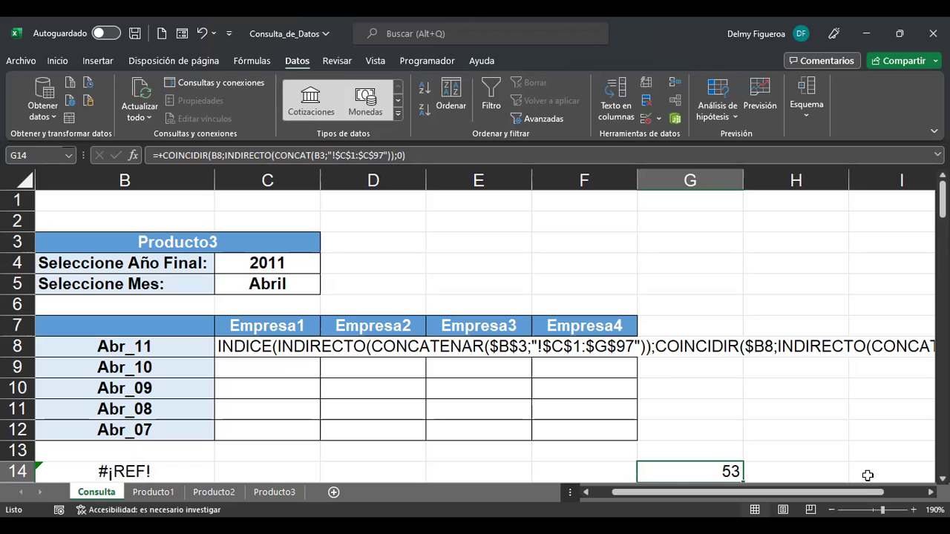
{"action": "scroll", "coordinate": [901, 502], "scroll_direction": "right", "scroll_amount": 1}
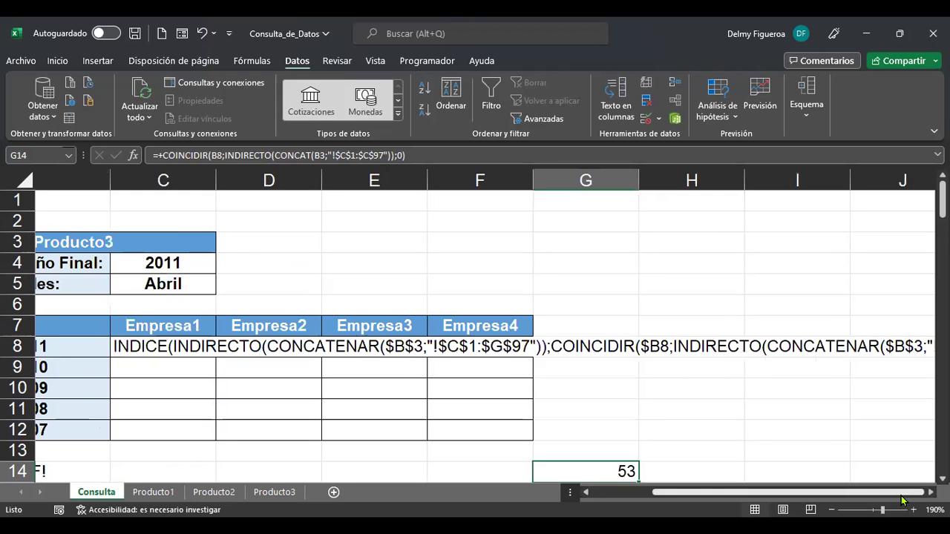
{"action": "scroll", "coordinate": [902, 497], "scroll_direction": "right", "scroll_amount": 3}
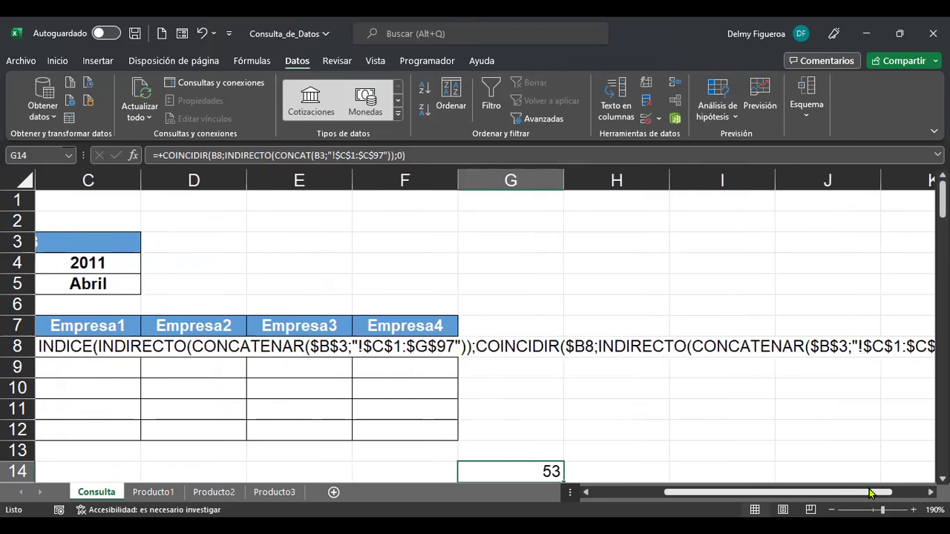
{"action": "scroll", "coordinate": [900, 497], "scroll_direction": "right", "scroll_amount": 1}
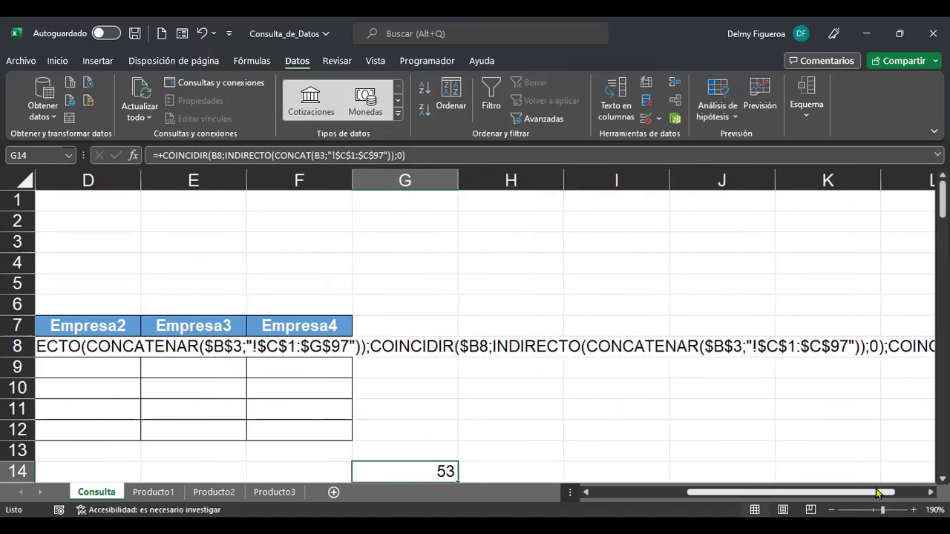
{"action": "scroll", "coordinate": [874, 498], "scroll_direction": "left", "scroll_amount": 3}
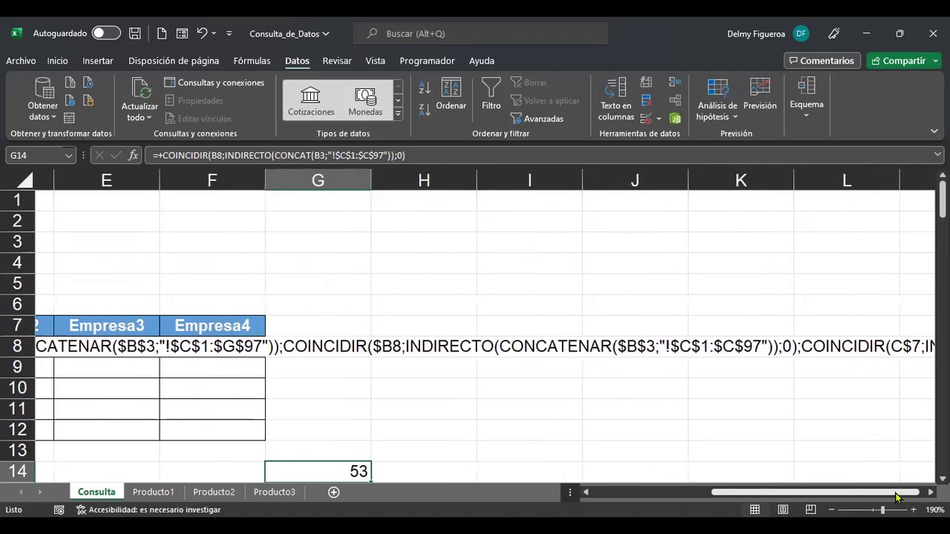
{"action": "scroll", "coordinate": [331, 422], "scroll_direction": "down", "scroll_amount": 1}
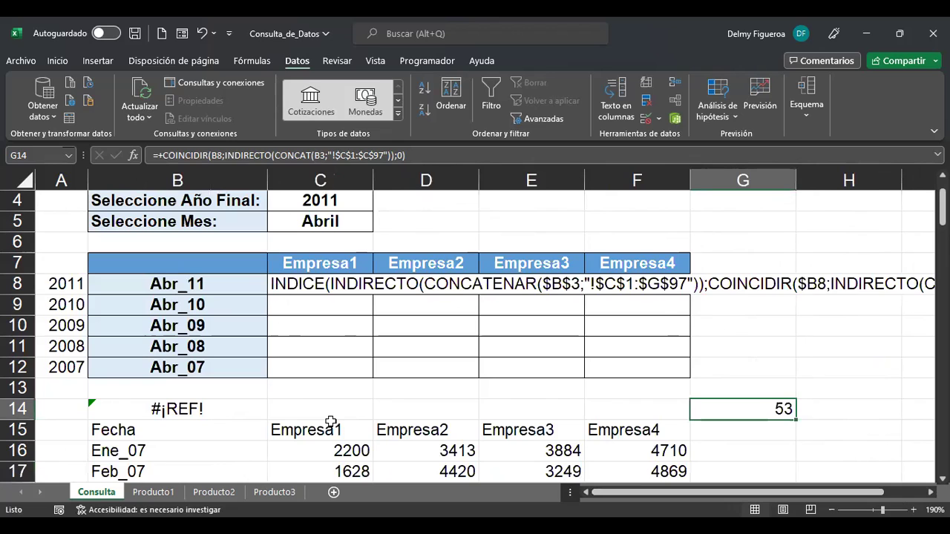
Review the INDIRECTO range and the row number argument in B14's INDICE formula.
{"action": "left_click", "coordinate": [253, 412]}
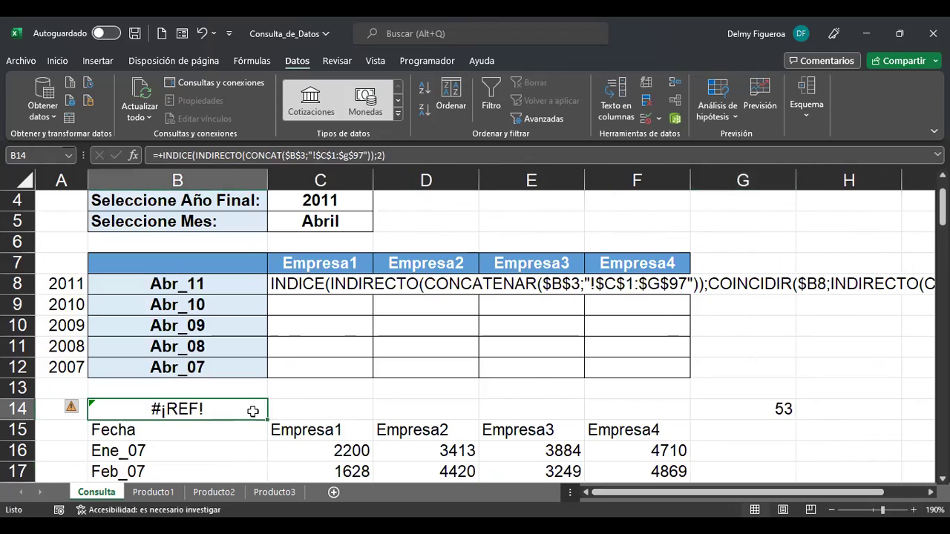
{"action": "double_click", "coordinate": [253, 411]}
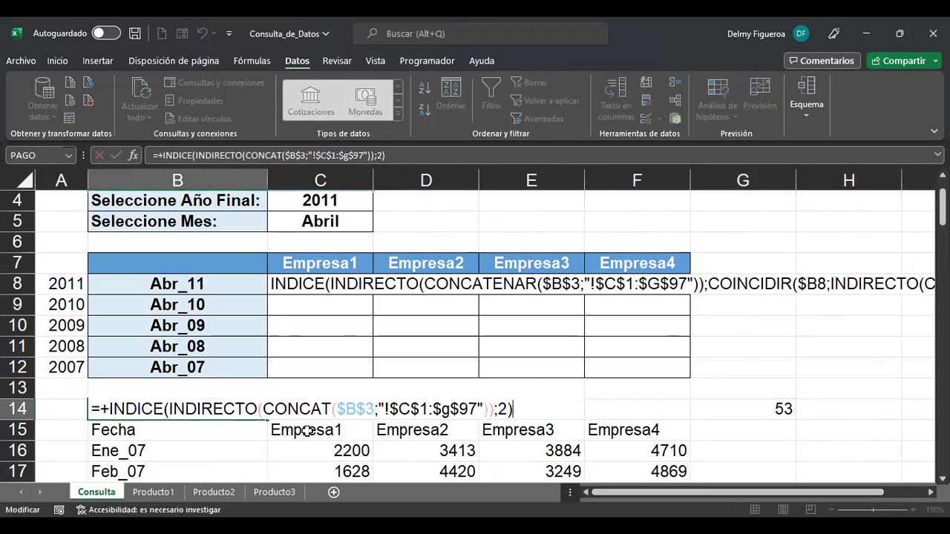
{"action": "left_click", "coordinate": [223, 408]}
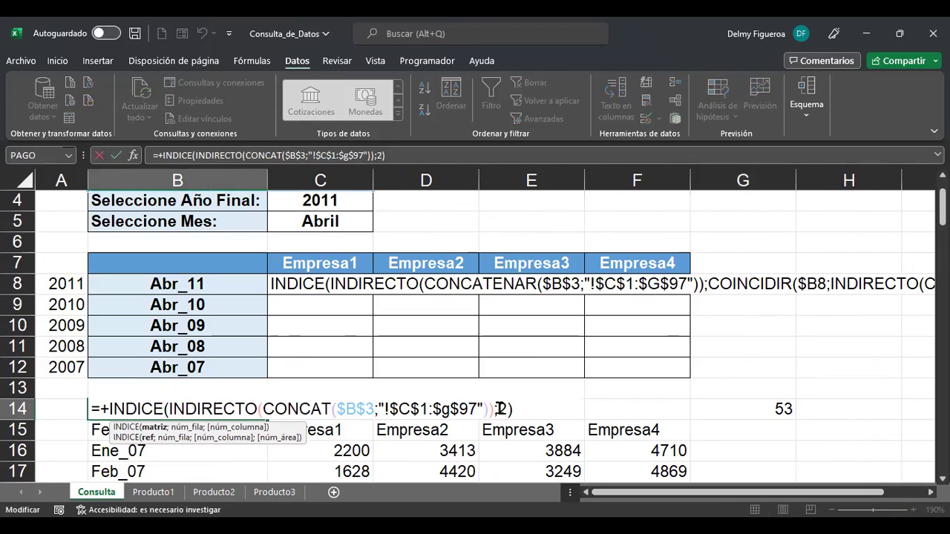
{"action": "left_click", "coordinate": [488, 409]}
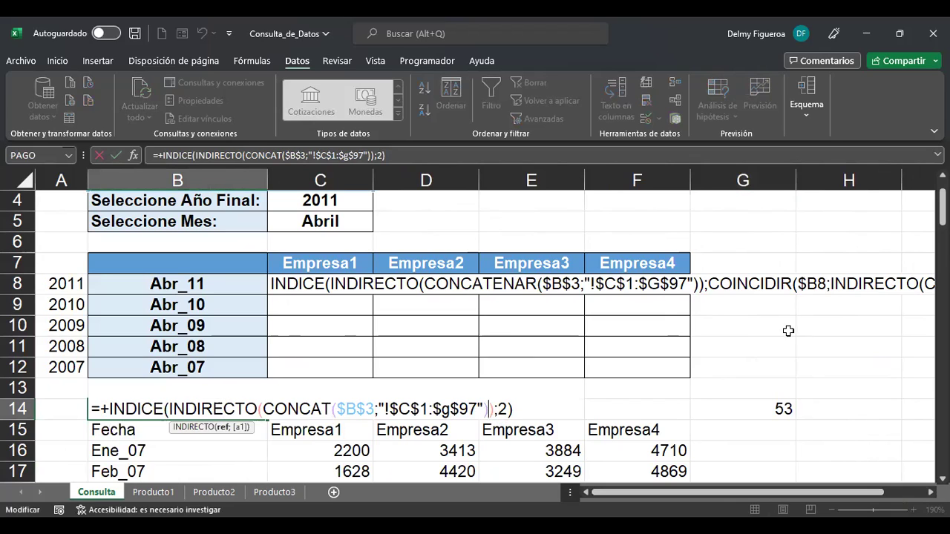
{"action": "left_click", "coordinate": [755, 407]}
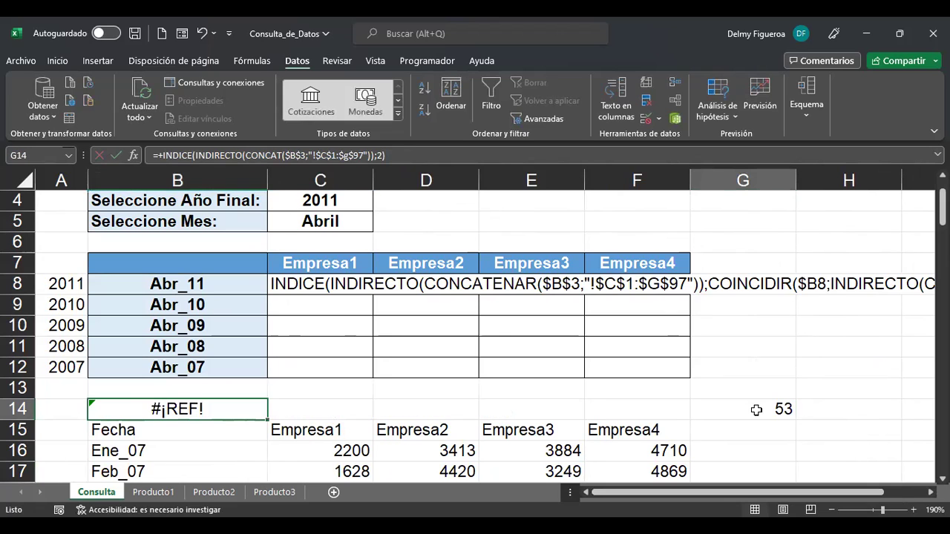
{"action": "double_click", "coordinate": [931, 407]}
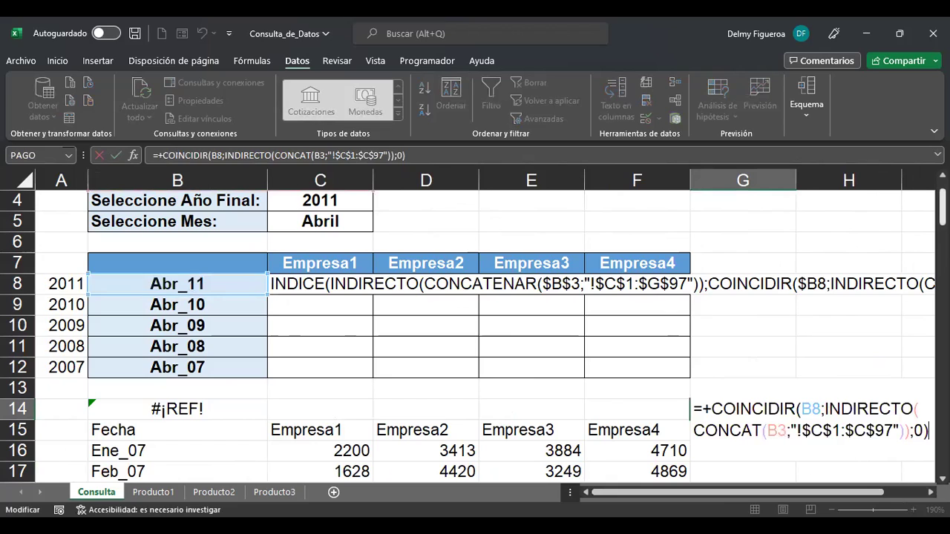
{"action": "key", "text": "ctrl+shift+Left"}
{"action": "key", "text": "ctrl+shift+Left"}
{"action": "key", "text": "ctrl+shift+Left"}
{"action": "key", "text": "ctrl+shift+Left"}
{"action": "key", "text": "ctrl+shift+Left"}
{"action": "key", "text": "ctrl+shift+Left"}
{"action": "key", "text": "ctrl+shift+Left"}
{"action": "key", "text": "ctrl+shift+Left"}
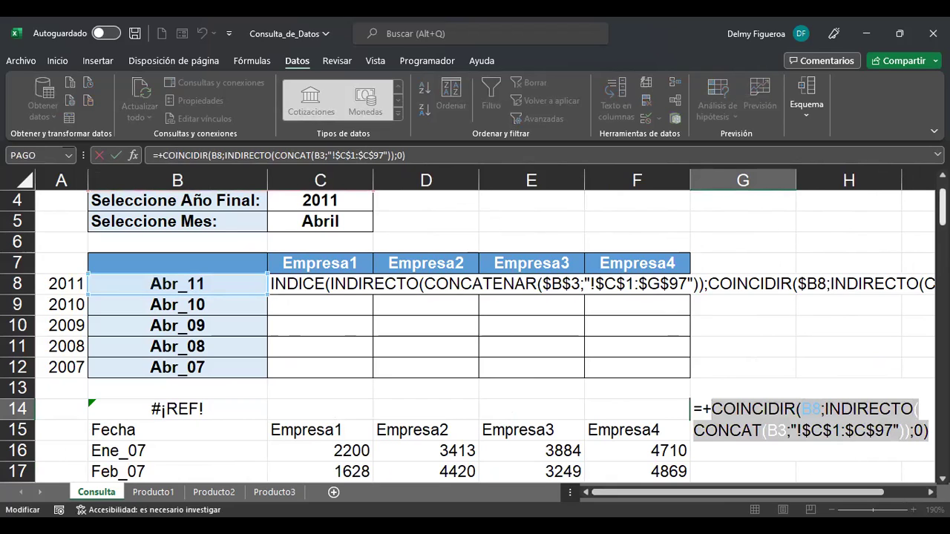
{"action": "left_click", "coordinate": [230, 413]}
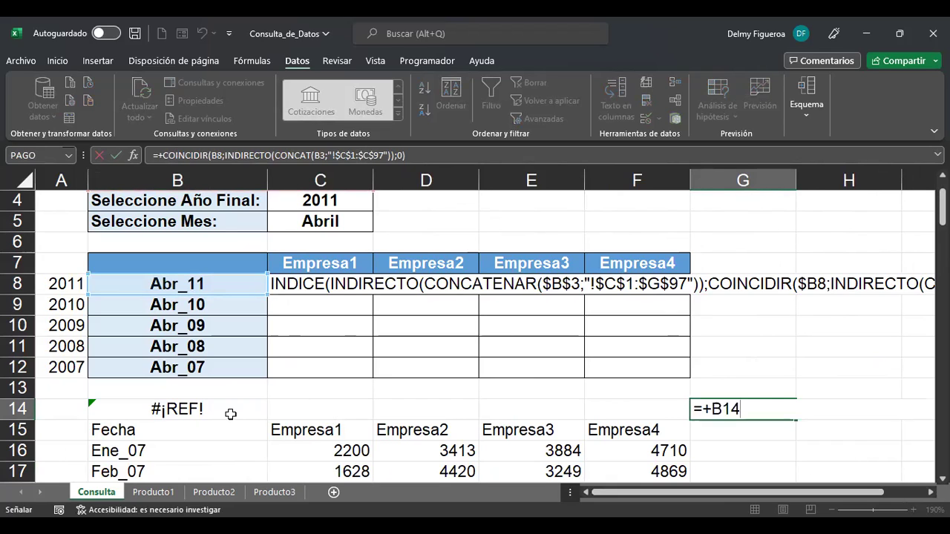
{"action": "key", "text": "Escape"}
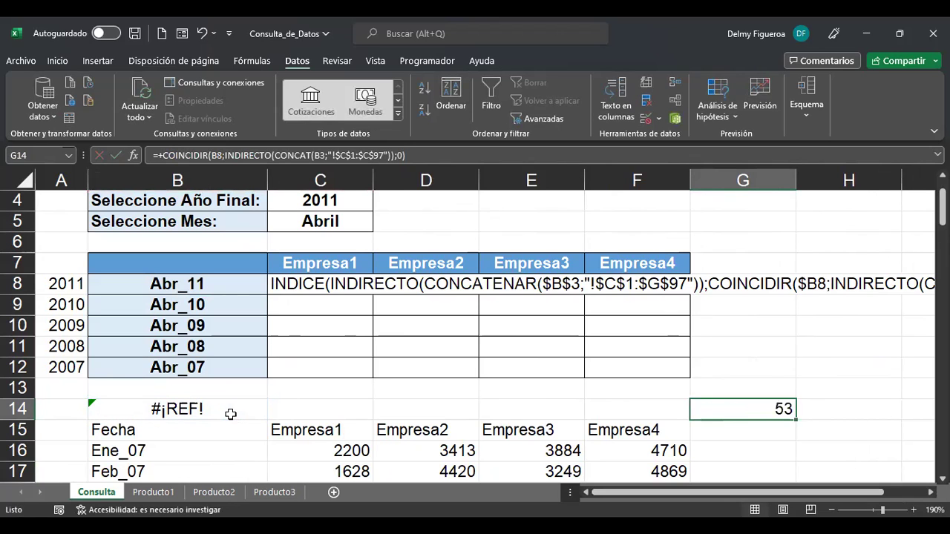
Copy the whole COINCIDIR function from G14's formula, without the leading =+, and leave the cell.
{"action": "key", "text": "F2"}
{"action": "key", "text": "ctrl+shift+Left"}
{"action": "key", "text": "ctrl+shift+Left"}
{"action": "key", "text": "ctrl+shift+Left"}
{"action": "key", "text": "ctrl+shift+Left"}
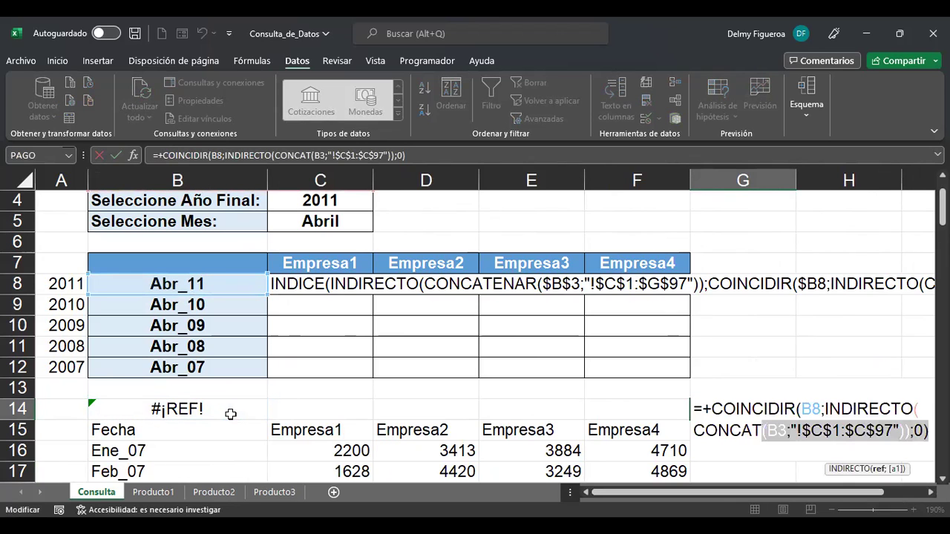
{"action": "key", "text": "ctrl+shift+Left"}
{"action": "key", "text": "ctrl+shift+Left"}
{"action": "key", "text": "ctrl+shift+Left"}
{"action": "key", "text": "ctrl+shift+Left"}
{"action": "key", "text": "ctrl+shift+Left"}
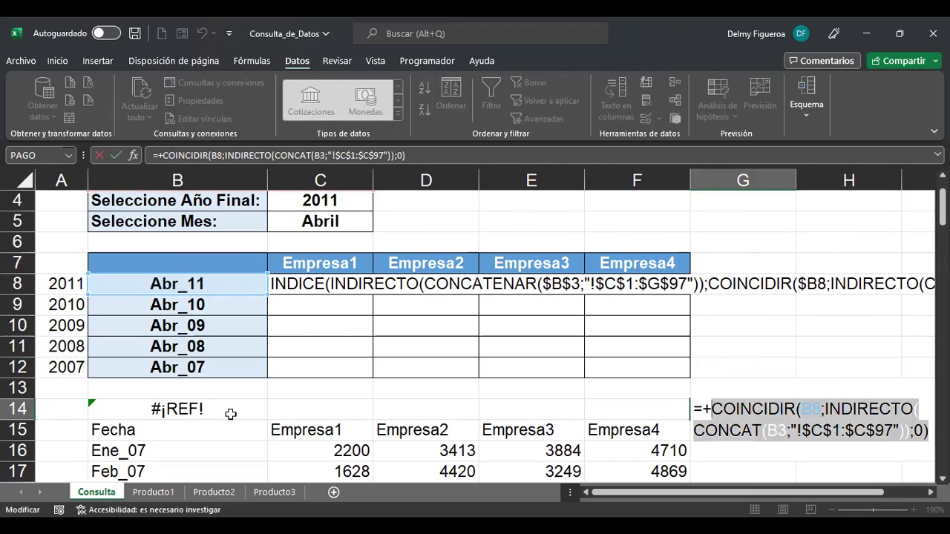
{"action": "key", "text": "Return"}
Replace the row number 2 in B14's INDICE formula with the copied COINCIDIR function and enter the formula.
{"action": "left_click", "coordinate": [230, 414]}
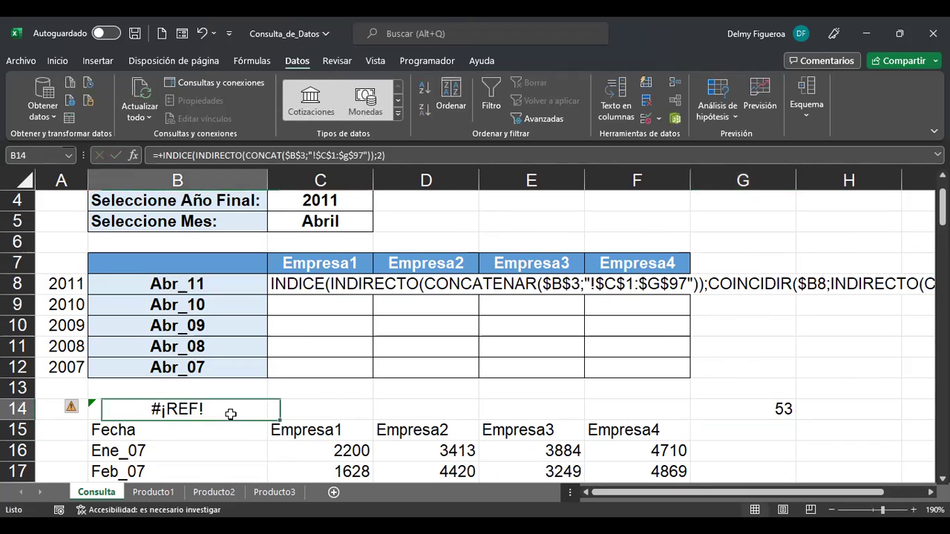
{"action": "key", "text": "F2"}
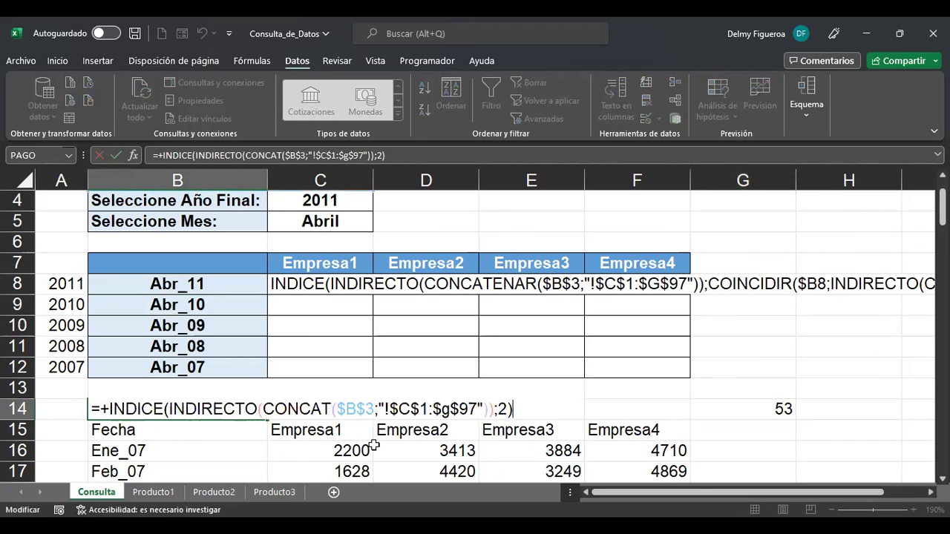
{"action": "left_click", "coordinate": [501, 408]}
{"action": "key", "text": "shift+Right"}
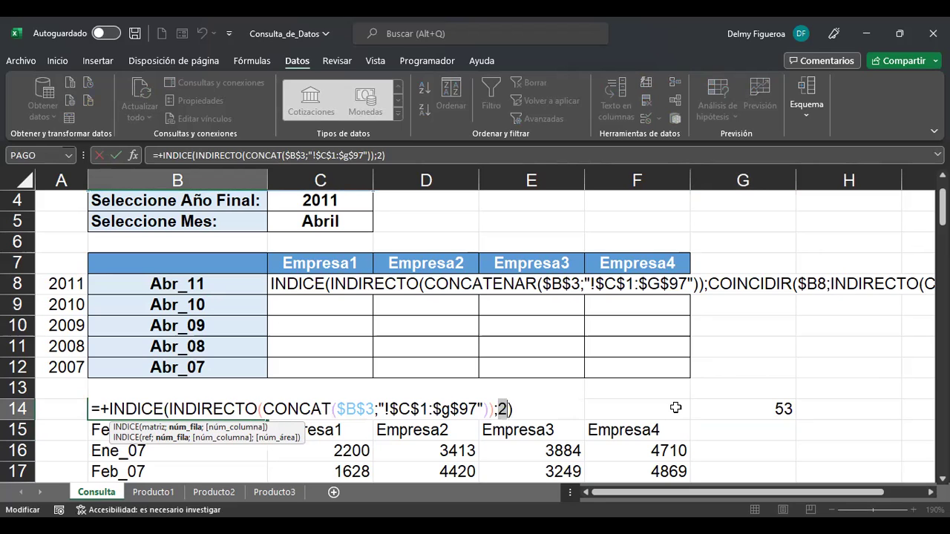
{"action": "key", "text": "ctrl+v"}
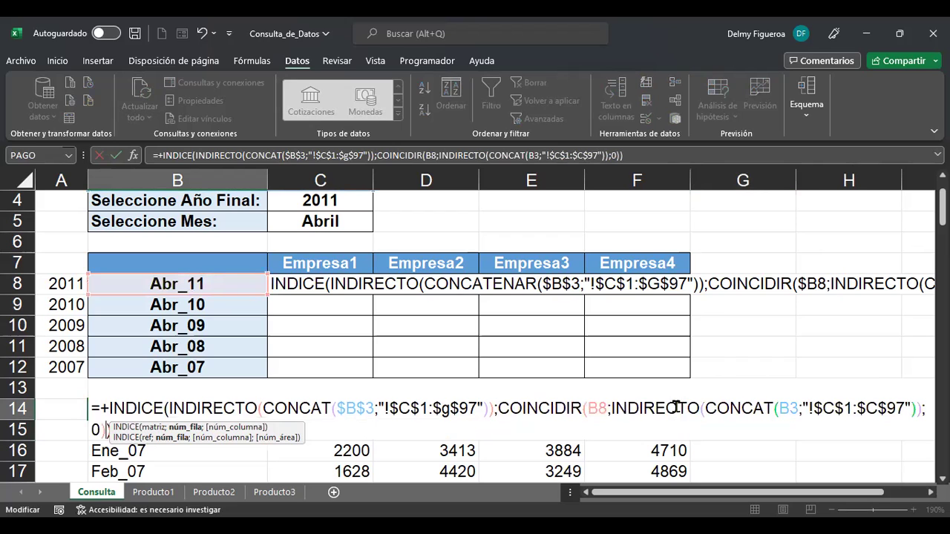
{"action": "left_click", "coordinate": [149, 408]}
{"action": "left_click", "coordinate": [538, 409]}
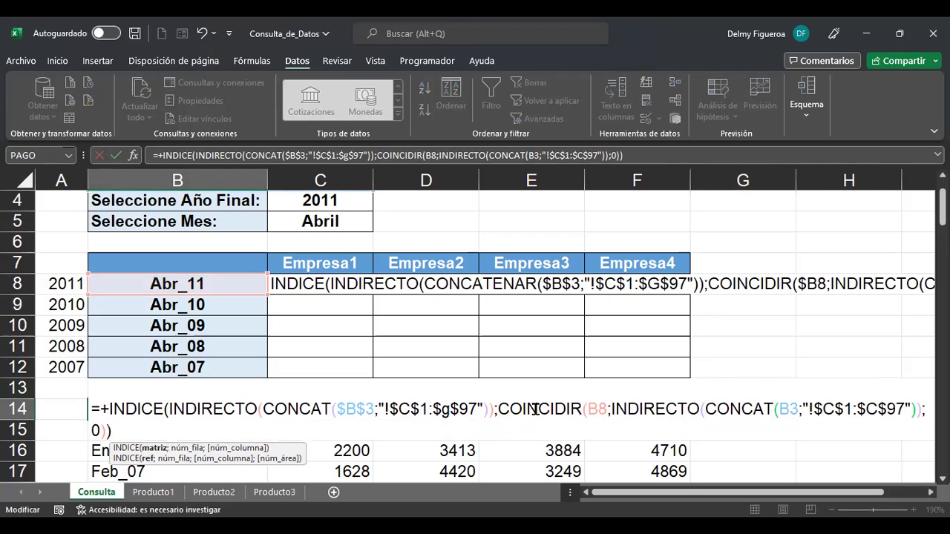
{"action": "left_click", "coordinate": [145, 429]}
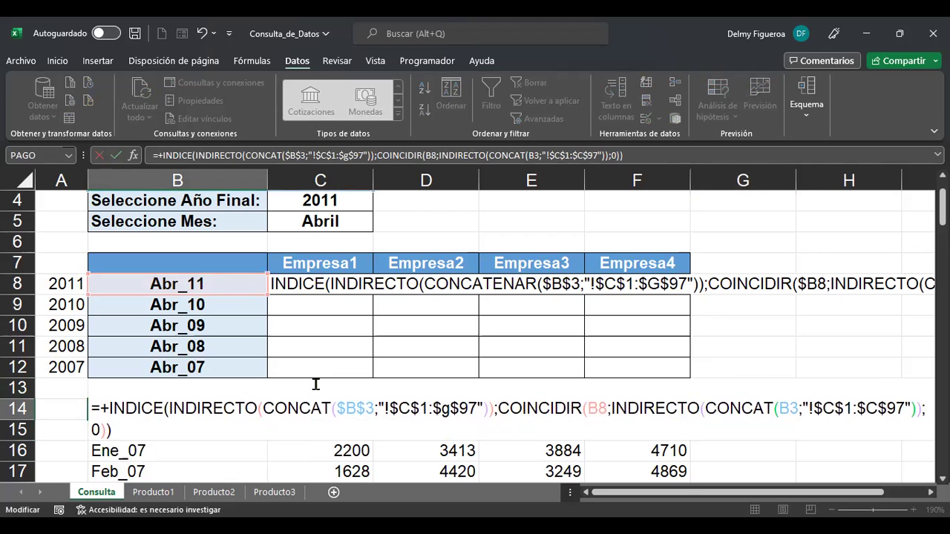
{"action": "key", "text": "ctrl+Return"}
Check B14's combined INDICE and COINCIDIR formula against the separate COINCIDIR formula in G14.
{"action": "key", "text": "F2"}
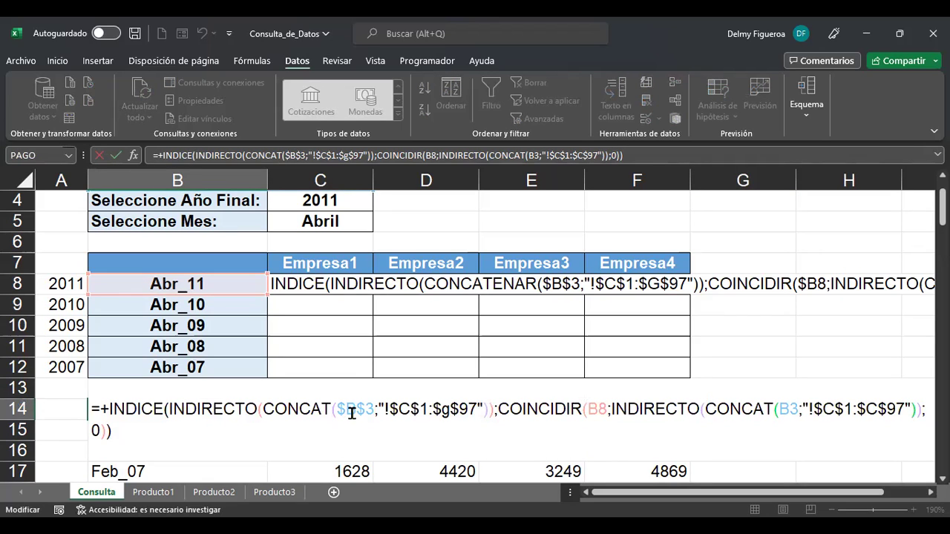
{"action": "key", "text": "Return"}
{"action": "scroll", "coordinate": [302, 388], "scroll_direction": "down", "scroll_amount": 2}
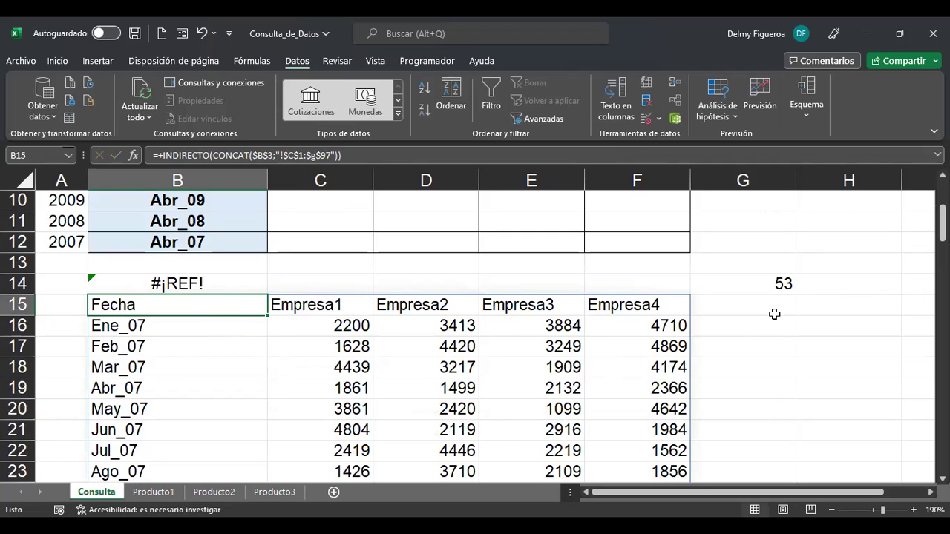
{"action": "left_click", "coordinate": [775, 284]}
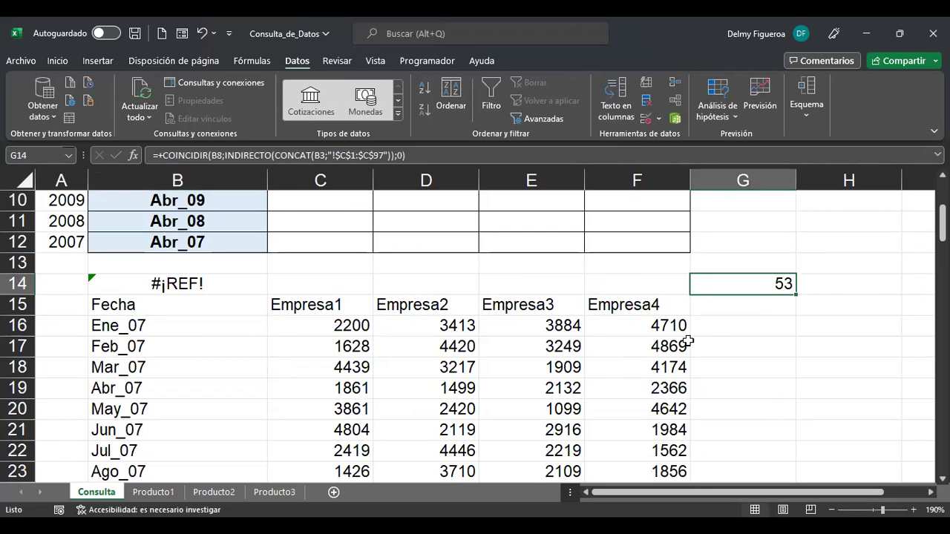
{"action": "left_click", "coordinate": [229, 274]}
{"action": "key", "text": "F2"}
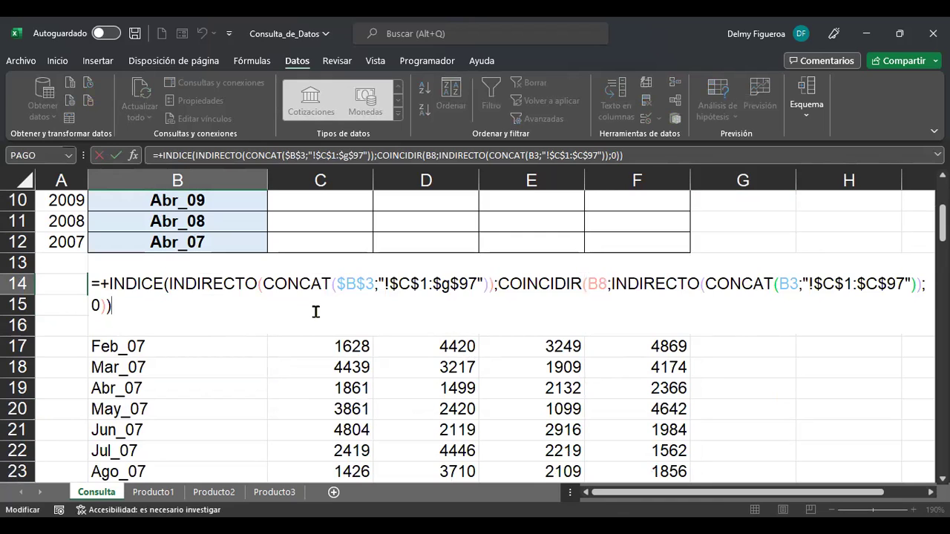
{"action": "key", "text": "Return"}
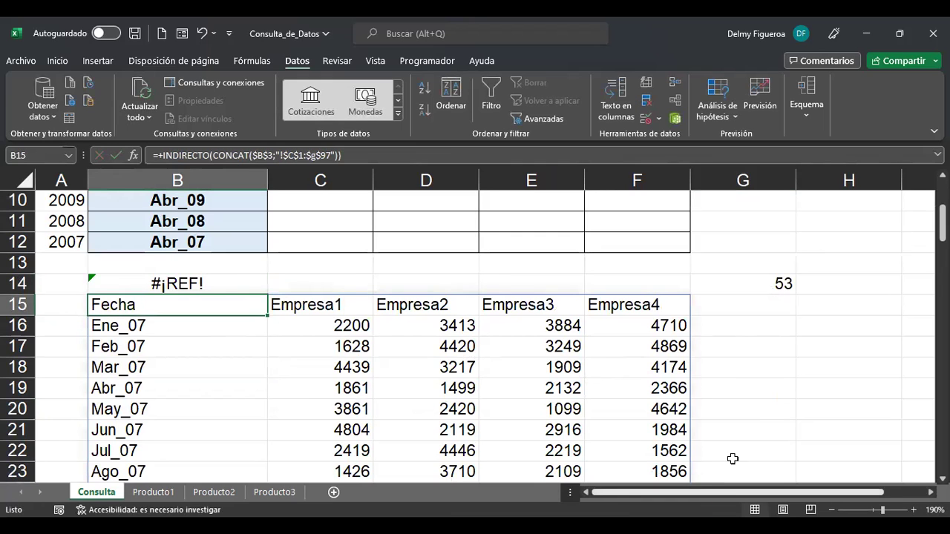
Examine the complete INDICE formula text in C8, including the second COINCIDIR on the company name in C7.
{"action": "scroll", "coordinate": [732, 456], "scroll_direction": "up", "scroll_amount": 3}
{"action": "scroll", "coordinate": [731, 456], "scroll_direction": "right", "scroll_amount": 1}
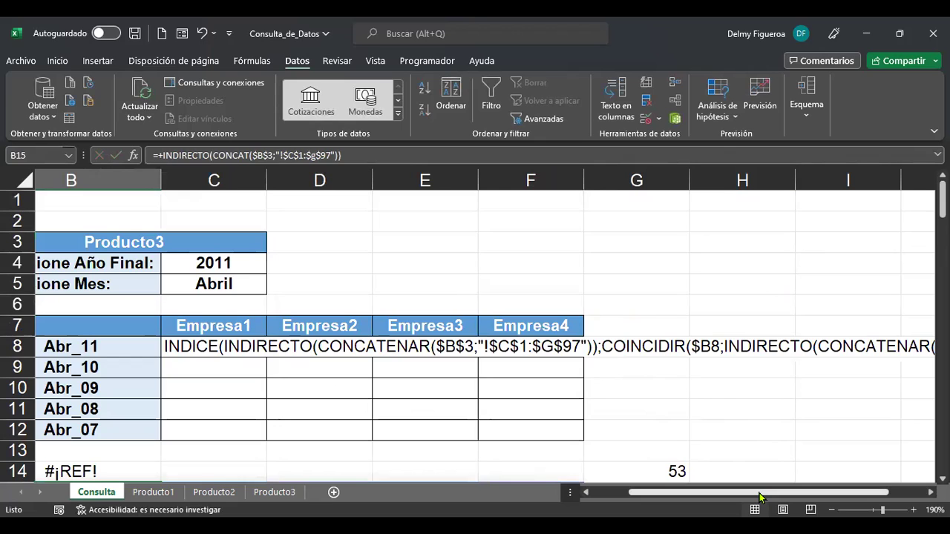
{"action": "left_click", "coordinate": [225, 349]}
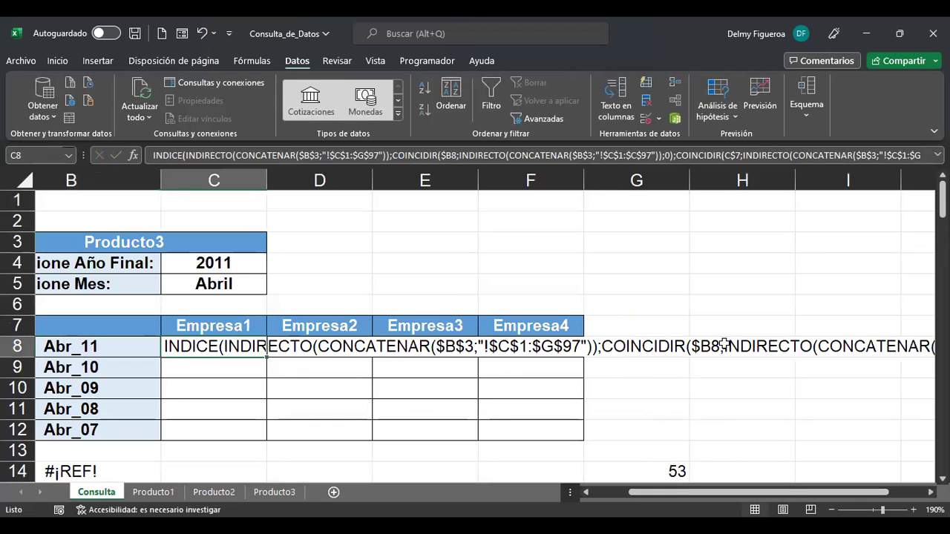
{"action": "key", "text": "F2"}
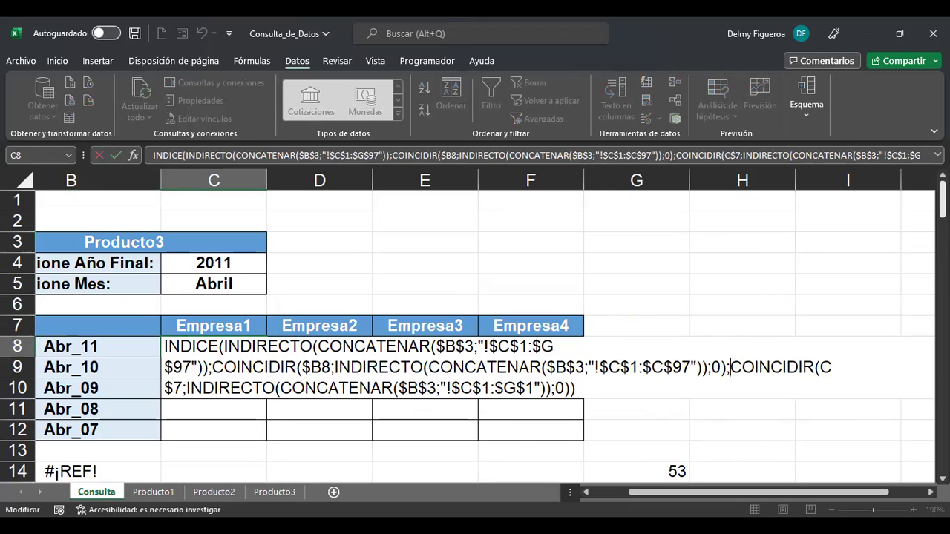
Try a line break before the second COINCIDIR in C8's formula text, and undo the edit.
{"action": "key", "text": "alt+Return"}
{"action": "key", "text": "Return"}
{"action": "scroll", "coordinate": [475, 334], "scroll_direction": "down", "scroll_amount": 3}
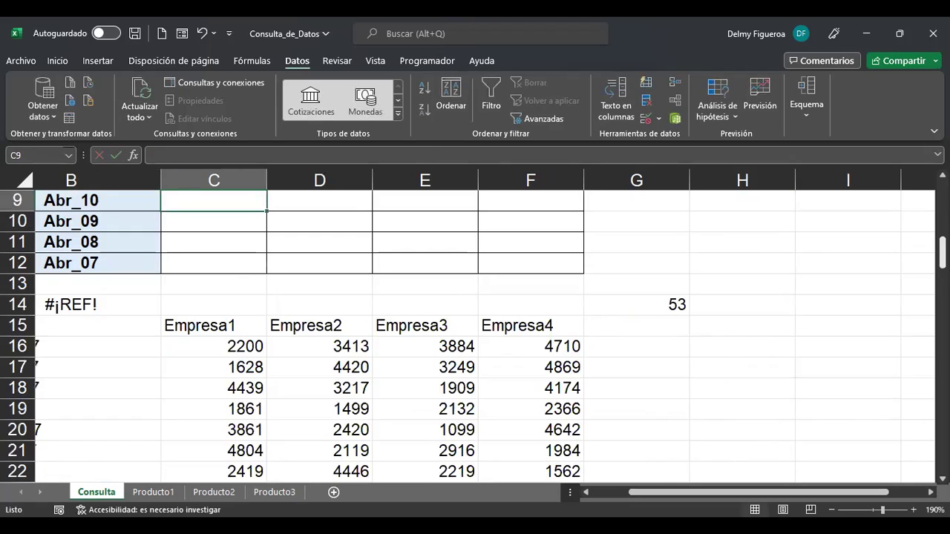
{"action": "key", "text": "ctrl+Home"}
{"action": "scroll", "coordinate": [622, 365], "scroll_direction": "down", "scroll_amount": 3}
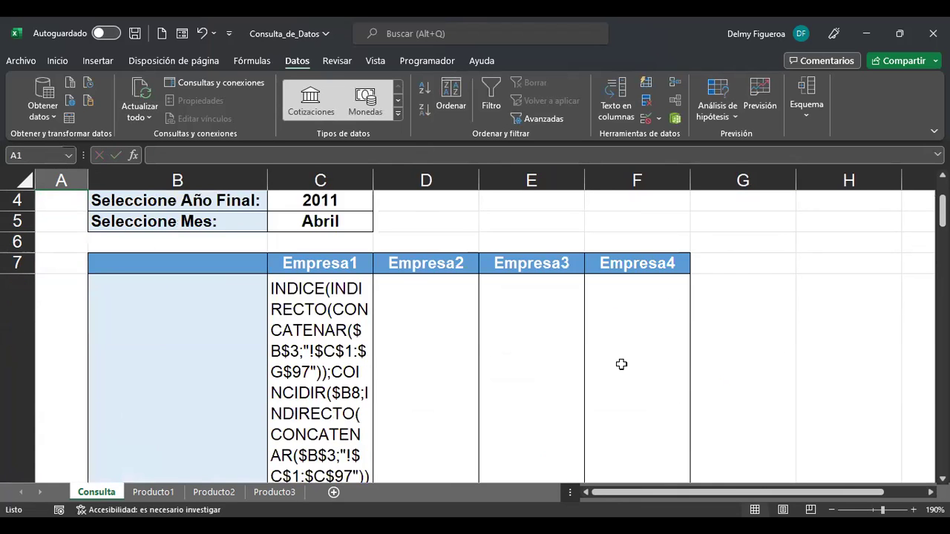
{"action": "scroll", "coordinate": [609, 401], "scroll_direction": "down", "scroll_amount": 1}
{"action": "key", "text": "ctrl+z"}
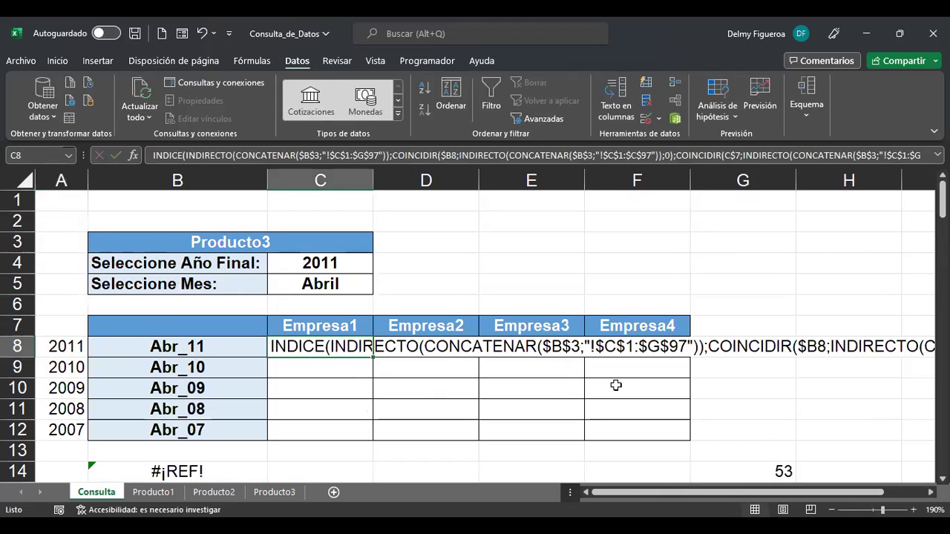
Copy G14's COINCIDIR function as text, leaving out the =+, and exit the cell without changes.
{"action": "scroll", "coordinate": [327, 341], "scroll_direction": "down", "scroll_amount": 2}
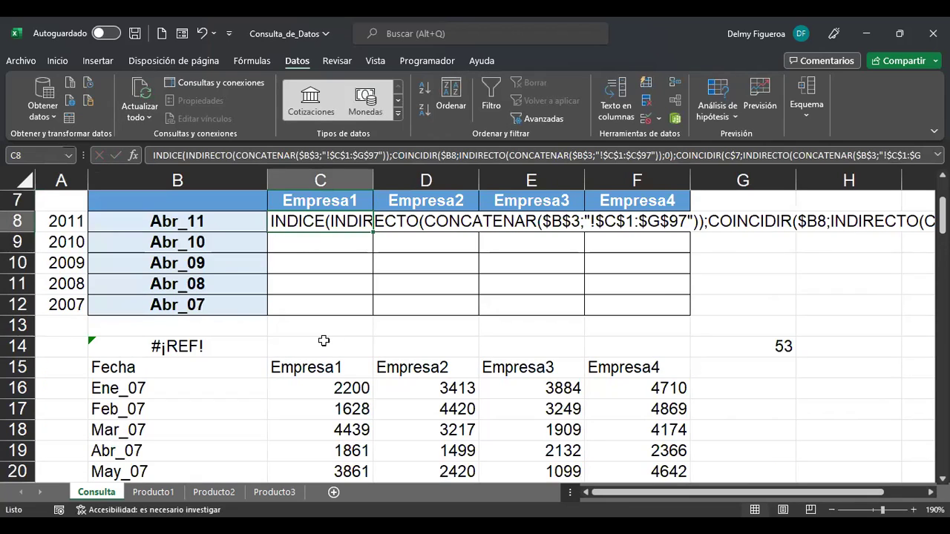
{"action": "left_click", "coordinate": [769, 340]}
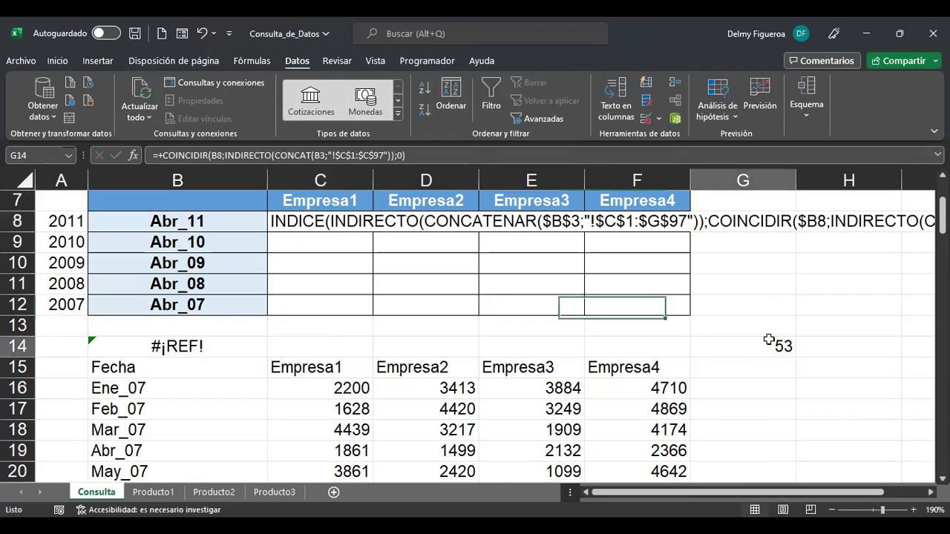
{"action": "key", "text": "F2"}
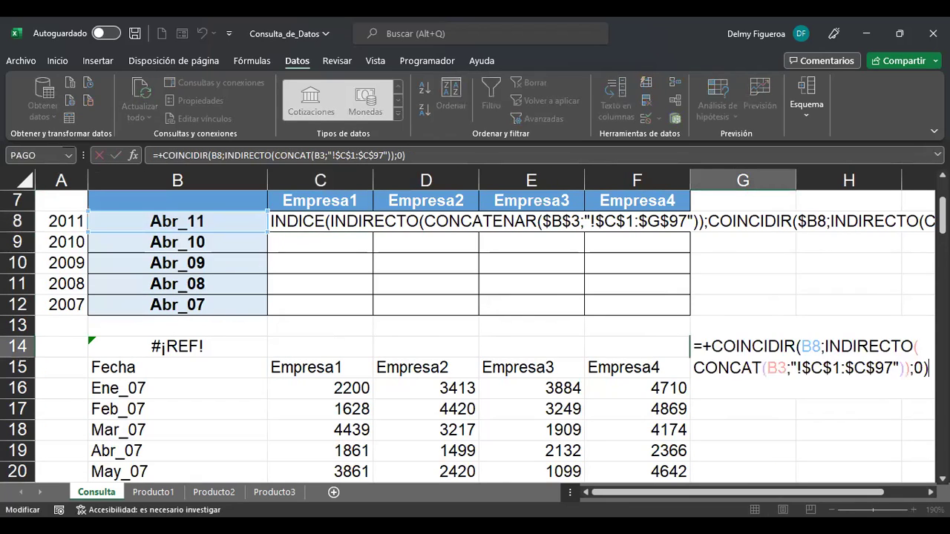
{"action": "left_click_drag", "start_coordinate": [927, 367], "coordinate": [711, 346]}
{"action": "key", "text": "ctrl+c"}
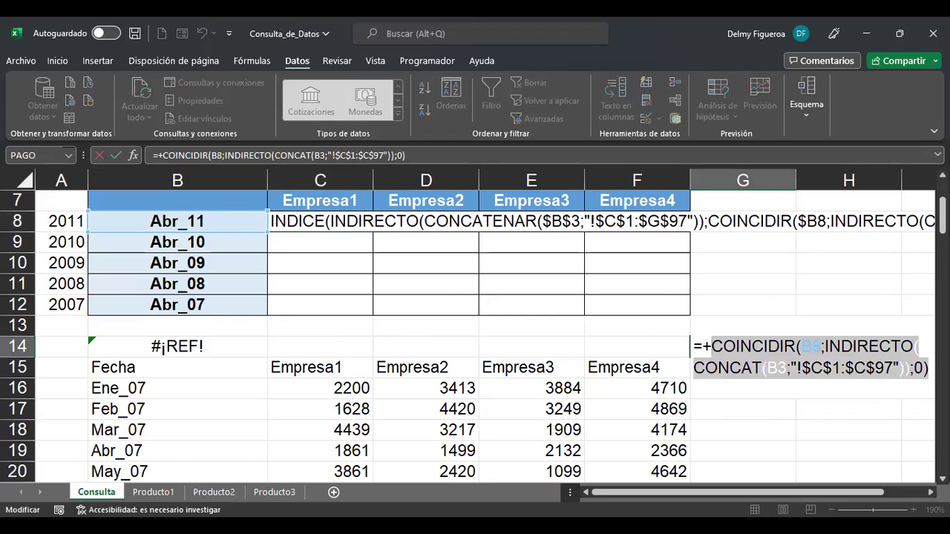
{"action": "key", "text": "Escape"}
Paste the COINCIDIR function into H14 as plain text beside the G14 result.
{"action": "key", "text": "Right"}
{"action": "key", "text": "Right"}
{"action": "key", "text": "Right"}
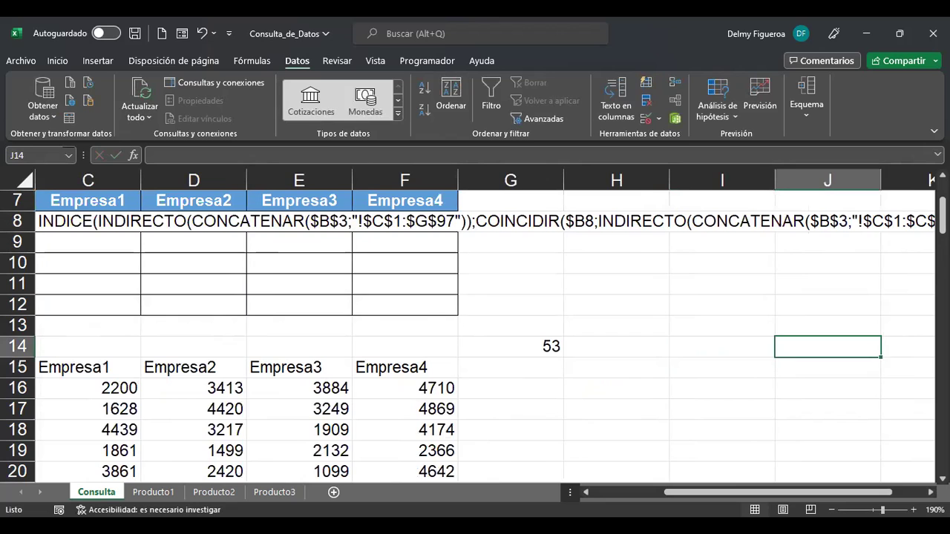
{"action": "key", "text": "Left"}
{"action": "key", "text": "Left"}
{"action": "key", "text": "Right"}
{"action": "key", "text": "Left"}
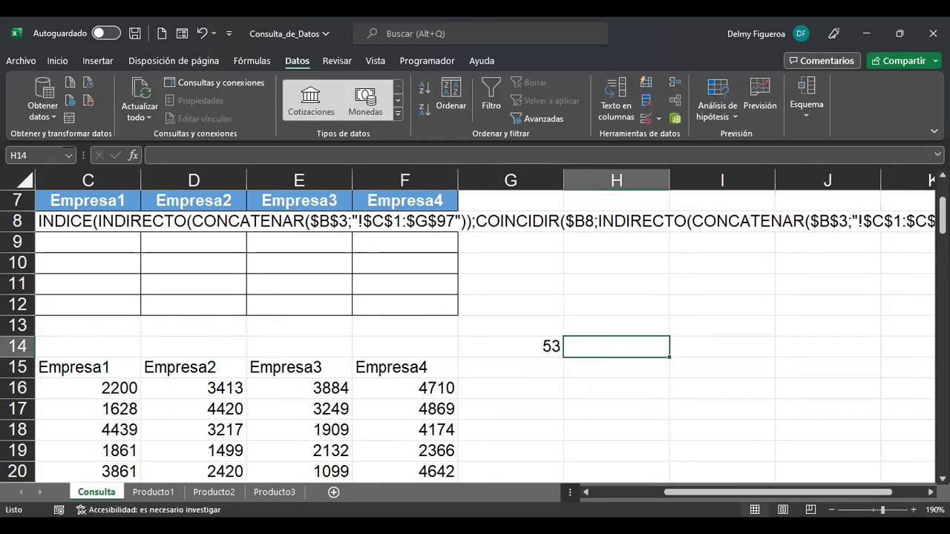
{"action": "key", "text": "ctrl+v"}
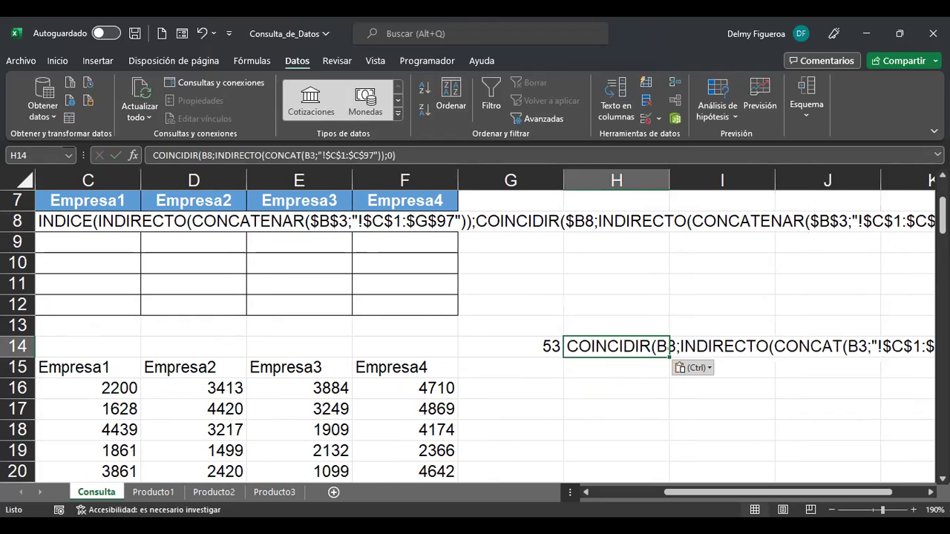
Turn the COINCIDIR text in H14 into a working formula by adding a + at its beginning.
{"action": "key", "text": "F2"}
{"action": "key", "text": "Home"}
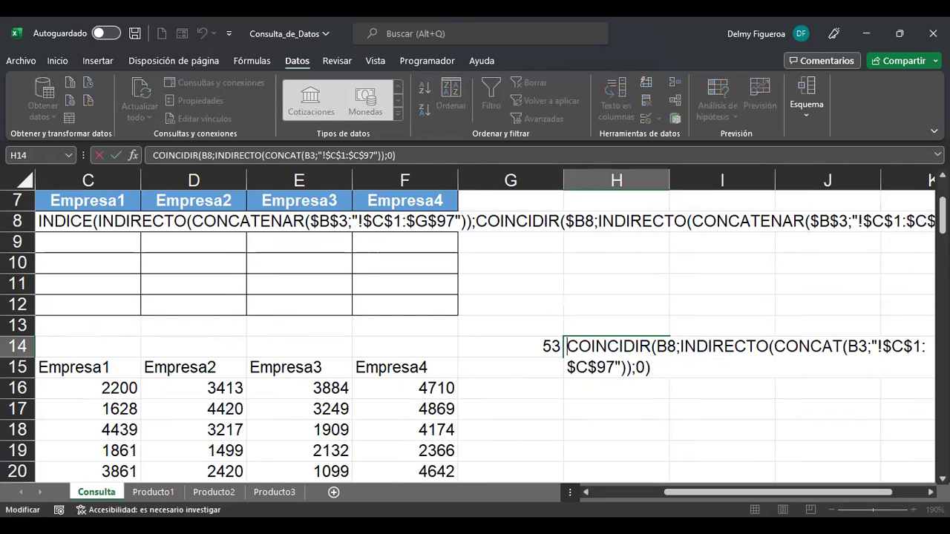
{"action": "type", "text": "+"}
{"action": "key", "text": "Return"}
{"action": "left_click", "coordinate": [616, 347]}
{"action": "key", "text": "F2"}
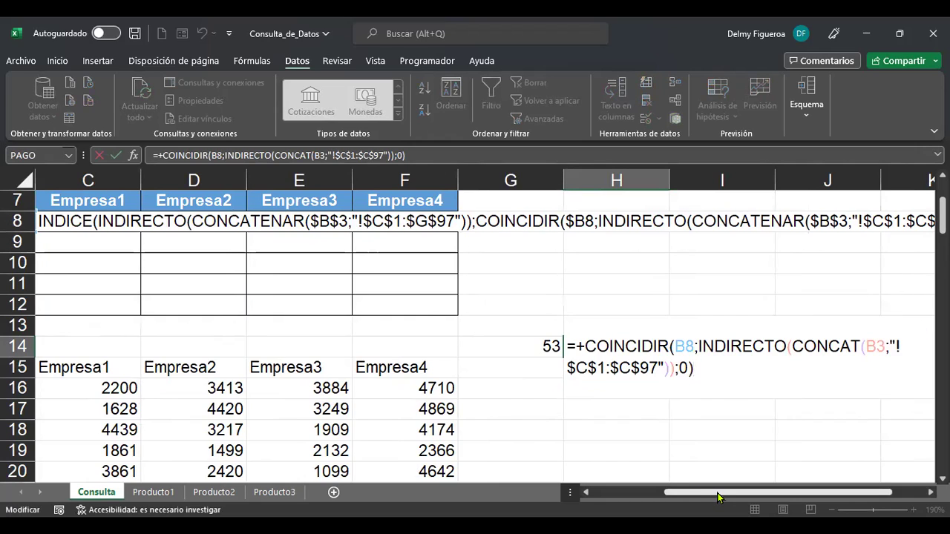
{"action": "left_click_drag", "start_coordinate": [723, 493], "coordinate": [608, 496]}
{"action": "scroll", "coordinate": [384, 364], "scroll_direction": "up", "scroll_amount": 1}
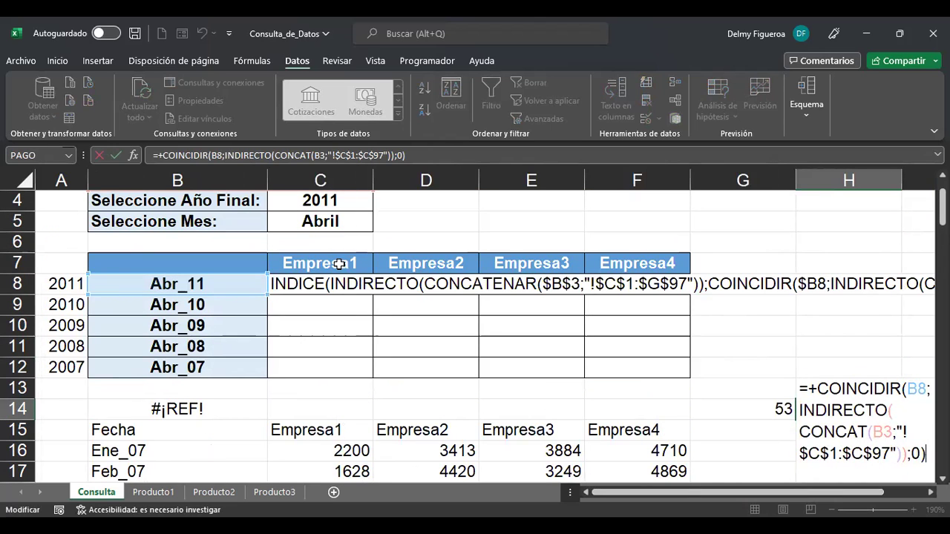
{"action": "left_click", "coordinate": [339, 263]}
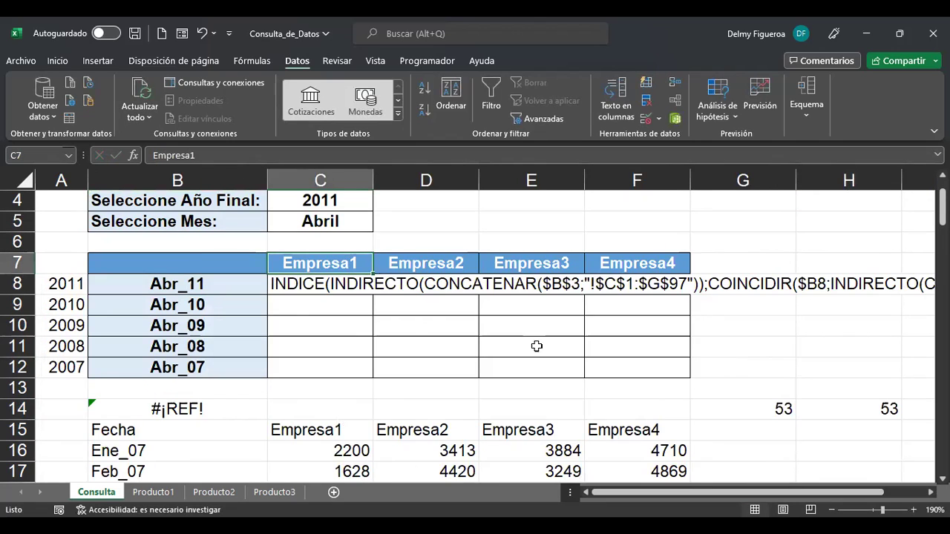
Replace the lookup value B8 in H14's COINCIDIR formula with the company header cell C7.
{"action": "scroll", "coordinate": [742, 389], "scroll_direction": "down", "scroll_amount": 2}
{"action": "left_click", "coordinate": [881, 282]}
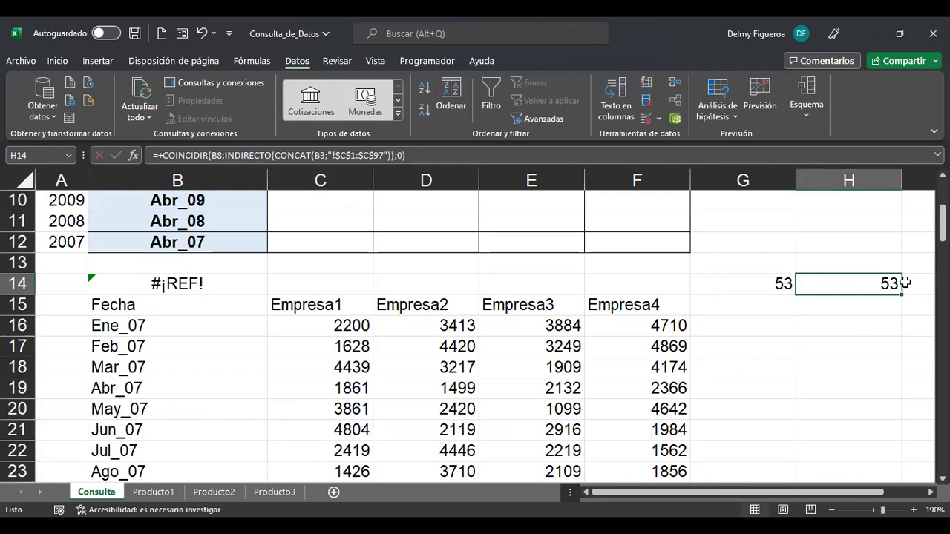
{"action": "key", "text": "F2"}
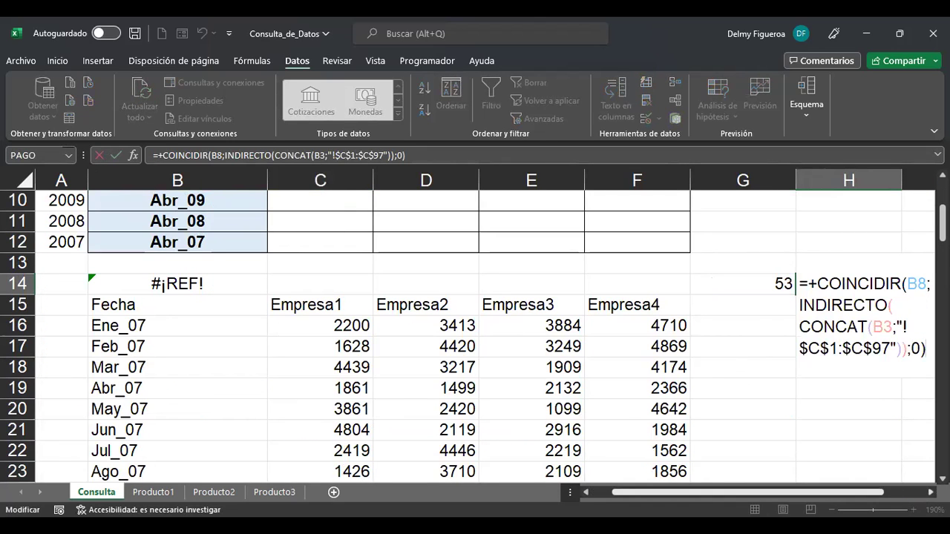
{"action": "scroll", "coordinate": [642, 304], "scroll_direction": "right", "scroll_amount": 3}
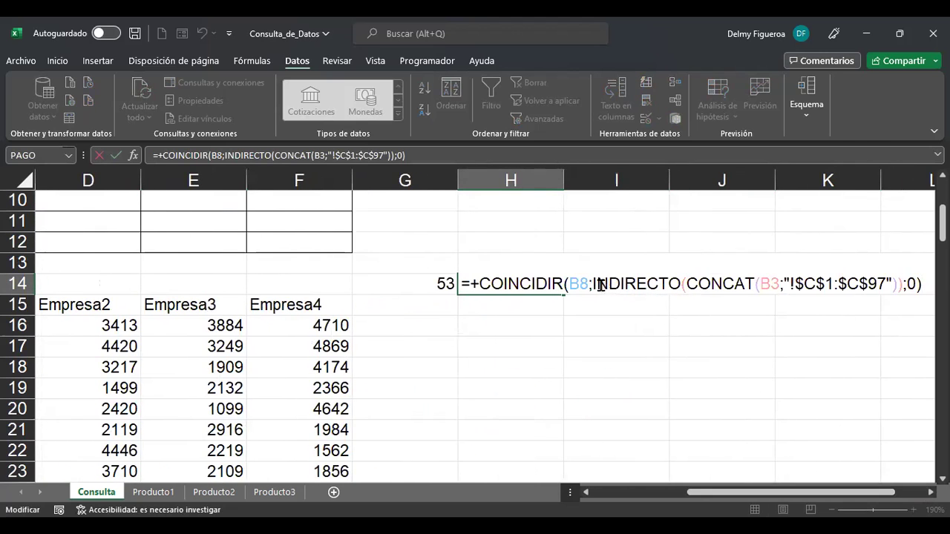
{"action": "double_click", "coordinate": [579, 283]}
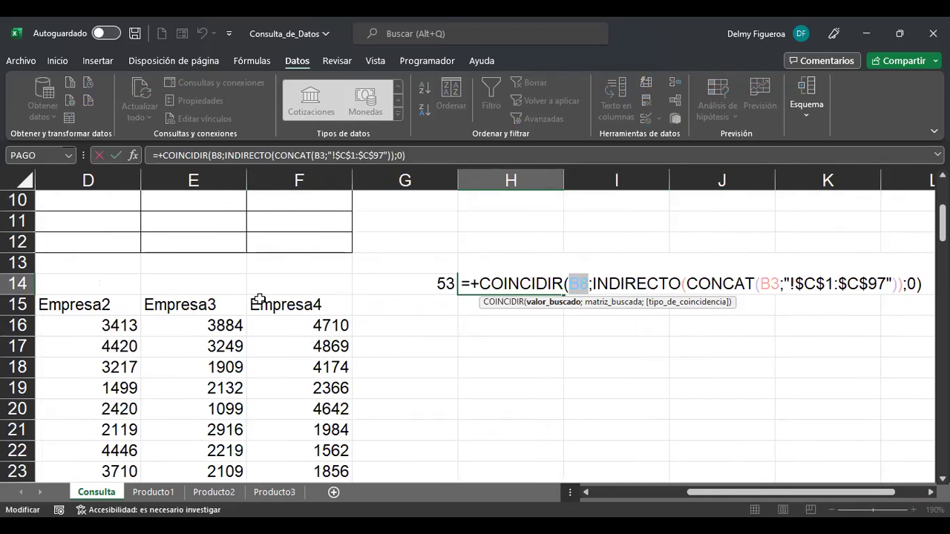
{"action": "scroll", "coordinate": [258, 296], "scroll_direction": "up", "scroll_amount": 1}
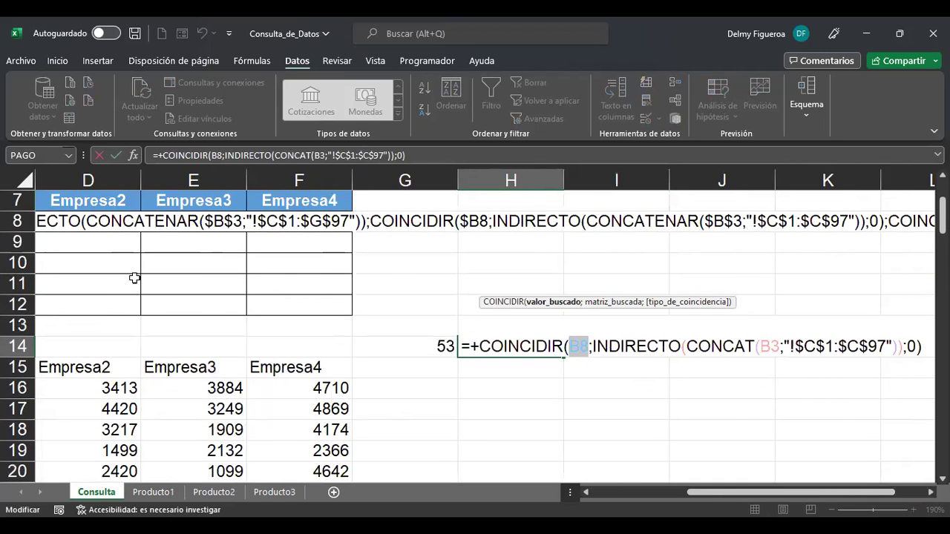
{"action": "scroll", "coordinate": [134, 276], "scroll_direction": "up", "scroll_amount": 1}
{"action": "scroll", "coordinate": [665, 482], "scroll_direction": "left", "scroll_amount": 1}
{"action": "left_click", "coordinate": [113, 262]}
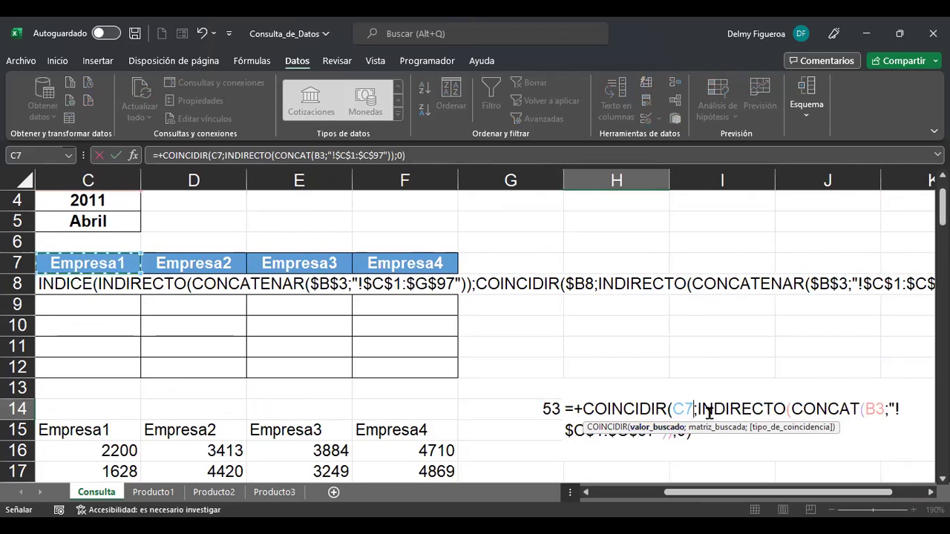
{"action": "left_click", "coordinate": [867, 411]}
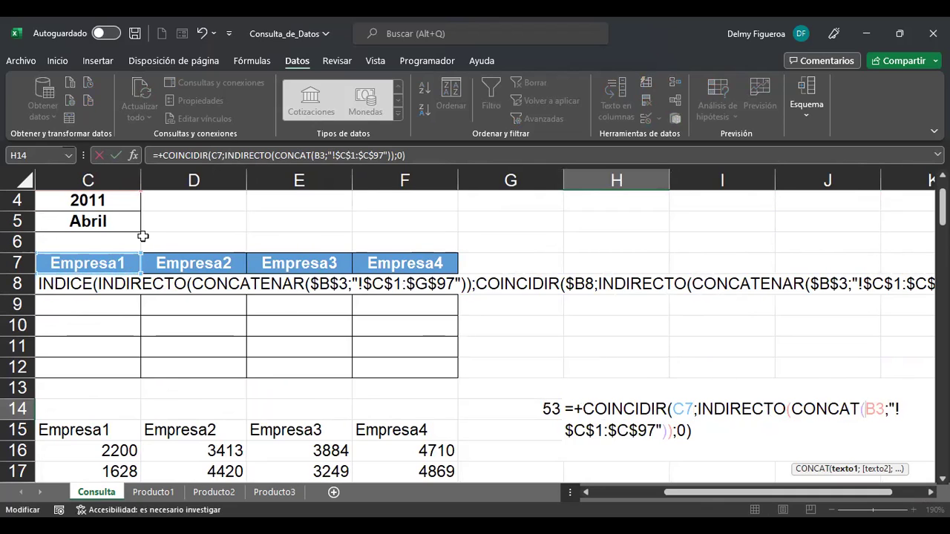
{"action": "left_click", "coordinate": [581, 431]}
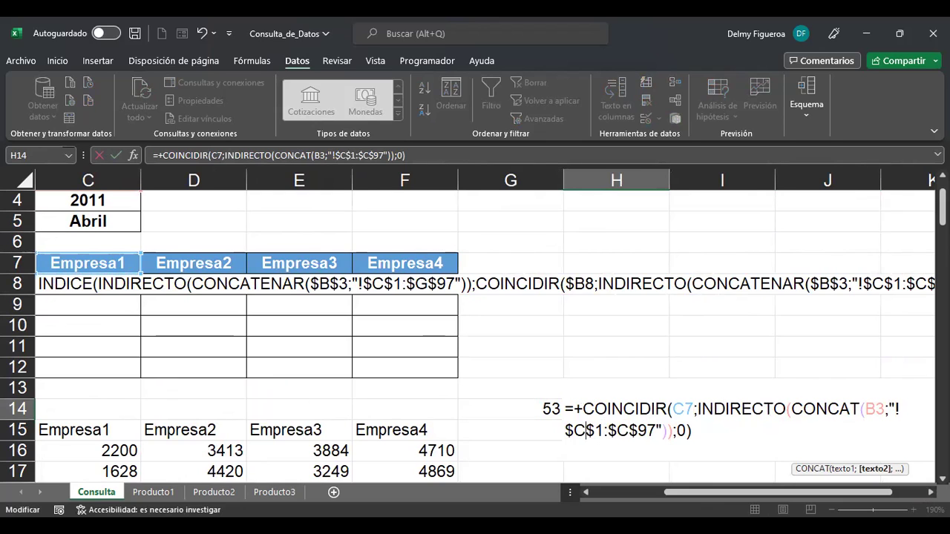
{"action": "key", "text": "Return"}
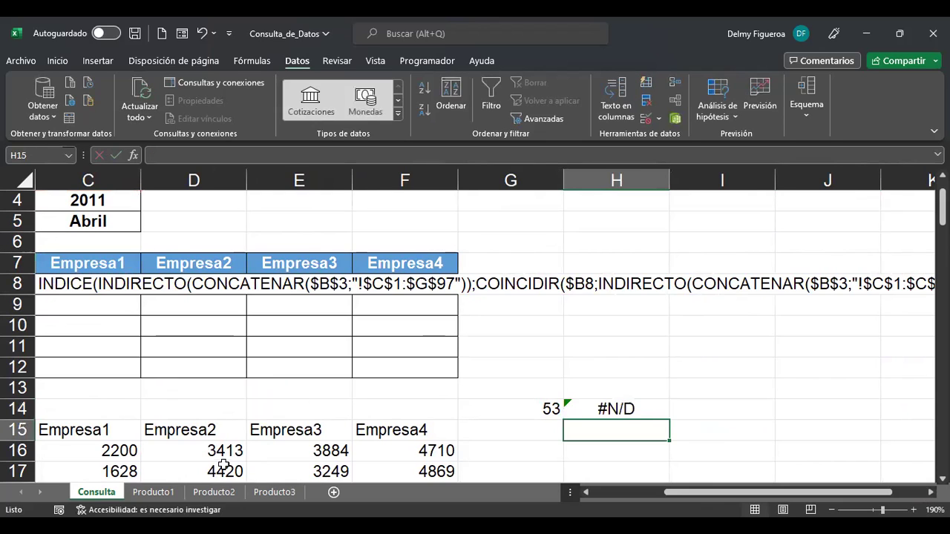
Examine the header row from Fecha to Empresa4 on the Producto1 sheet, and look at the same columns on Producto3.
{"action": "left_click", "coordinate": [153, 492]}
{"action": "scroll", "coordinate": [226, 282], "scroll_direction": "up", "scroll_amount": 9}
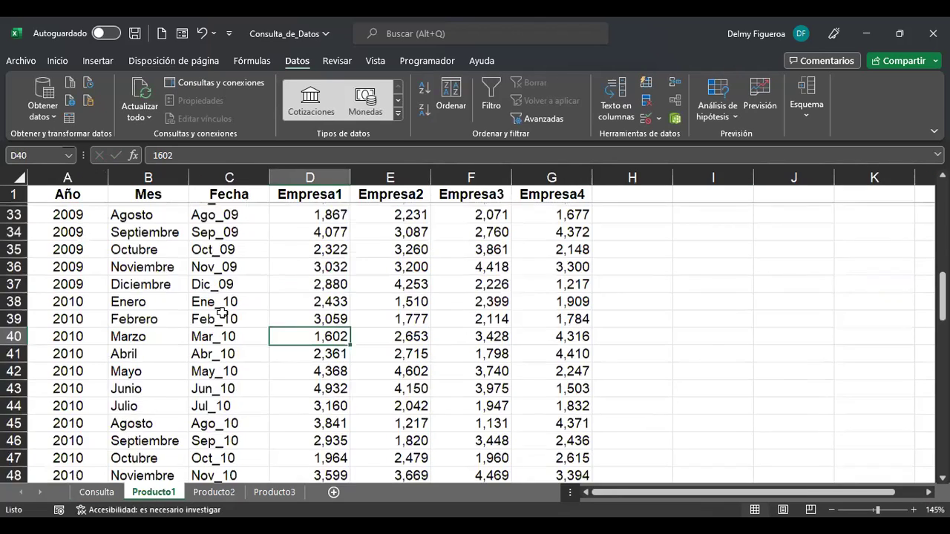
{"action": "scroll", "coordinate": [239, 254], "scroll_direction": "up", "scroll_amount": 2}
{"action": "left_click", "coordinate": [229, 193]}
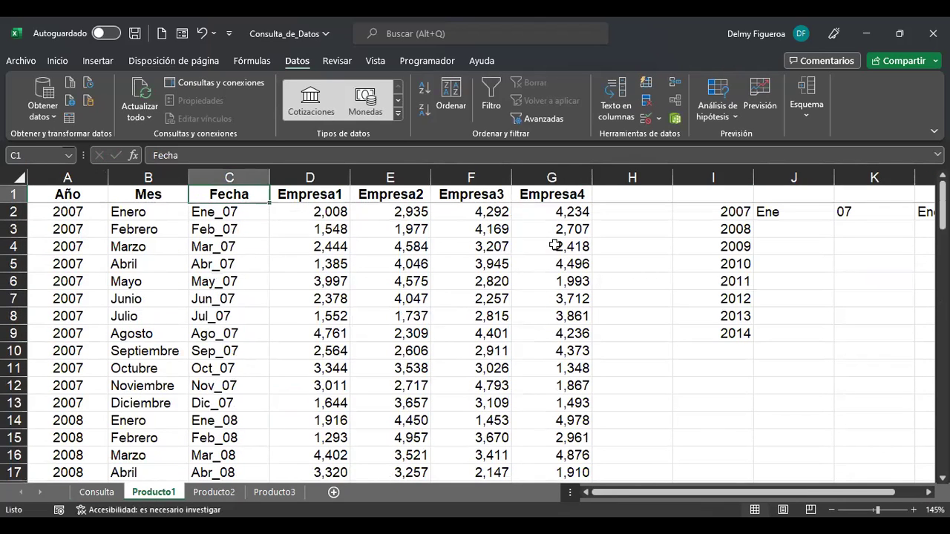
{"action": "key", "text": "ctrl+shift+Right"}
{"action": "key", "text": "shift+Down"}
{"action": "key", "text": "shift+Down"}
{"action": "key", "text": "shift+Down"}
{"action": "left_click", "coordinate": [242, 194]}
{"action": "left_click", "coordinate": [269, 493]}
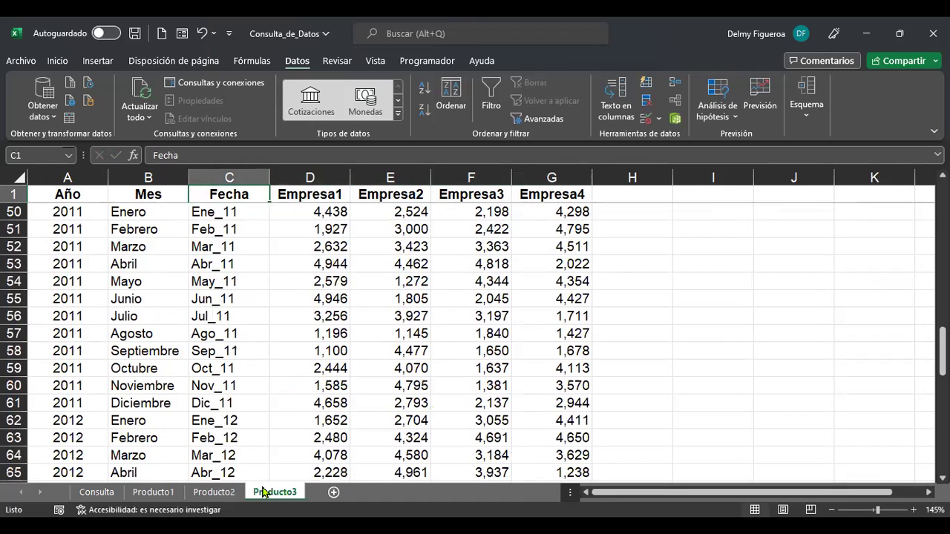
Change the search range in the Consulta sheet's H14 formula to $C$1:$g$1, keeping the exact match.
{"action": "left_click", "coordinate": [100, 492]}
{"action": "key", "text": "F2"}
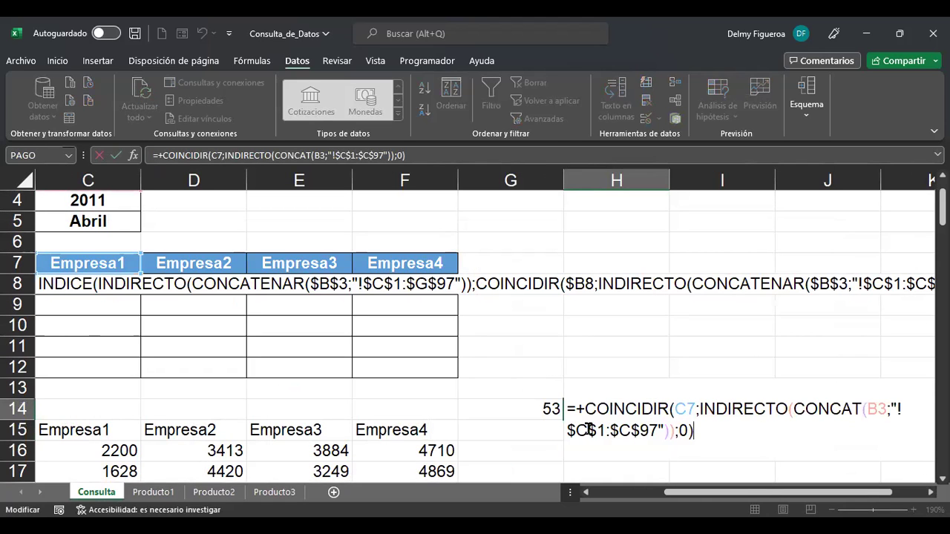
{"action": "left_click", "coordinate": [624, 431]}
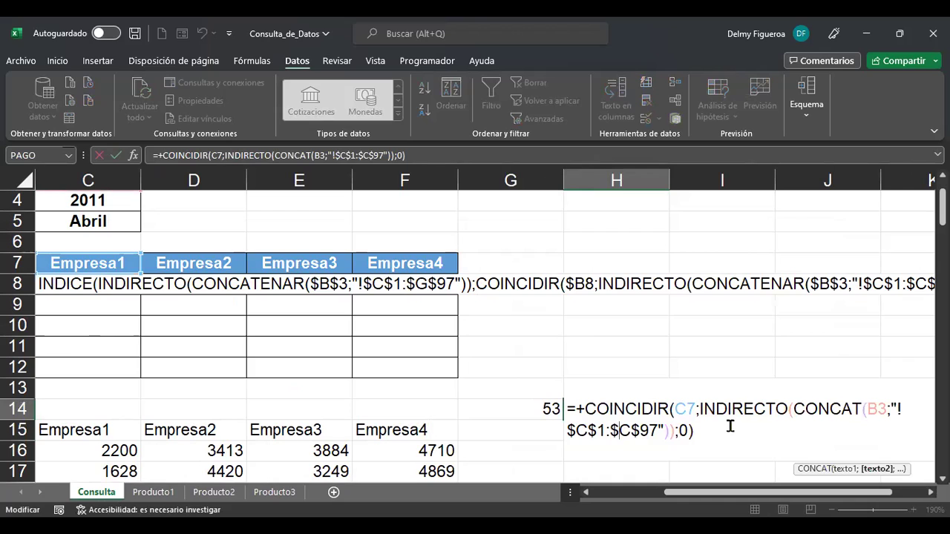
{"action": "key", "text": "Delete"}
{"action": "type", "text": "g"}
{"action": "key", "text": "Delete"}
{"action": "key", "text": "Delete"}
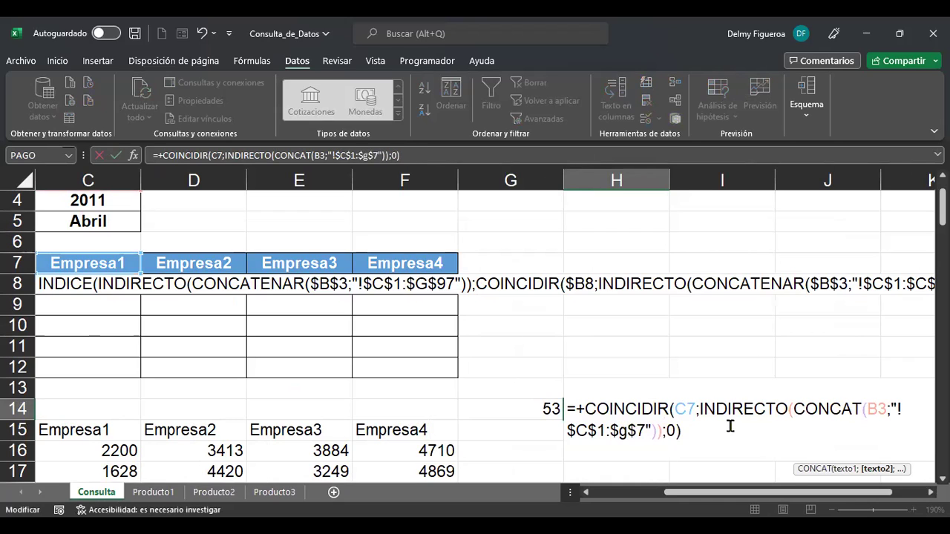
{"action": "type", "text": "1"}
{"action": "key", "text": "Right"}
{"action": "key", "text": "Right"}
{"action": "key", "text": "Right"}
{"action": "key", "text": "Right"}
{"action": "key", "text": "Right"}
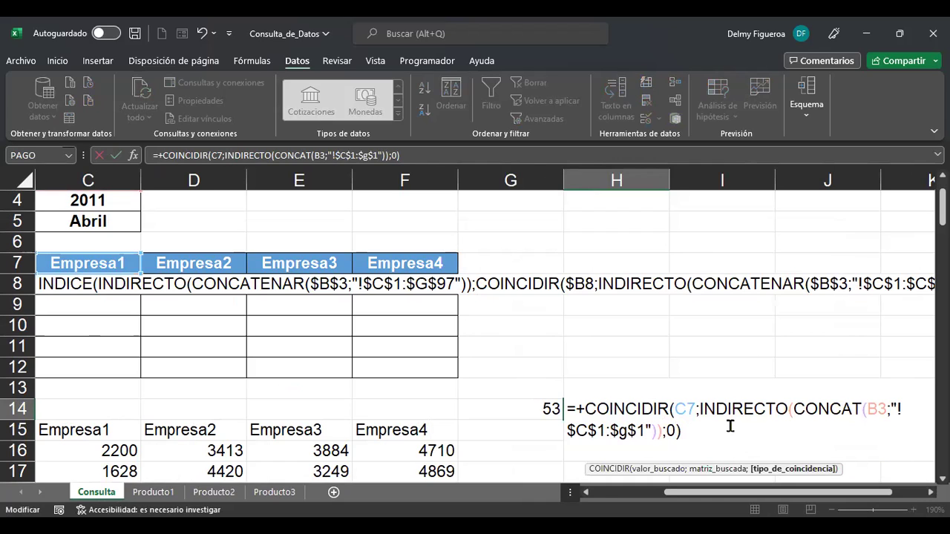
{"action": "key", "text": "ctrl+Return"}
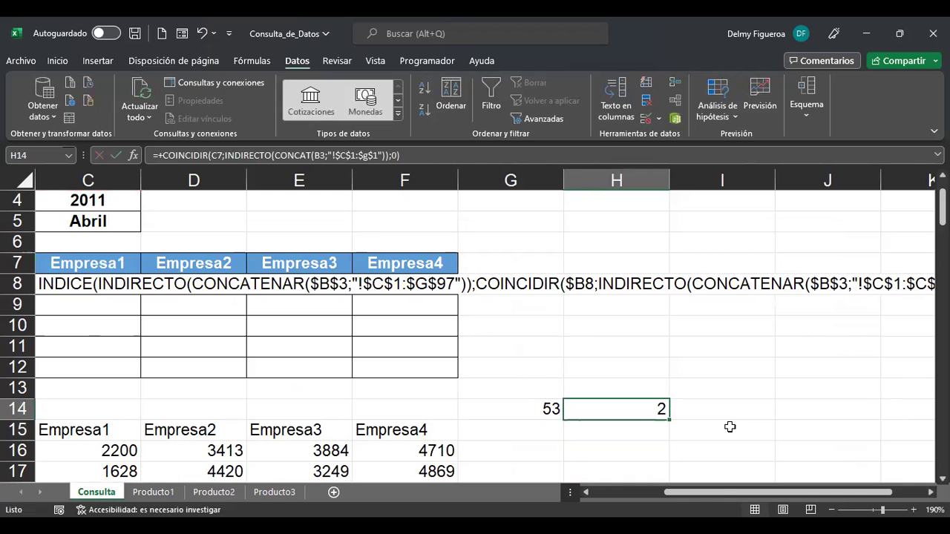
Check the company position against the Empresa1 column on Producto3, and review C15's table and G14's row match on Consulta.
{"action": "left_click_drag", "start_coordinate": [732, 499], "coordinate": [667, 506]}
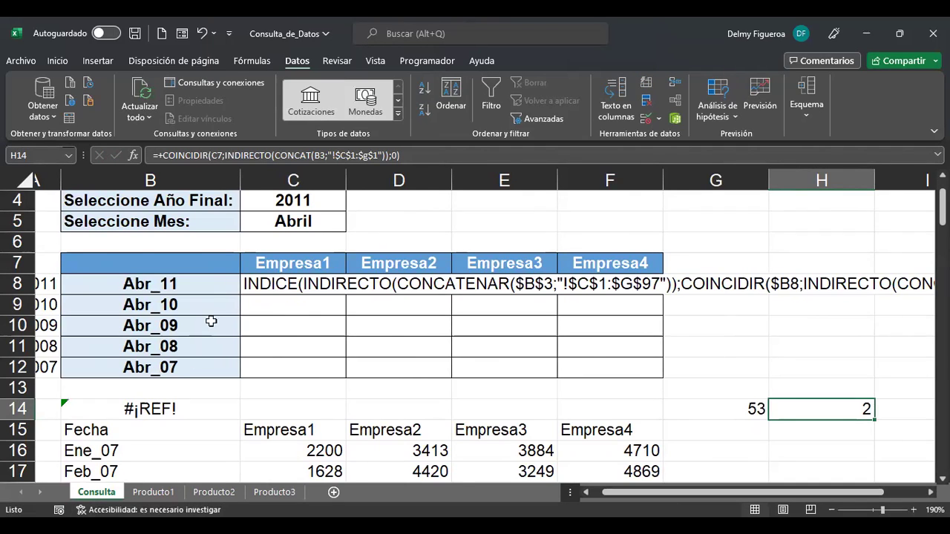
{"action": "scroll", "coordinate": [211, 320], "scroll_direction": "up", "scroll_amount": 1}
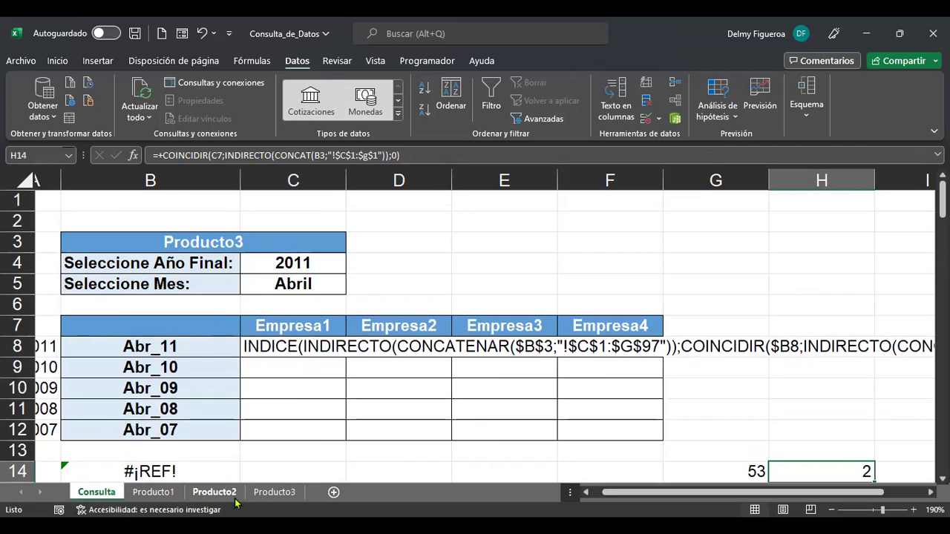
{"action": "left_click", "coordinate": [275, 492]}
{"action": "left_click", "coordinate": [321, 177]}
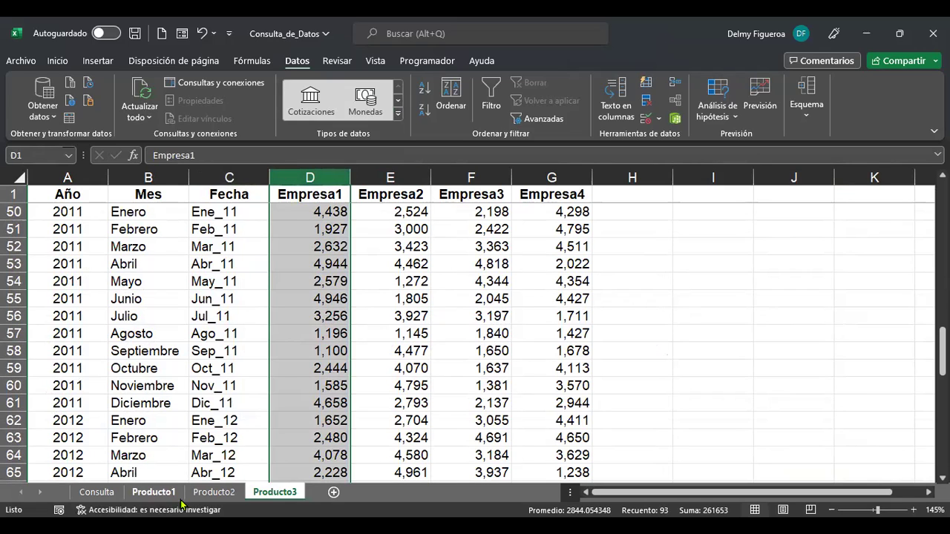
{"action": "left_click", "coordinate": [100, 493]}
{"action": "scroll", "coordinate": [725, 396], "scroll_direction": "down", "scroll_amount": 1}
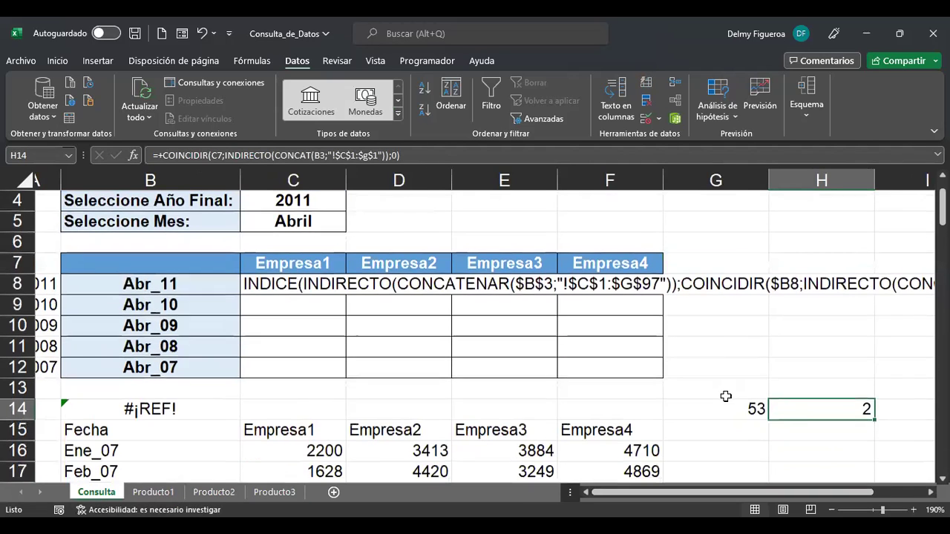
{"action": "scroll", "coordinate": [726, 396], "scroll_direction": "down", "scroll_amount": 1}
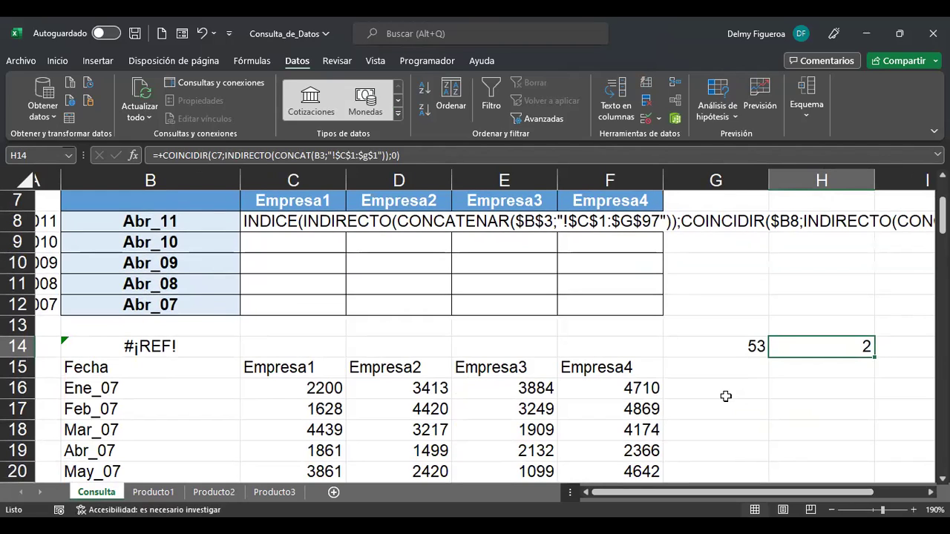
{"action": "left_click", "coordinate": [253, 370]}
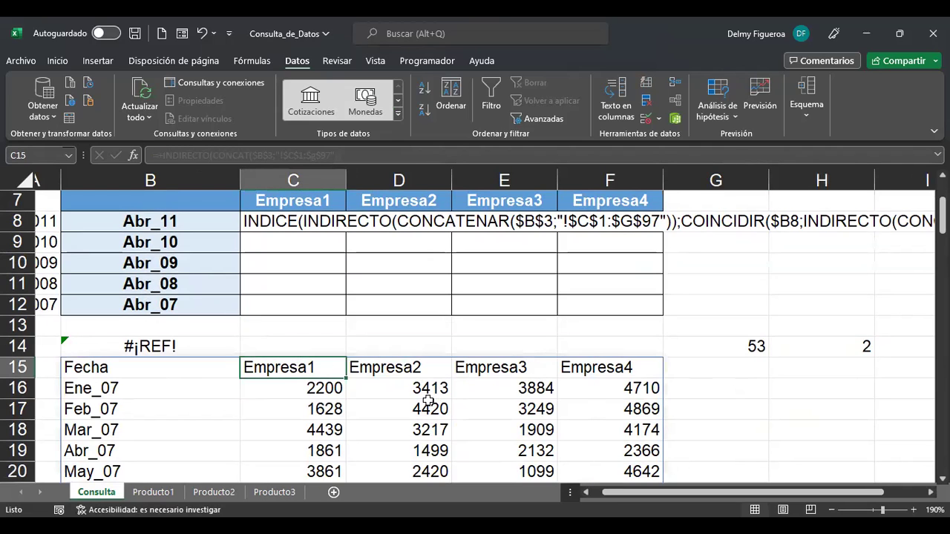
{"action": "left_click", "coordinate": [739, 348]}
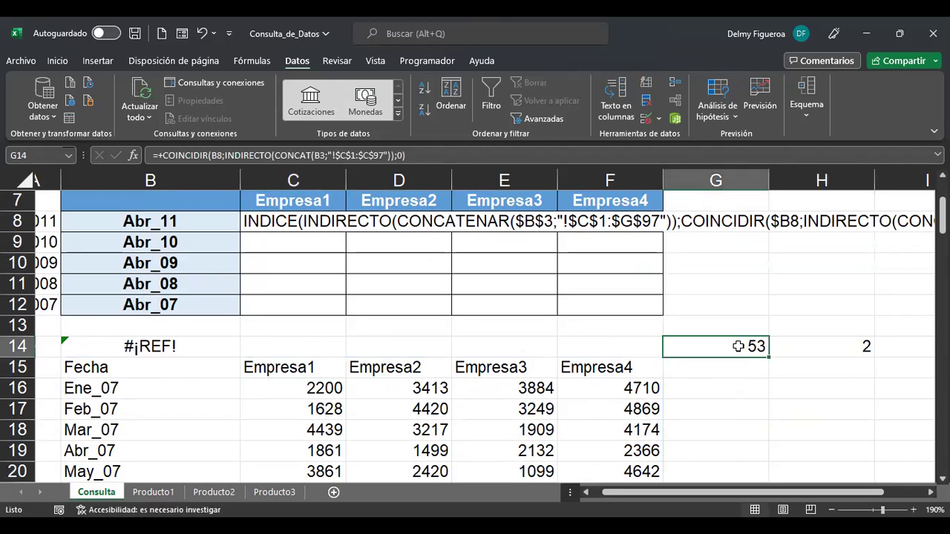
Copy H14's COINCIDIR function as text, leaving out the =+, and exit the cell with its formula intact.
{"action": "left_click", "coordinate": [855, 347]}
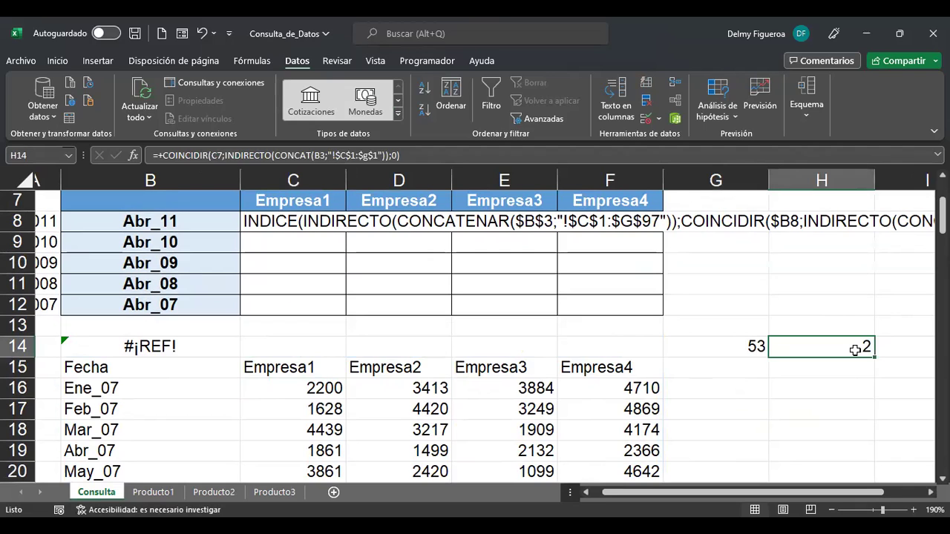
{"action": "key", "text": "F2"}
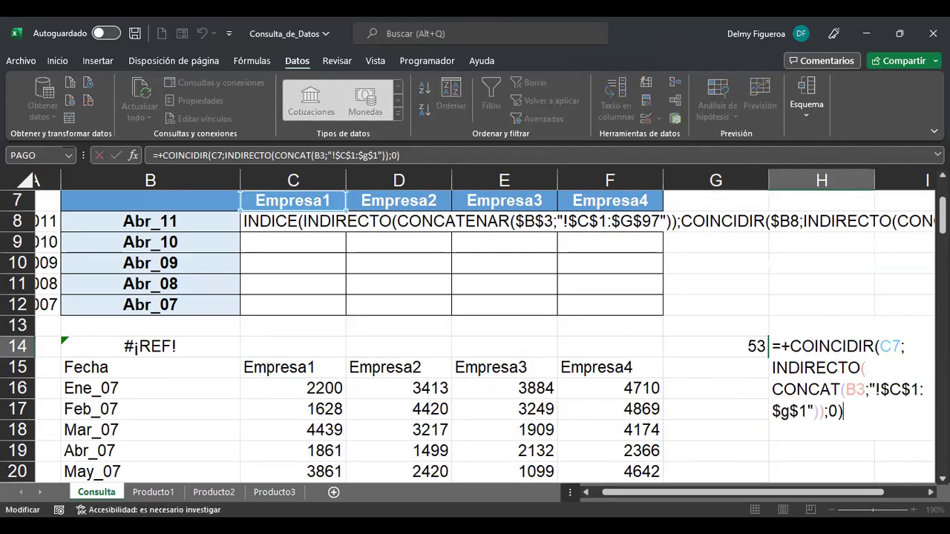
{"action": "key", "text": "ctrl+shift+Left"}
{"action": "key", "text": "ctrl+shift+Left"}
{"action": "key", "text": "ctrl+shift+Left"}
{"action": "key", "text": "ctrl+shift+Left"}
{"action": "key", "text": "ctrl+shift+Left"}
{"action": "key", "text": "ctrl+shift+Left"}
{"action": "key", "text": "ctrl+shift+Left"}
{"action": "key", "text": "ctrl+shift+Left"}
{"action": "key", "text": "ctrl+c"}
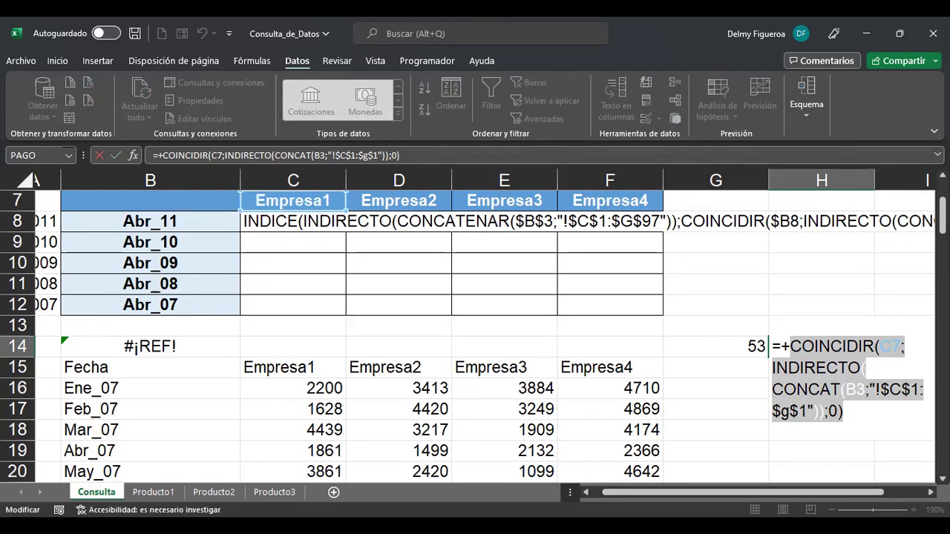
{"action": "key", "text": "Return"}
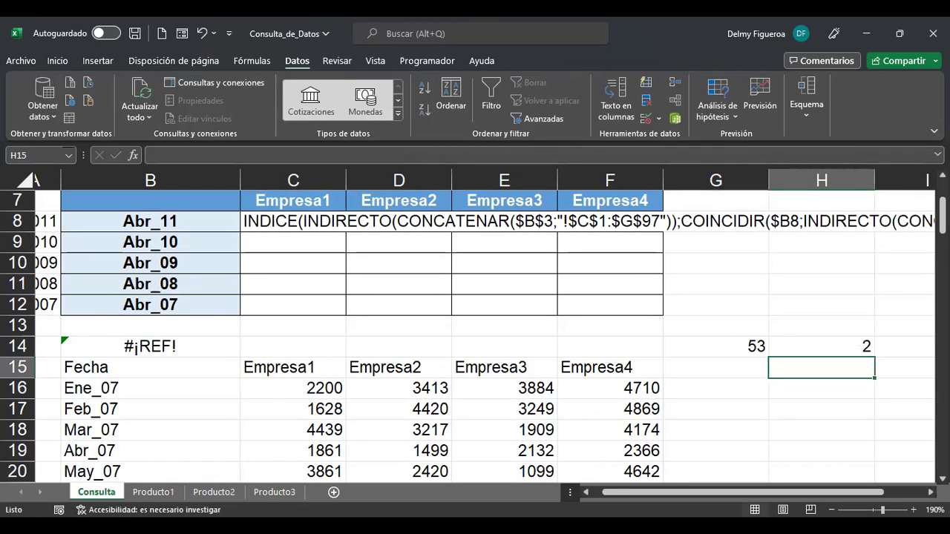
Add the copied COINCIDIR function as the column number argument of B14's INDICE formula on the Consulta sheet.
{"action": "left_click", "coordinate": [204, 343]}
{"action": "double_click", "coordinate": [204, 344]}
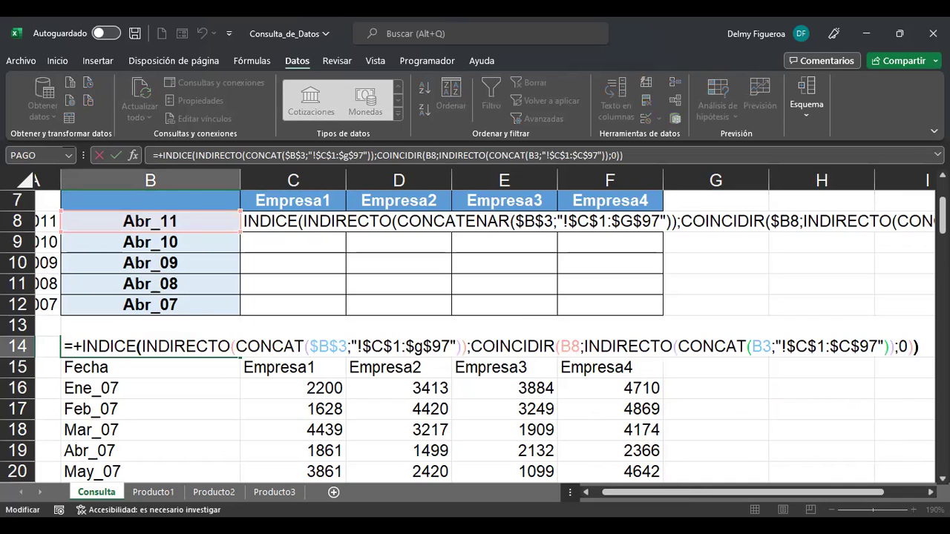
{"action": "key", "text": "Left"}
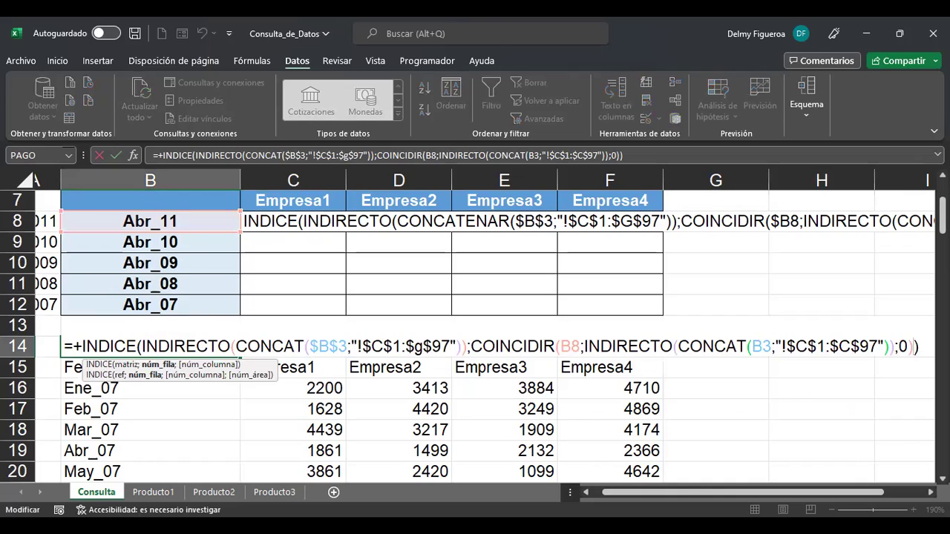
{"action": "type", "text": ";"}
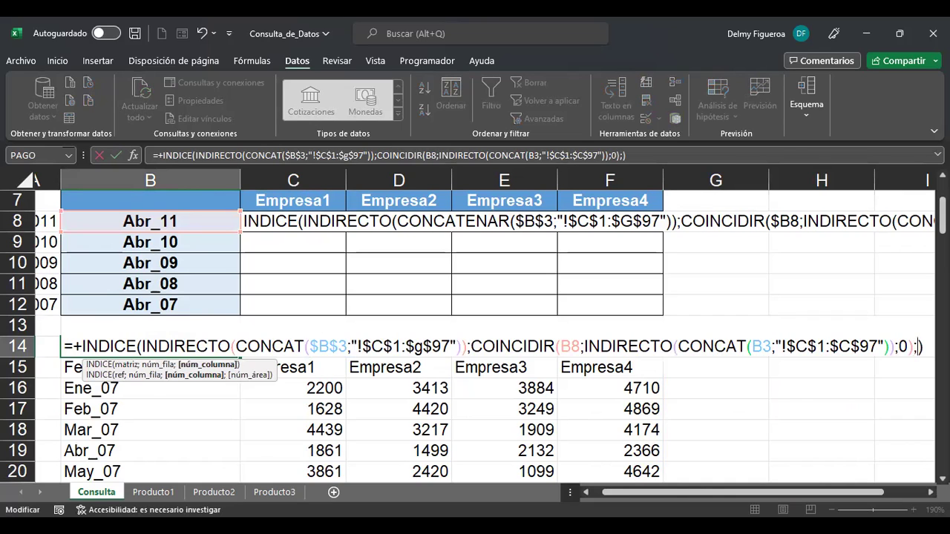
{"action": "key", "text": "ctrl+v"}
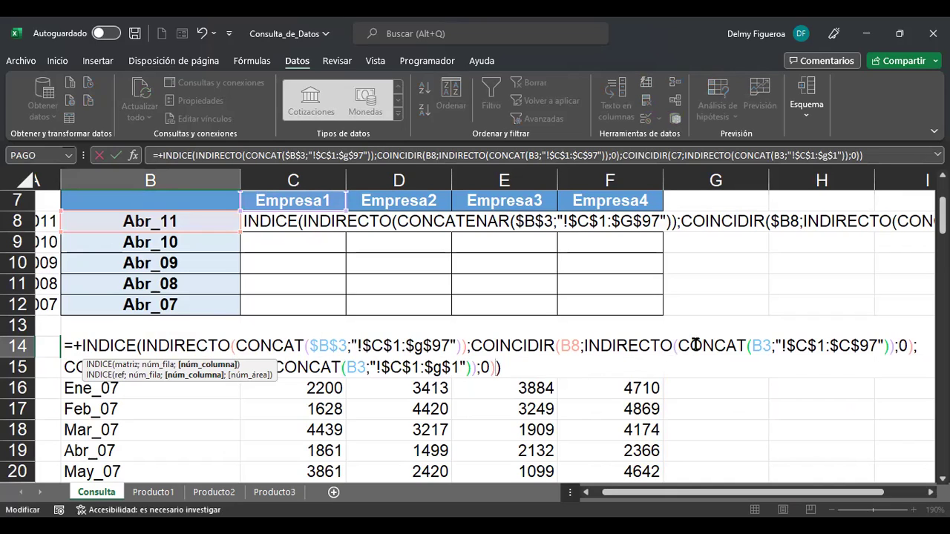
{"action": "key", "text": "ctrl+Return"}
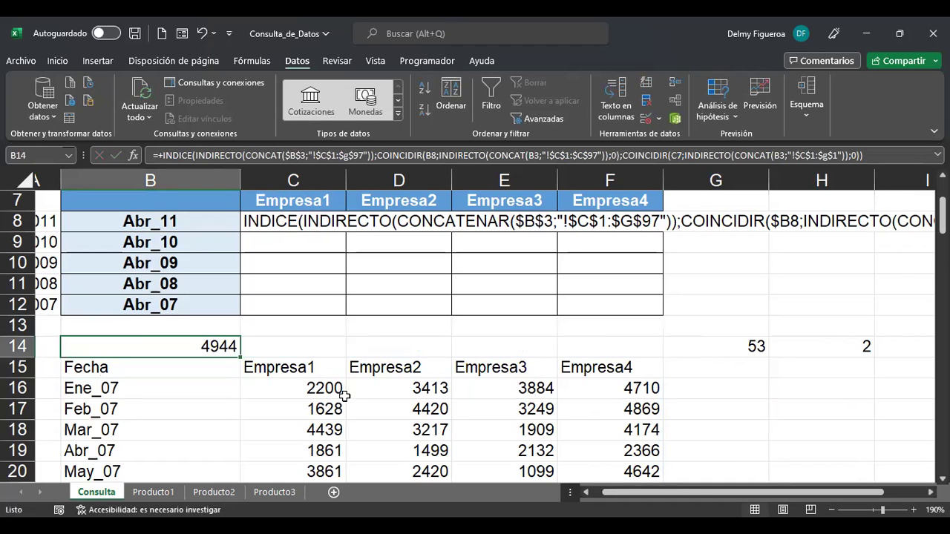
Check B14's result on Consulta against the Abr_11 value for Empresa1 on the Producto3 sheet.
{"action": "scroll", "coordinate": [295, 388], "scroll_direction": "up", "scroll_amount": 1}
{"action": "scroll", "coordinate": [295, 388], "scroll_direction": "up", "scroll_amount": 1}
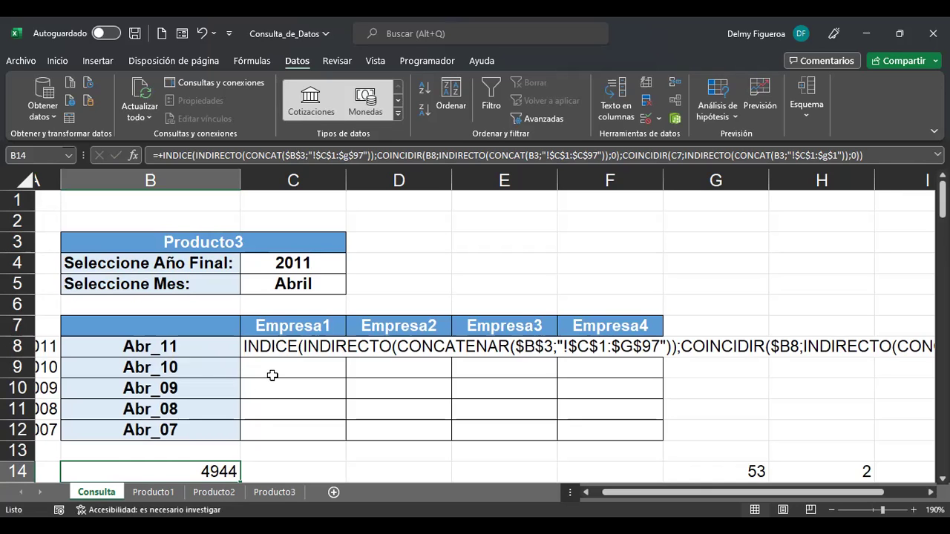
{"action": "left_click", "coordinate": [270, 494]}
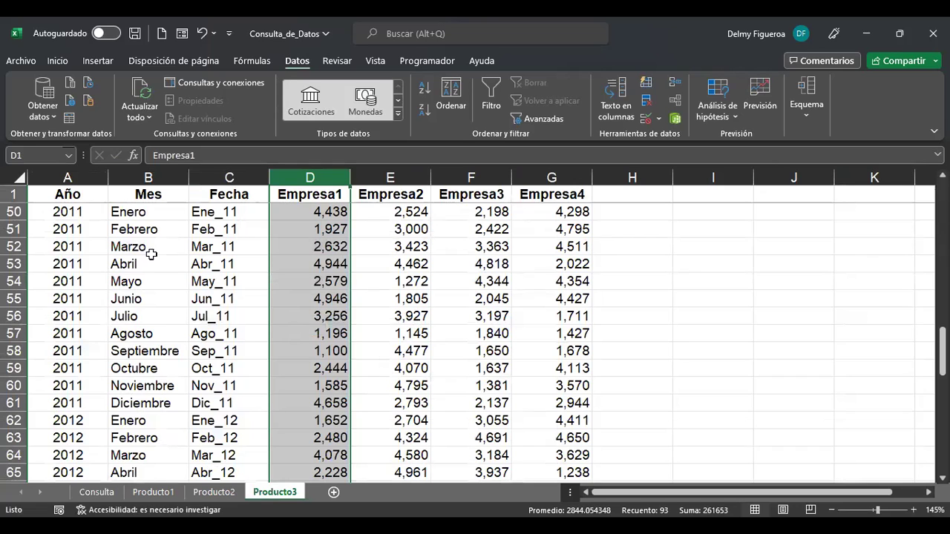
{"action": "left_click", "coordinate": [329, 264]}
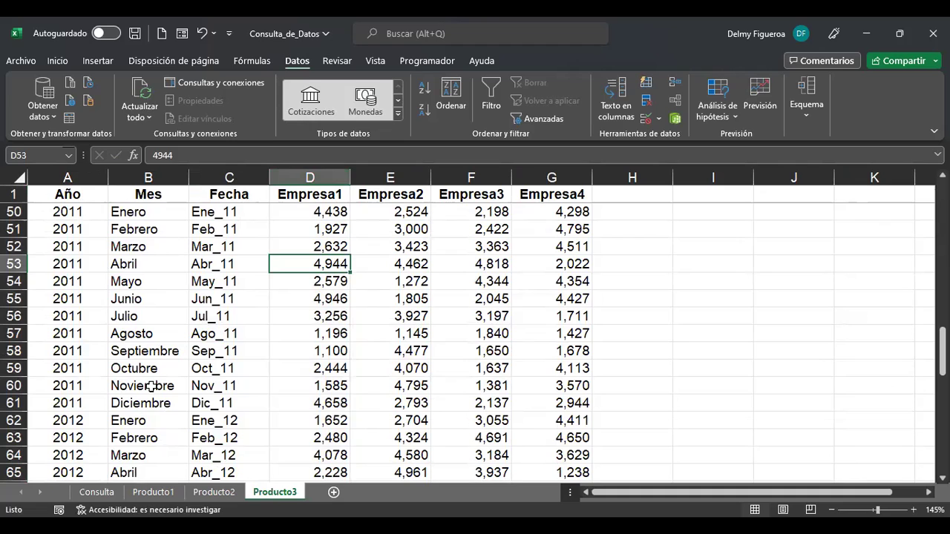
{"action": "left_click", "coordinate": [107, 494]}
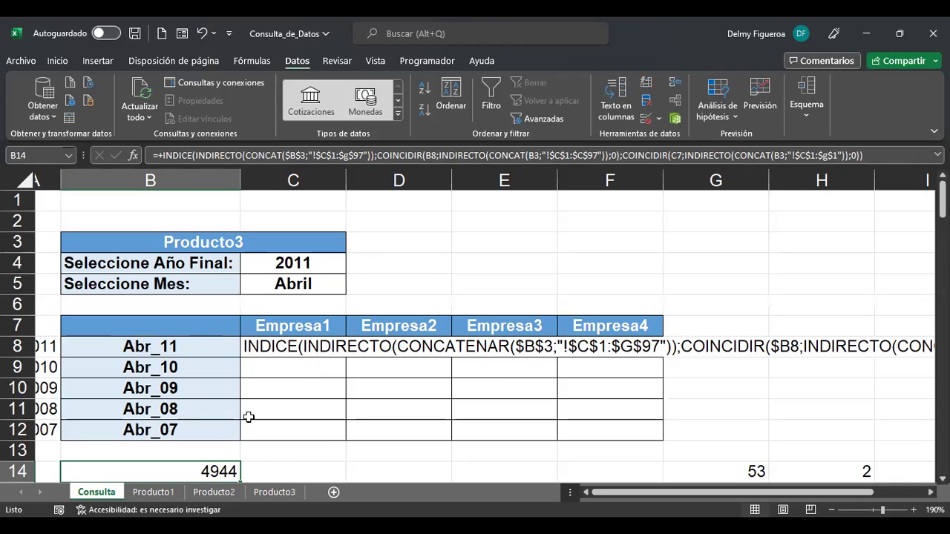
Turn C8's INDICE text into a working formula by adding an equals sign at its start.
{"action": "left_click", "coordinate": [306, 349]}
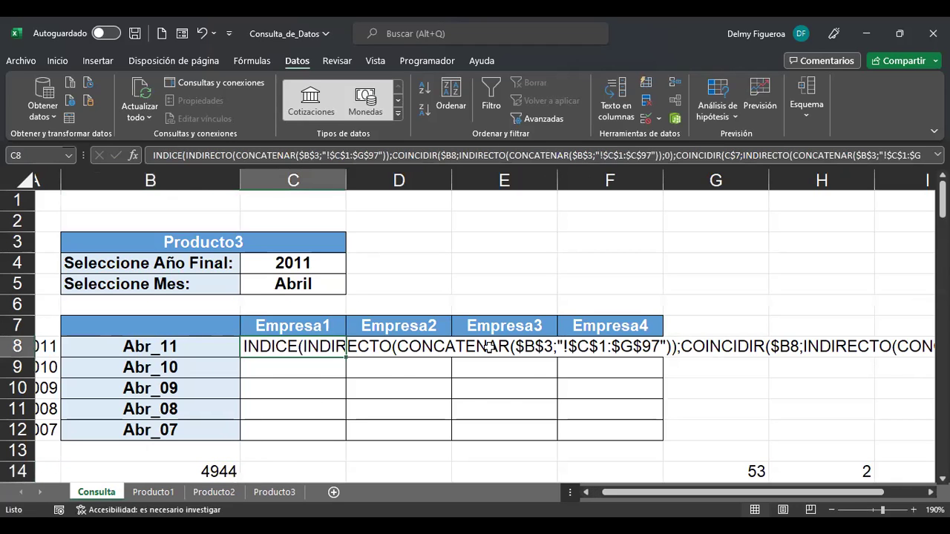
{"action": "key", "text": "F2"}
{"action": "key", "text": "Up"}
{"action": "key", "text": "Up"}
{"action": "type", "text": "="}
{"action": "key", "text": "BackSpace"}
{"action": "type", "text": "="}
{"action": "key", "text": "Return"}
{"action": "key", "text": "Up"}
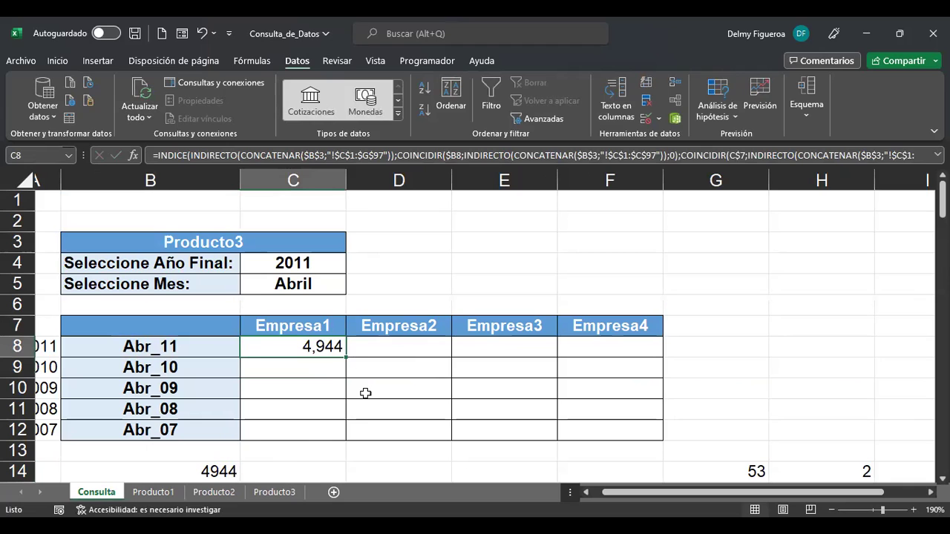
Review the full INDICE formula in C8 with its fixed references, and look over the trial formulas in row 14.
{"action": "key", "text": "F2"}
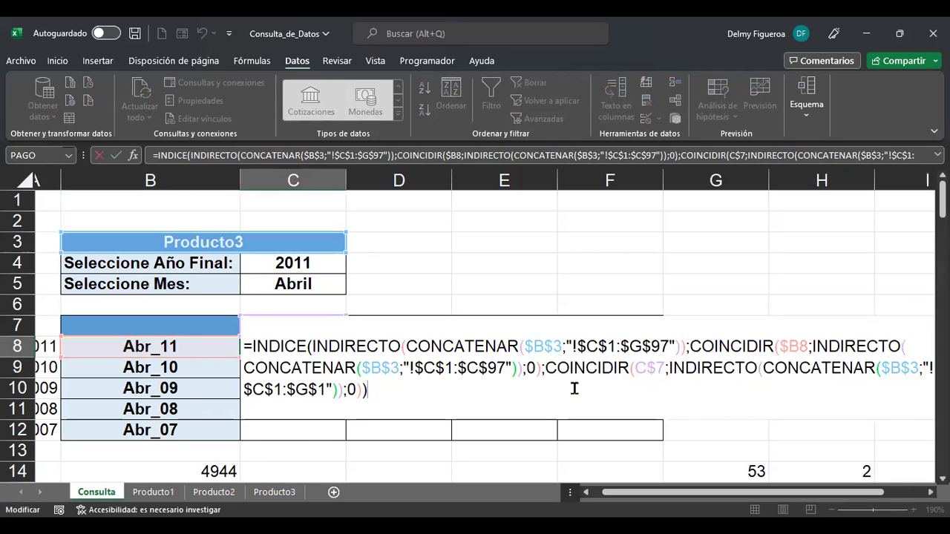
{"action": "key", "text": "Return"}
{"action": "scroll", "coordinate": [575, 388], "scroll_direction": "down", "scroll_amount": 2}
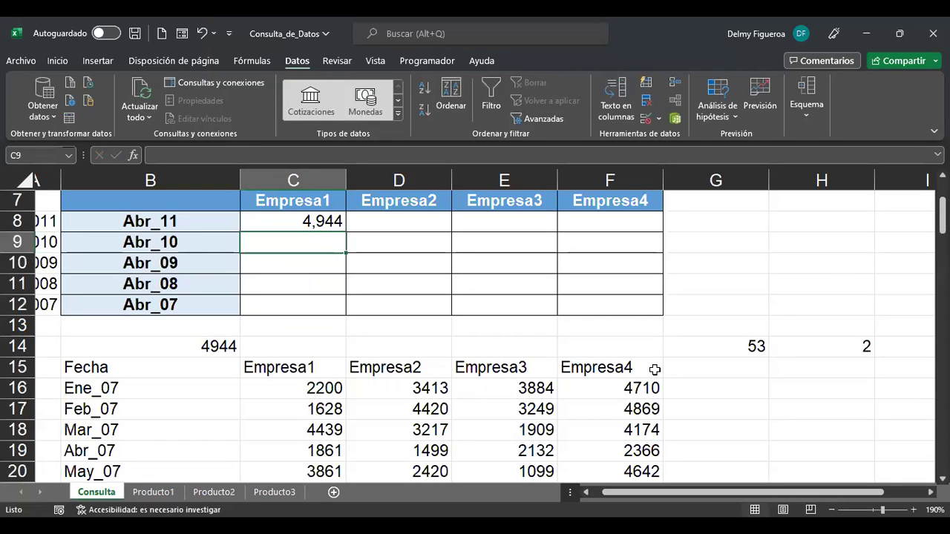
{"action": "scroll", "coordinate": [653, 367], "scroll_direction": "down", "scroll_amount": 1}
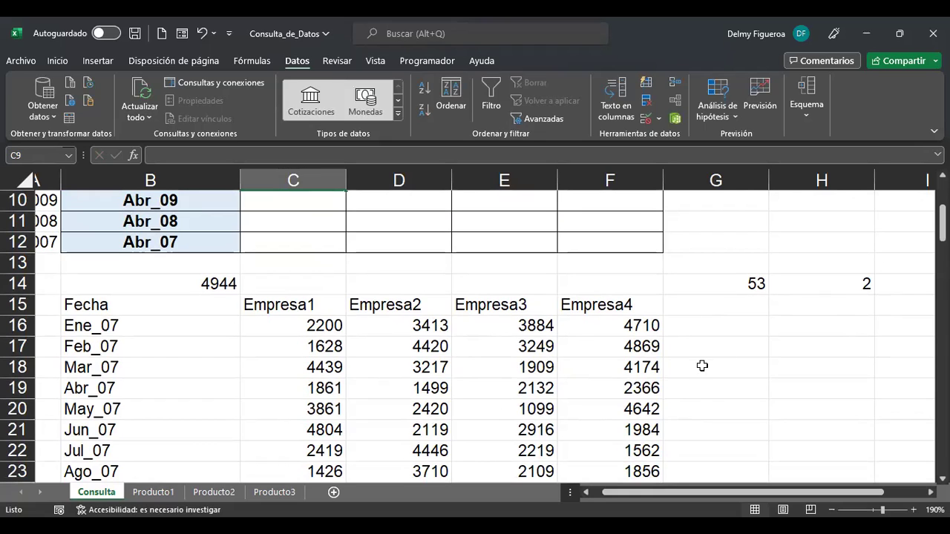
Fill C8's formula through F12 to complete the company table, and inspect the copied formula in C9.
{"action": "key", "text": "Up"}
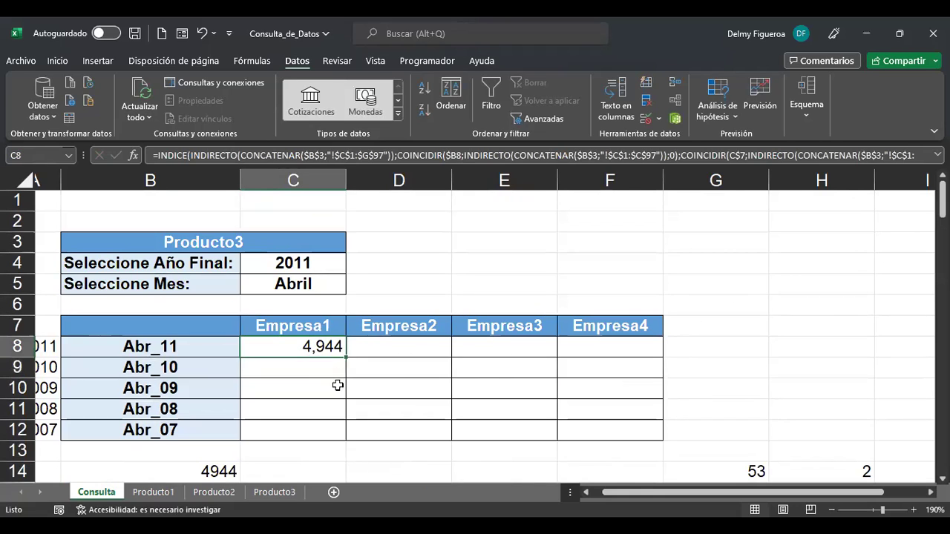
{"action": "left_click_drag", "start_coordinate": [346, 359], "coordinate": [654, 434]}
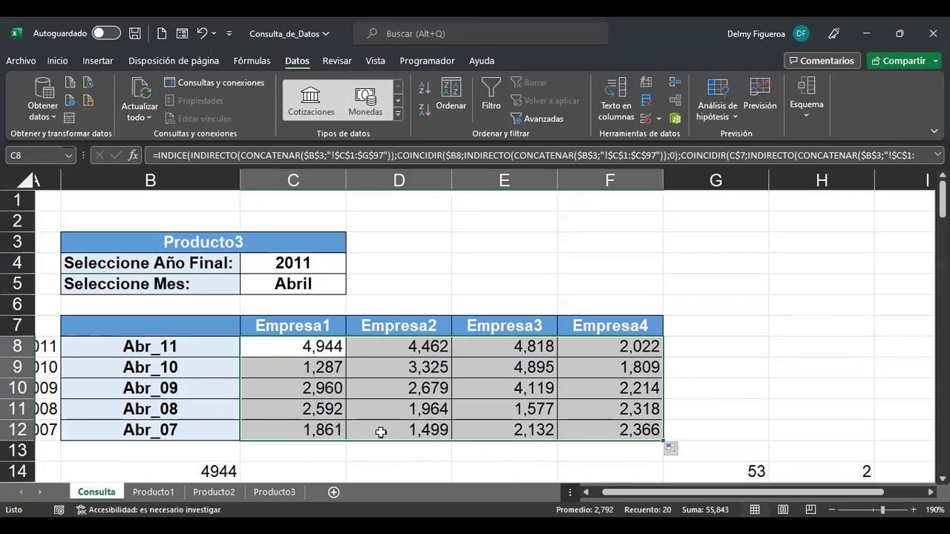
{"action": "key", "text": "ctrl+Home"}
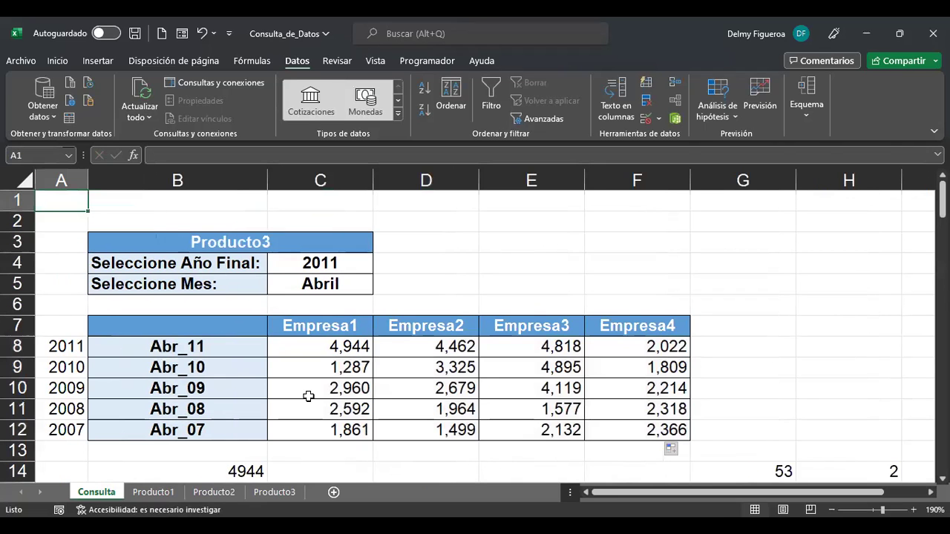
{"action": "scroll", "coordinate": [324, 381], "scroll_direction": "down", "scroll_amount": 1}
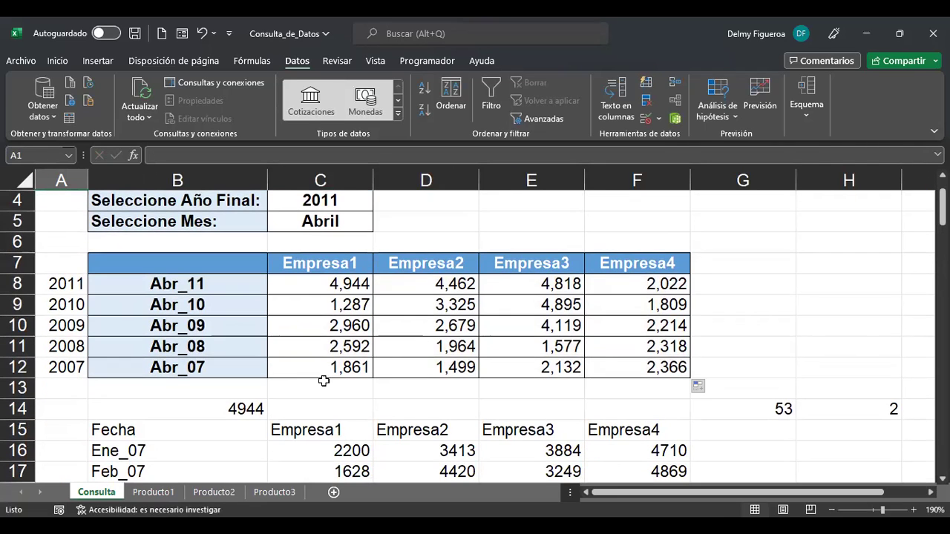
{"action": "left_click", "coordinate": [340, 304]}
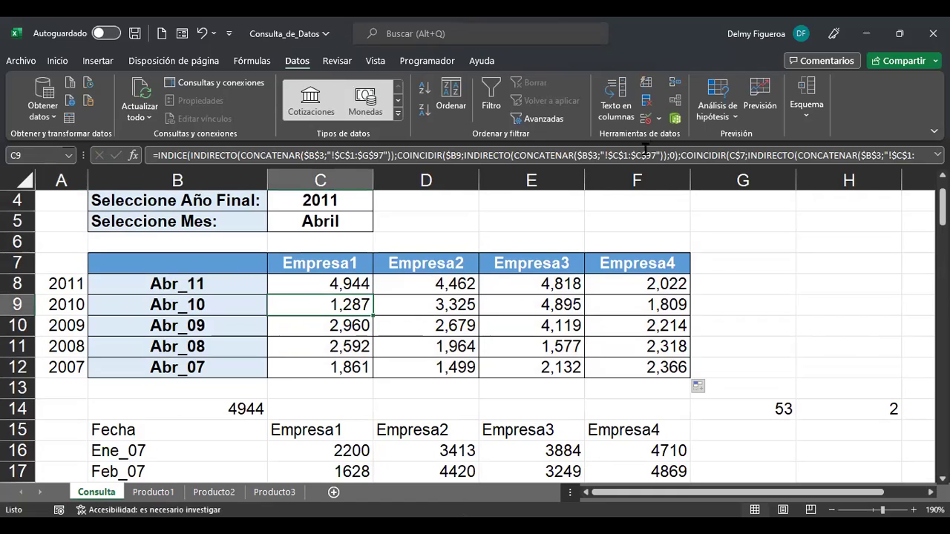